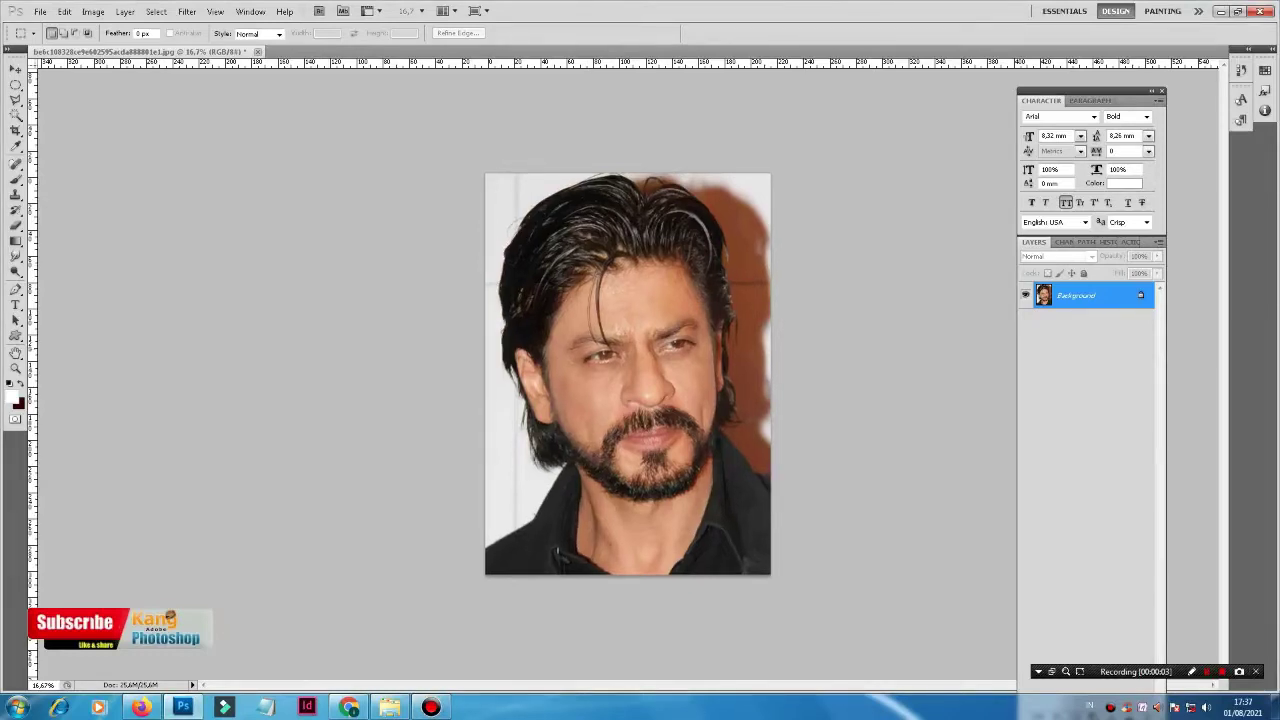
# Zoom in on the face and duplicate the Background layer as 'Background copy'
pyautogui.hotkey('ctrl', '+')
pyautogui.hotkey('ctrl', '+')
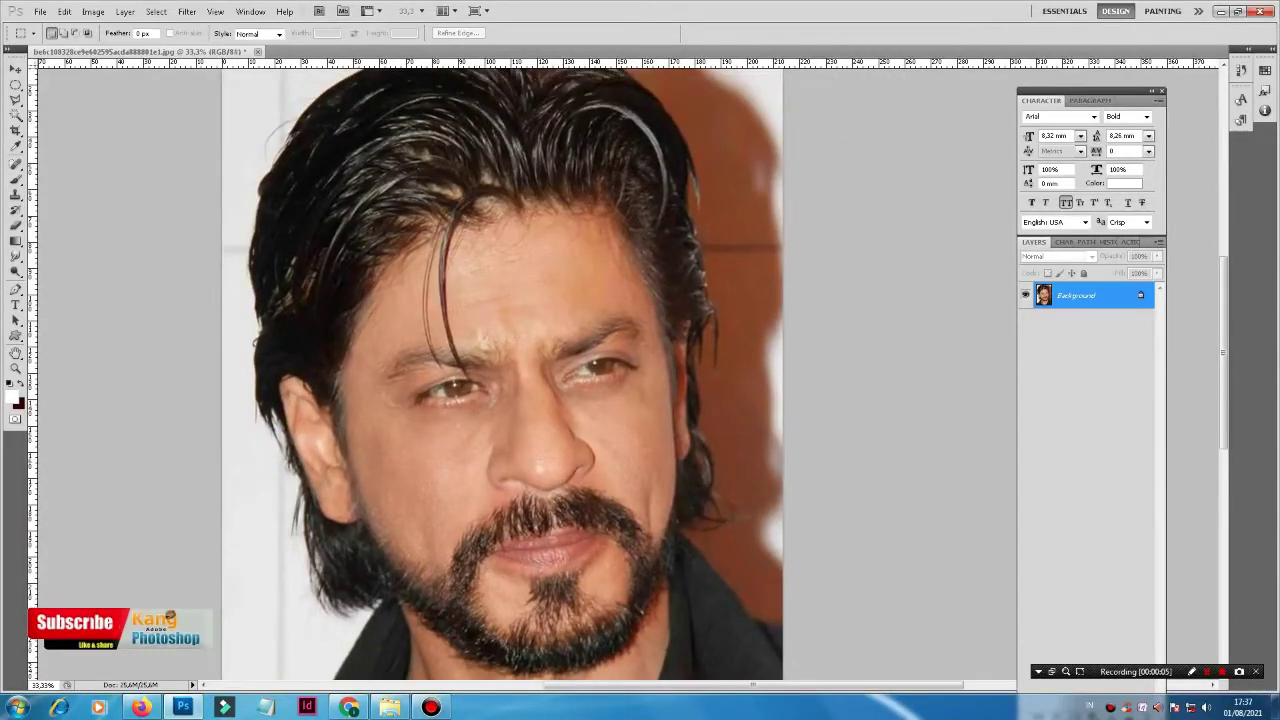
pyautogui.rightClick(1088, 293)
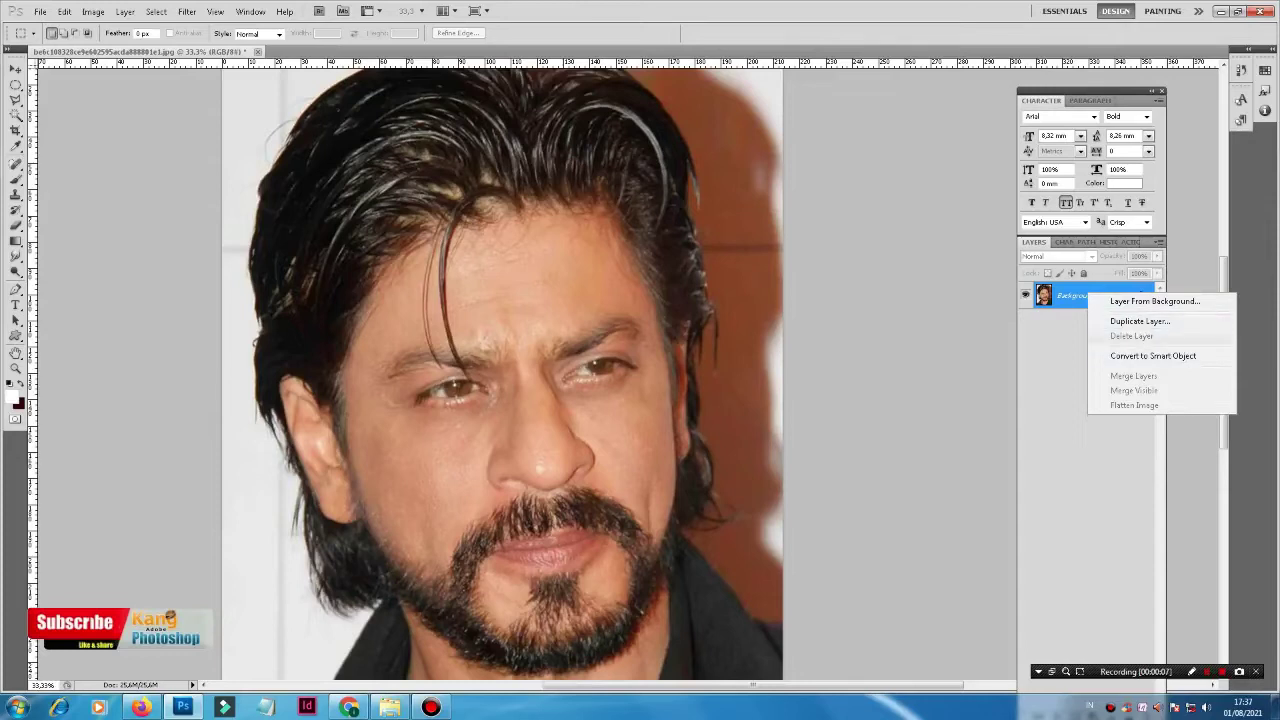
pyautogui.click(1140, 321)
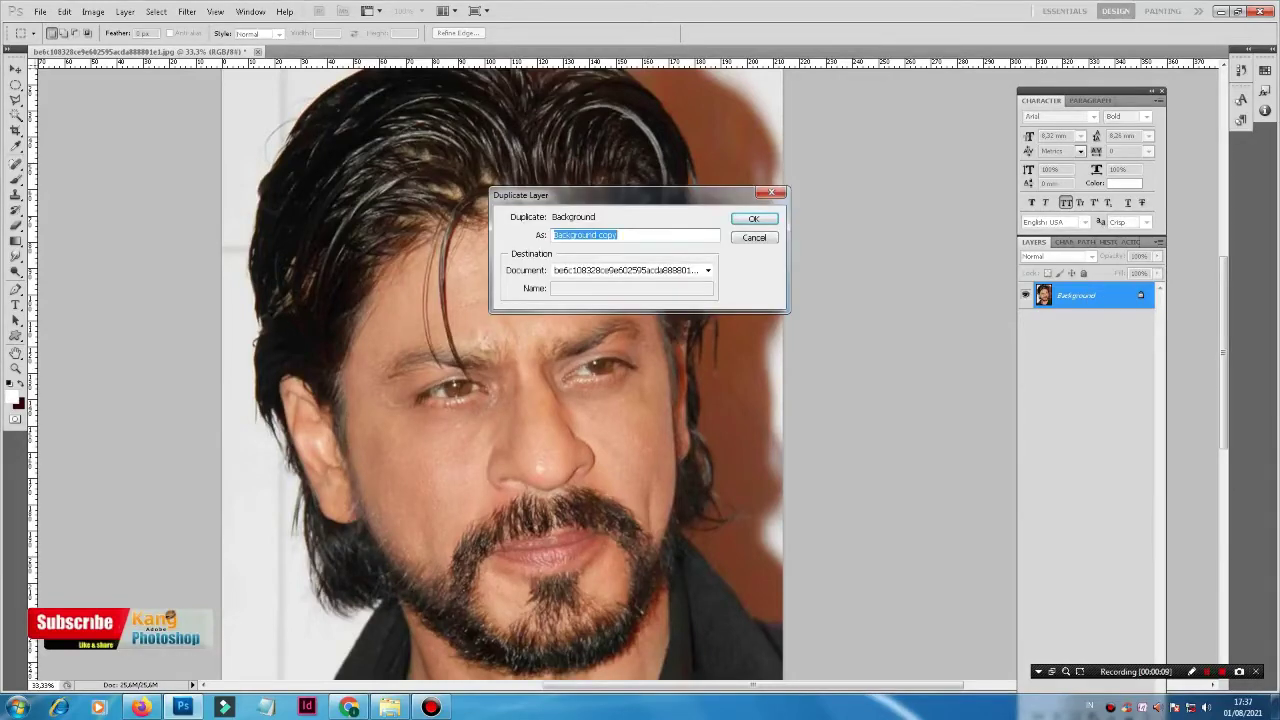
pyautogui.press('Return')
# Switch to the Smudge tool
pyautogui.press('b')
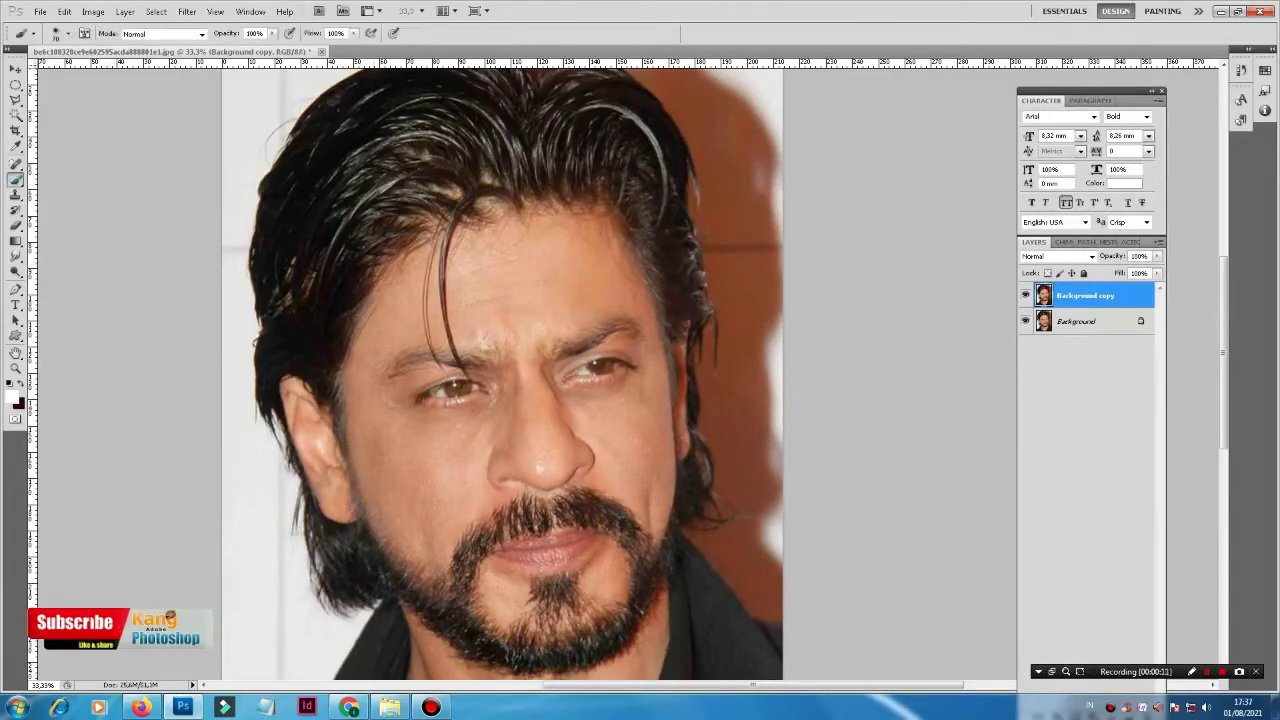
pyautogui.click(16, 256)
pyautogui.scroll(1, 500, 295)
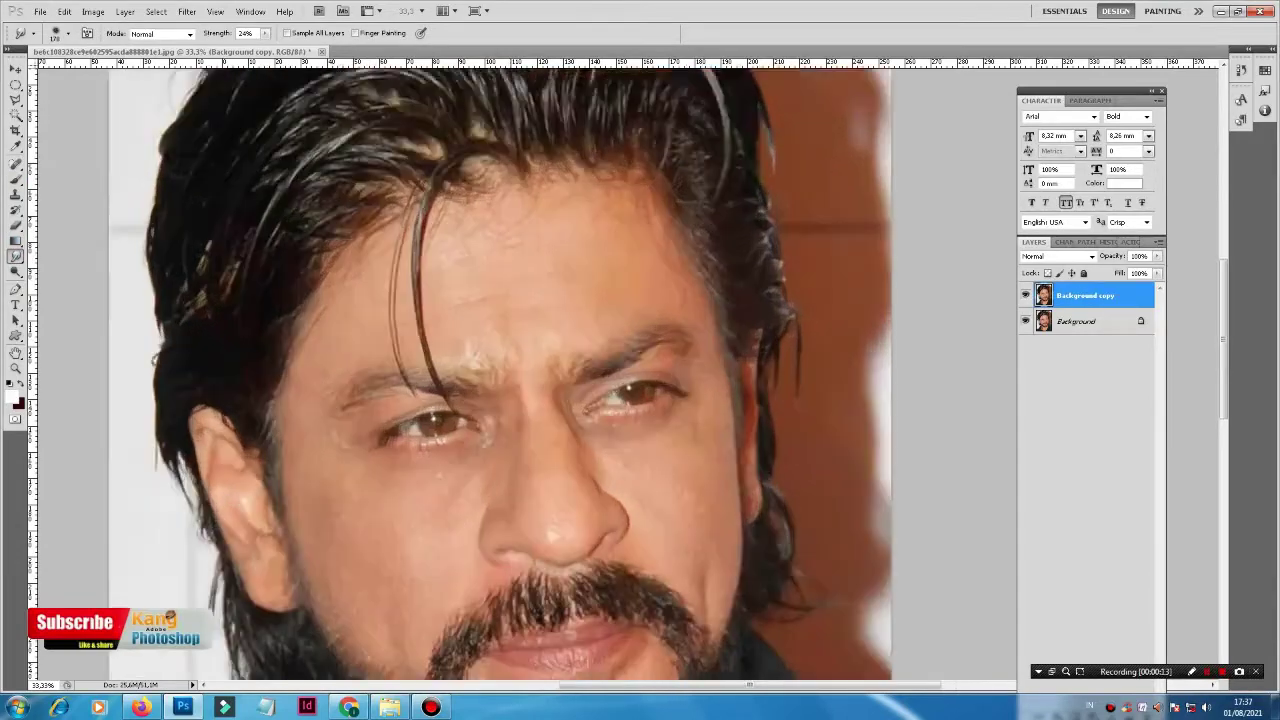
pyautogui.scroll(1, 505, 280)
# Give the Smudge tool a soft round brush of about 180 px at about 46% strength
pyautogui.rightClick(522, 262)
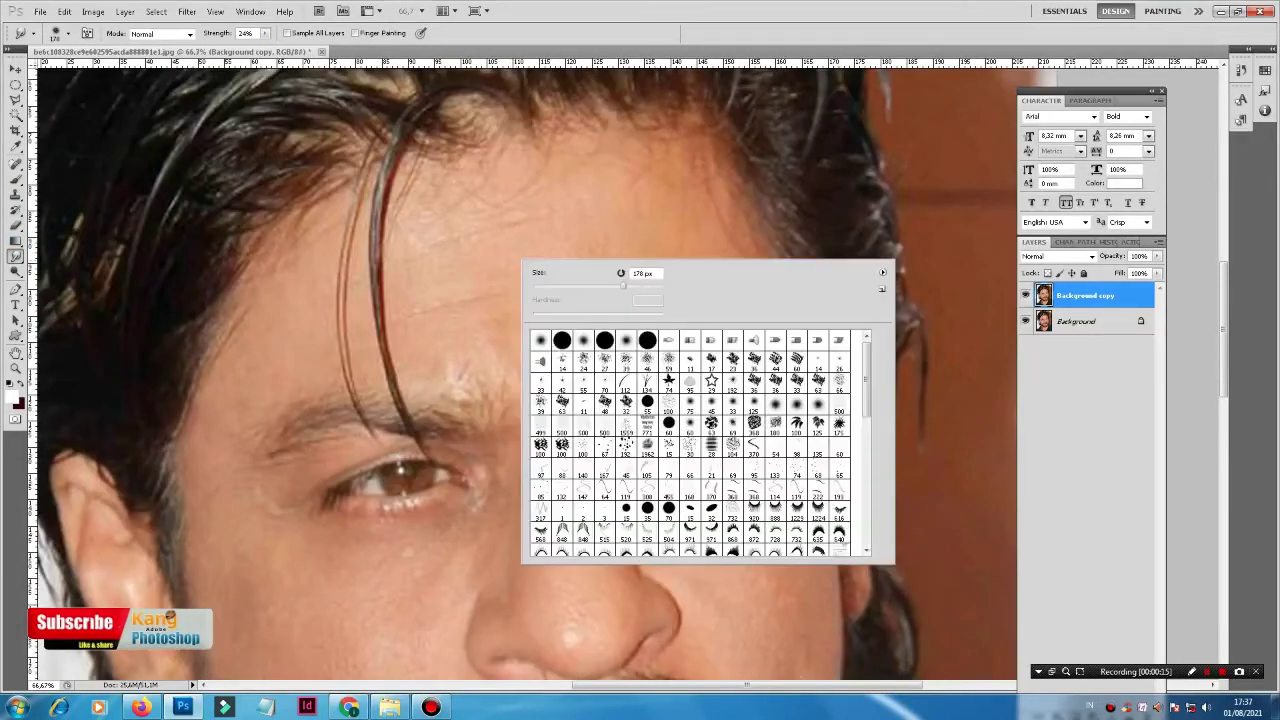
pyautogui.scroll(-4, 700, 440)
pyautogui.scroll(-4, 700, 440)
pyautogui.scroll(-4, 700, 440)
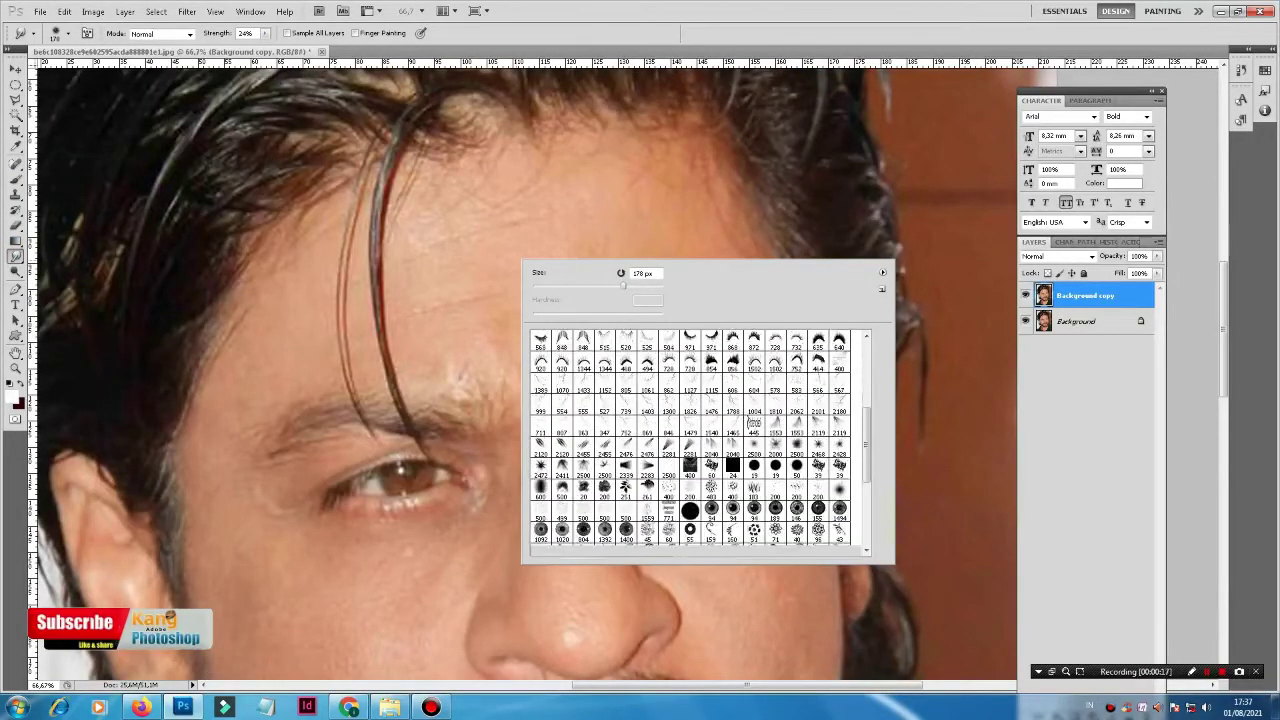
pyautogui.scroll(-4, 700, 440)
pyautogui.scroll(-2, 700, 440)
pyautogui.scroll(-1, 700, 440)
pyautogui.click(775, 543)
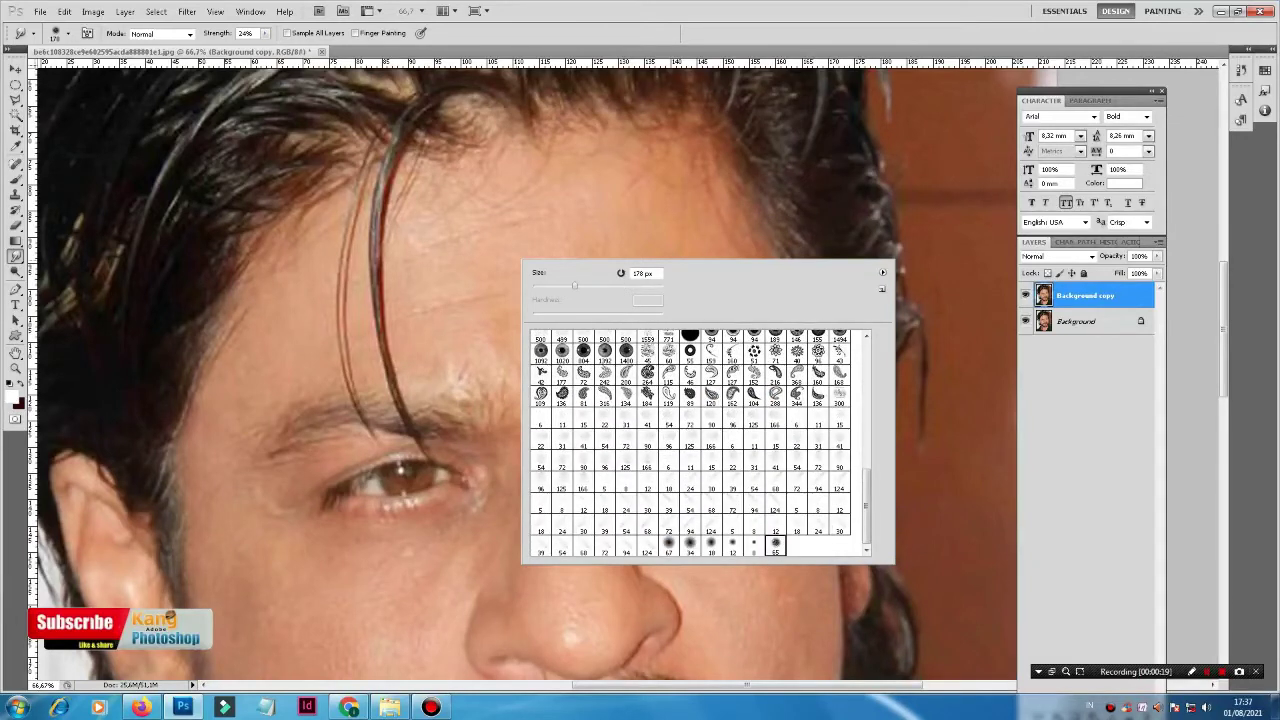
pyautogui.moveTo(574, 286); pyautogui.dragTo(624, 286)
pyautogui.moveTo(265, 33); pyautogui.dragTo(274, 46)
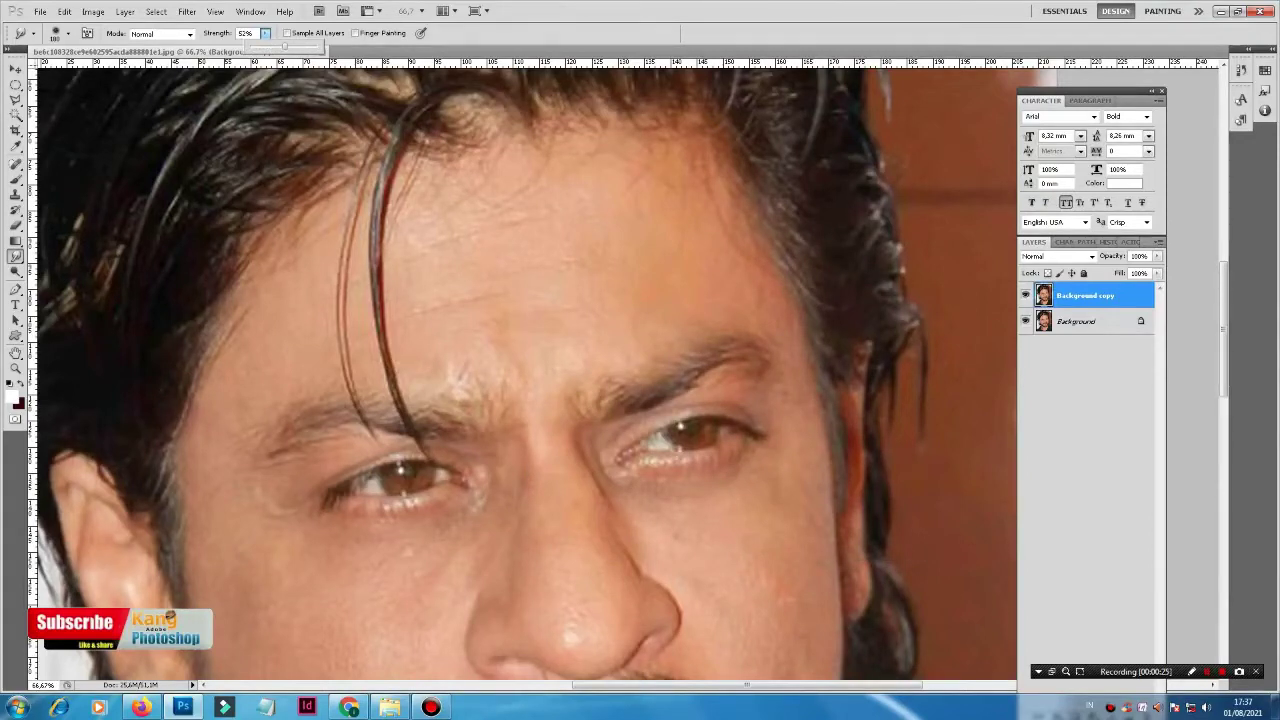
pyautogui.moveTo(274, 46); pyautogui.dragTo(271, 46)
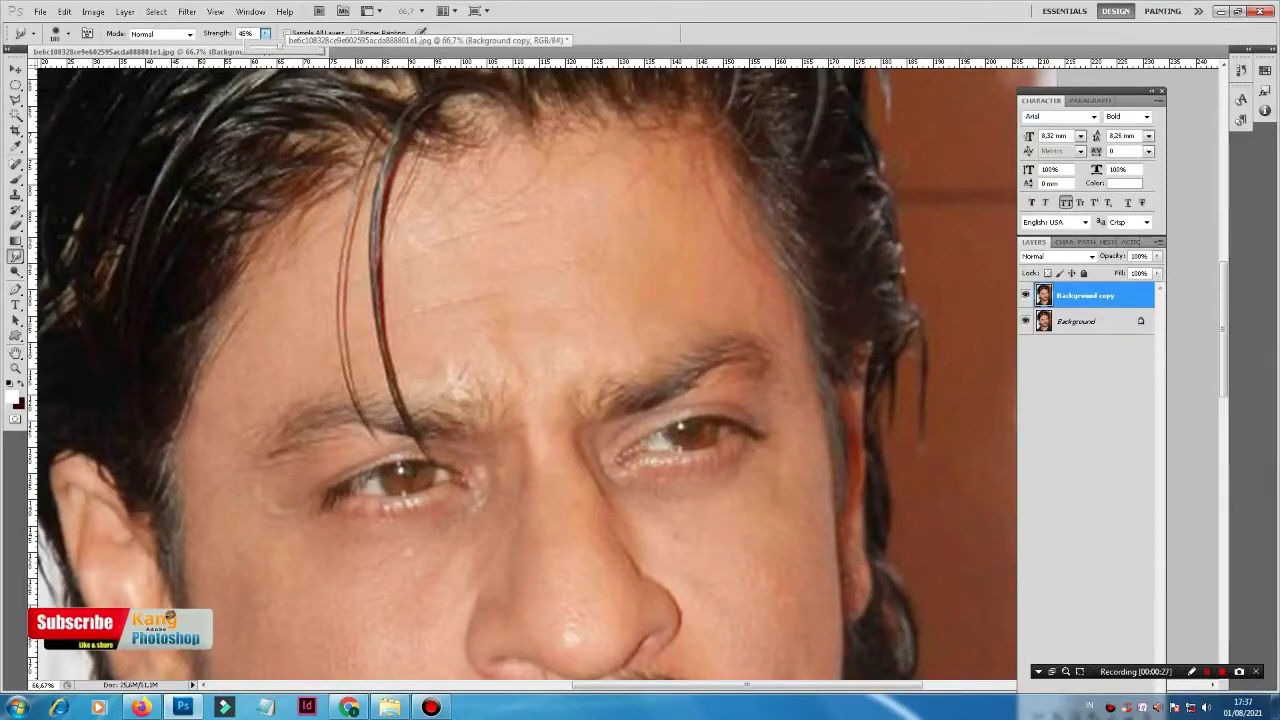
# Smudge two patches of forehead skin smooth at 46% strength, then move down toward the beard
pyautogui.press('Return')
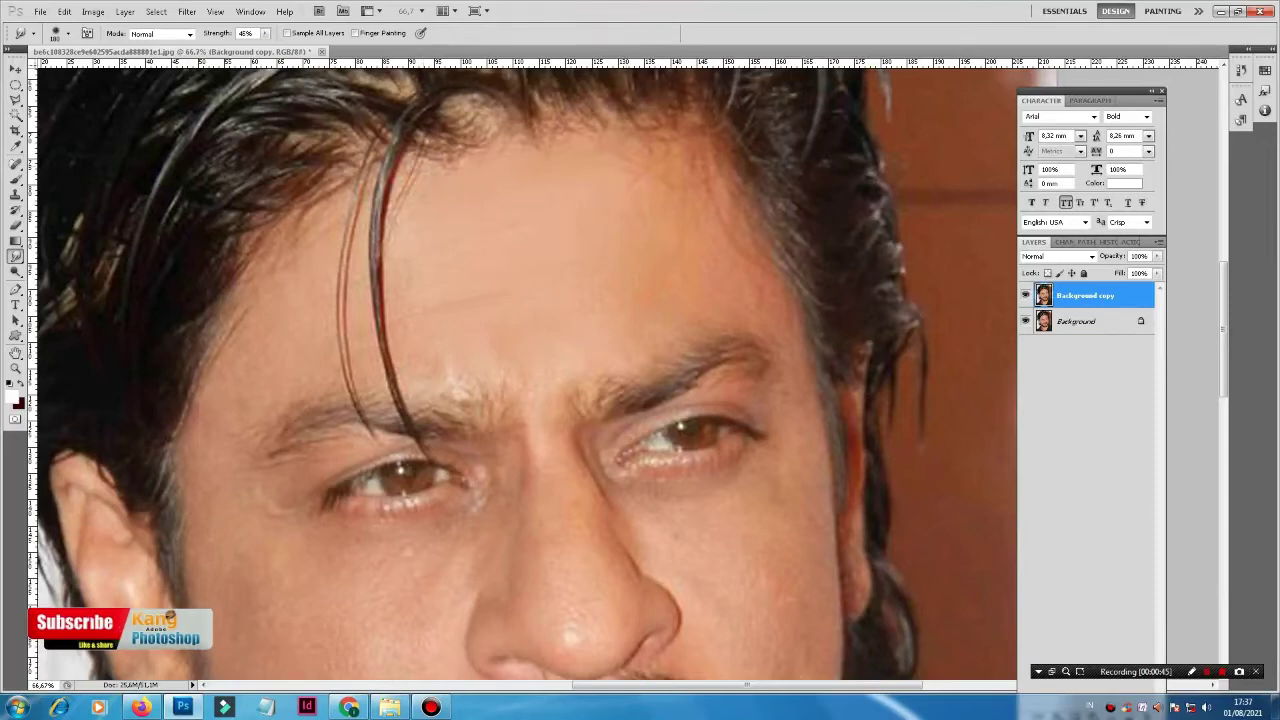
pyautogui.moveTo(670, 183)
pyautogui.mouseDown()
pyautogui.moveTo(695, 169)
pyautogui.moveTo(690, 133)
pyautogui.mouseUp()
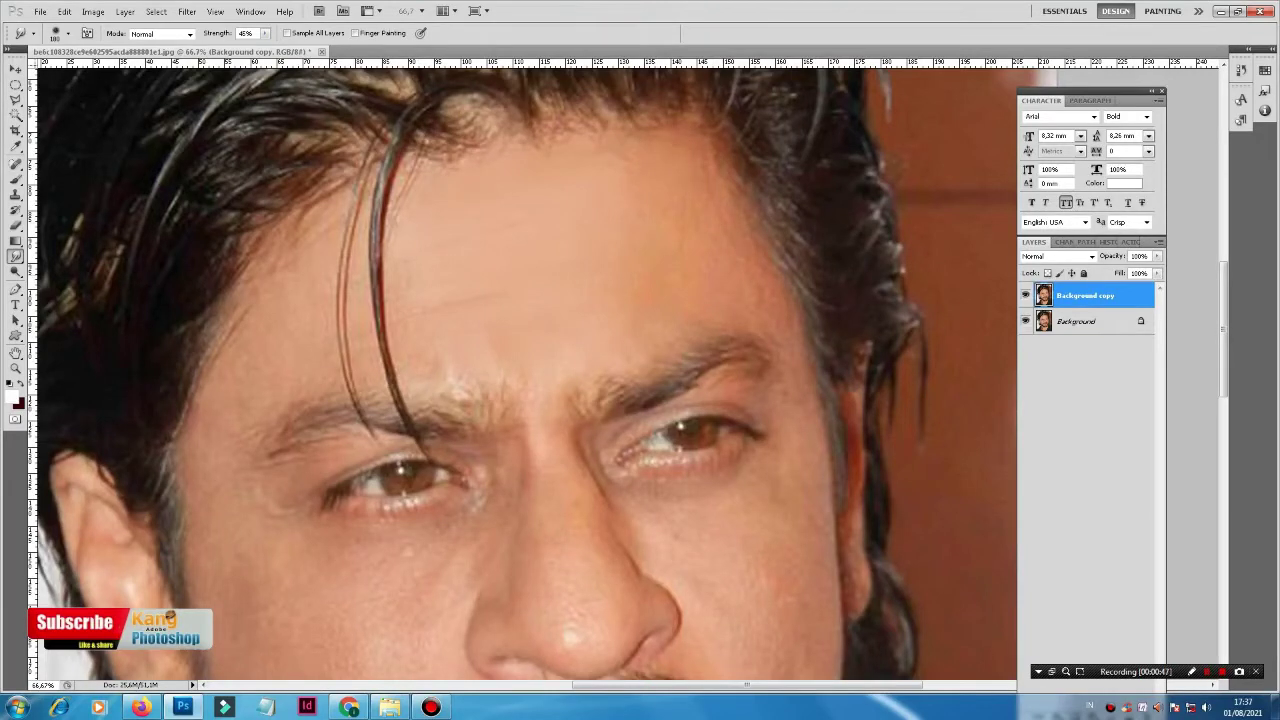
pyautogui.moveTo(700, 255); pyautogui.dragTo(700, 228)
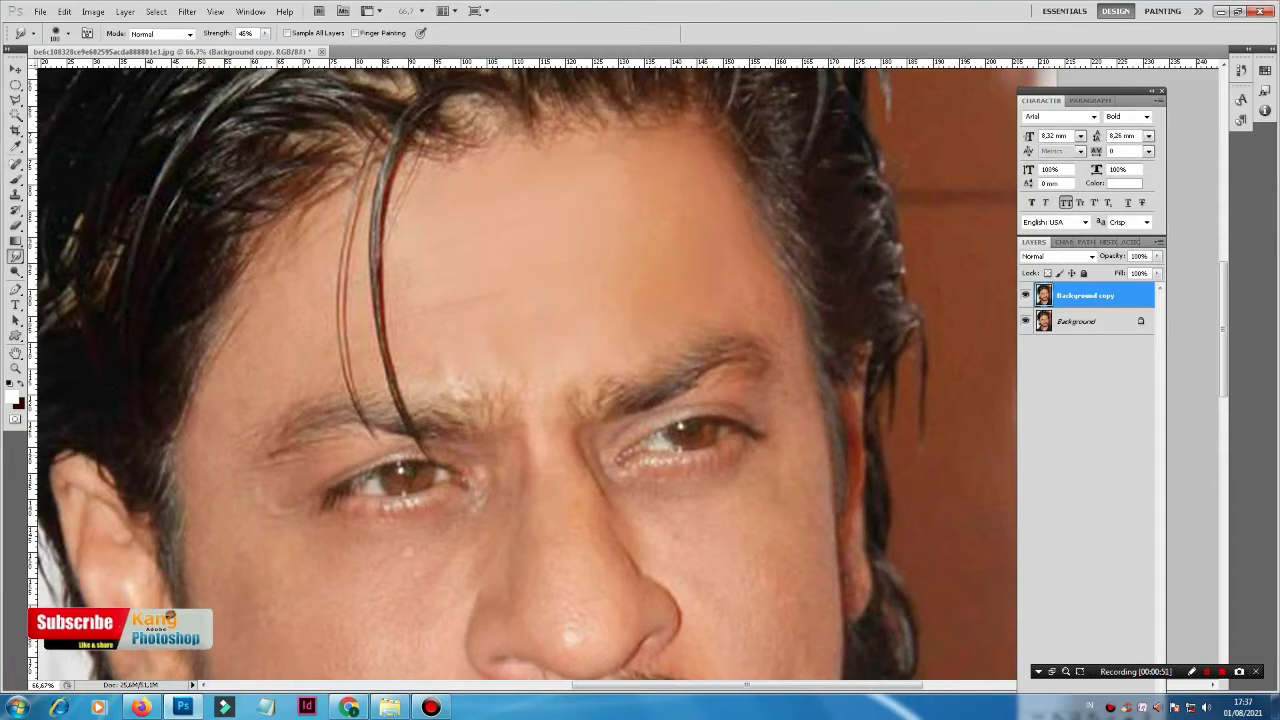
pyautogui.scroll(-3, 520, 370)
pyautogui.scroll(-2, 520, 370)
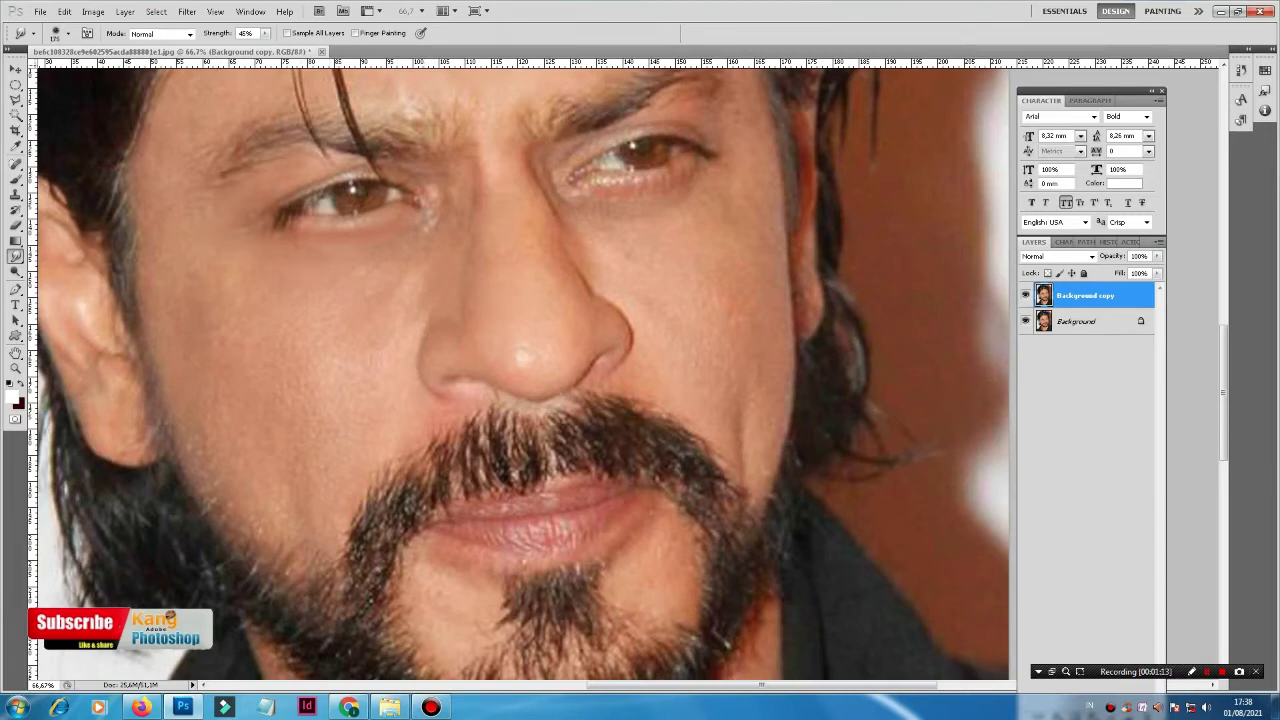
# Shrink the Smudge brush to about 10 px and smudge the skin around the eye
pyautogui.press(']')
pyautogui.press('[')
pyautogui.press(']')
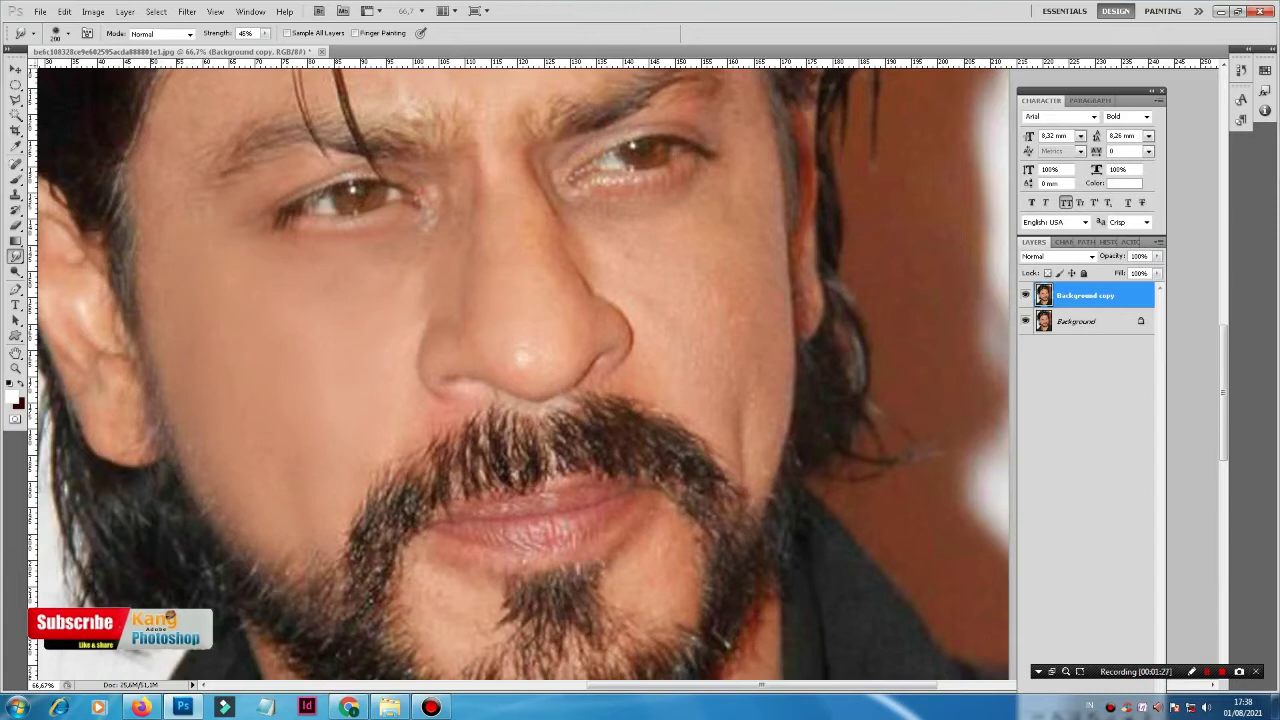
pyautogui.scroll(5, 520, 370)
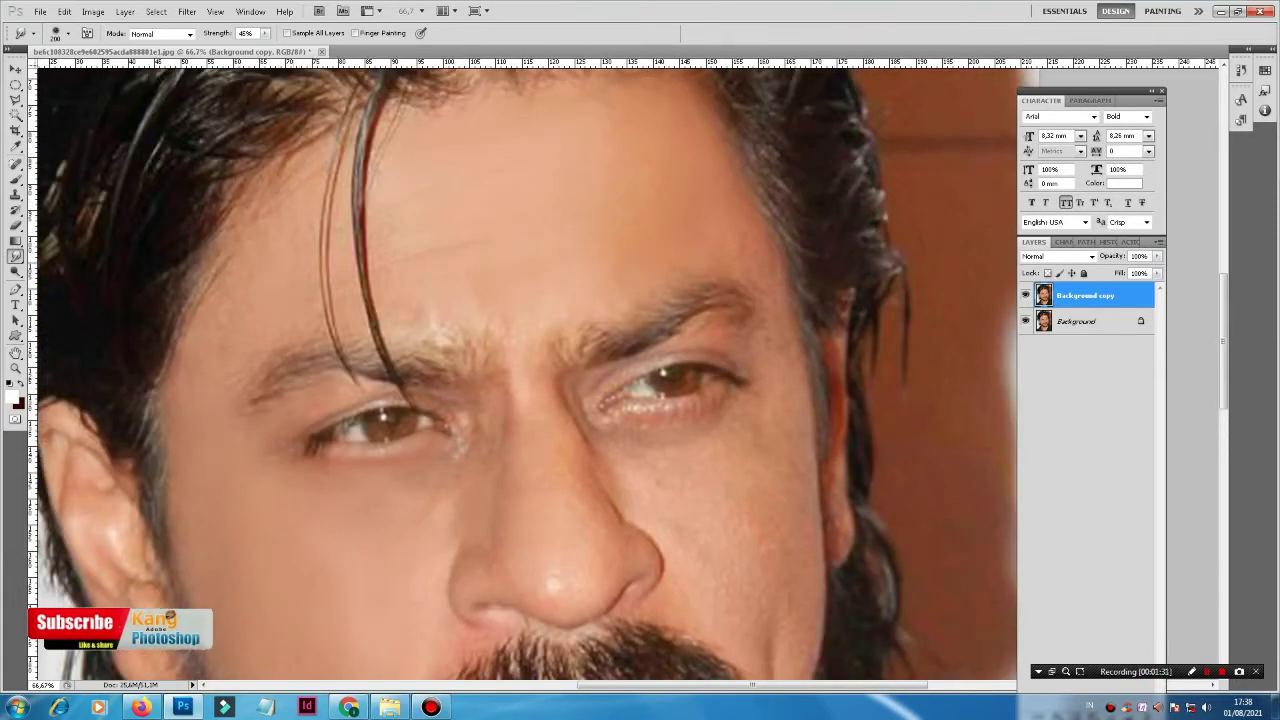
pyautogui.hscroll(1, 520, 370)
pyautogui.hscroll(5, 520, 370)
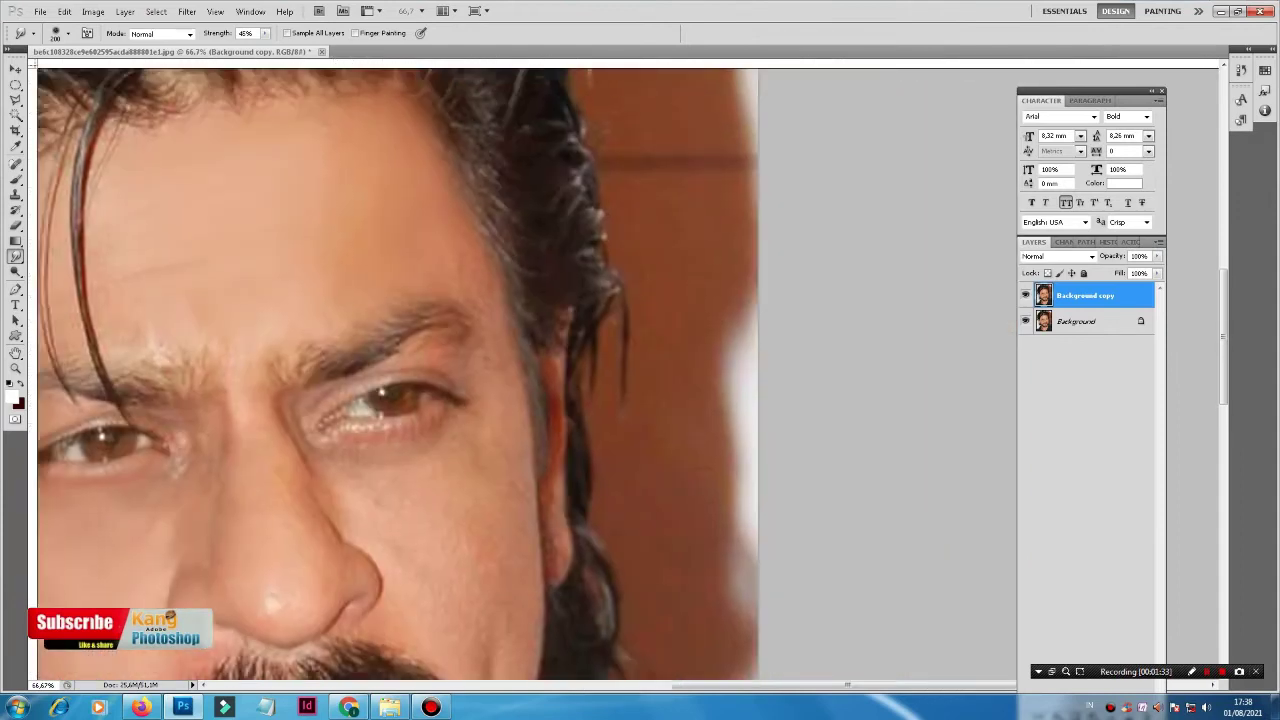
pyautogui.hscroll(2, 520, 370)
pyautogui.hscroll(1, 520, 370)
pyautogui.hscroll(-4, 520, 370)
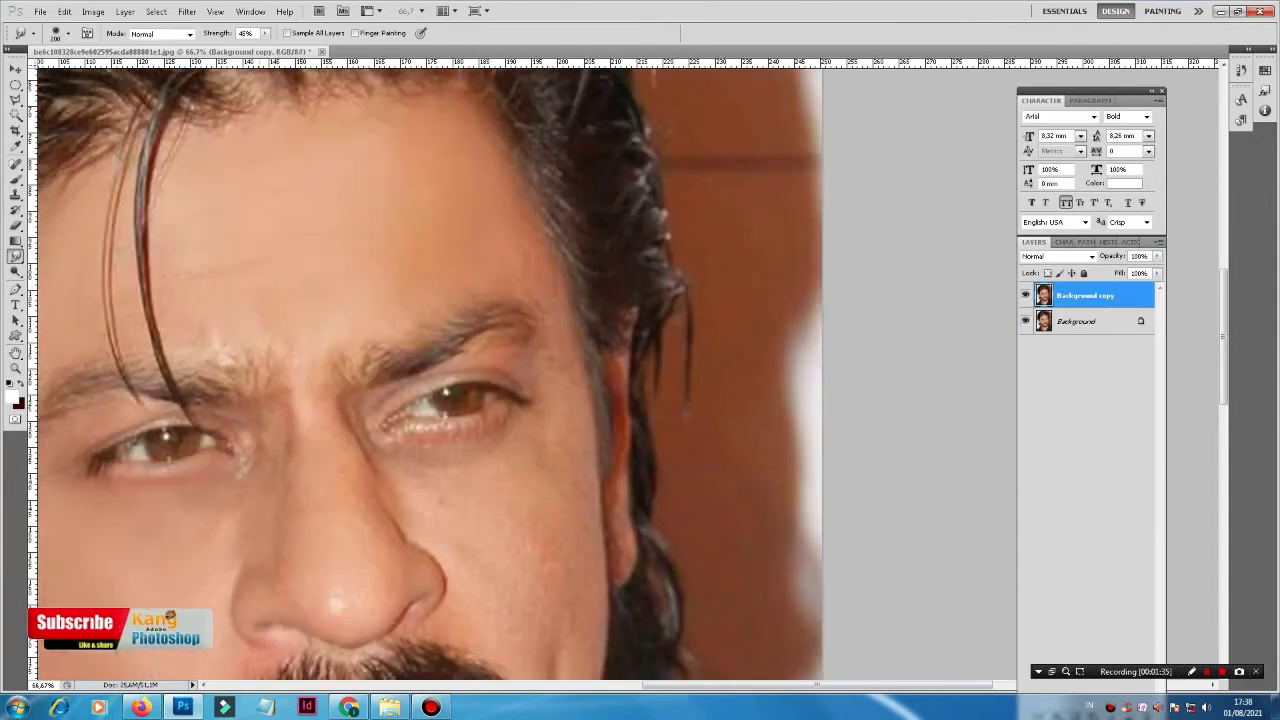
pyautogui.press('[')
pyautogui.press('[')
pyautogui.press('[')
pyautogui.press('[')
pyautogui.press('[')
pyautogui.press('[')
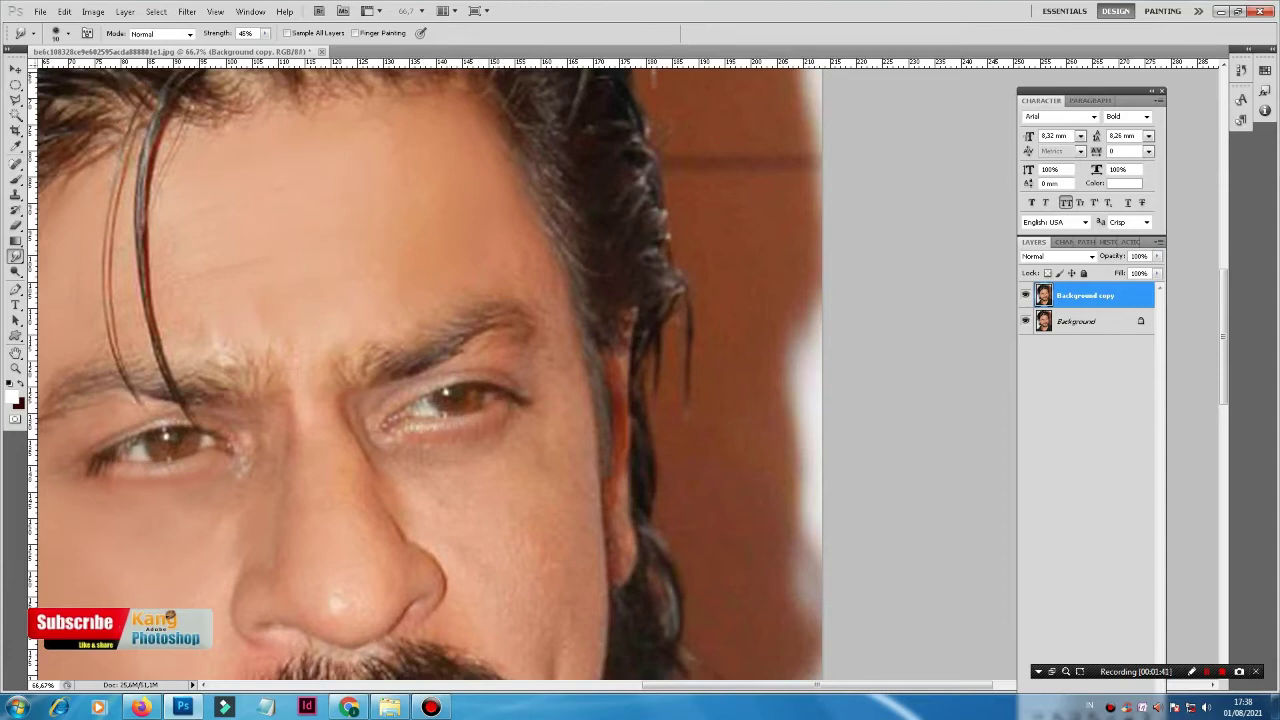
pyautogui.moveTo(460, 380); pyautogui.dragTo(492, 372)
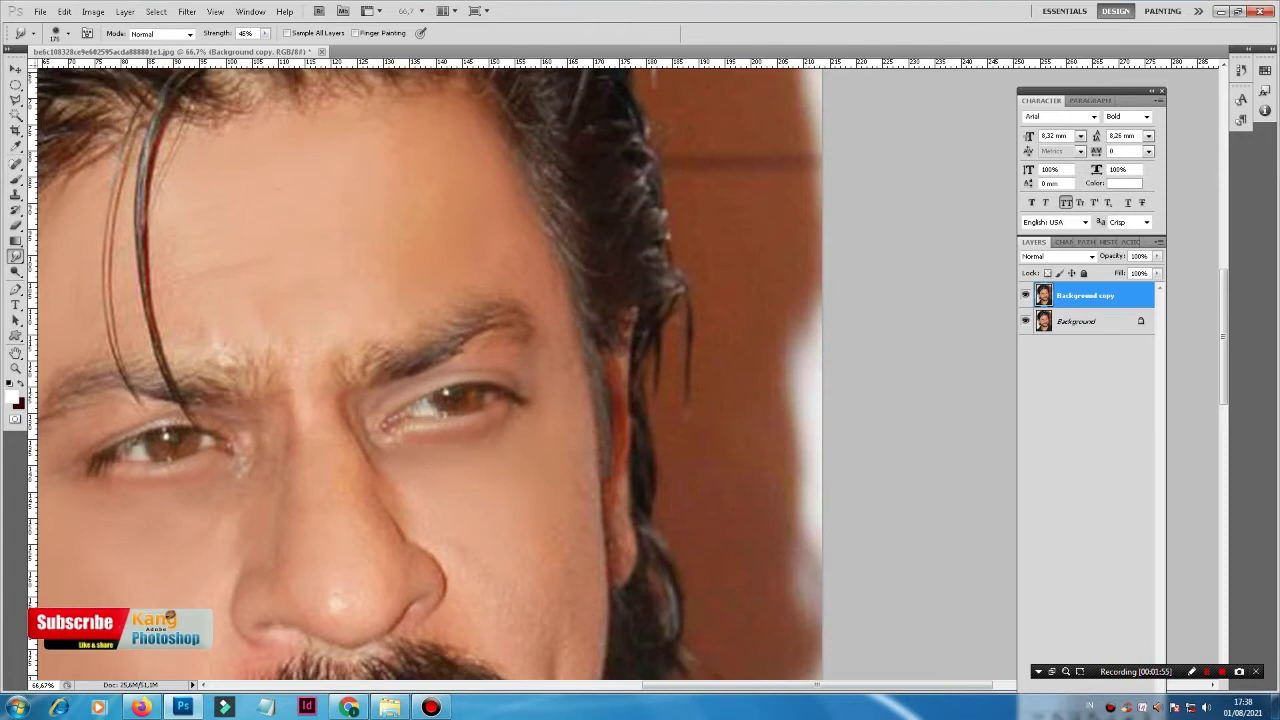
# Smudge the neck skin below the beard with a brush enlarged to about 200 px
pyautogui.scroll(-3, 420, 370)
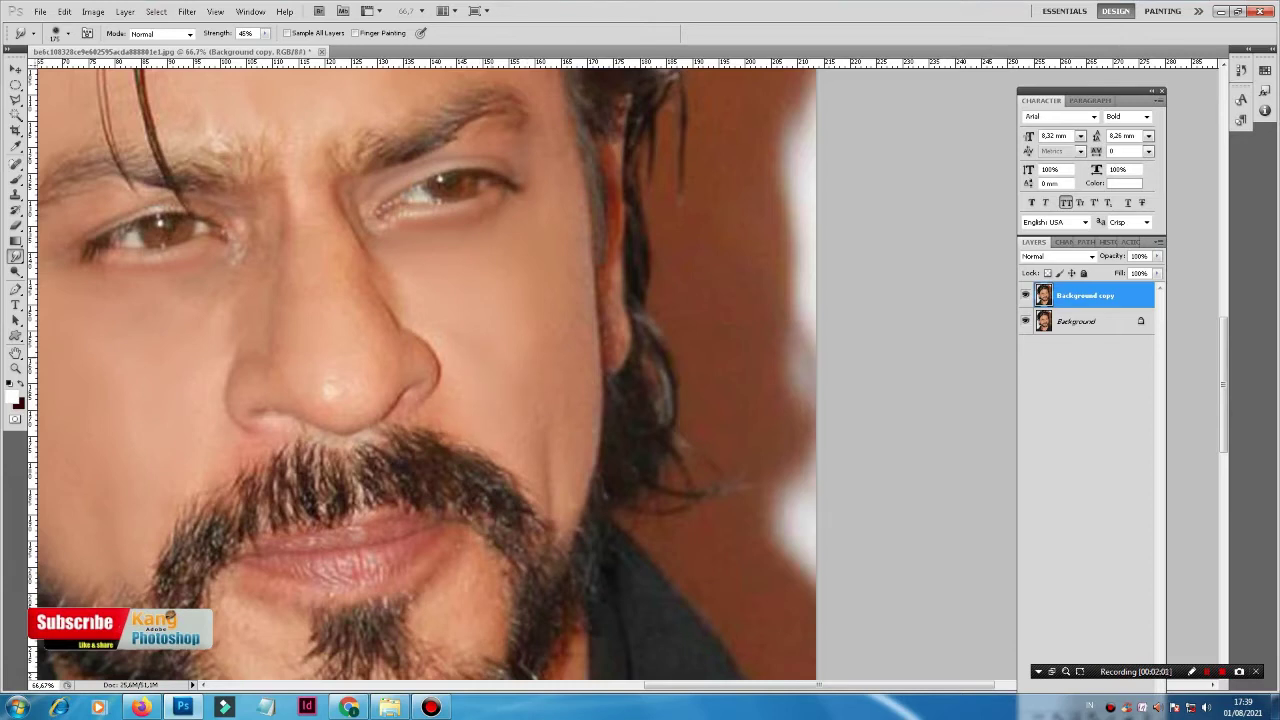
pyautogui.hscroll(-2, 420, 370)
pyautogui.scroll(-2, 420, 370)
pyautogui.scroll(-1, 420, 370)
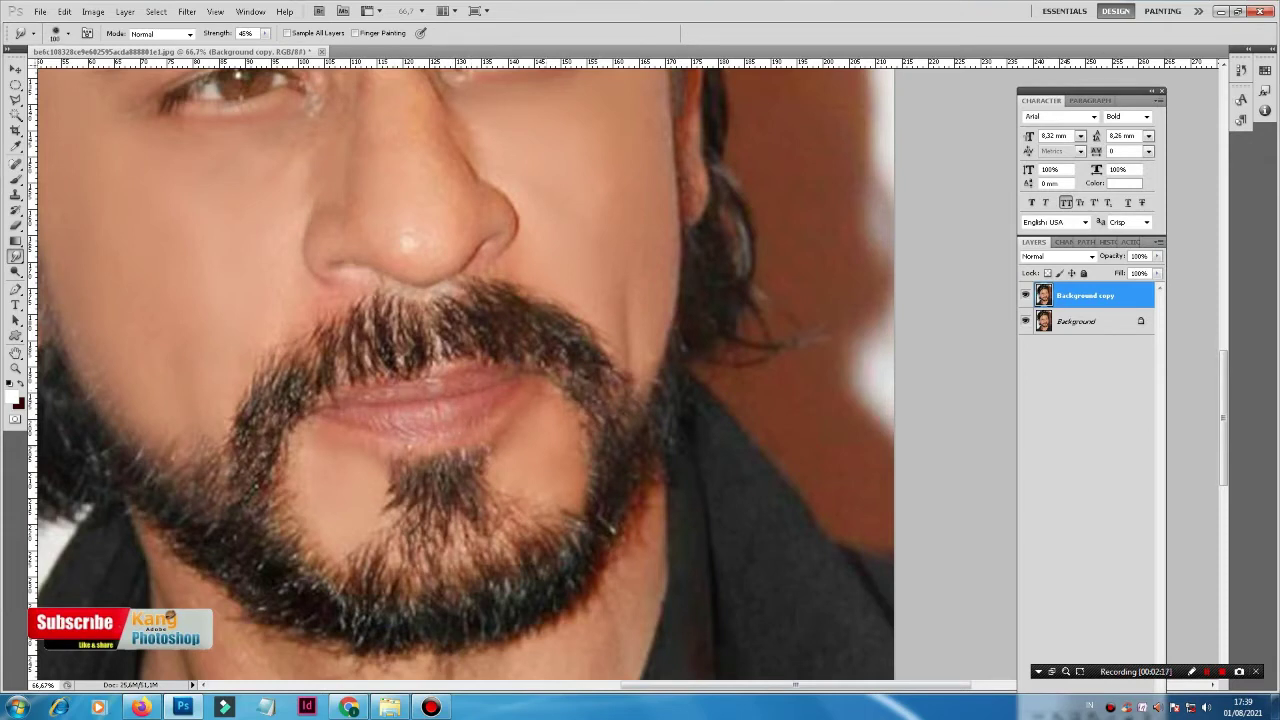
pyautogui.scroll(-2, 460, 370)
pyautogui.scroll(-2, 460, 370)
pyautogui.scroll(-1, 460, 370)
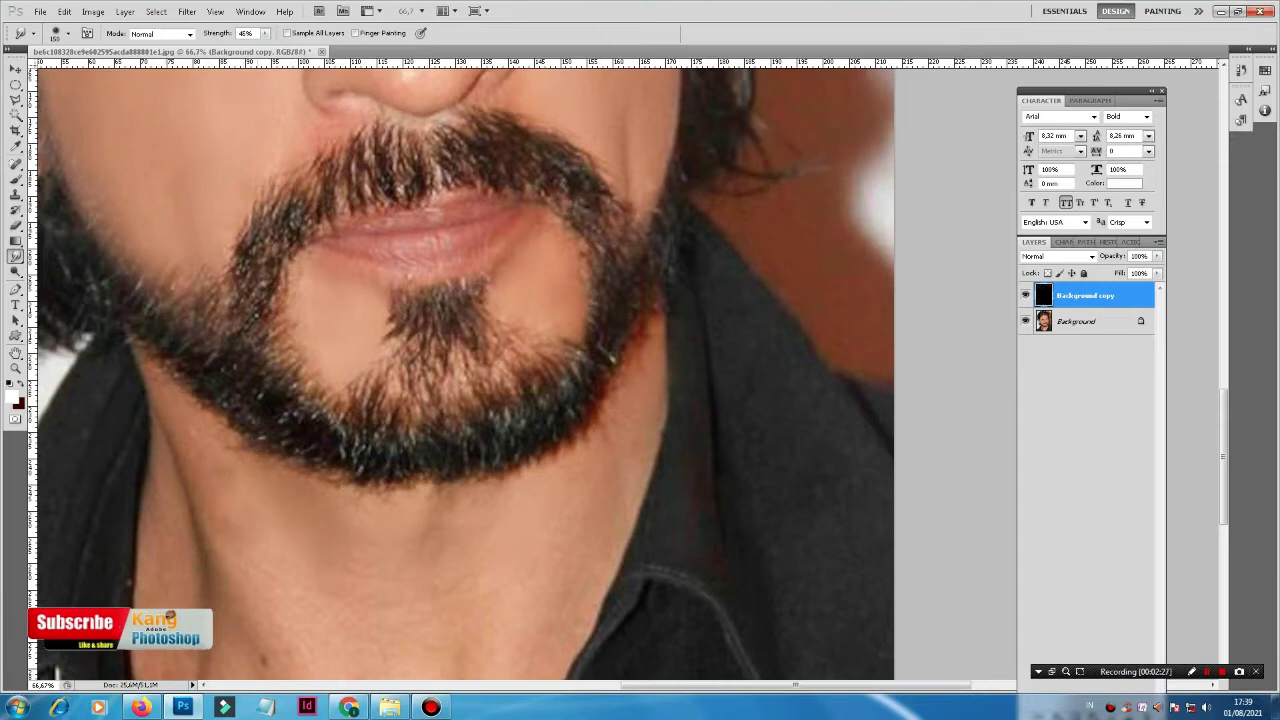
pyautogui.scroll(-3, 460, 370)
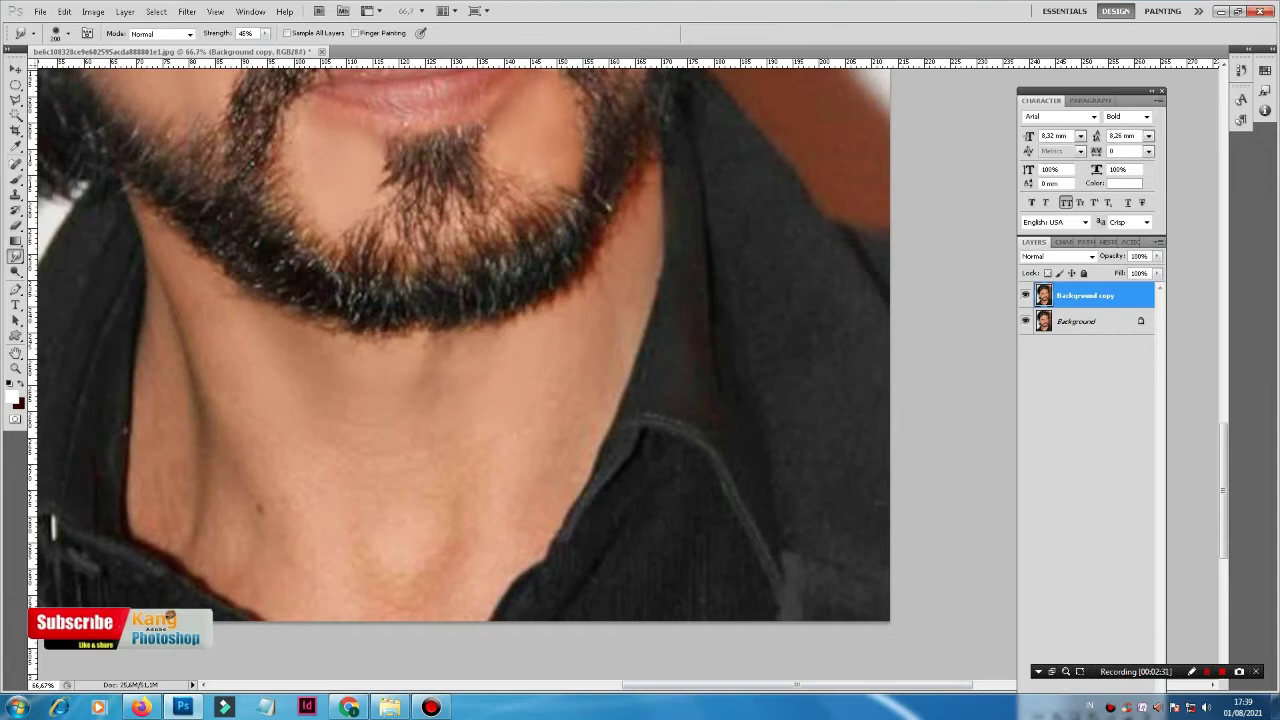
pyautogui.press(']')
pyautogui.press(']')
pyautogui.press(']')
pyautogui.moveTo(233, 505); pyautogui.dragTo(233, 540)
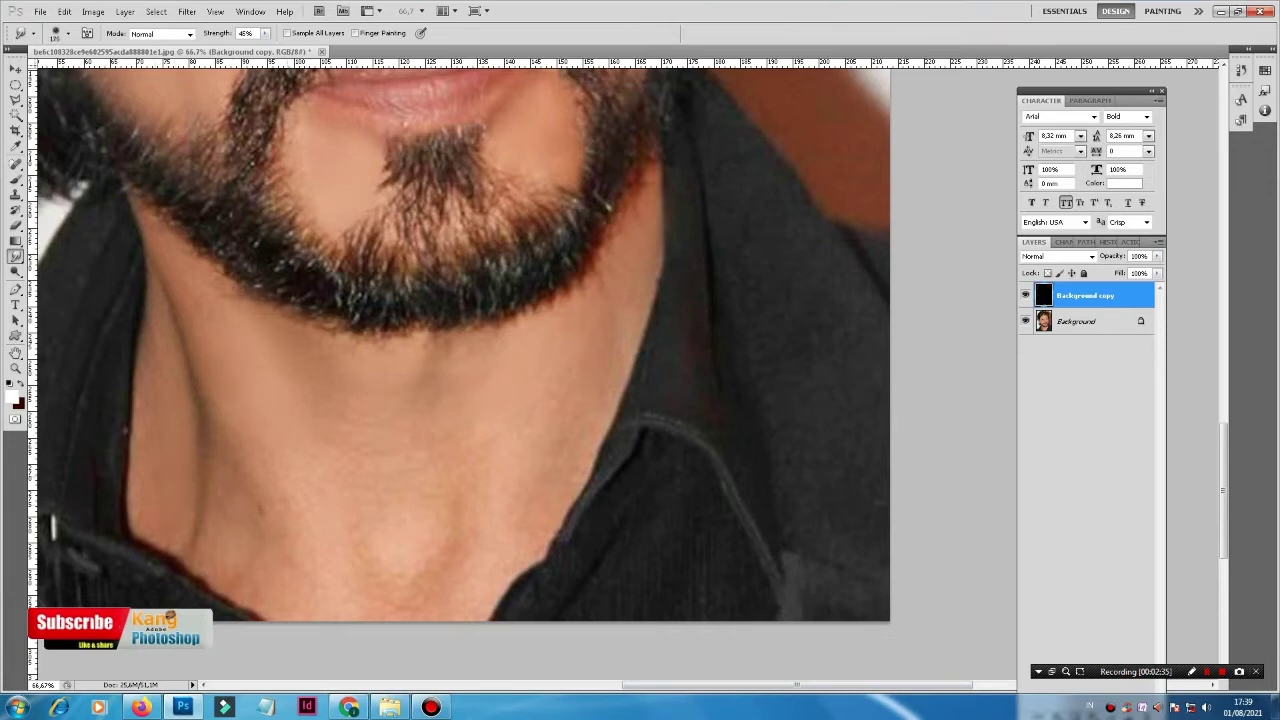
pyautogui.press(']')
pyautogui.press(']')
pyautogui.press(']')
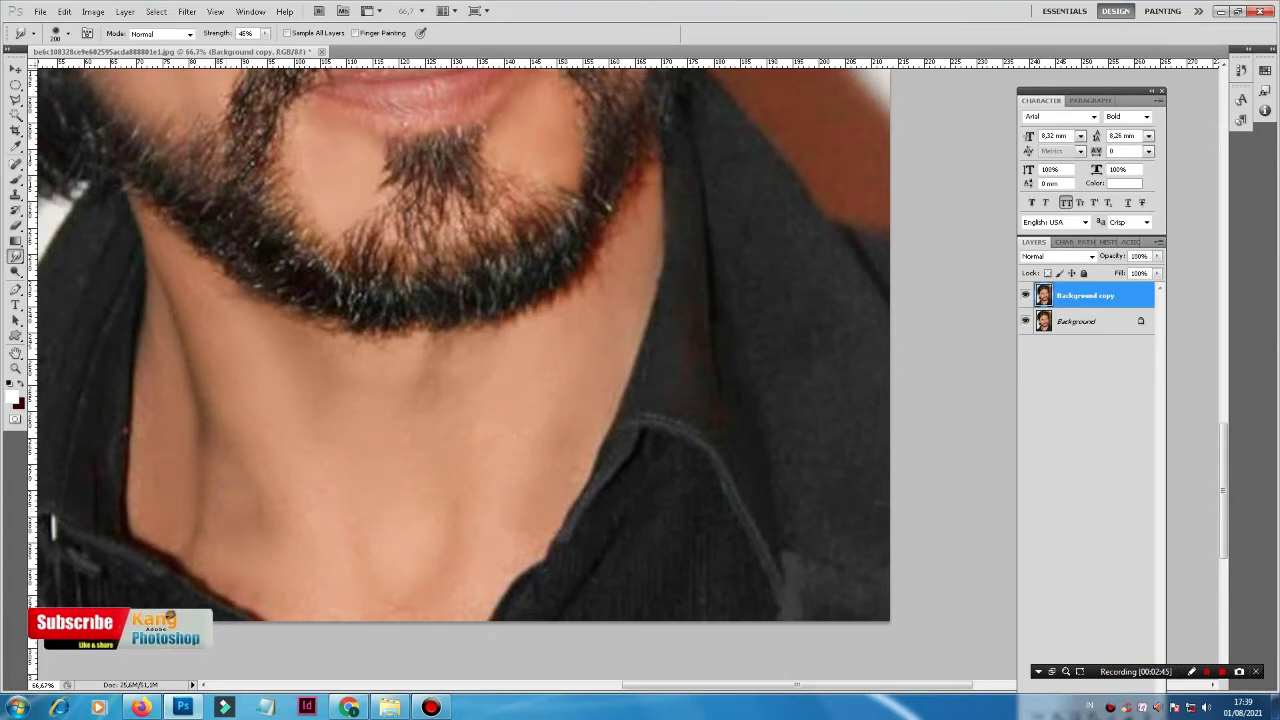
pyautogui.moveTo(244, 520); pyautogui.dragTo(223, 479)
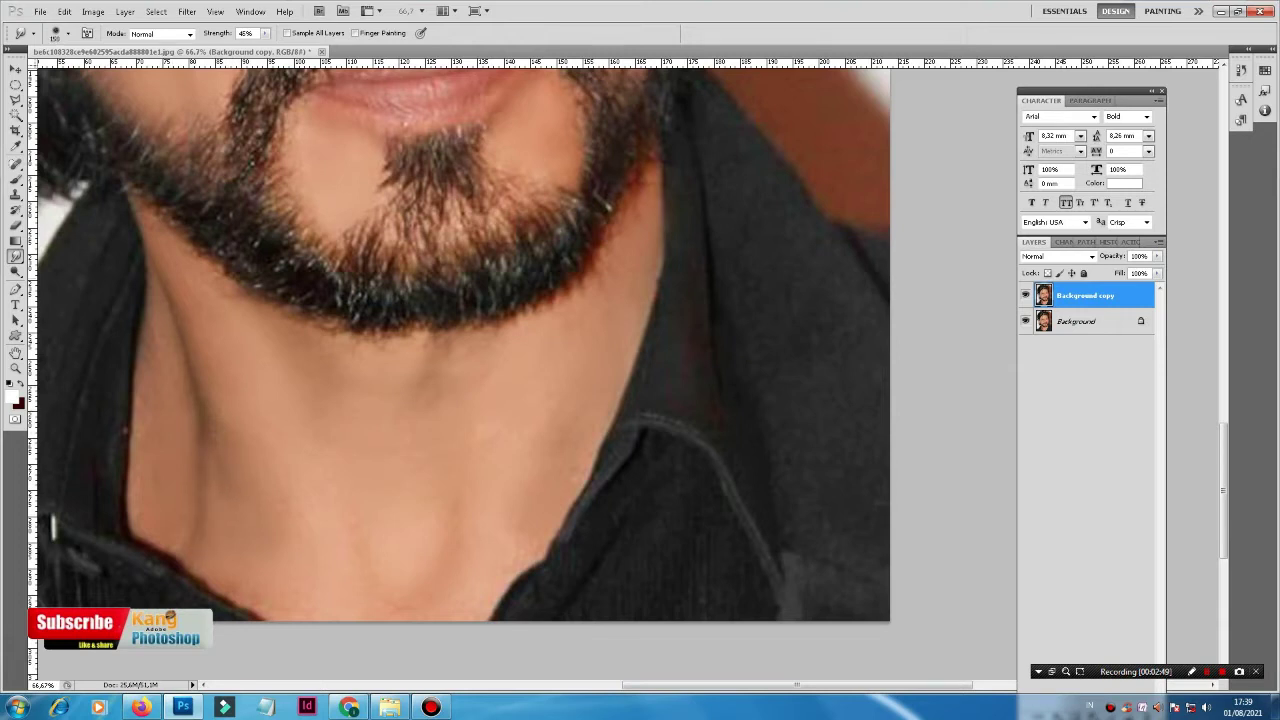
# With a 10 px smudge brush, soften the dark hair strands over the forehead
pyautogui.scroll(5, 460, 370)
pyautogui.scroll(3, 460, 370)
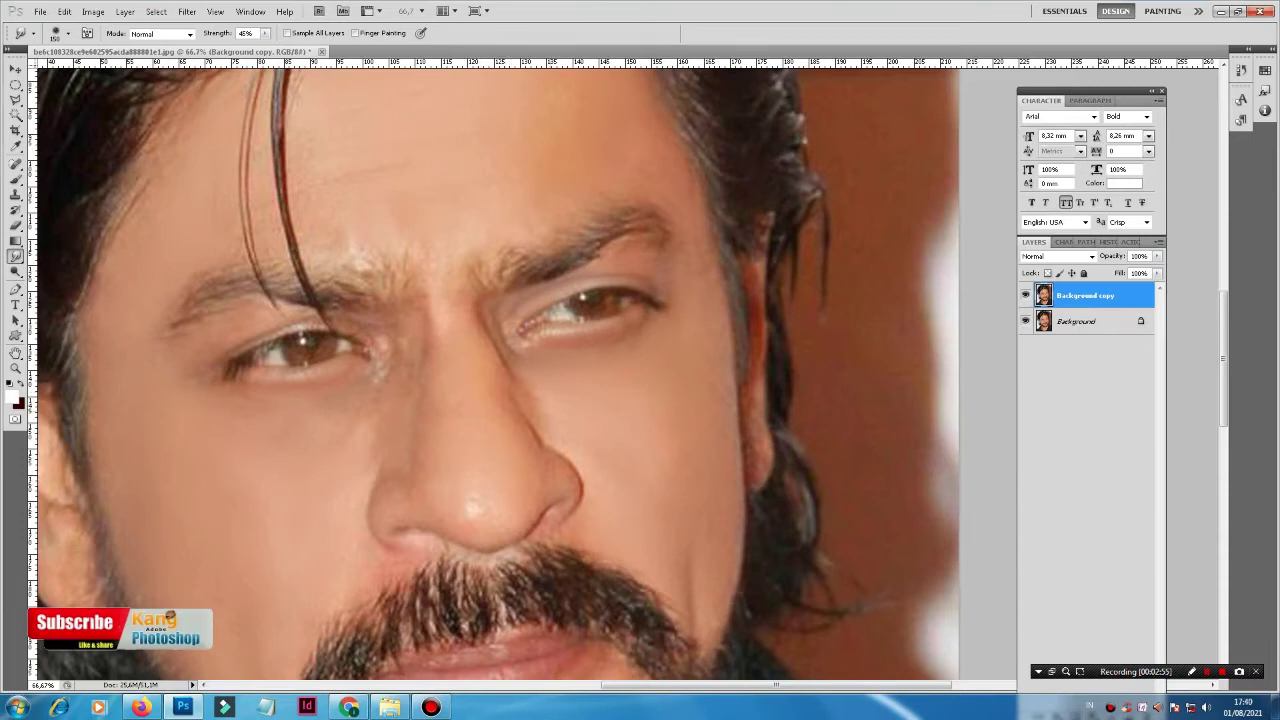
pyautogui.press('[')
pyautogui.press('[')
pyautogui.press('[')
pyautogui.moveTo(470, 400); pyautogui.dragTo(625, 360)
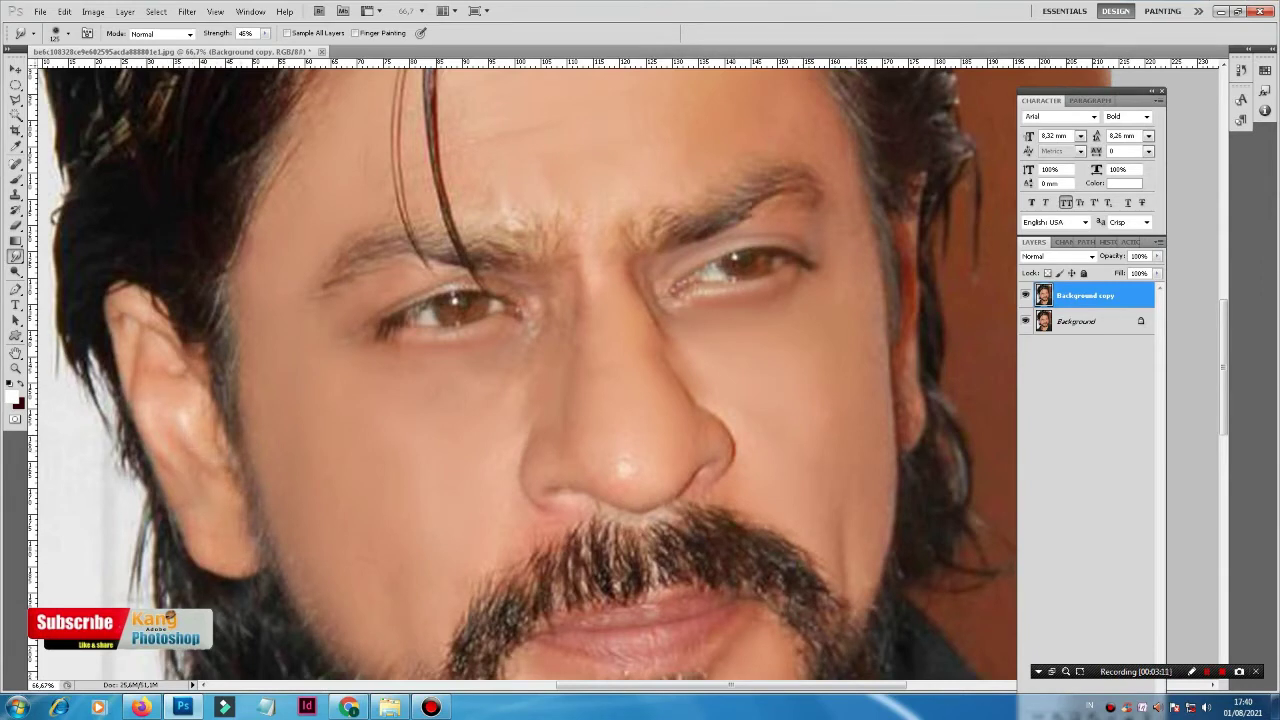
pyautogui.moveTo(600, 300); pyautogui.dragTo(510, 440)
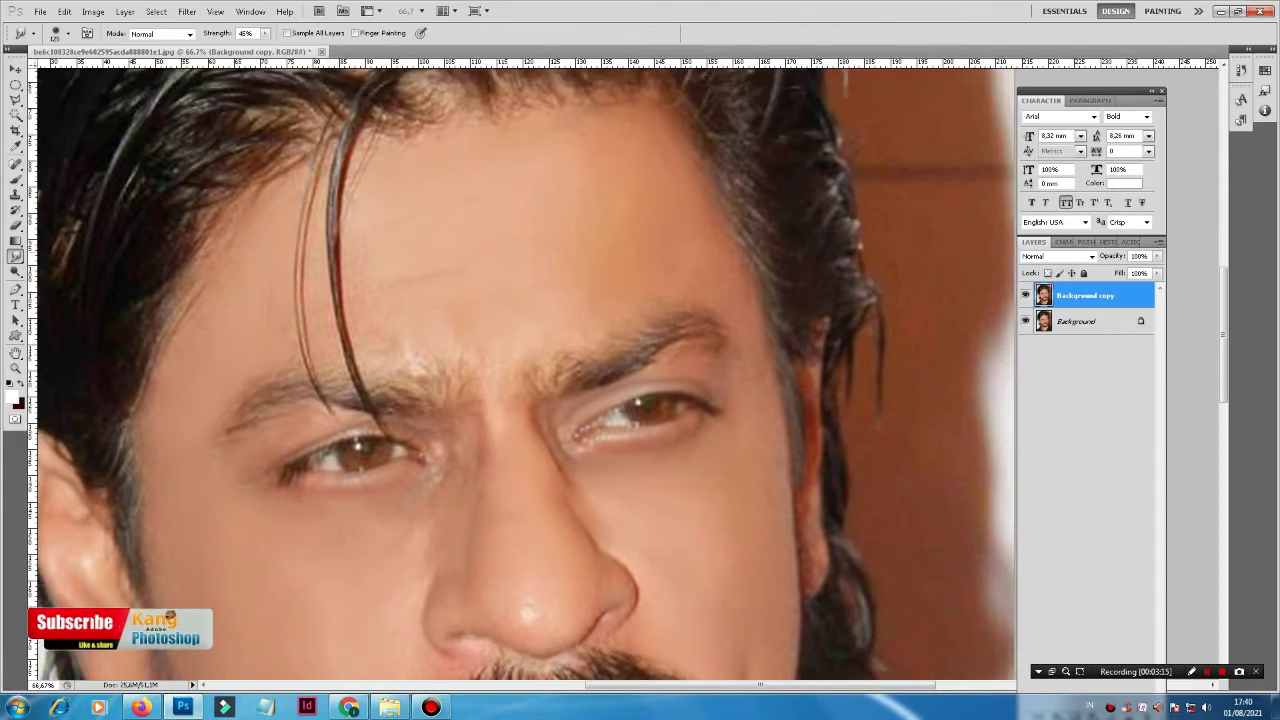
pyautogui.moveTo(348, 302)
pyautogui.mouseDown()
pyautogui.moveTo(348, 342)
pyautogui.moveTo(341, 328)
pyautogui.mouseUp()
pyautogui.moveTo(339, 202); pyautogui.dragTo(339, 220)
pyautogui.moveTo(346, 160); pyautogui.dragTo(346, 184)
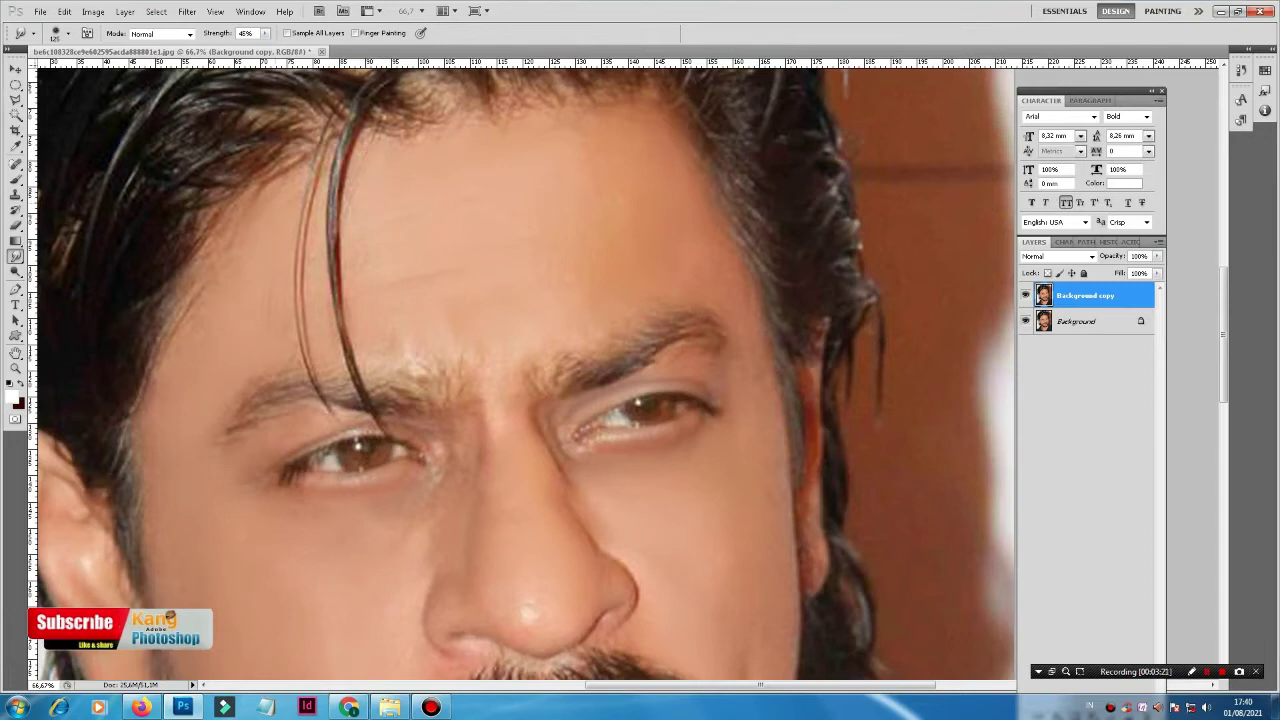
# Soften the hairline at the left temple and right side, then zoom out to the whole head
pyautogui.moveTo(166, 294); pyautogui.dragTo(166, 334)
pyautogui.moveTo(173, 252); pyautogui.dragTo(148, 290)
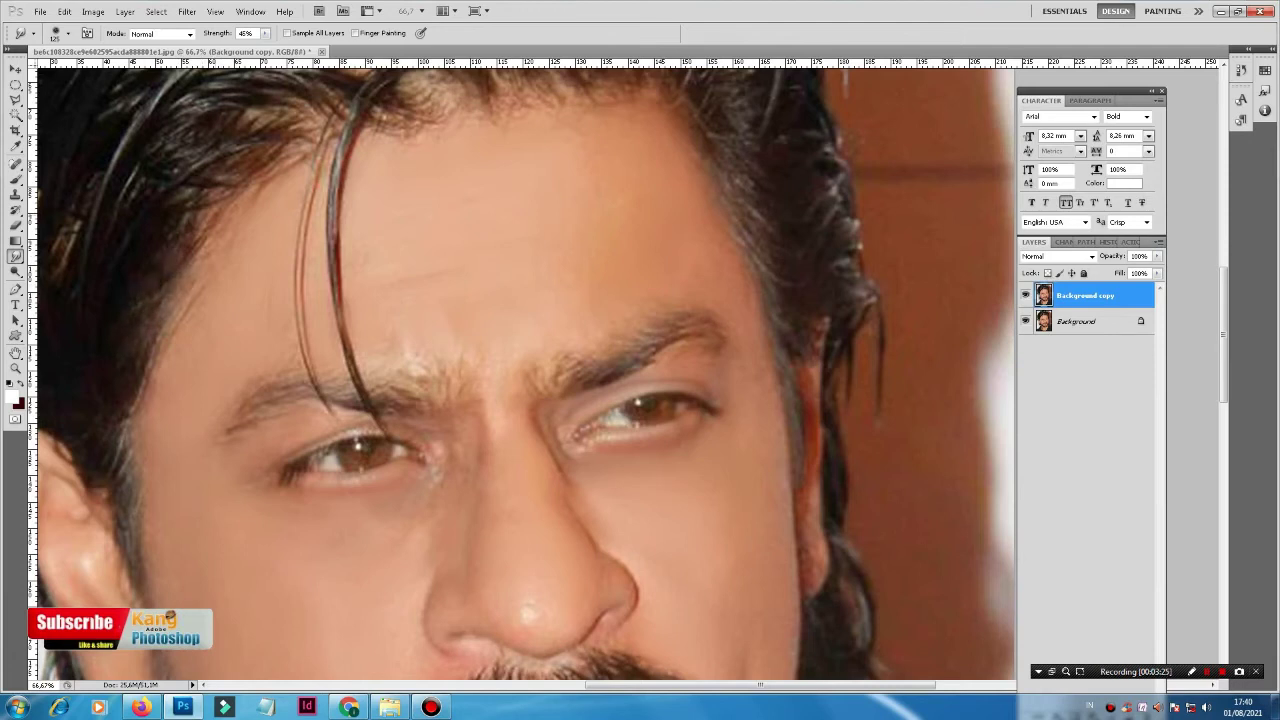
pyautogui.moveTo(500, 400); pyautogui.dragTo(370, 340)
pyautogui.moveTo(450, 400); pyautogui.dragTo(410, 255)
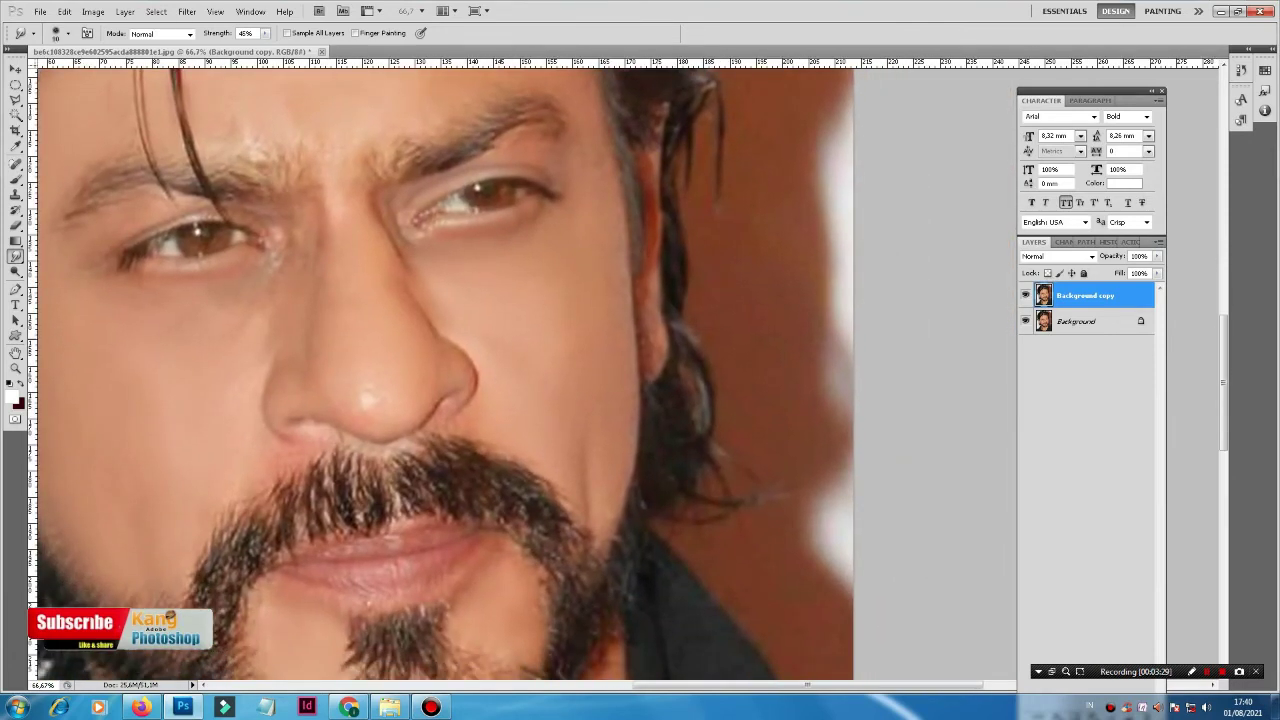
pyautogui.moveTo(646, 294); pyautogui.dragTo(657, 378)
pyautogui.hotkey('ctrl', '-')
pyautogui.hotkey('ctrl', '-')
pyautogui.hotkey('ctrl', '-')
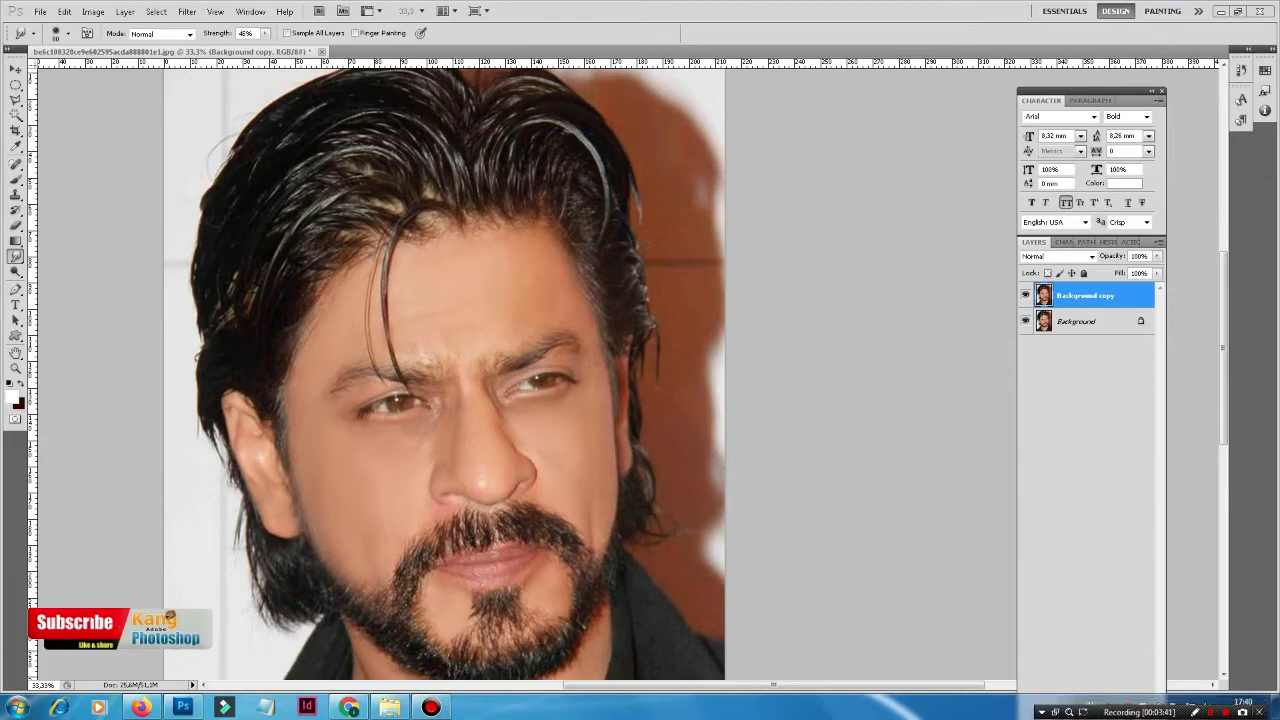
# Add an empty Layer 1 in Color blend mode with a light skin tone sampled as foreground
pyautogui.moveTo(1034, 242); pyautogui.dragTo(892, 100)
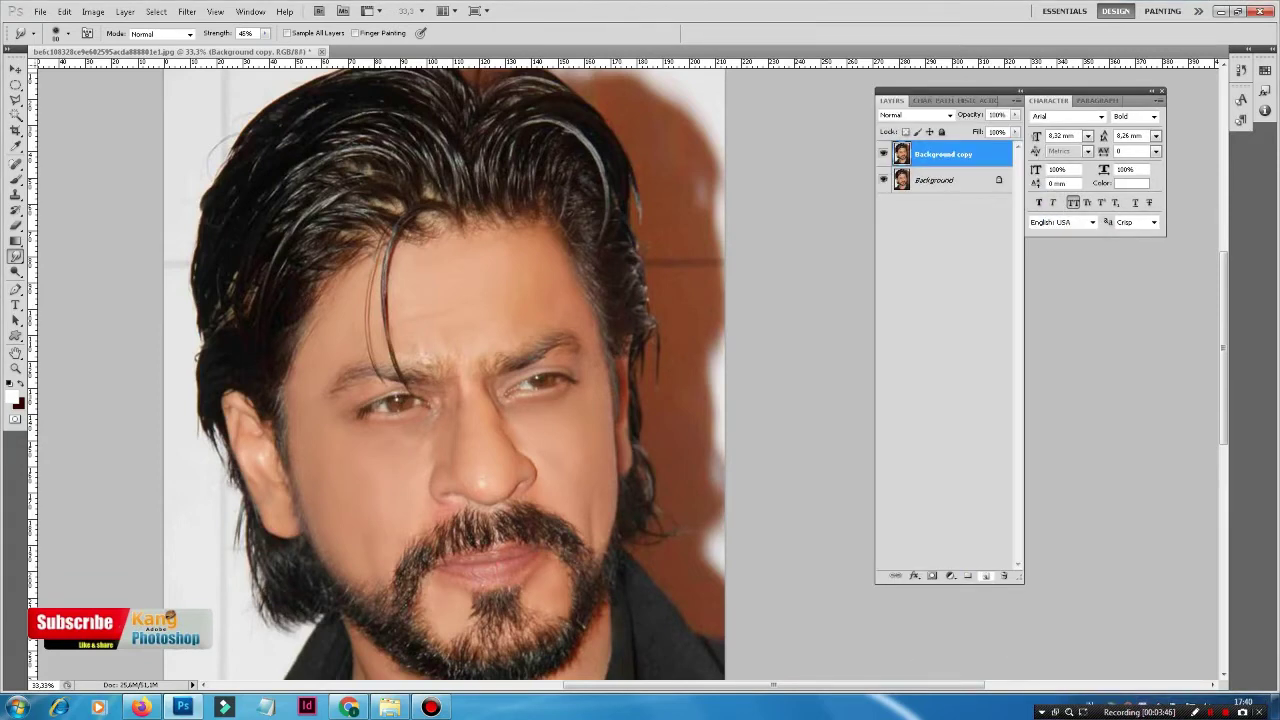
pyautogui.click(986, 576)
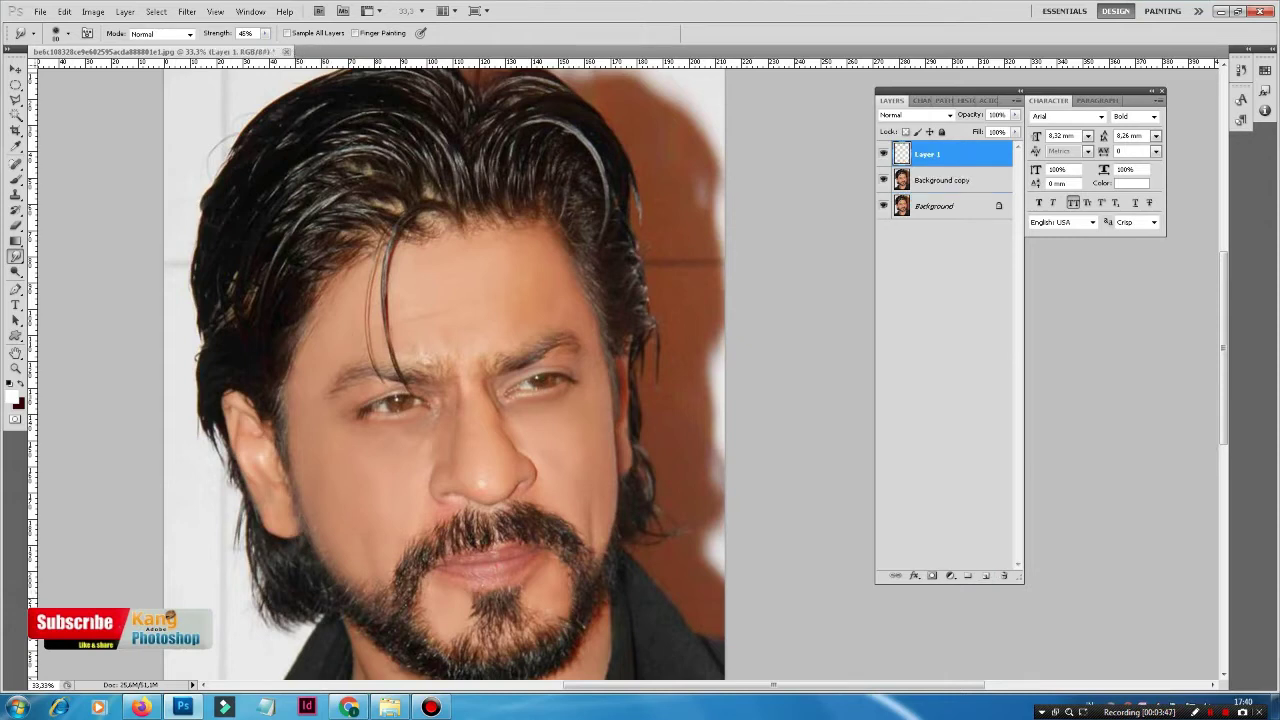
pyautogui.click(14, 398)
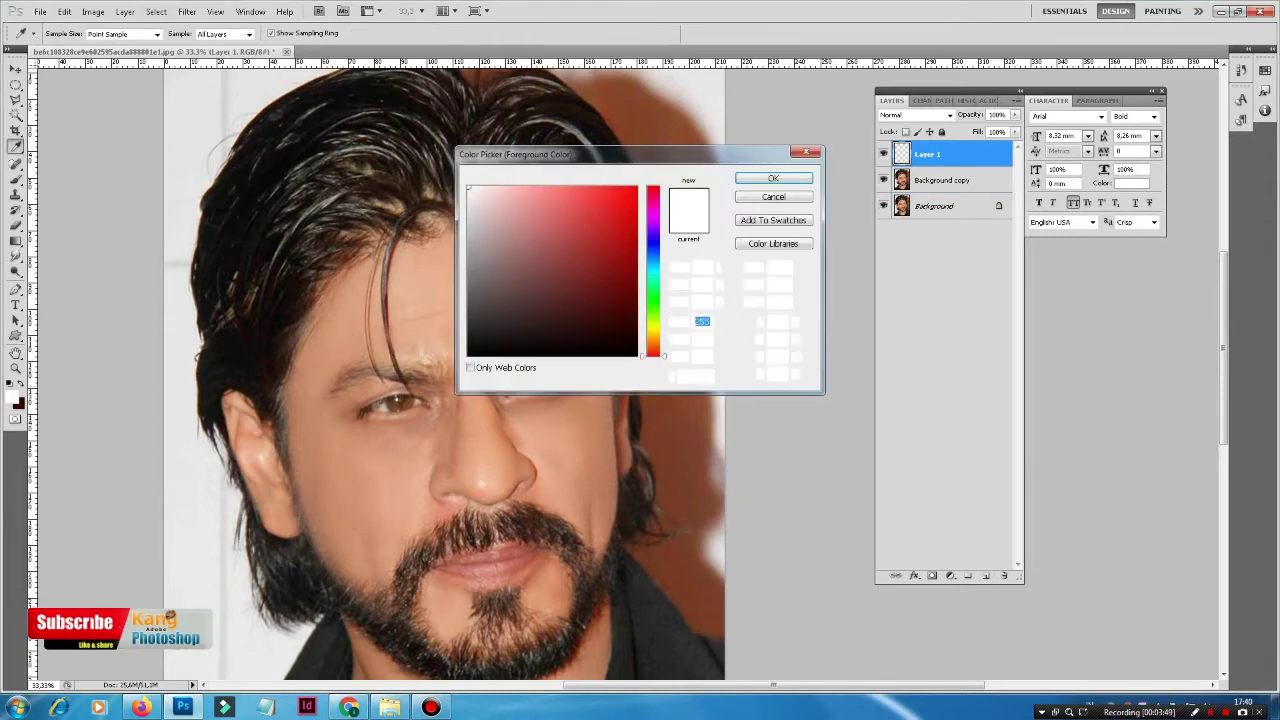
pyautogui.click(480, 300)
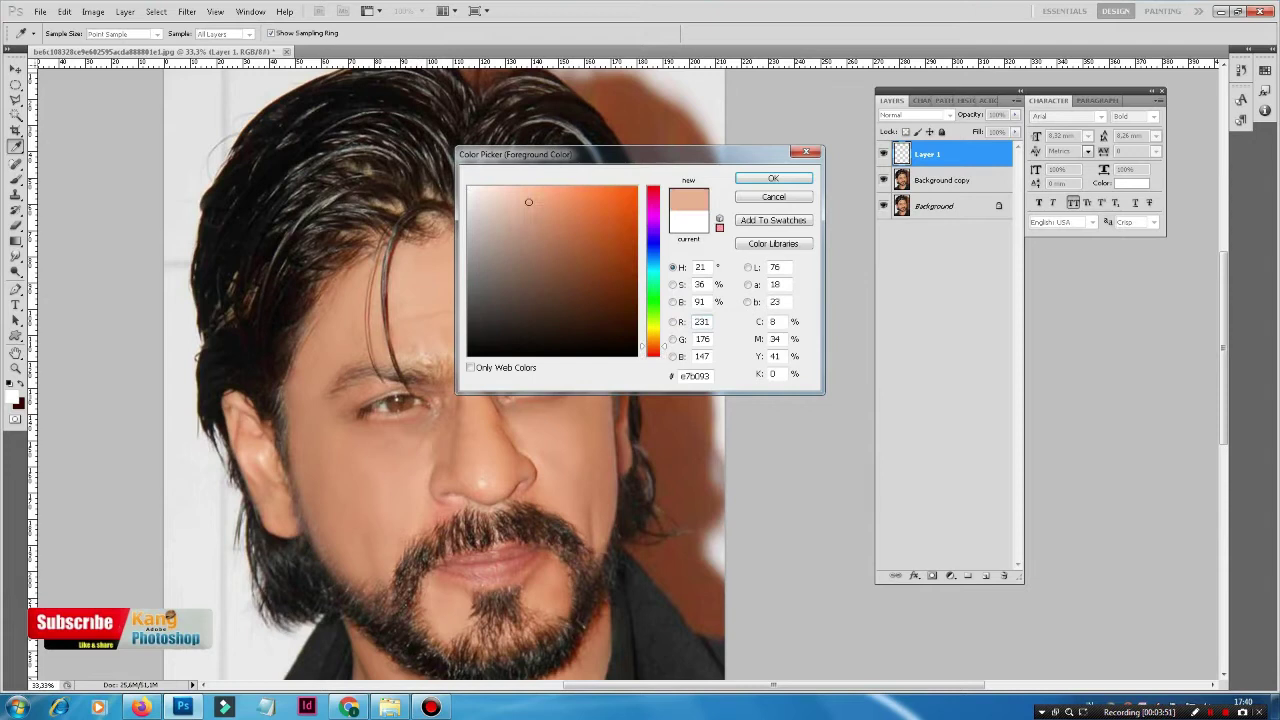
pyautogui.doubleClick(701, 321)
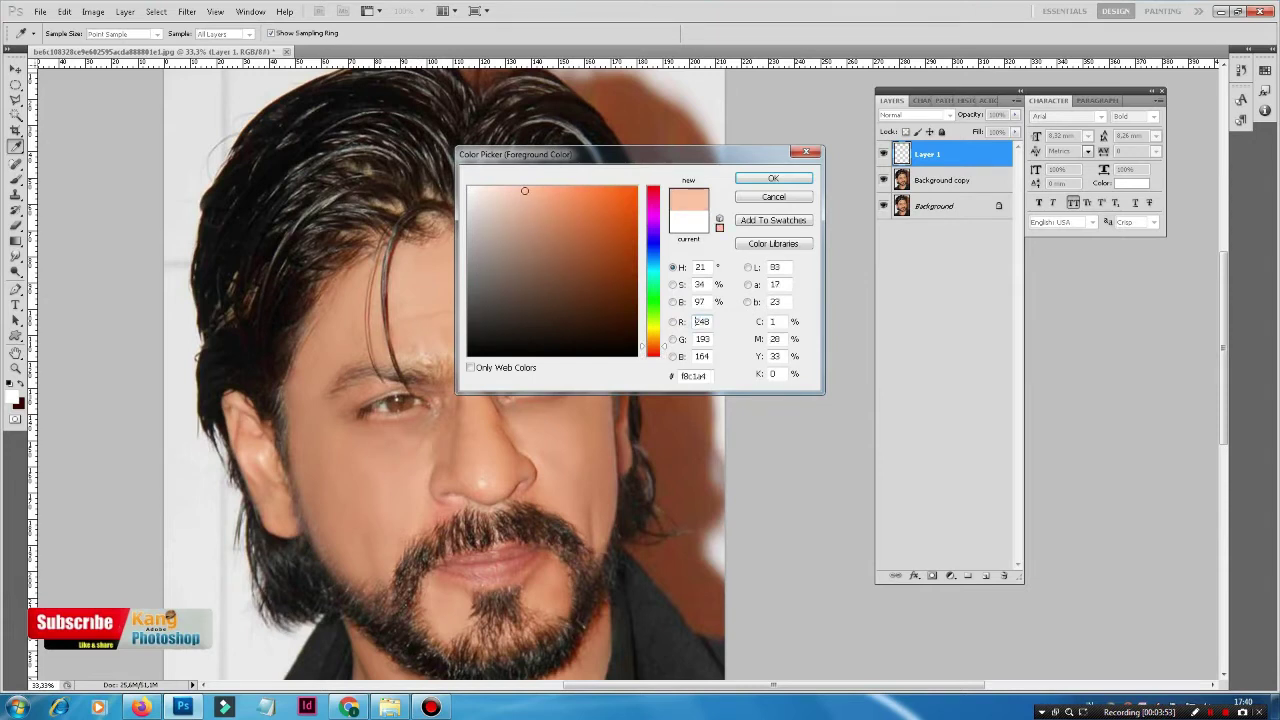
pyautogui.press('Return')
pyautogui.click(913, 115)
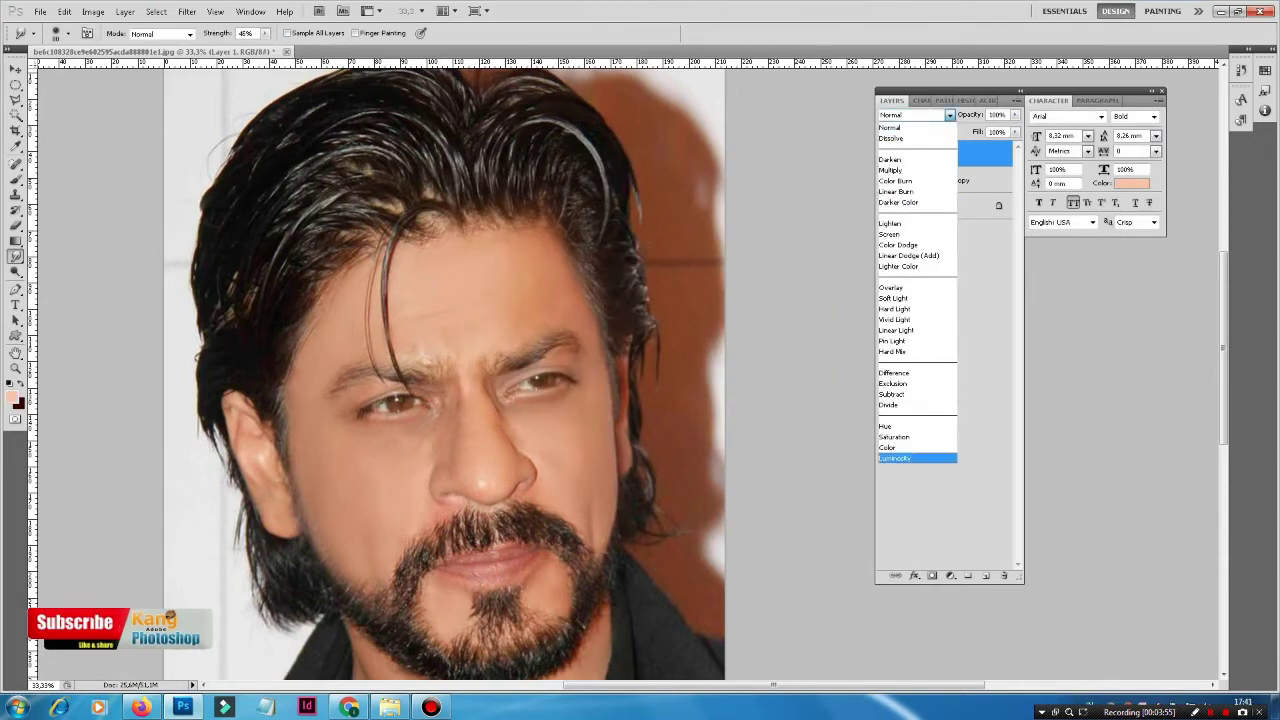
pyautogui.click(905, 443)
# Set up a soft brush at 125 px with 53% opacity and 62% flow
pyautogui.press('b')
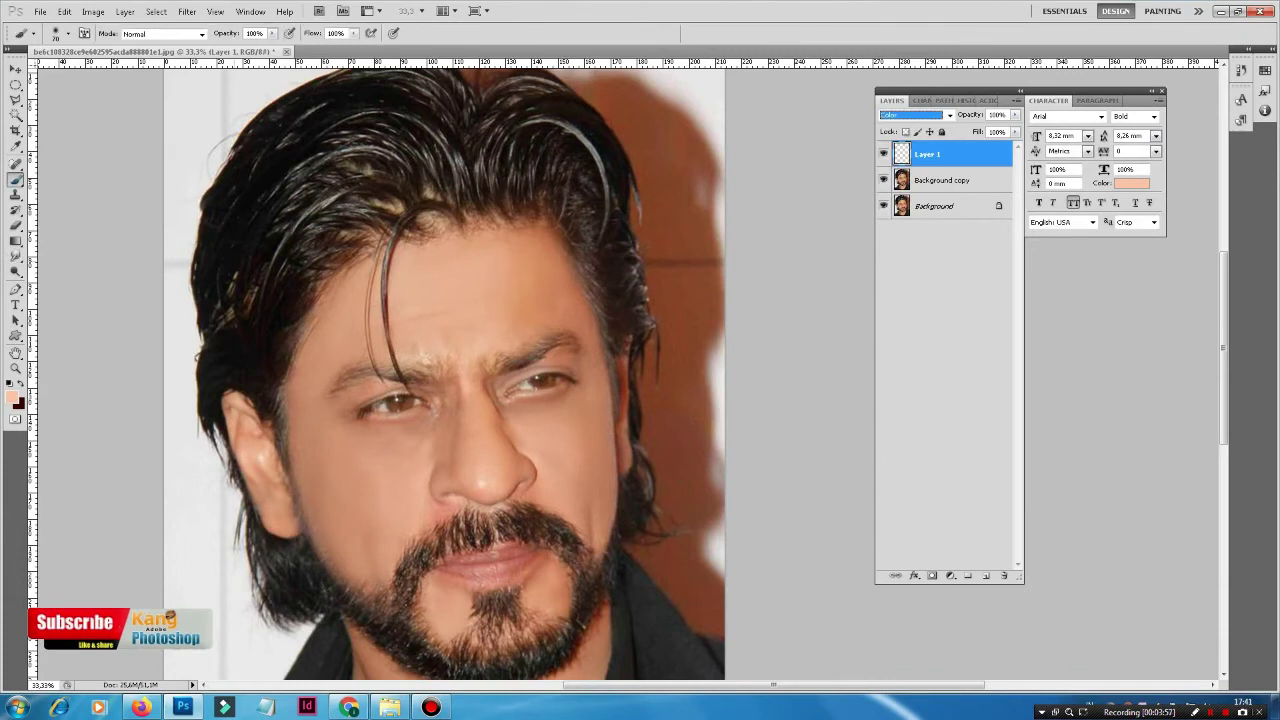
pyautogui.rightClick(506, 291)
pyautogui.moveTo(561, 317); pyautogui.dragTo(624, 317)
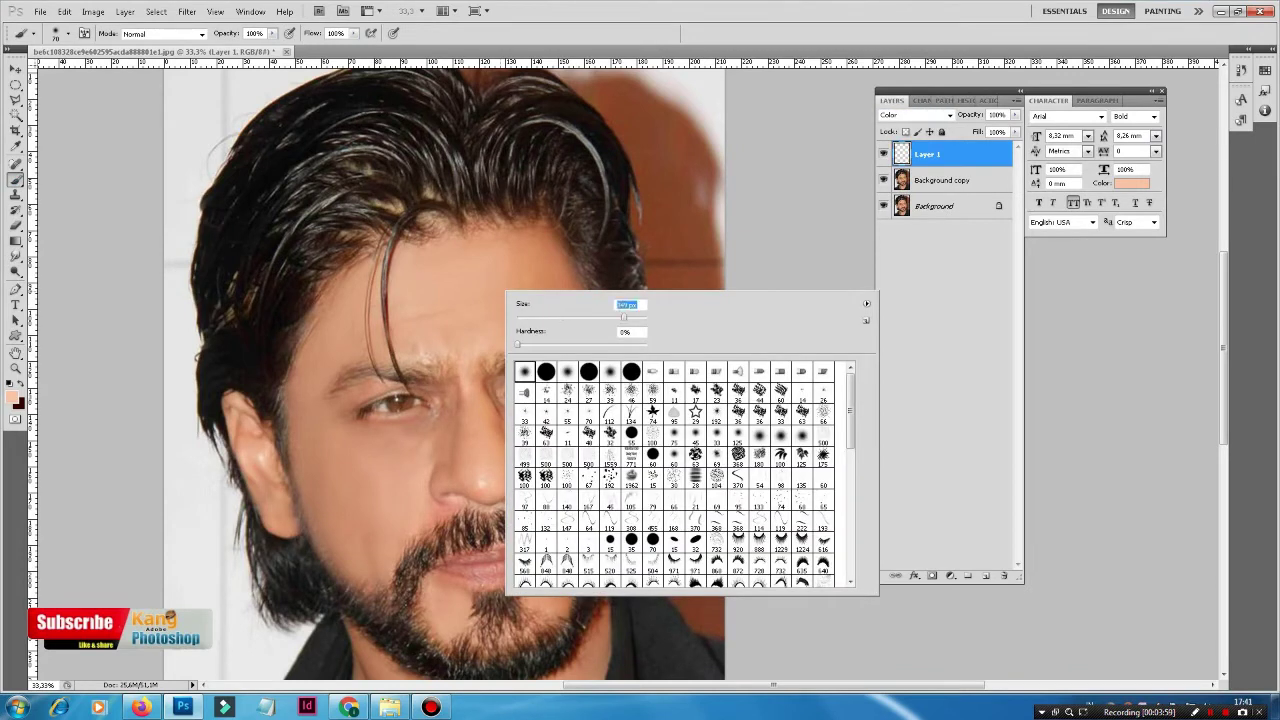
pyautogui.press('Return')
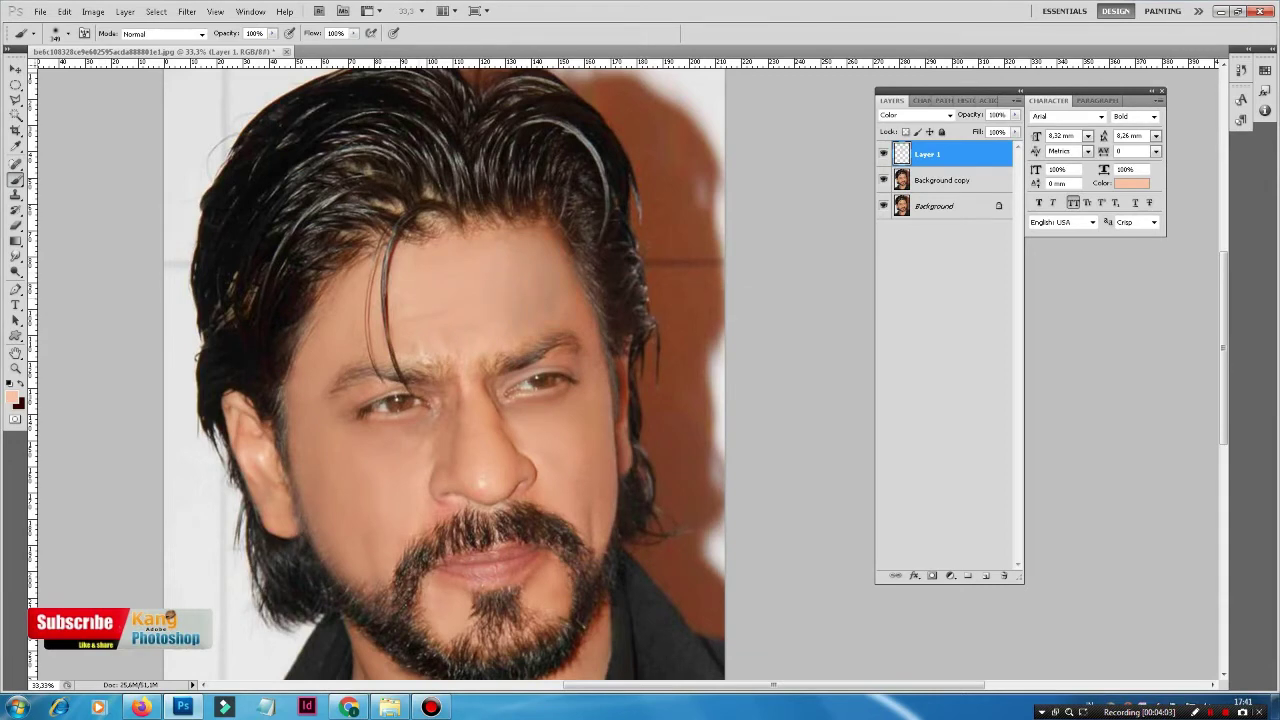
pyautogui.press('[')
pyautogui.press('[')
pyautogui.press('[')
pyautogui.moveTo(271, 33); pyautogui.dragTo(240, 46)
pyautogui.moveTo(353, 33); pyautogui.dragTo(329, 46)
# Paint the skin tone over the face and neck on Layer 1, then zoom out
pyautogui.scroll(-3, 420, 378)
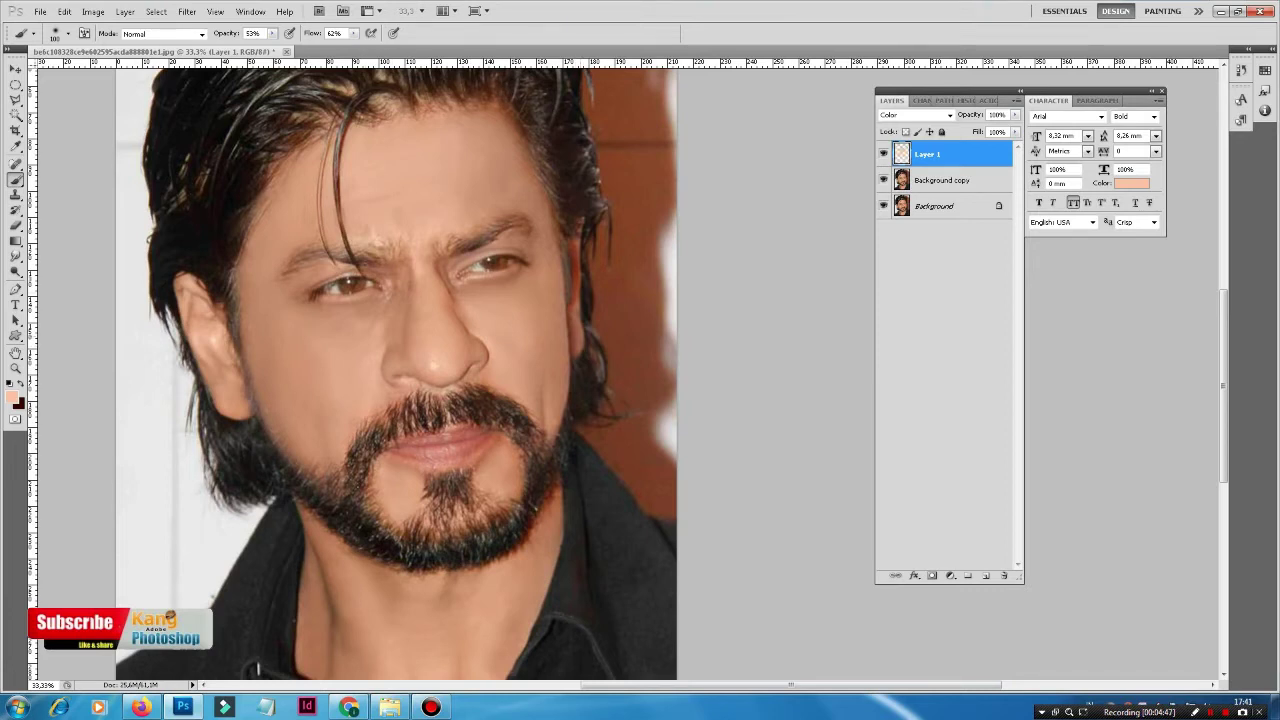
pyautogui.scroll(-5, 390, 370)
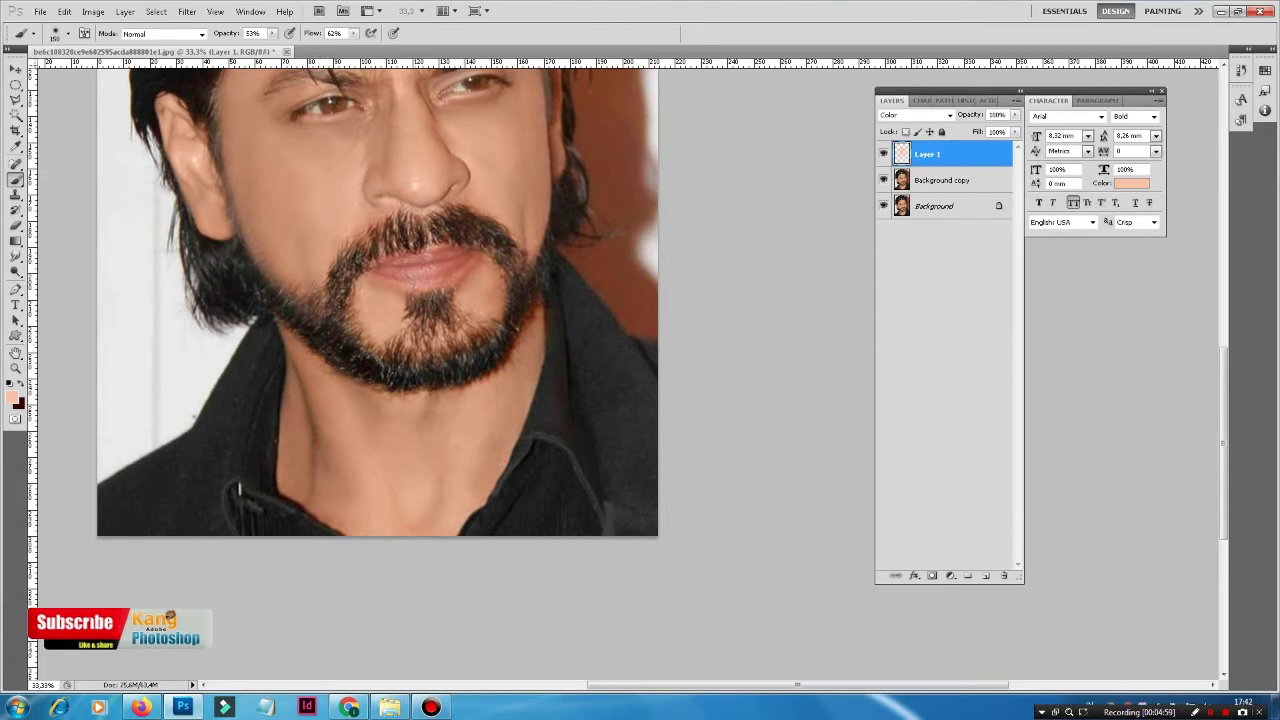
pyautogui.scroll(5, 380, 300)
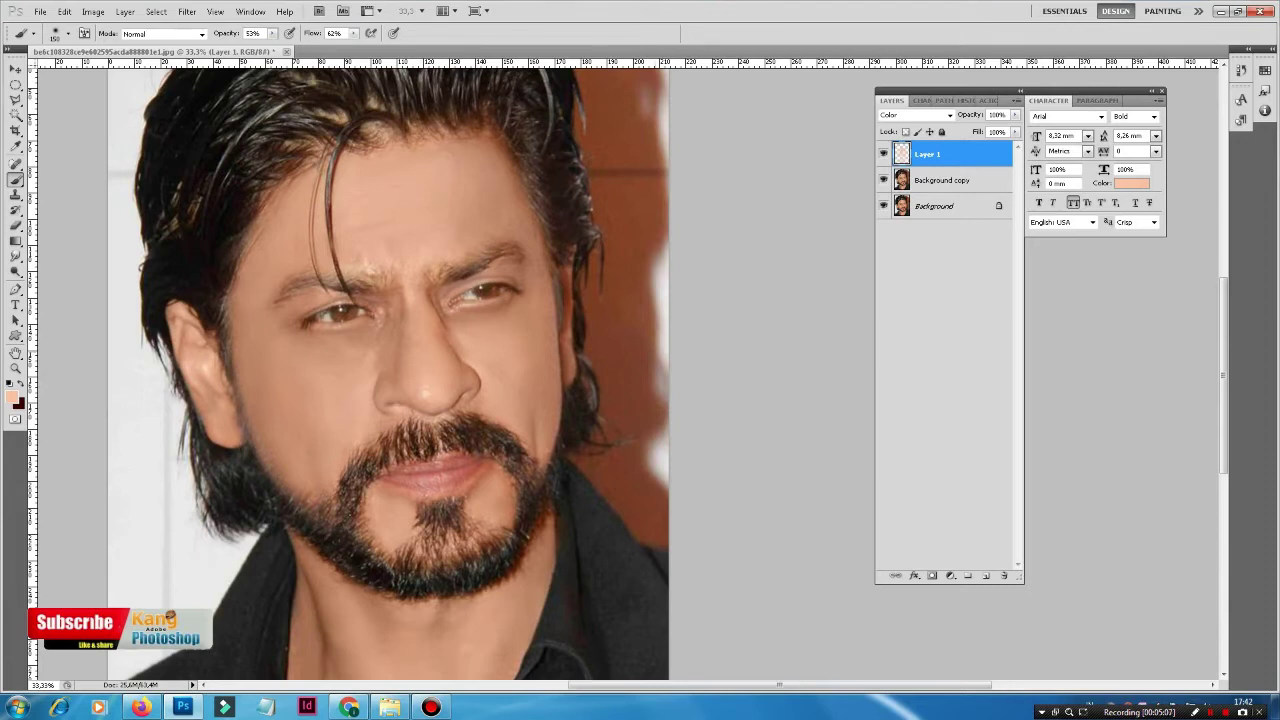
pyautogui.hotkey('ctrl', '-')
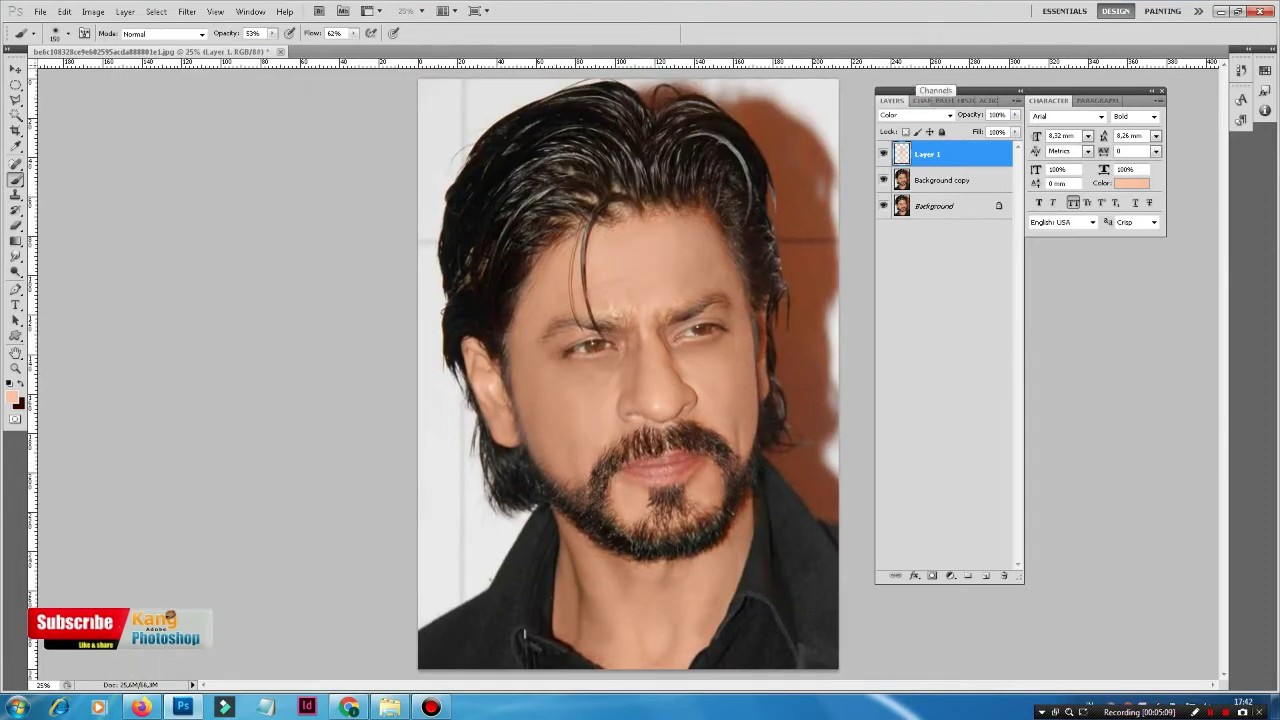
pyautogui.click(942, 180)
# Duplicate Background copy as Background copy 2 with Hard Light blending
pyautogui.rightClick(952, 182)
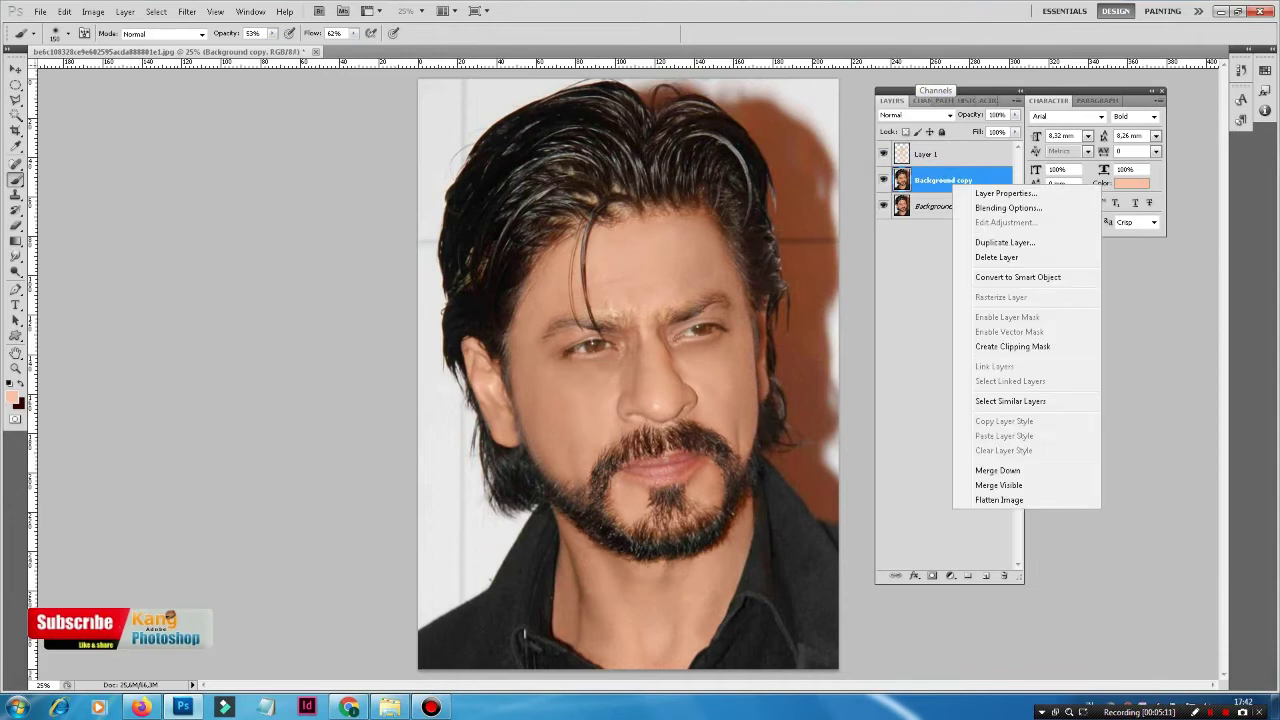
pyautogui.click(1005, 242)
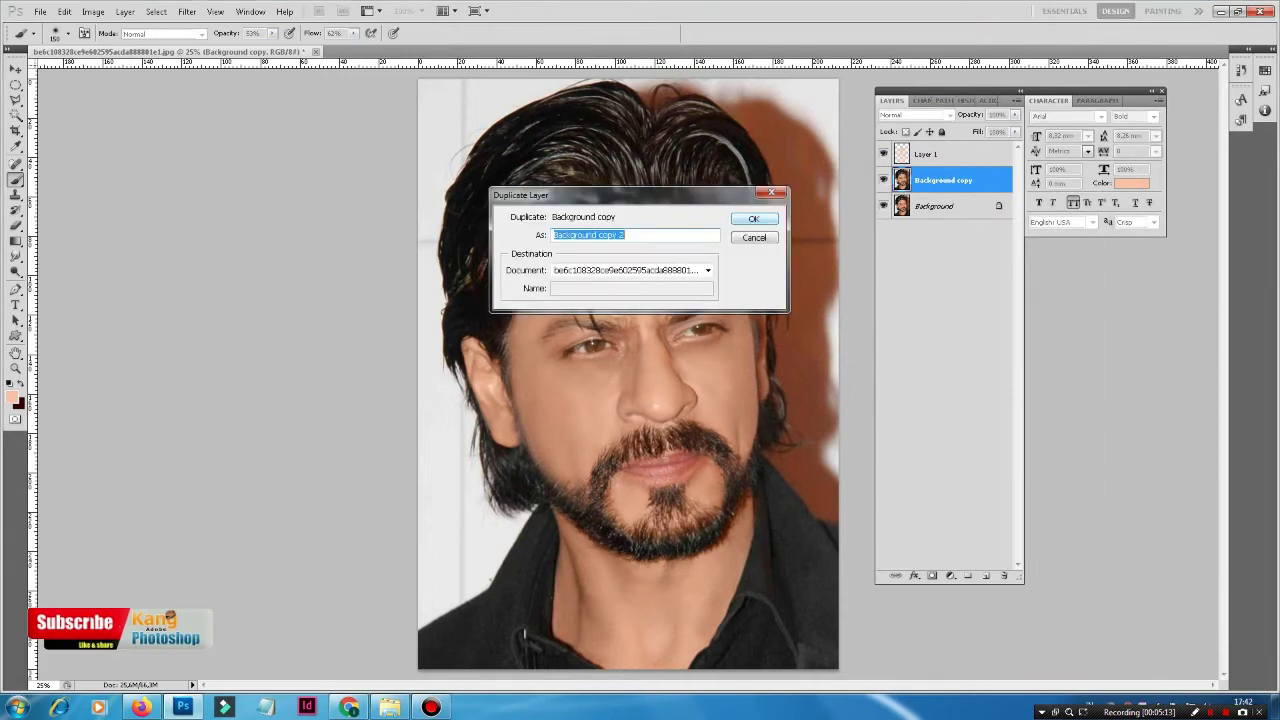
pyautogui.click(754, 219)
pyautogui.click(915, 115)
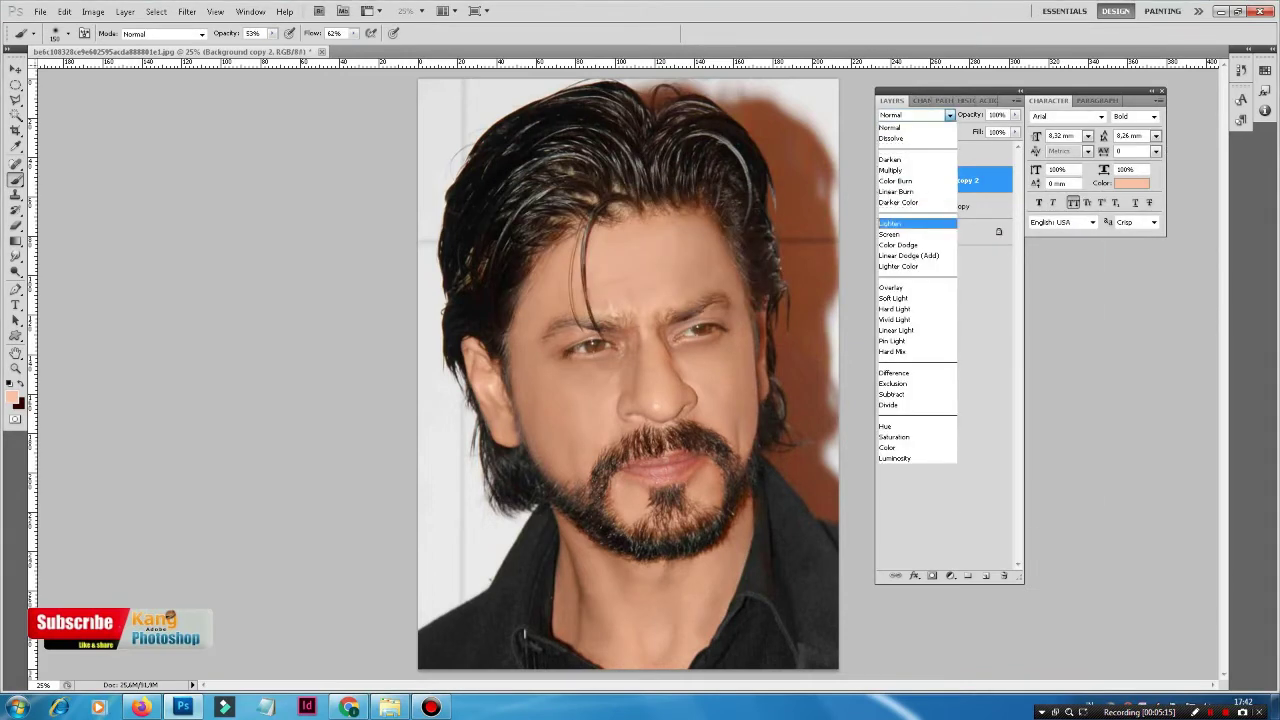
pyautogui.click(905, 308)
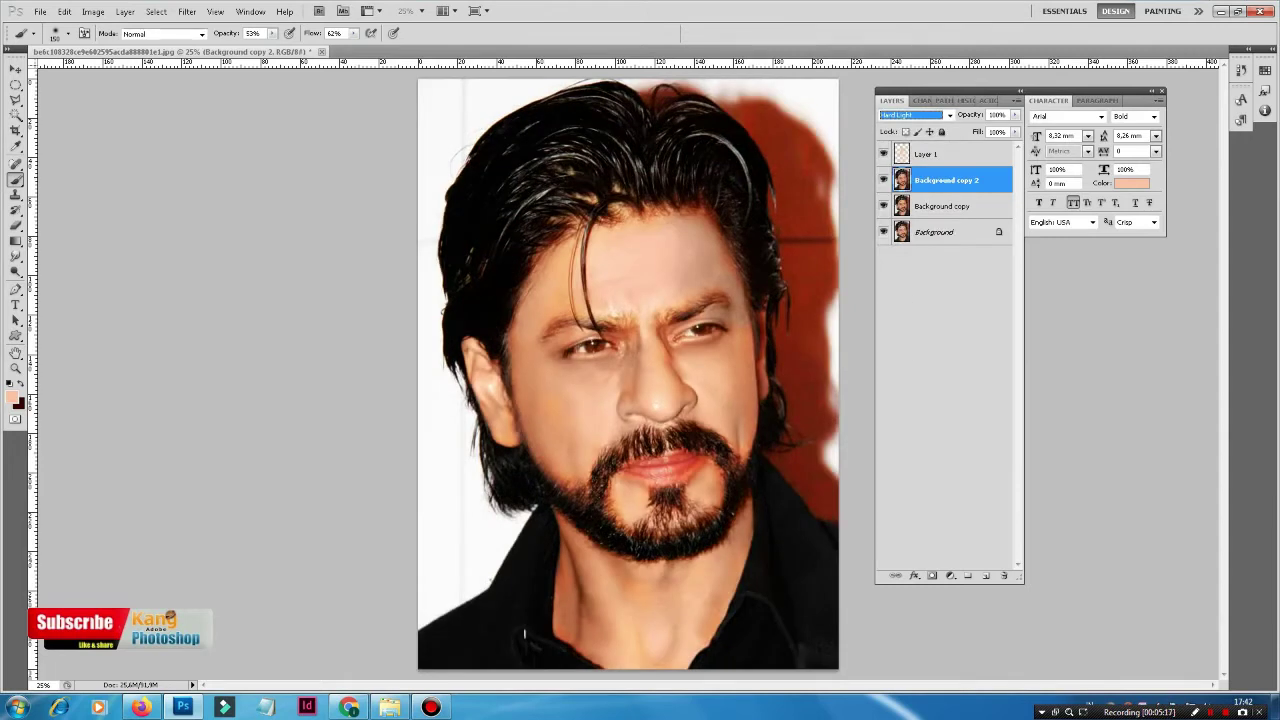
# Apply a High Pass filter with a small radius to Background copy 2
pyautogui.click(187, 11)
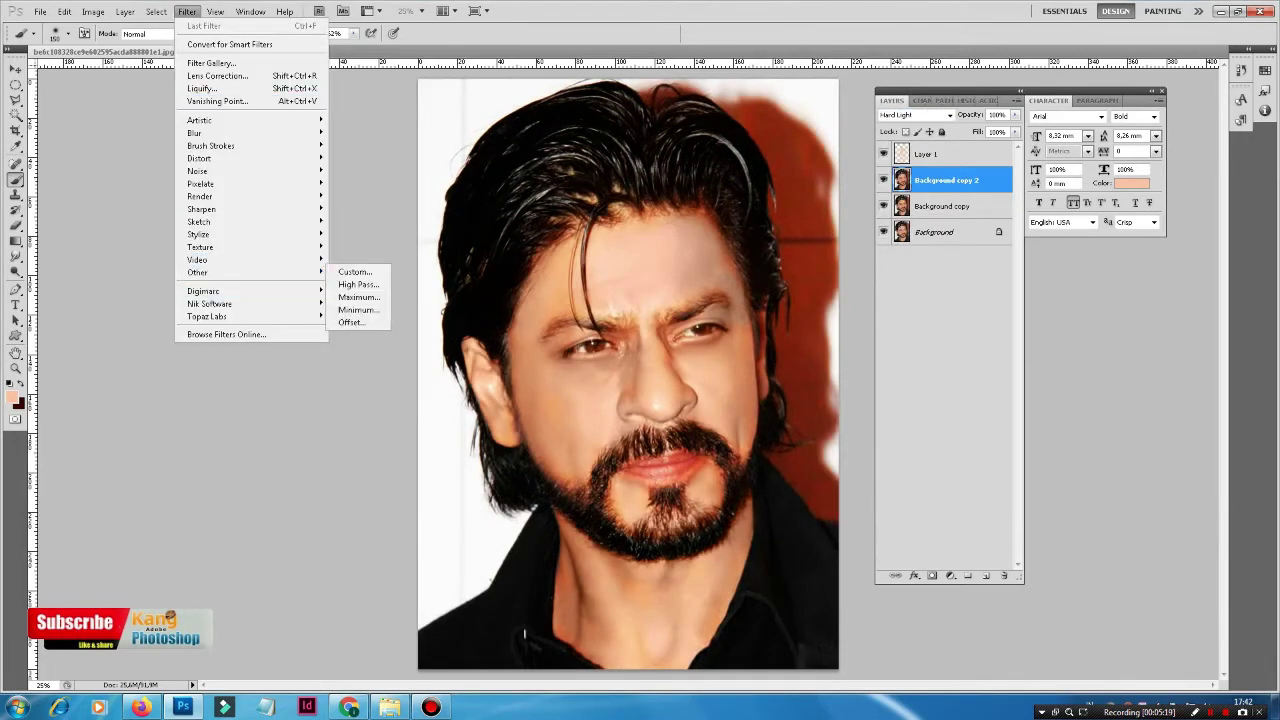
pyautogui.click(350, 283)
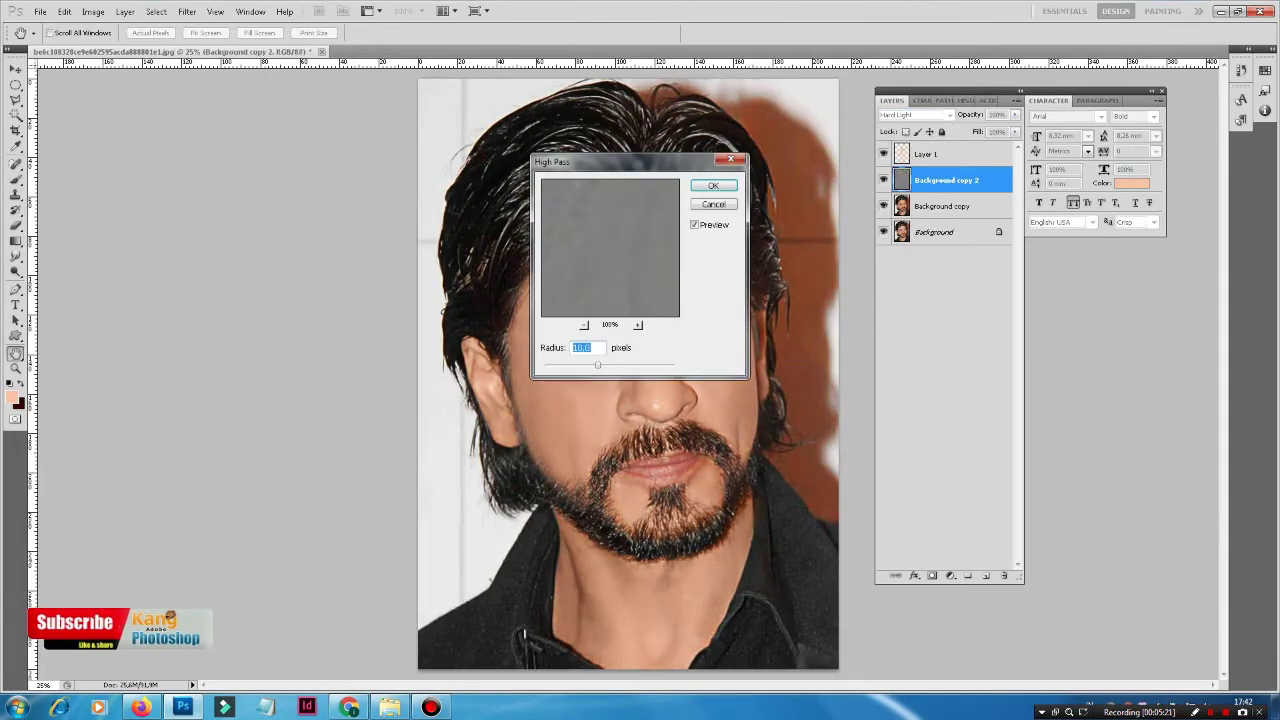
pyautogui.moveTo(600, 157); pyautogui.dragTo(914, 181)
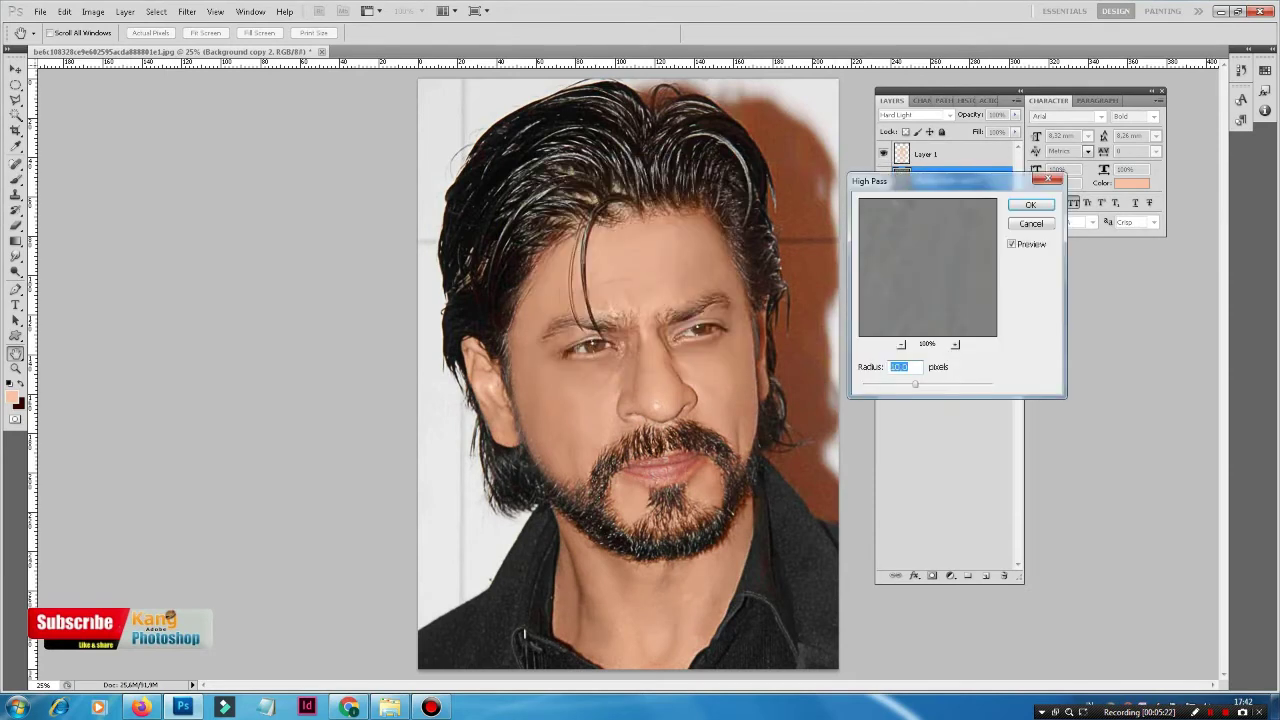
pyautogui.moveTo(914, 383)
pyautogui.mouseDown()
pyautogui.moveTo(873, 383)
pyautogui.moveTo(885, 383)
pyautogui.mouseUp()
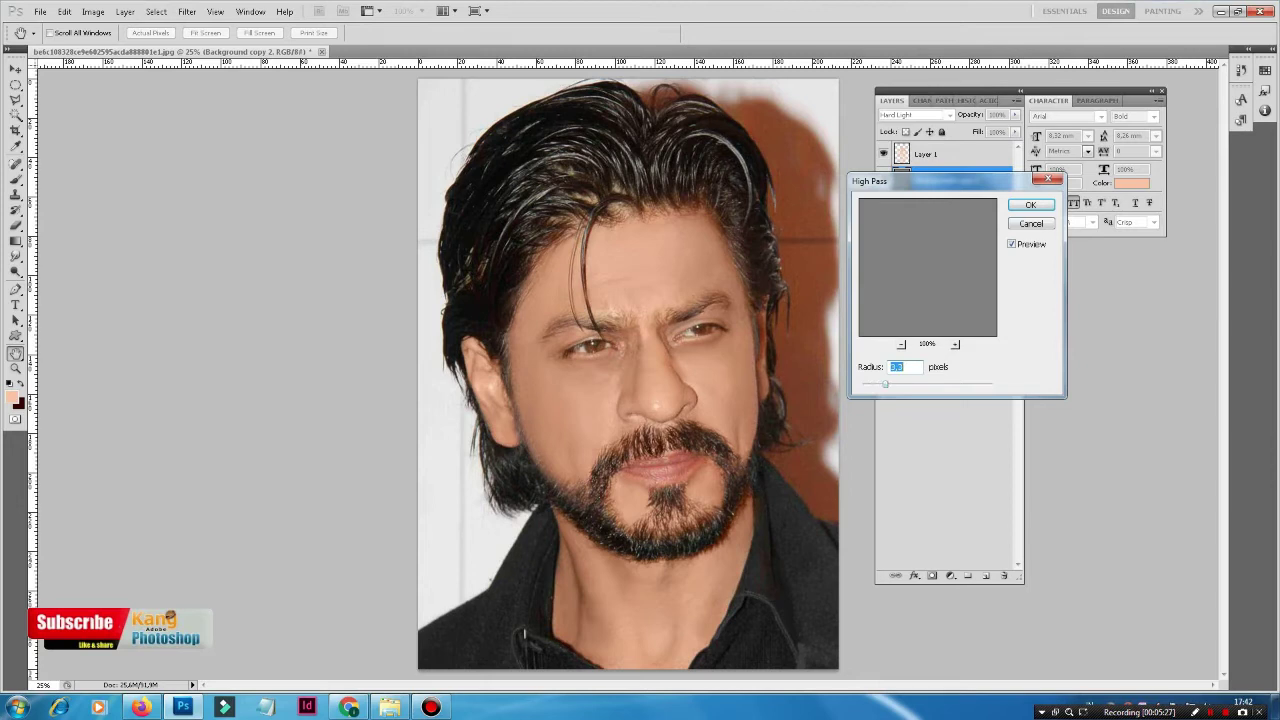
pyautogui.click(1030, 204)
pyautogui.press('b')
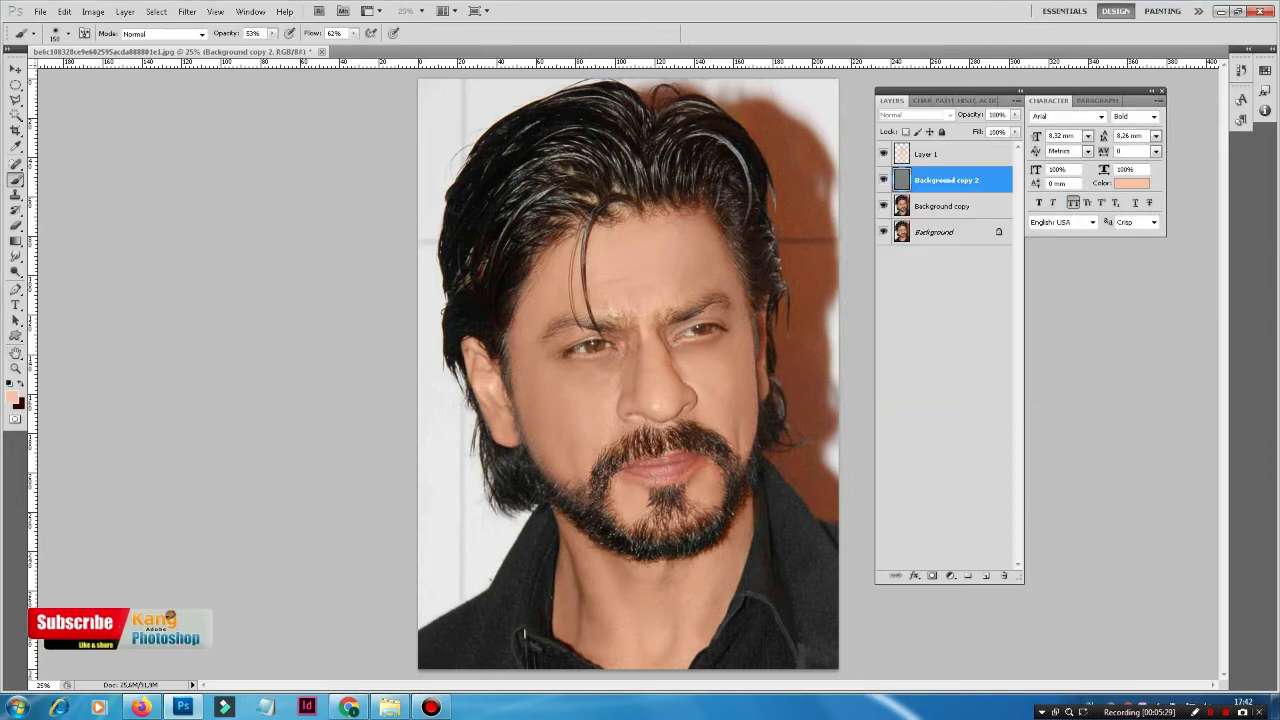
# Merge Background copy 2 and Background copy into one layer
pyautogui.keyDown('ctrl'); pyautogui.click(940, 206); pyautogui.keyUp('ctrl')
pyautogui.rightClick(940, 206)
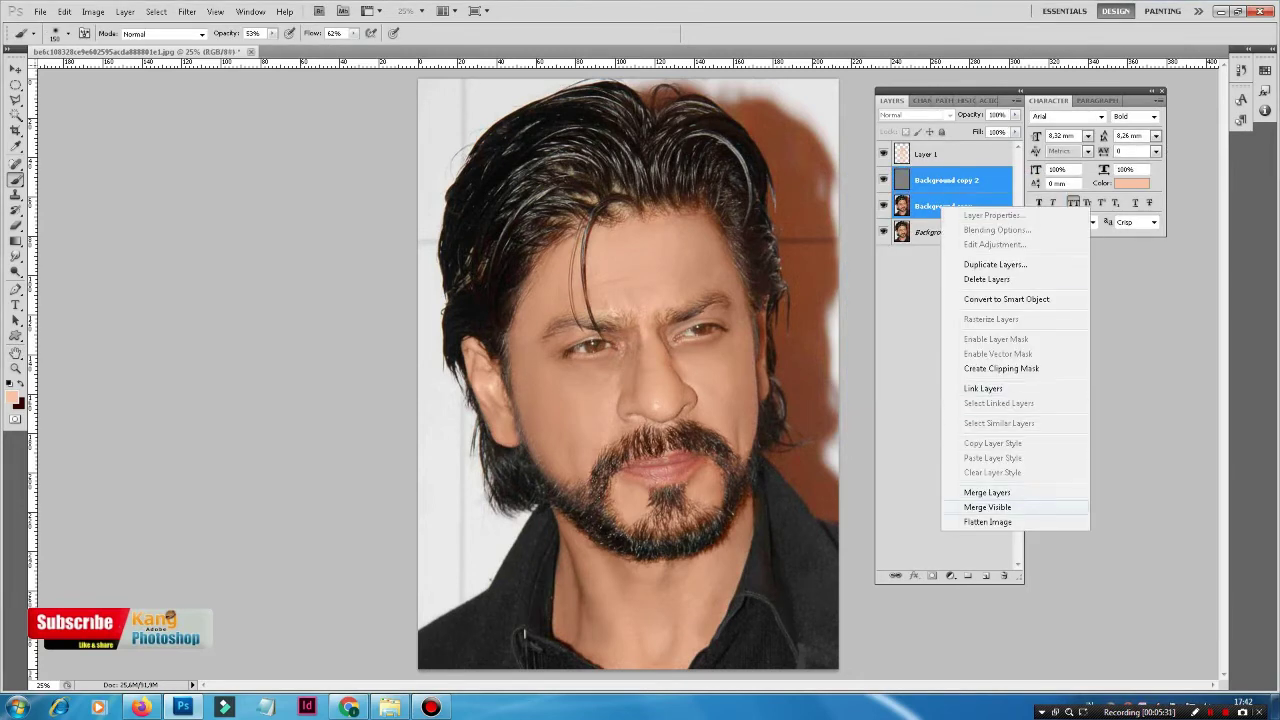
pyautogui.click(987, 492)
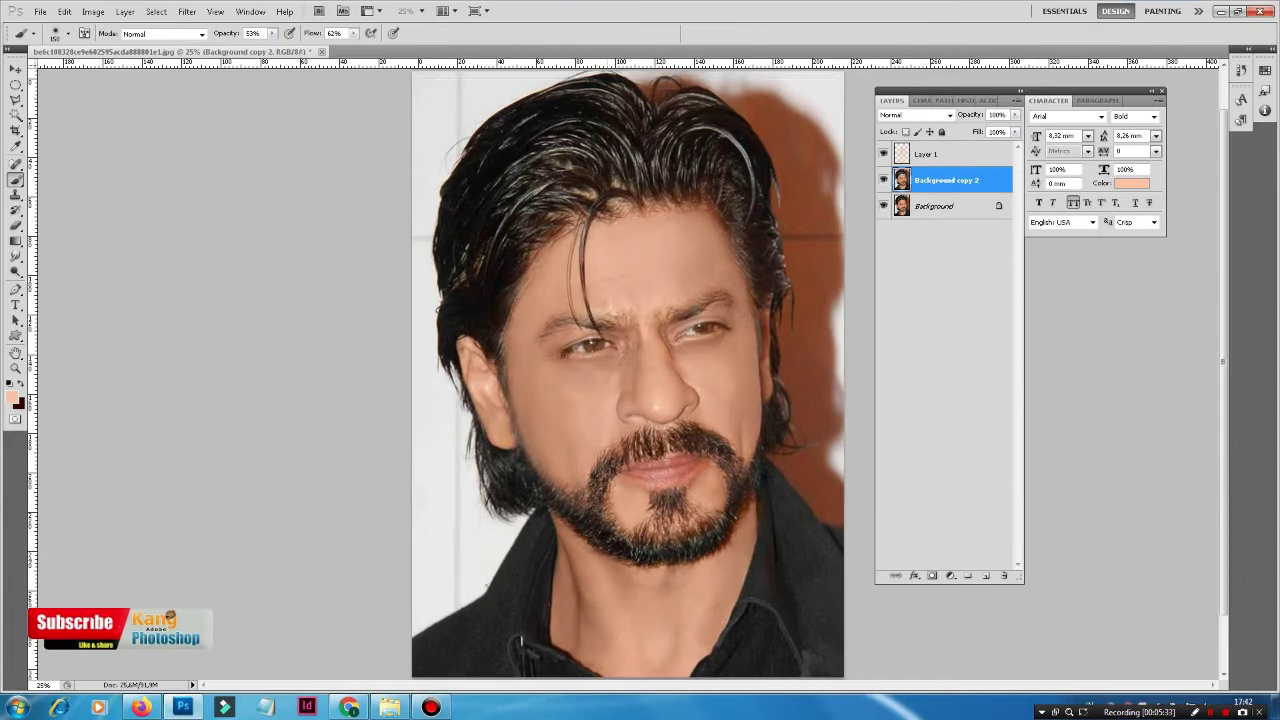
# Zoom in and set the Smudge tool to about 25% strength
pyautogui.hotkey('ctrl', '+')
pyautogui.hotkey('ctrl', '+')
pyautogui.hotkey('ctrl', '+')
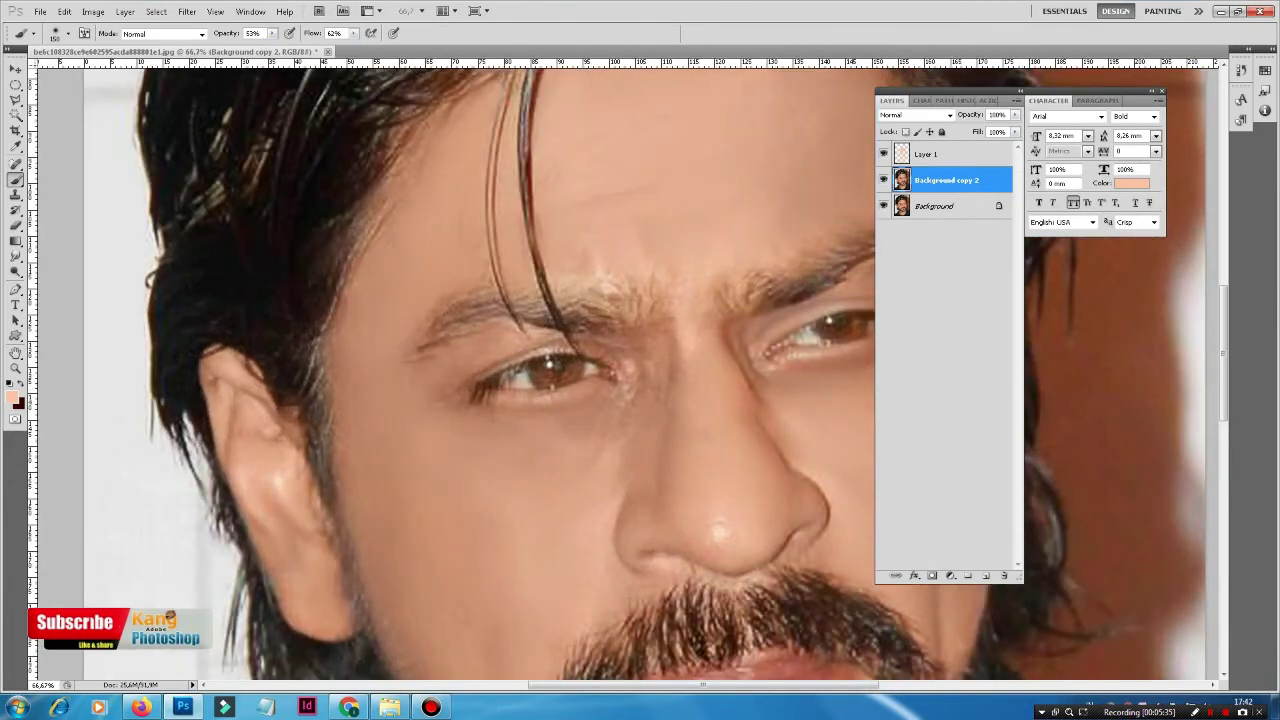
pyautogui.click(16, 257)
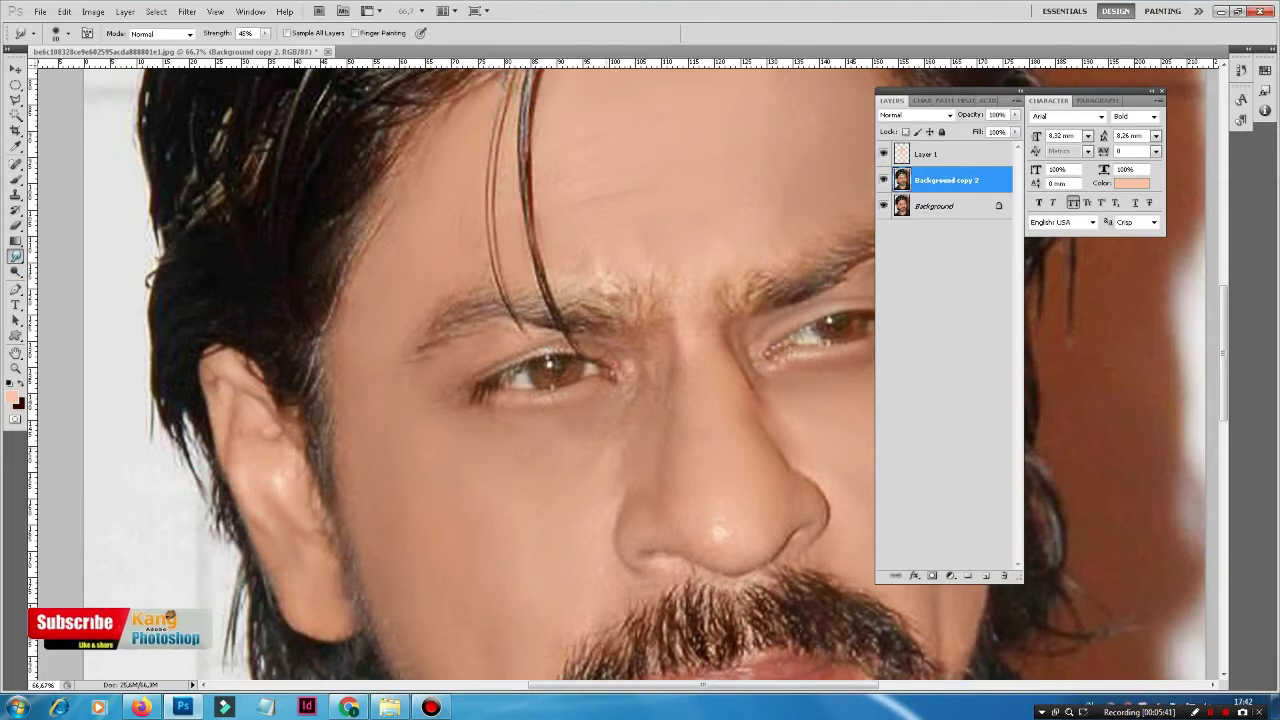
pyautogui.moveTo(265, 33); pyautogui.dragTo(242, 47)
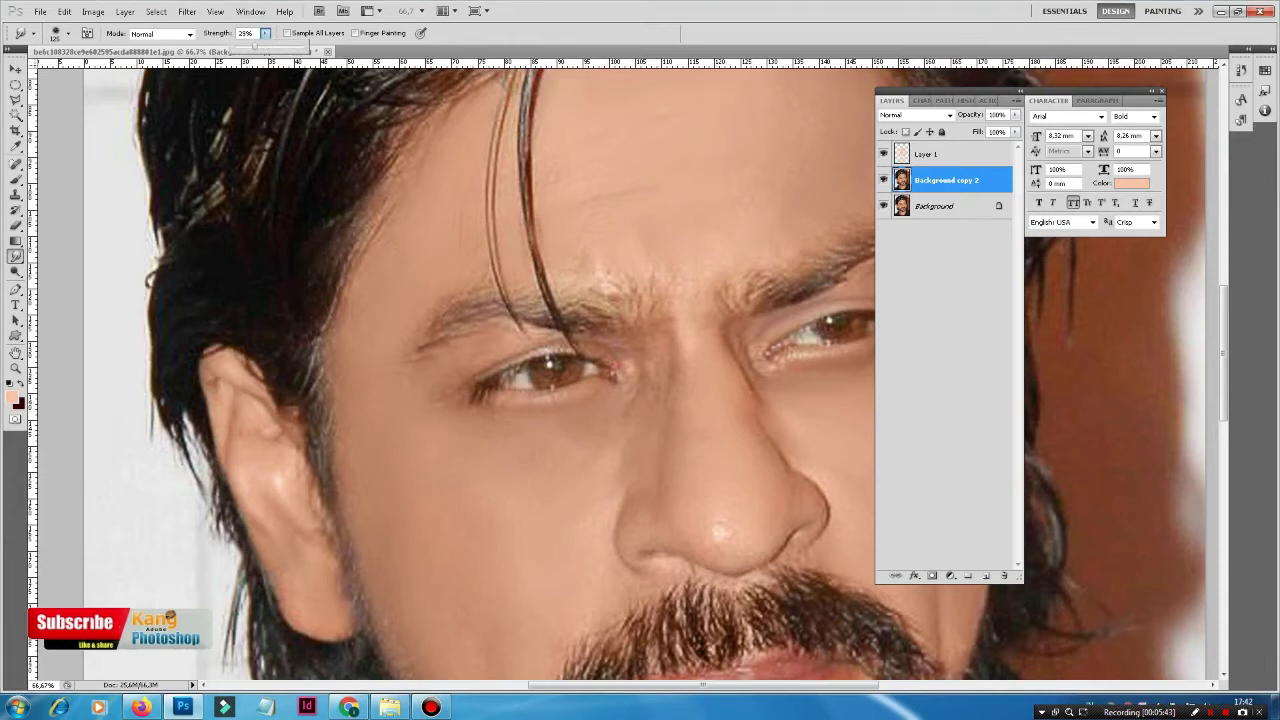
pyautogui.click(254, 46)
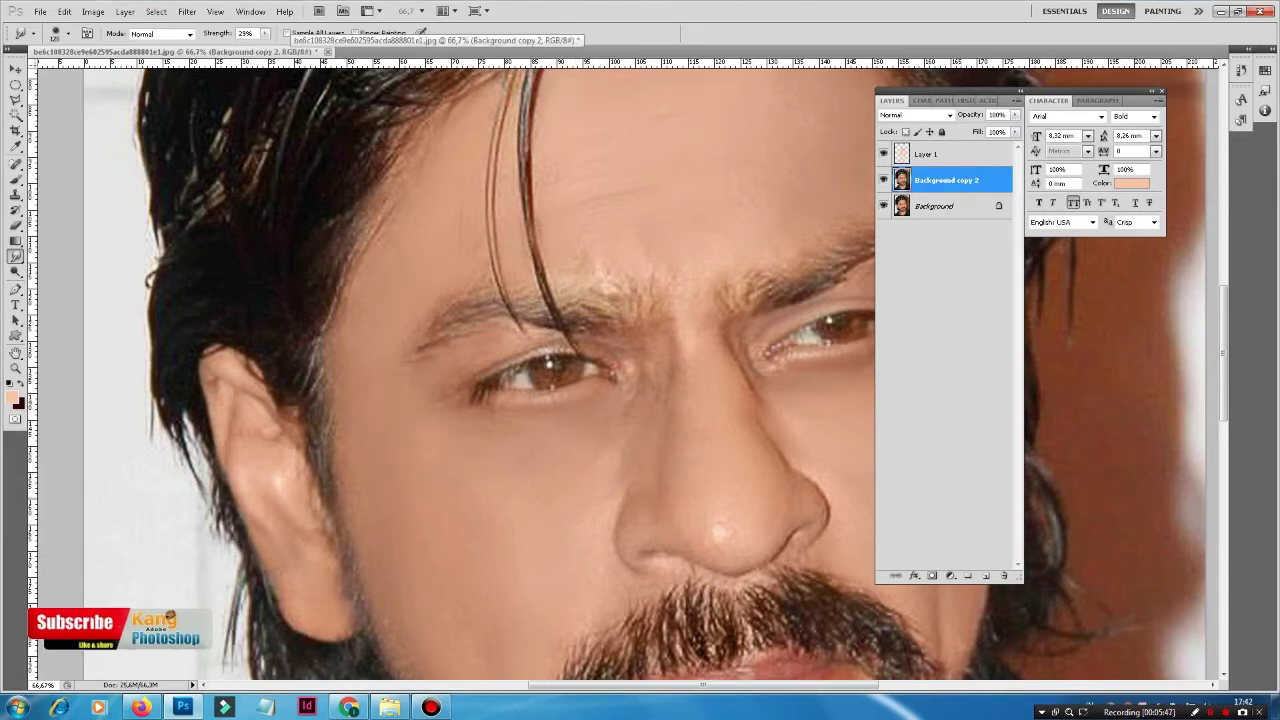
# Resize the smudge brush to 175 px and zoom in close on the left eye
pyautogui.press(']')
pyautogui.press(']')
pyautogui.press(']')
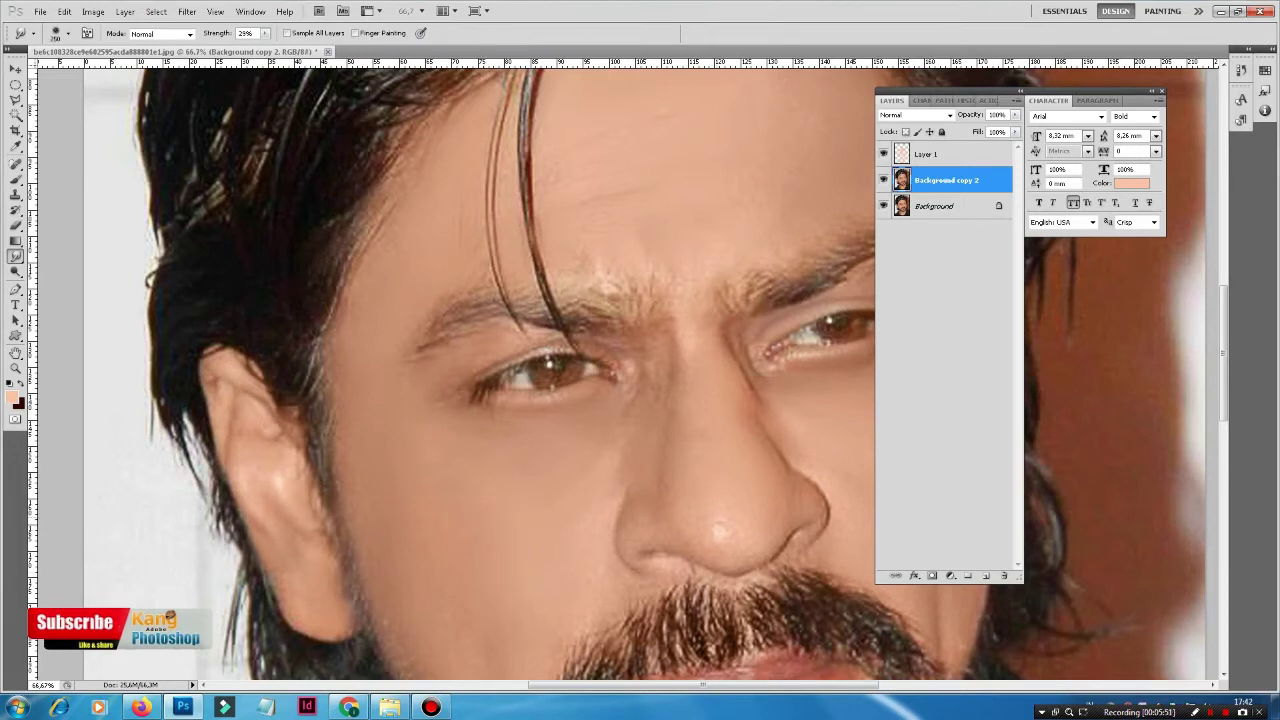
pyautogui.press('[')
pyautogui.press('[')
pyautogui.press('[')
pyautogui.hotkey('ctrl', '+')
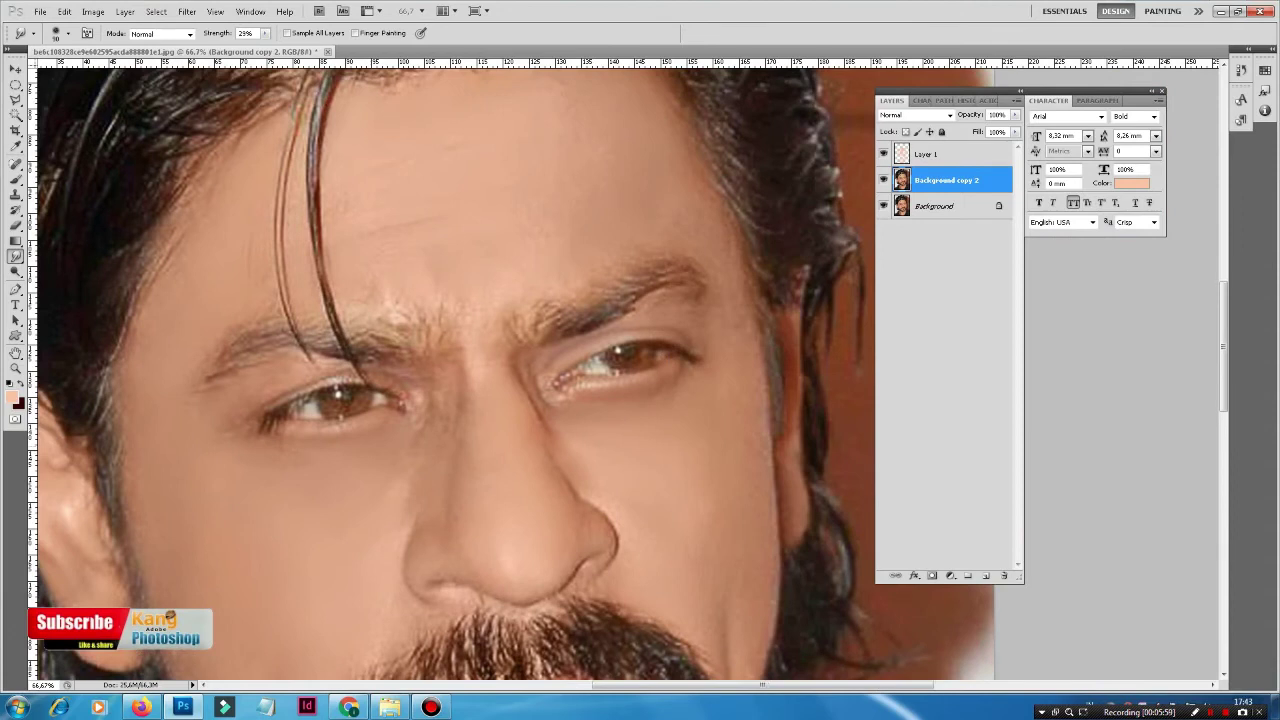
pyautogui.hotkey('ctrl', '+')
pyautogui.hotkey('ctrl', '+')
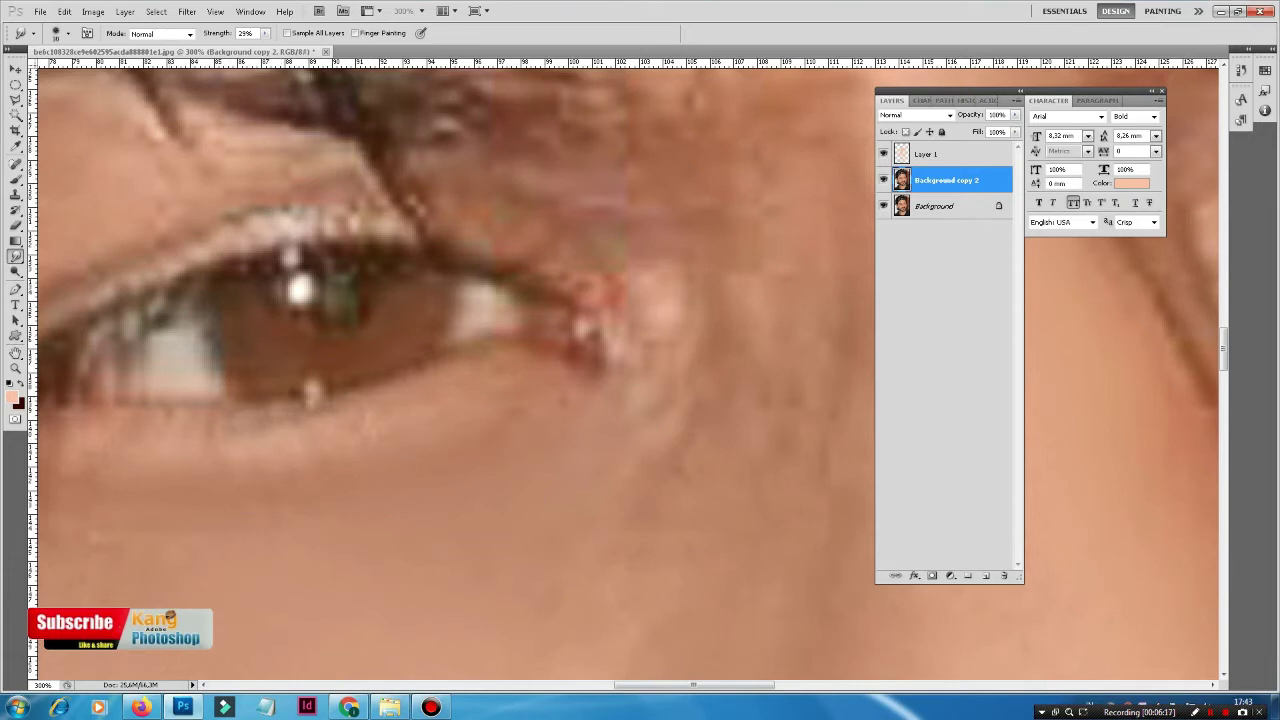
# Smudge a small patch of the left eye's lashes and set Smudge strength to 47%
pyautogui.moveTo(283, 219); pyautogui.dragTo(293, 225)
pyautogui.click(265, 33)
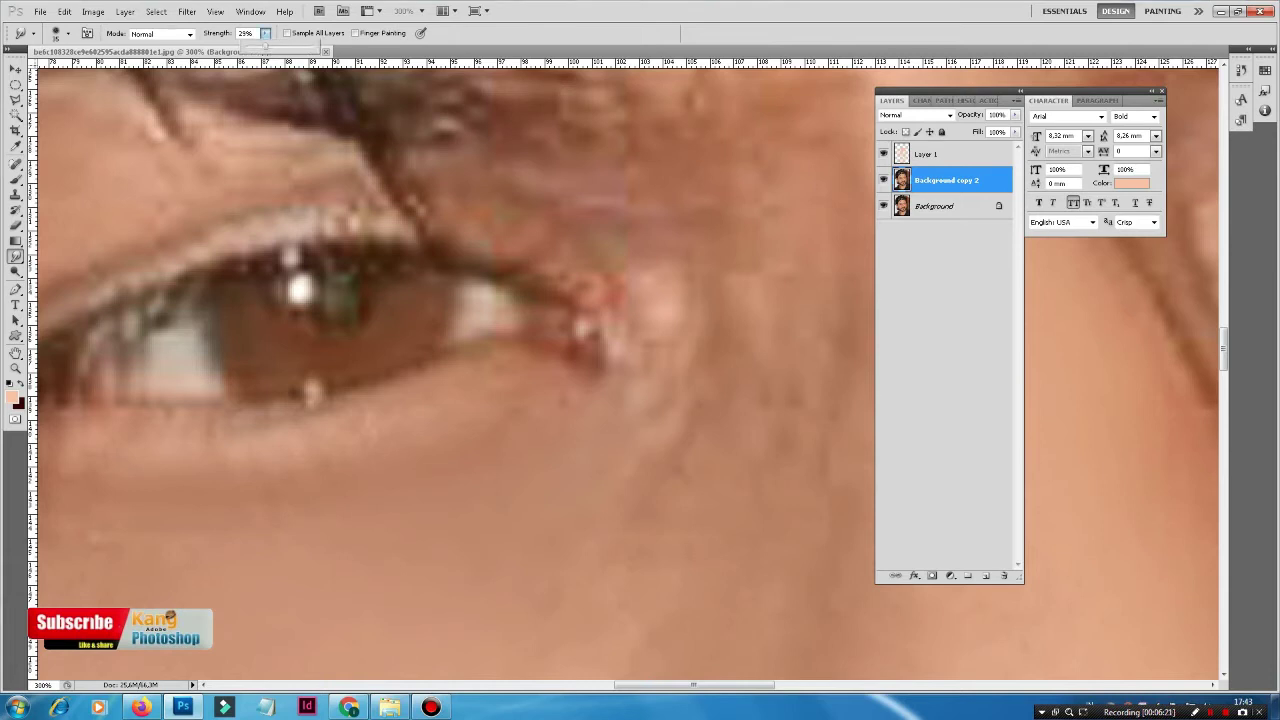
pyautogui.moveTo(263, 46); pyautogui.dragTo(277, 46)
pyautogui.click(282, 40)
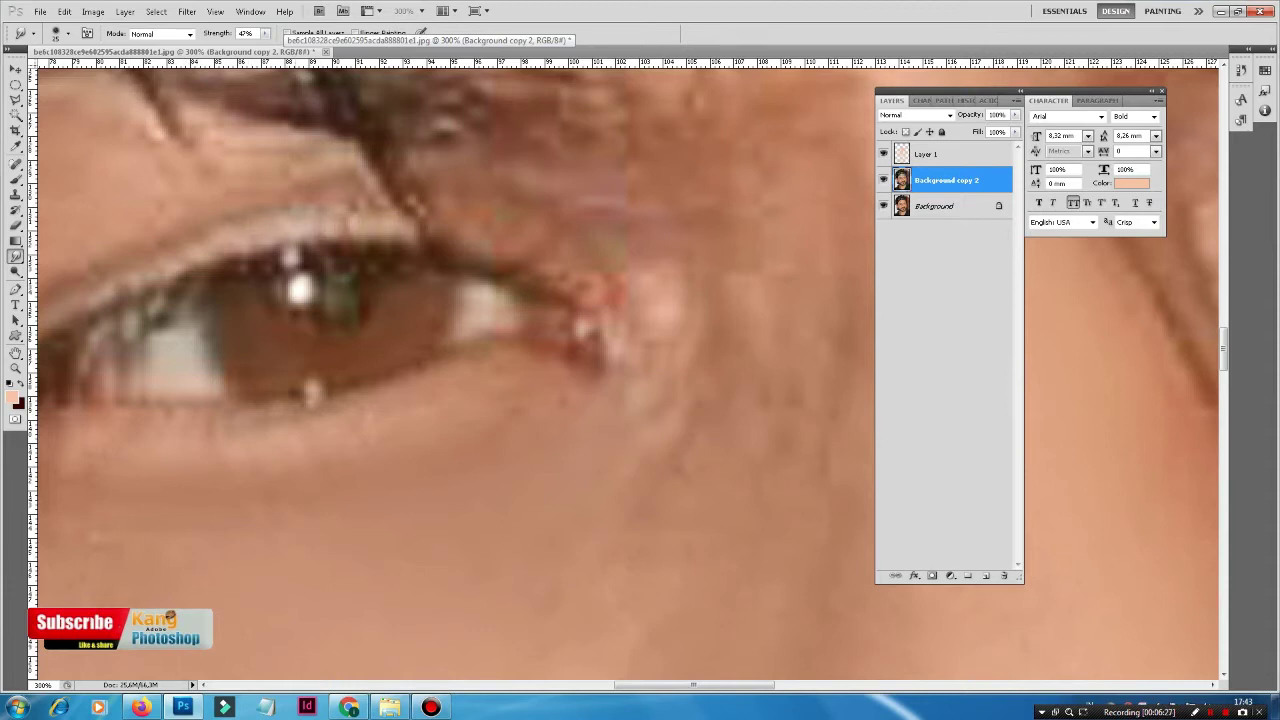
# Sharpen beside the white of the eye, smudge along the eyelid crease, then zoom out
pyautogui.moveTo(450, 350); pyautogui.dragTo(700, 280)
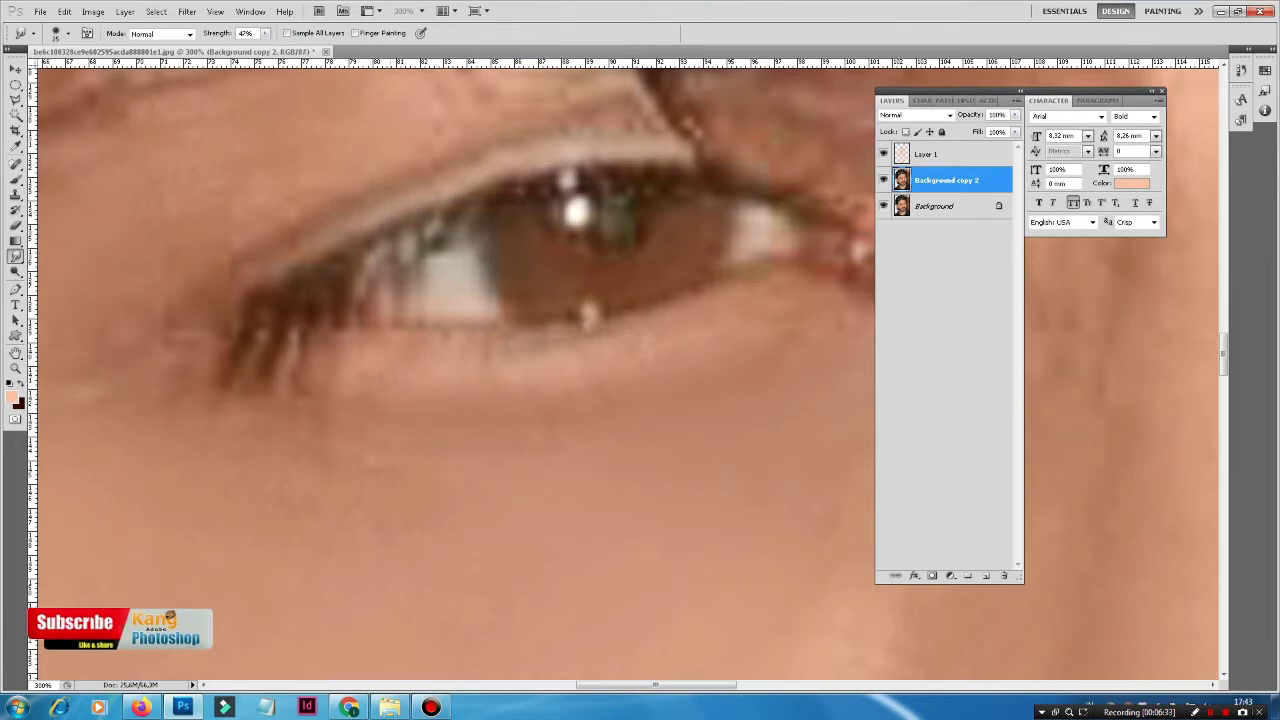
pyautogui.moveTo(700, 300); pyautogui.dragTo(336, 373)
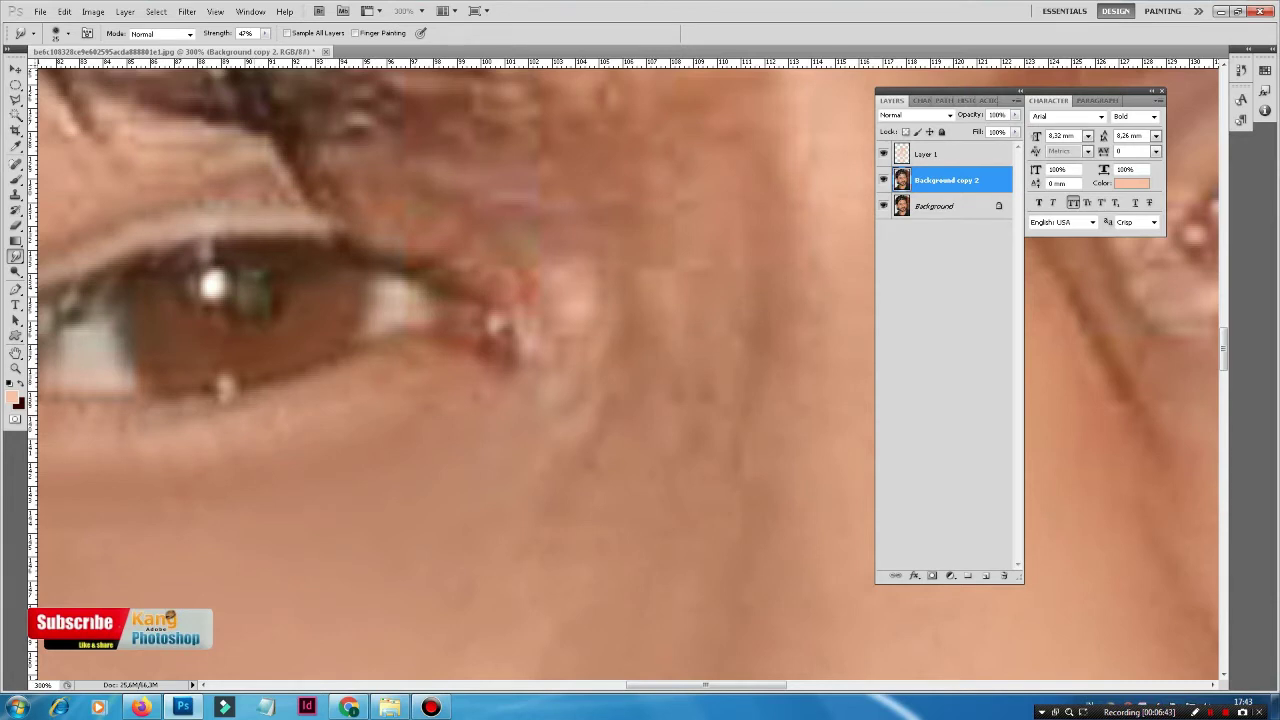
pyautogui.hscroll(-5, 450, 370)
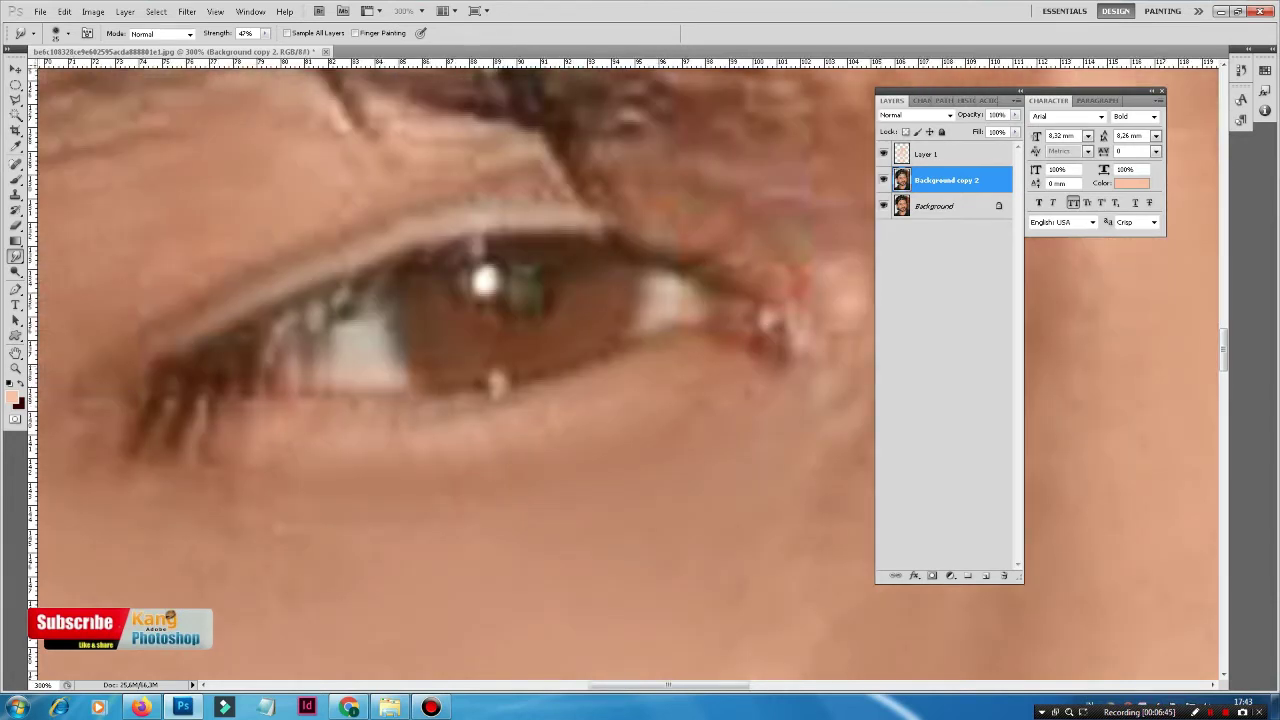
pyautogui.moveTo(320, 350); pyautogui.dragTo(335, 375)
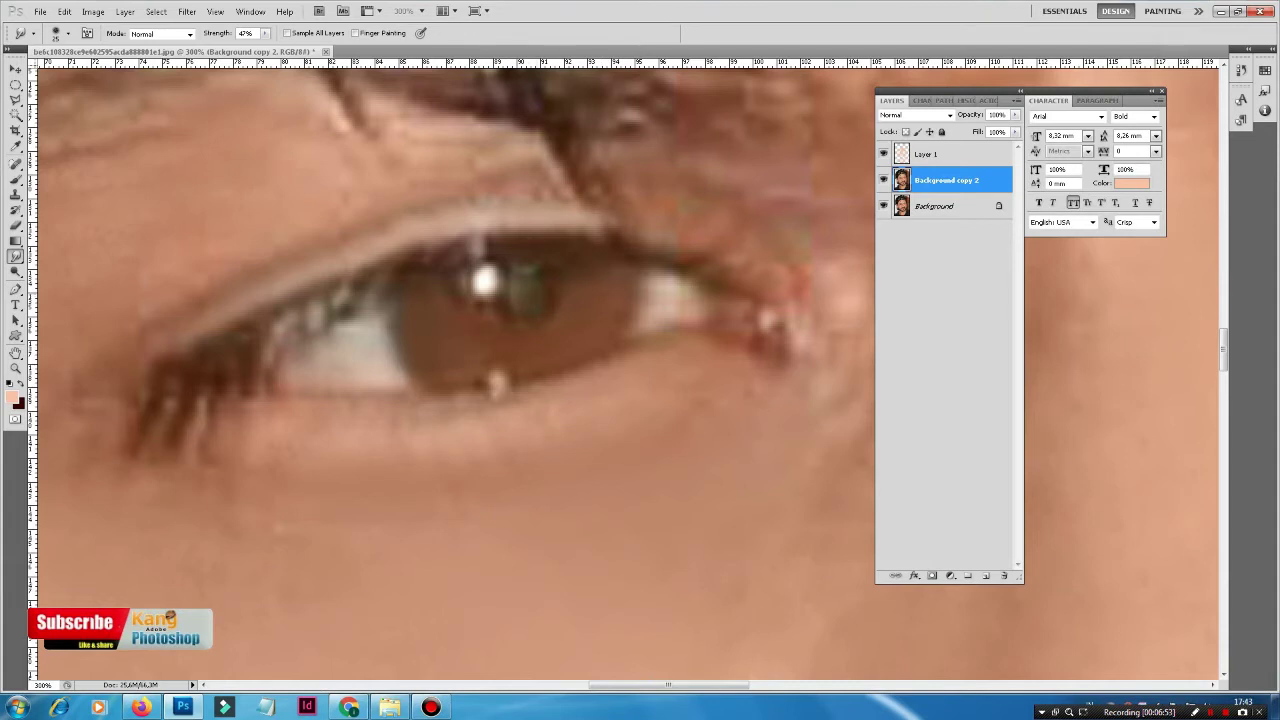
pyautogui.moveTo(640, 300); pyautogui.dragTo(350, 480)
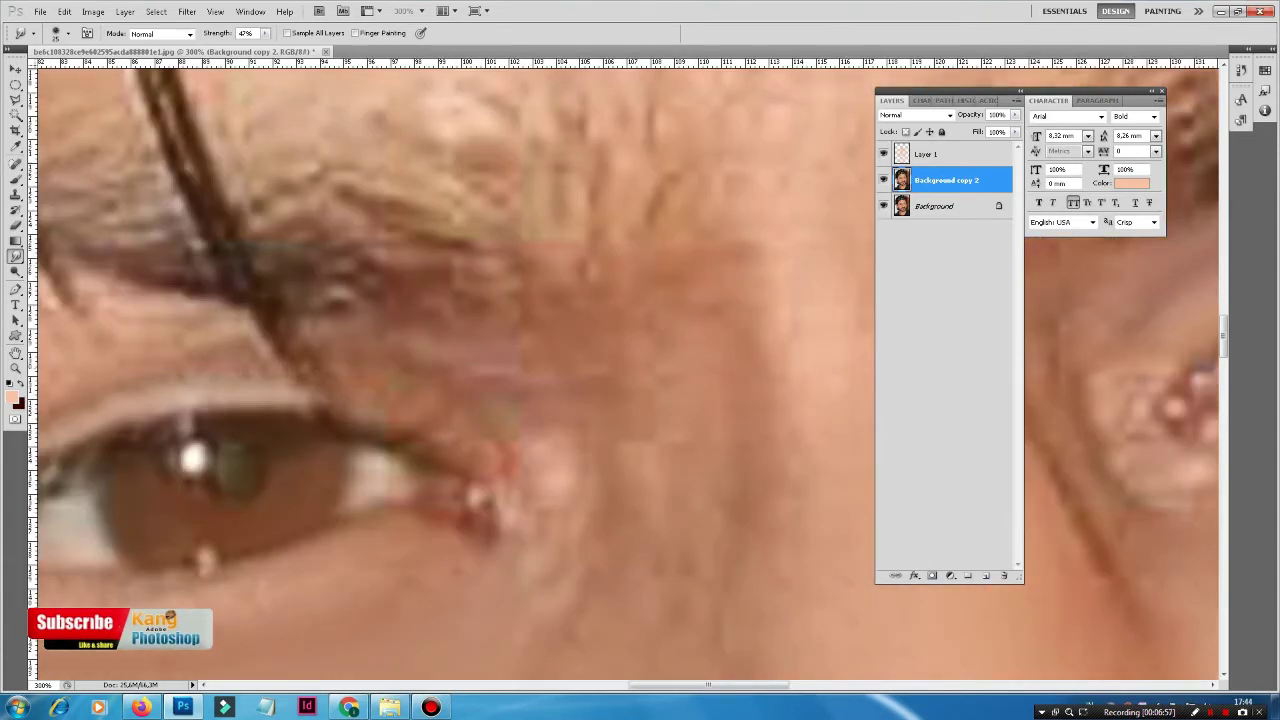
pyautogui.moveTo(296, 368); pyautogui.dragTo(316, 371)
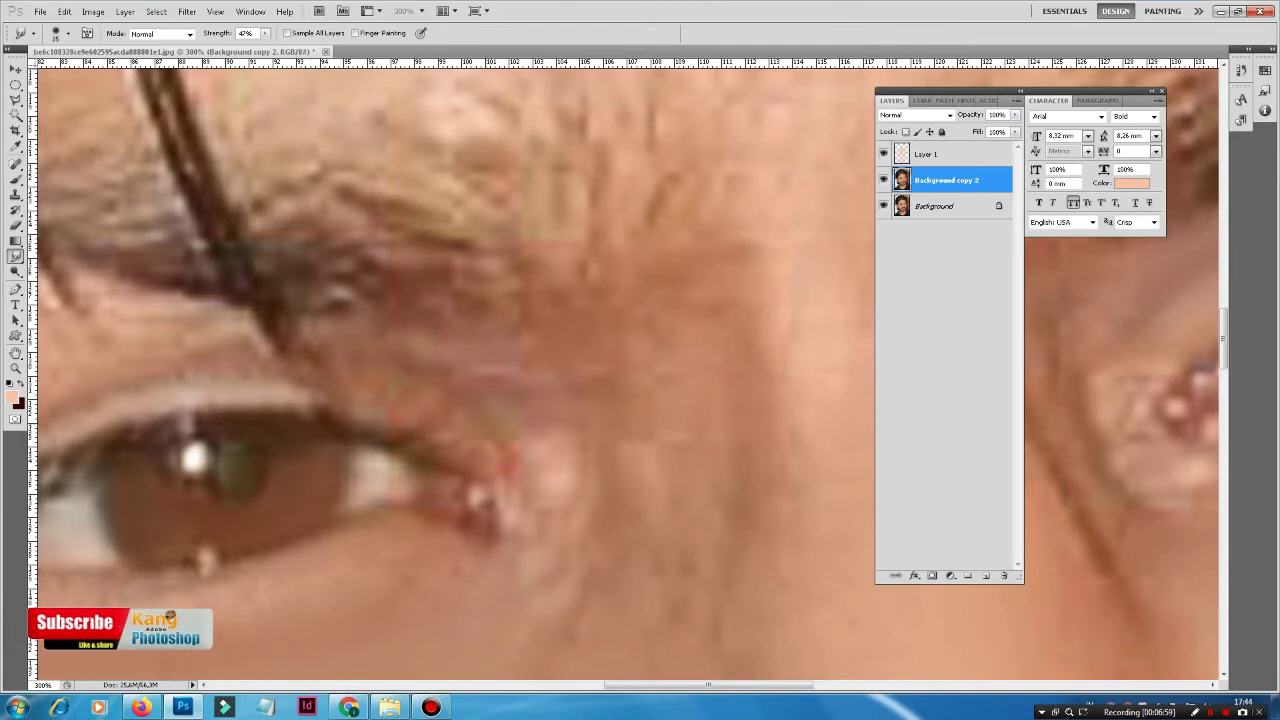
pyautogui.hotkey('ctrl', '-')
pyautogui.hotkey('ctrl', '-')
pyautogui.hotkey('ctrl', '-')
pyautogui.hotkey('ctrl', '-')
# Enlarge the Smudge brush to 45 px, zoom in, and smudge the forehead skin above the eyebrows
pyautogui.press(']')
pyautogui.press(']')
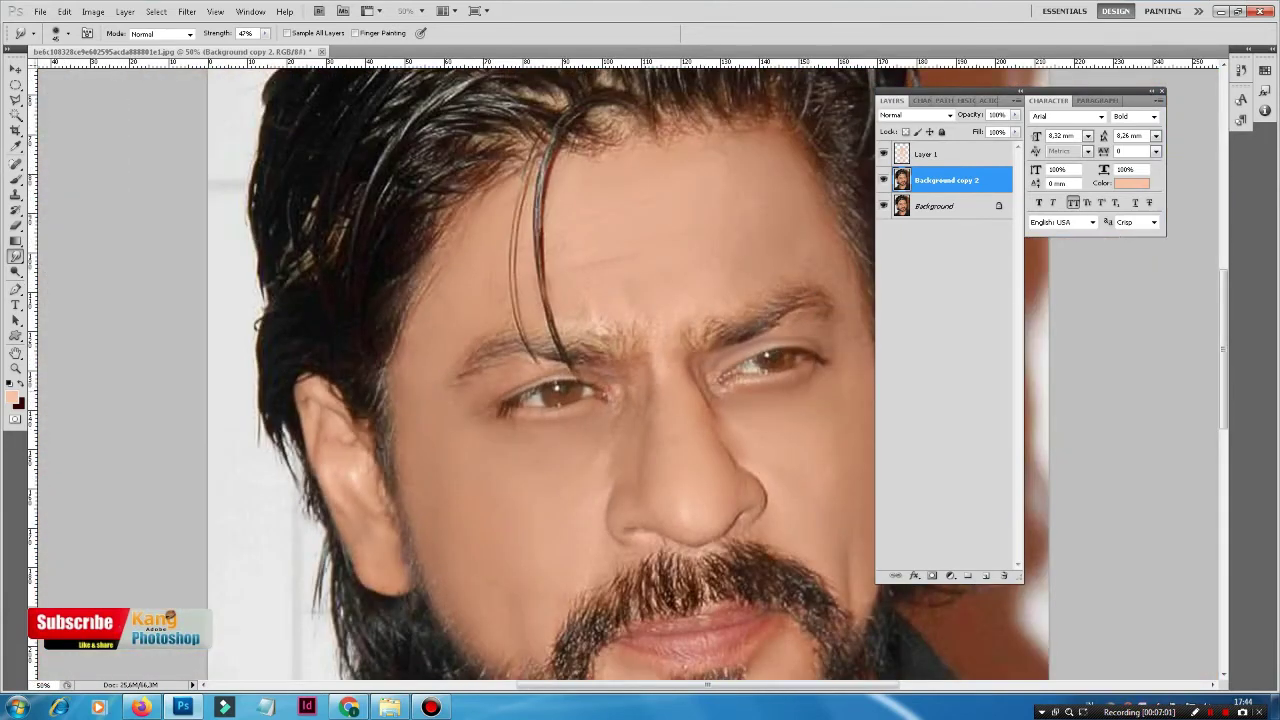
pyautogui.hotkey('ctrl', '+')
pyautogui.hotkey('ctrl', '+')
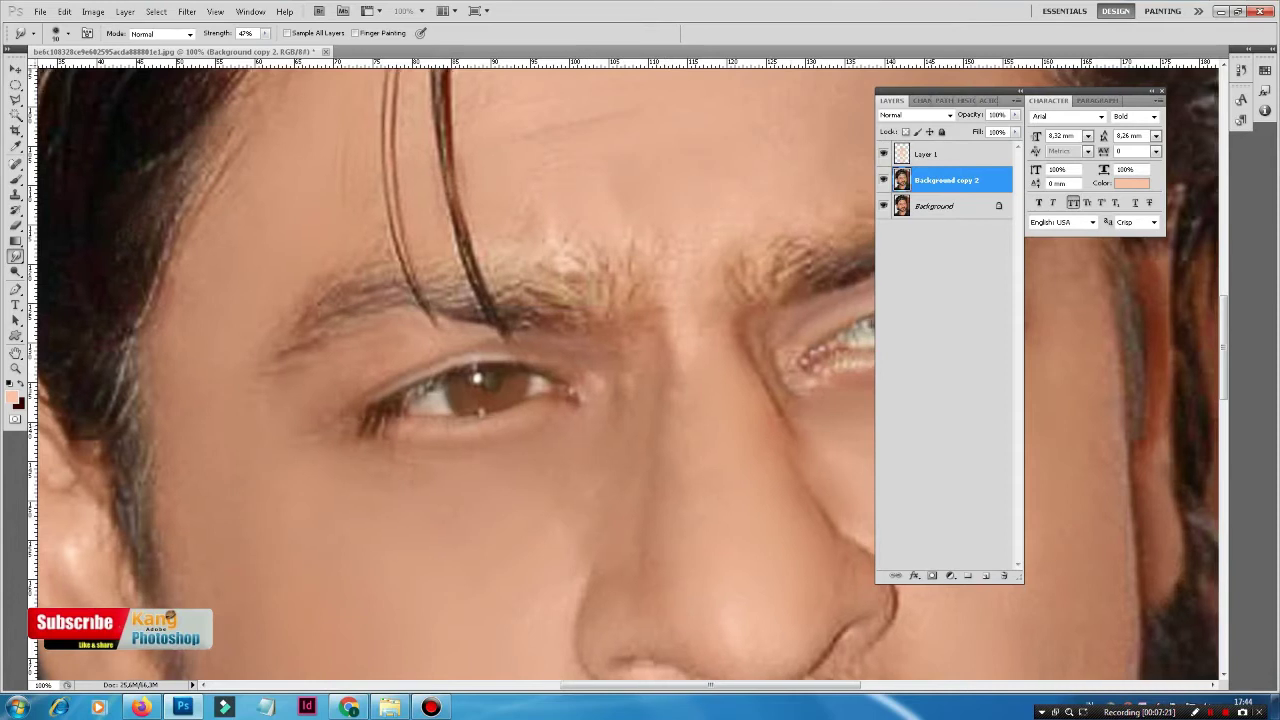
pyautogui.moveTo(640, 360); pyautogui.dragTo(375, 460)
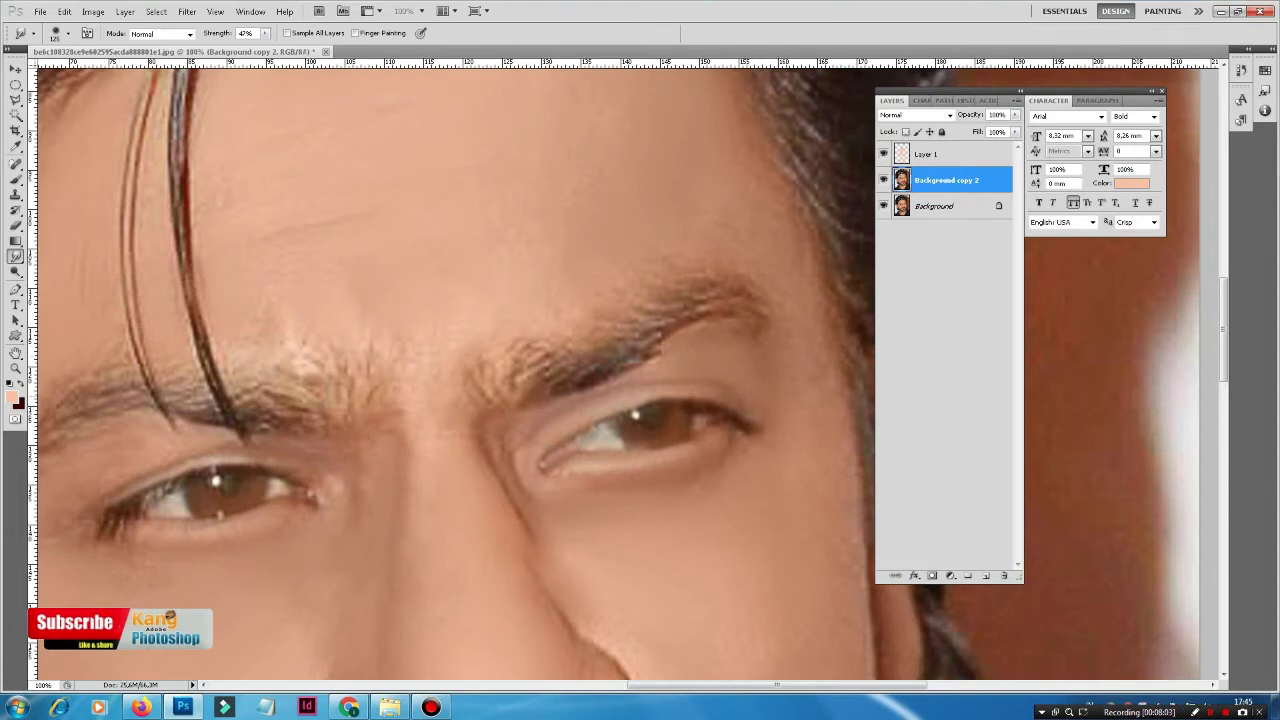
# Shrink the Smudge brush to a fine tip and flick hair-like strokes along the eyebrow edges
pyautogui.press('[')
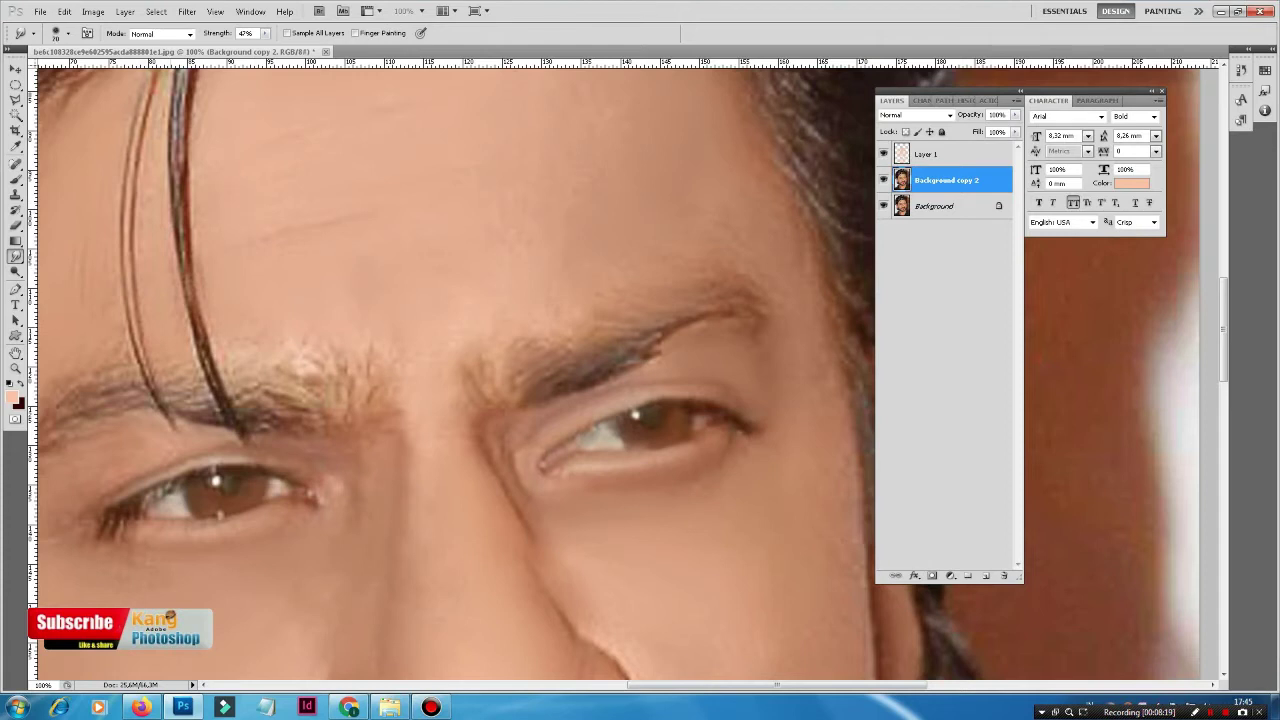
pyautogui.press(']')
pyautogui.press('[')
pyautogui.hscroll(-5, 456, 370)
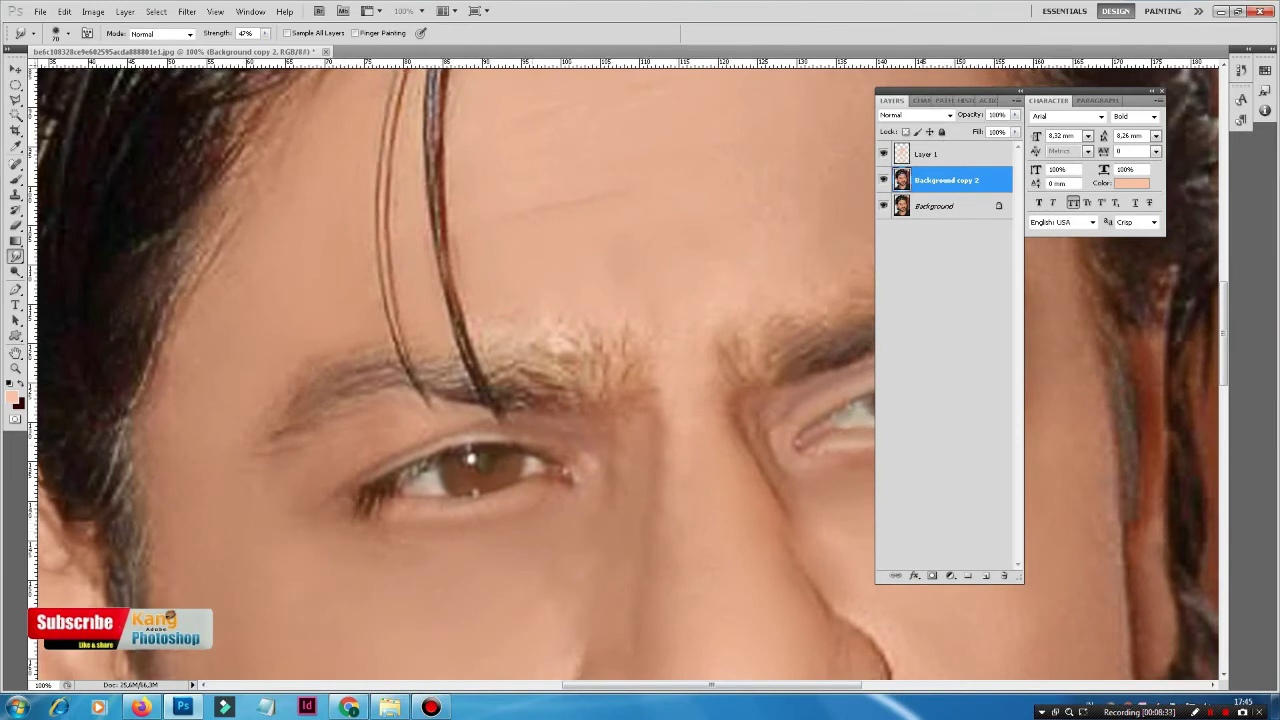
pyautogui.scroll(2, 450, 400)
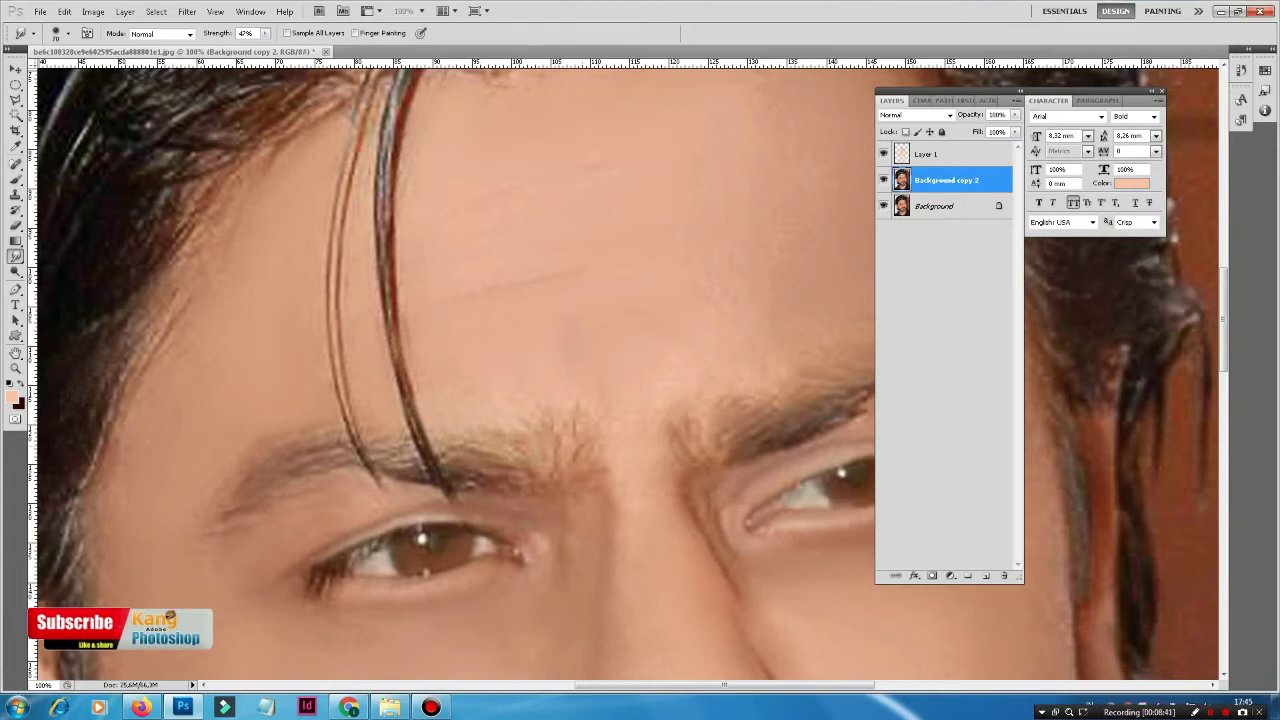
pyautogui.hscroll(3, 450, 370)
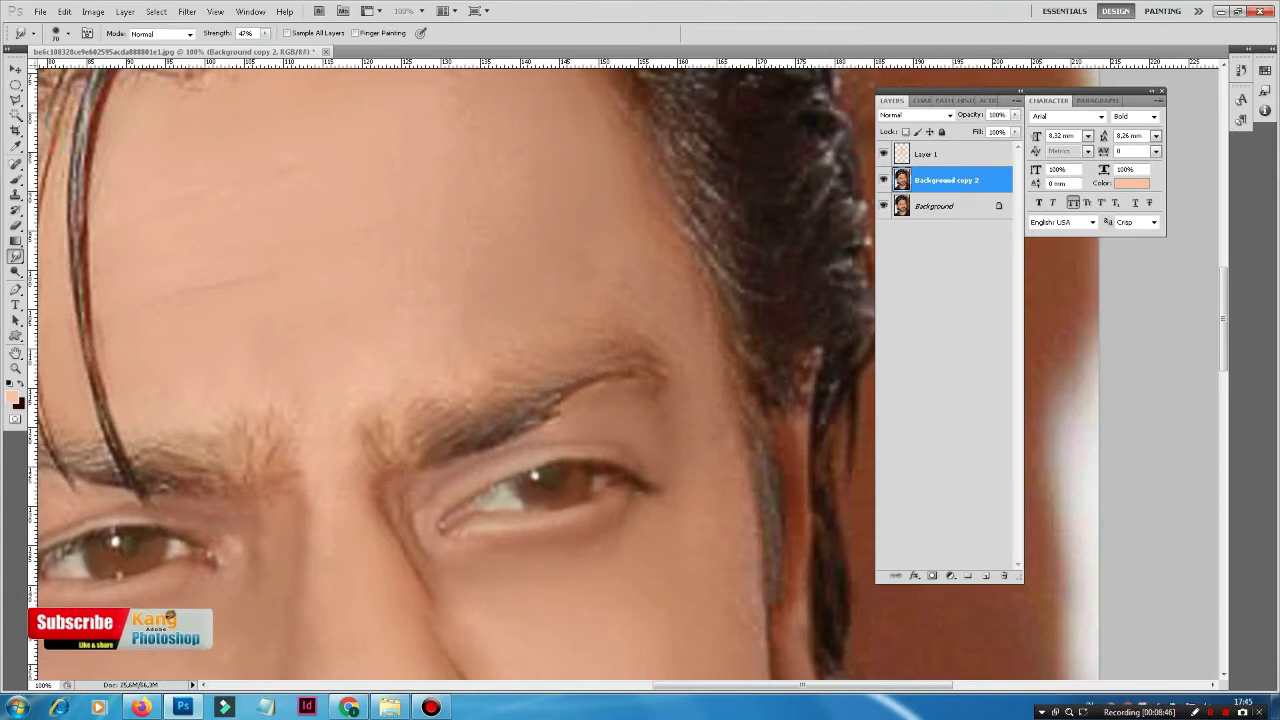
pyautogui.hotkey('ctrl', 'z')
pyautogui.hotkey('ctrl', '-')
pyautogui.hotkey('ctrl', '-')
pyautogui.hotkey('ctrl', '-')
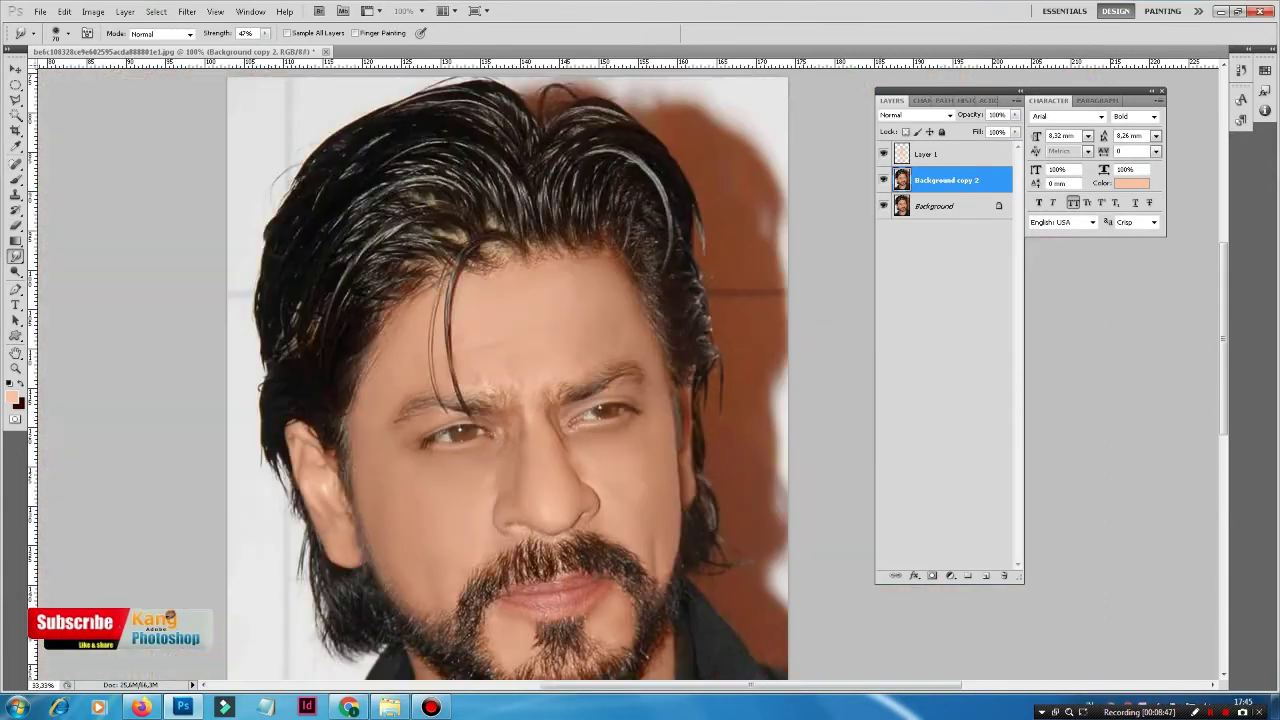
# Change the image resolution to 200 pixels/inch in Image Size, giving 1681×2362 pixels
pyautogui.moveTo(500, 400); pyautogui.dragTo(487, 320)
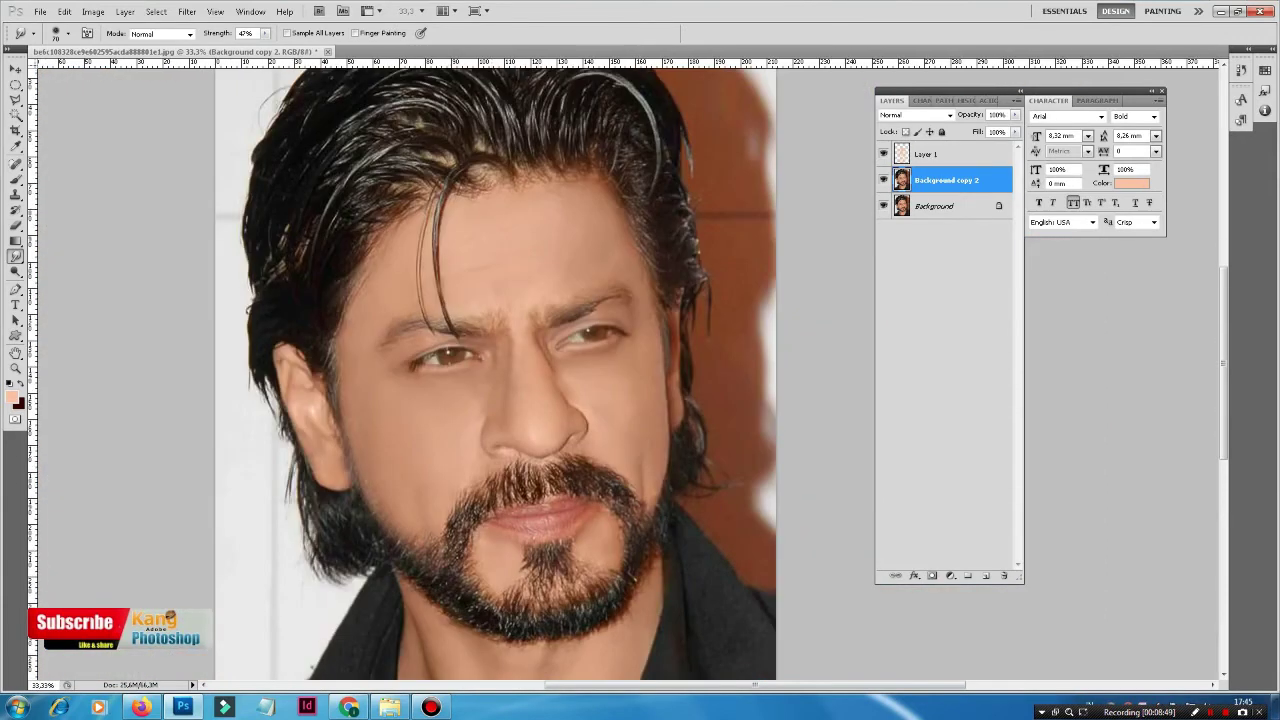
pyautogui.hotkey('ctrl', '+')
pyautogui.hotkey('ctrl', '+')
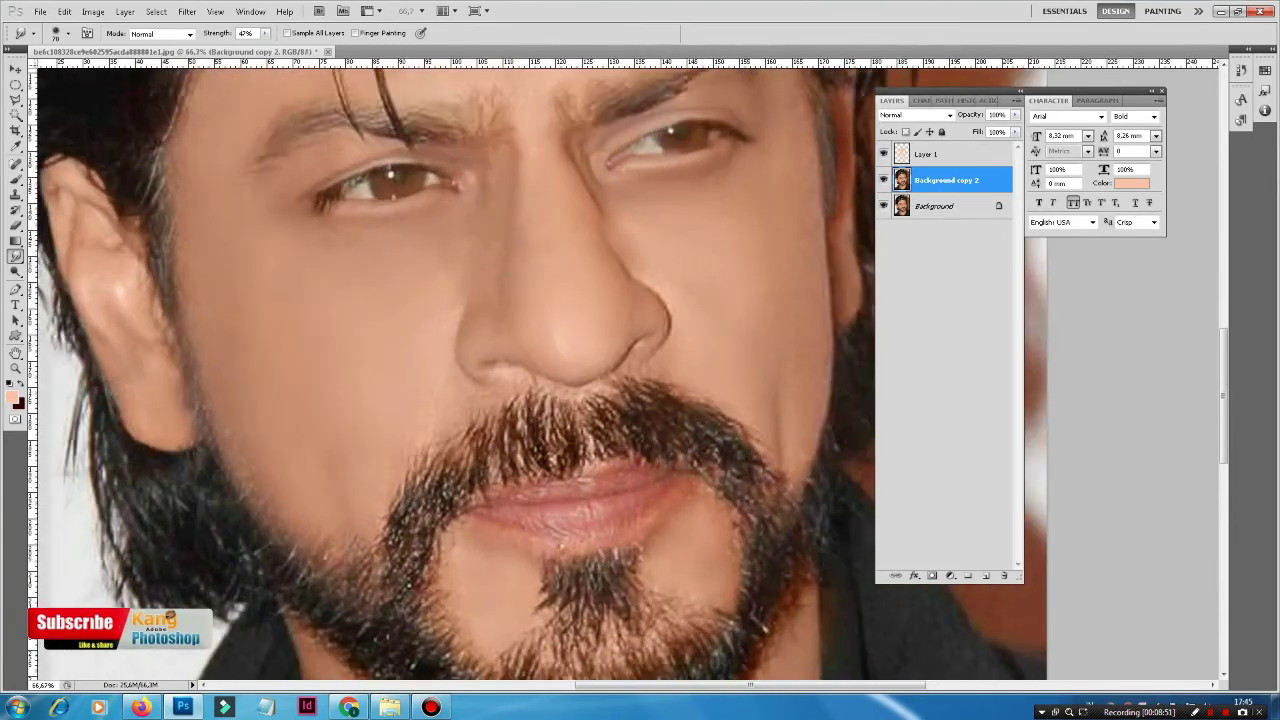
pyautogui.hotkey('ctrl', '+')
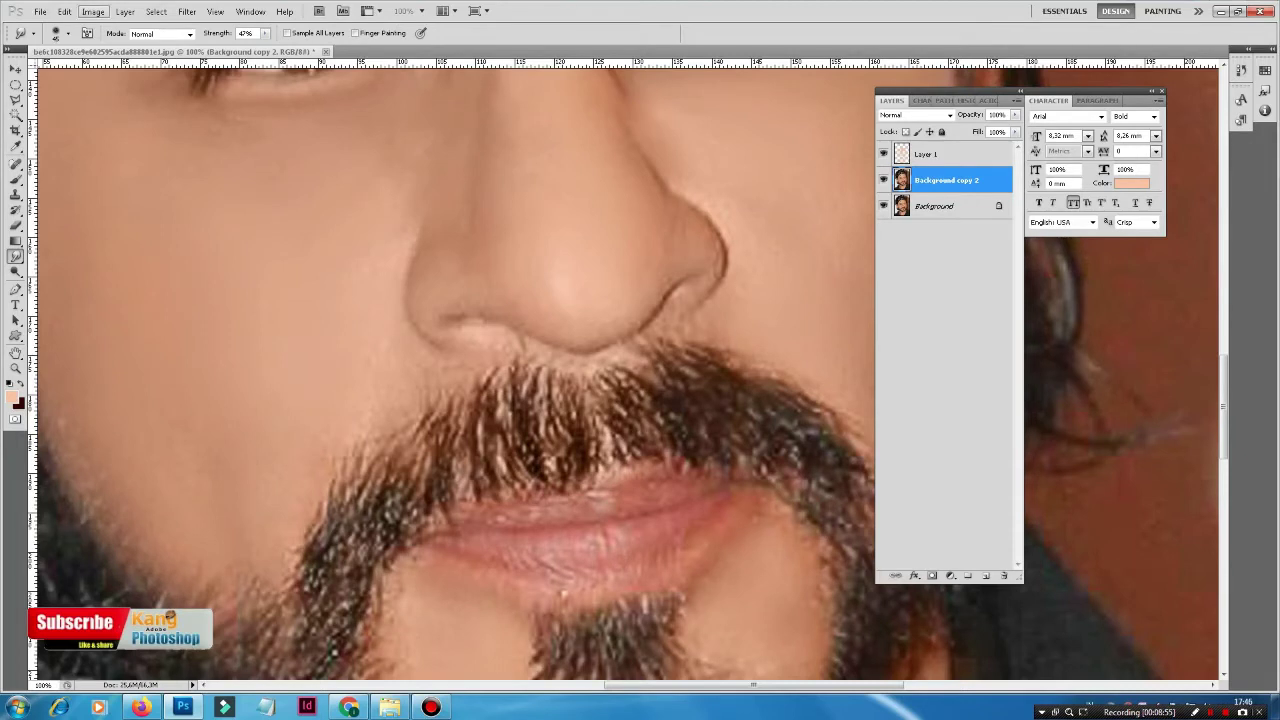
pyautogui.hotkey('alt', 'i')
pyautogui.press('Escape')
pyautogui.press('Left')
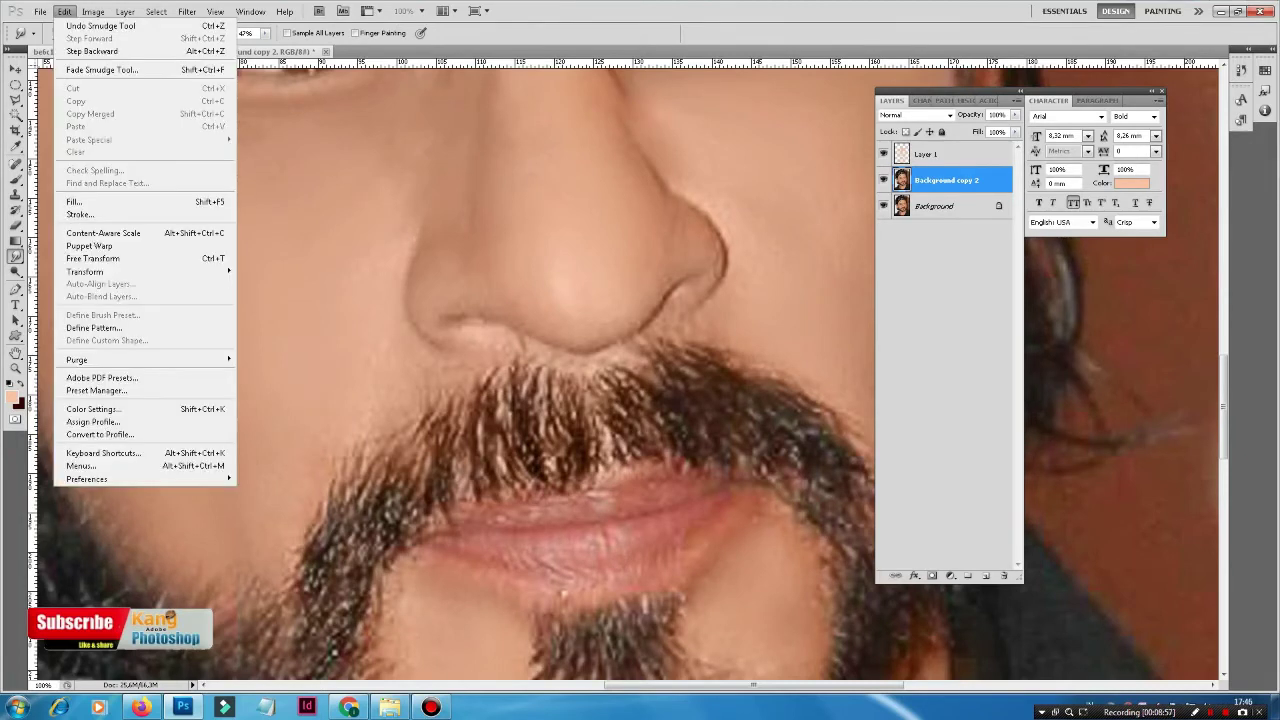
pyautogui.press('Right')
pyautogui.press('Down')
pyautogui.press('Down')
pyautogui.press('Right')
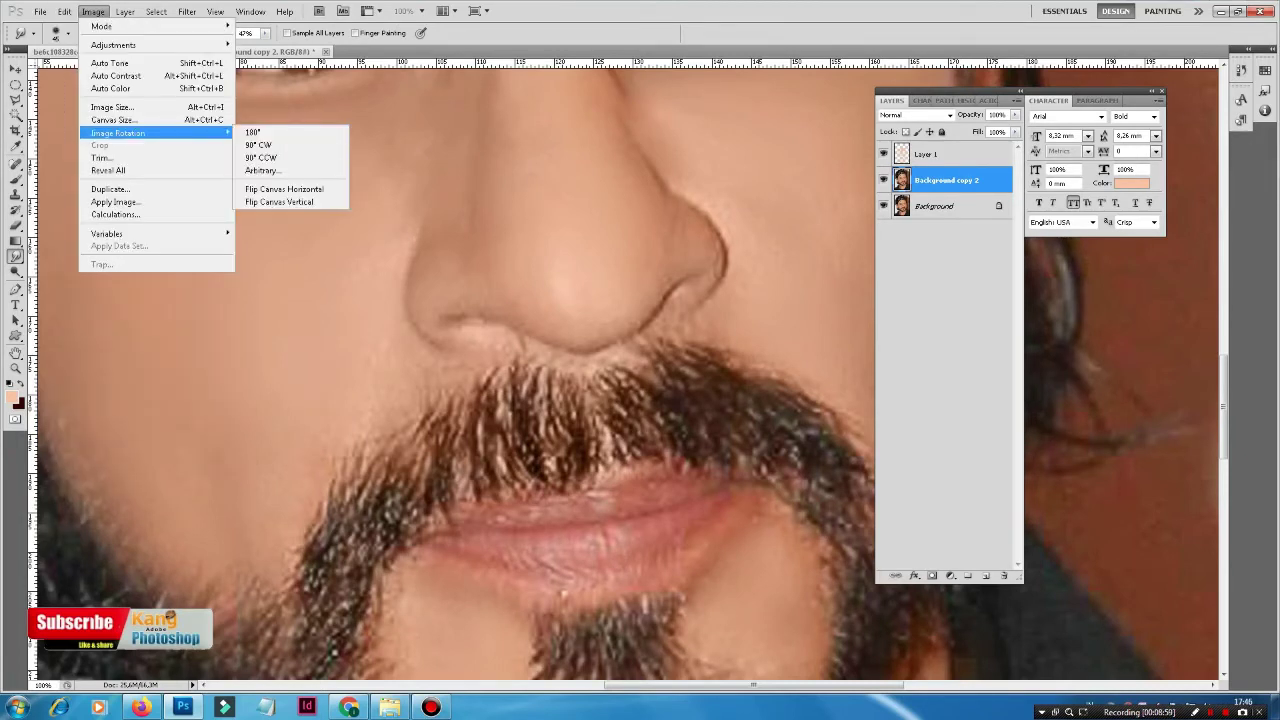
pyautogui.press('Up')
pyautogui.press('Up')
pyautogui.press('Return')
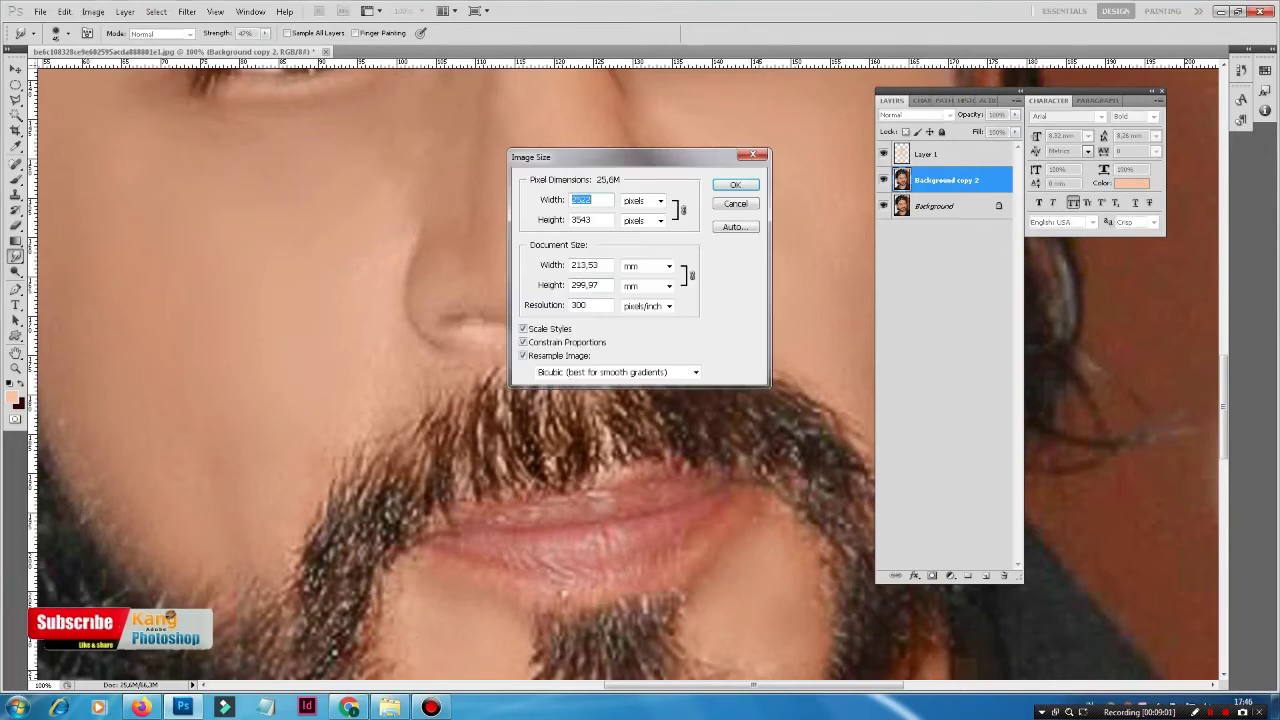
pyautogui.press('Tab')
pyautogui.press('Tab')
pyautogui.press('Tab')
pyautogui.write('200')
pyautogui.press('Return')
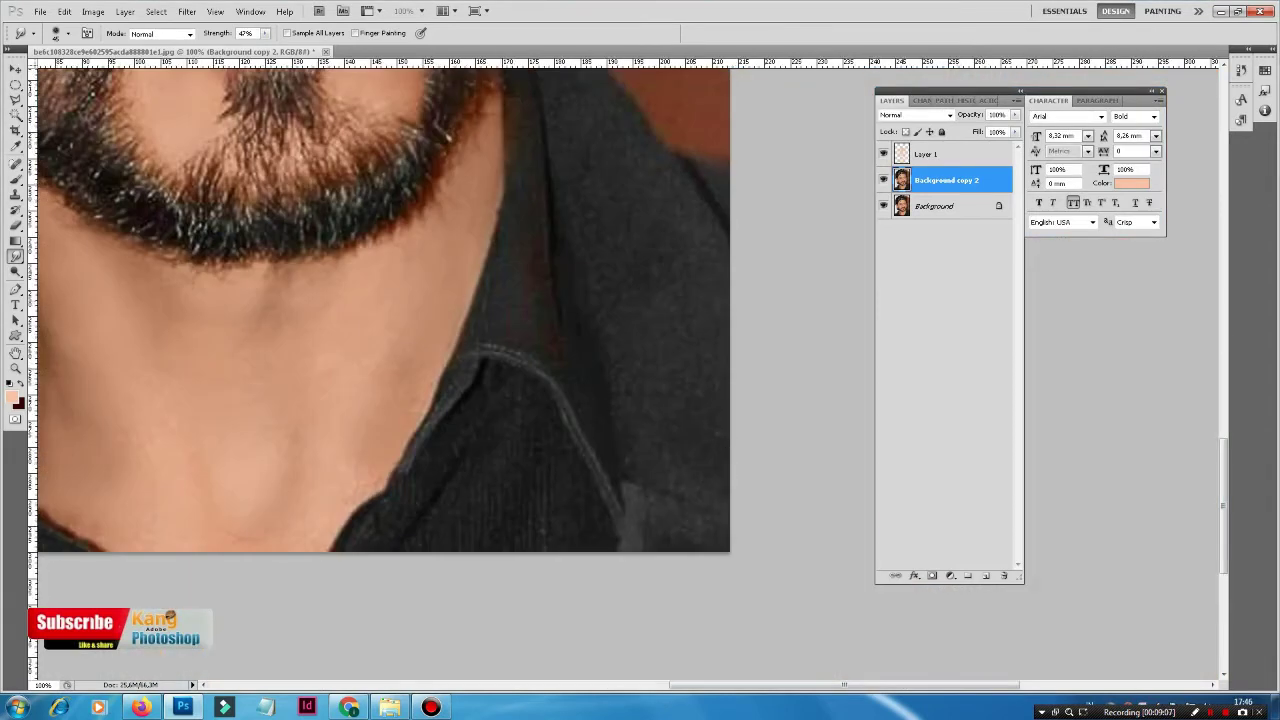
# Zoom to 200% on the nose and smudge a small spot under the nostril
pyautogui.hotkey('ctrl', '+')
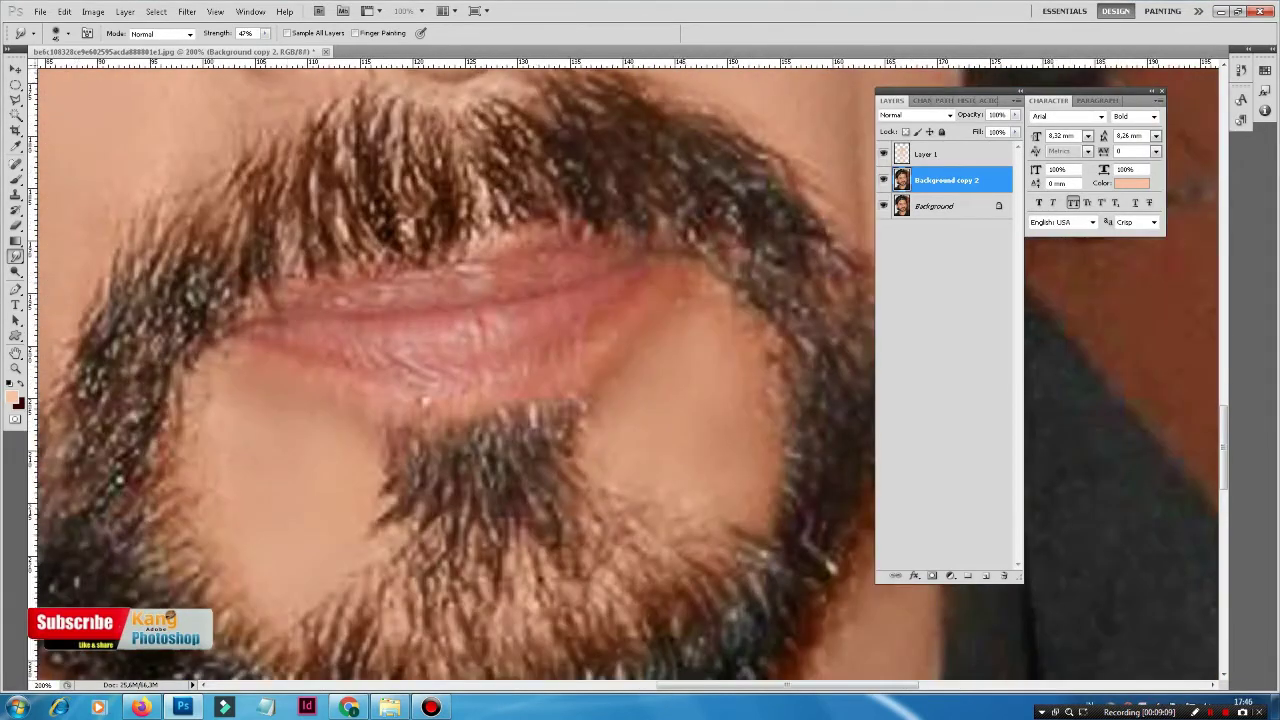
pyautogui.scroll(5, 445, 370)
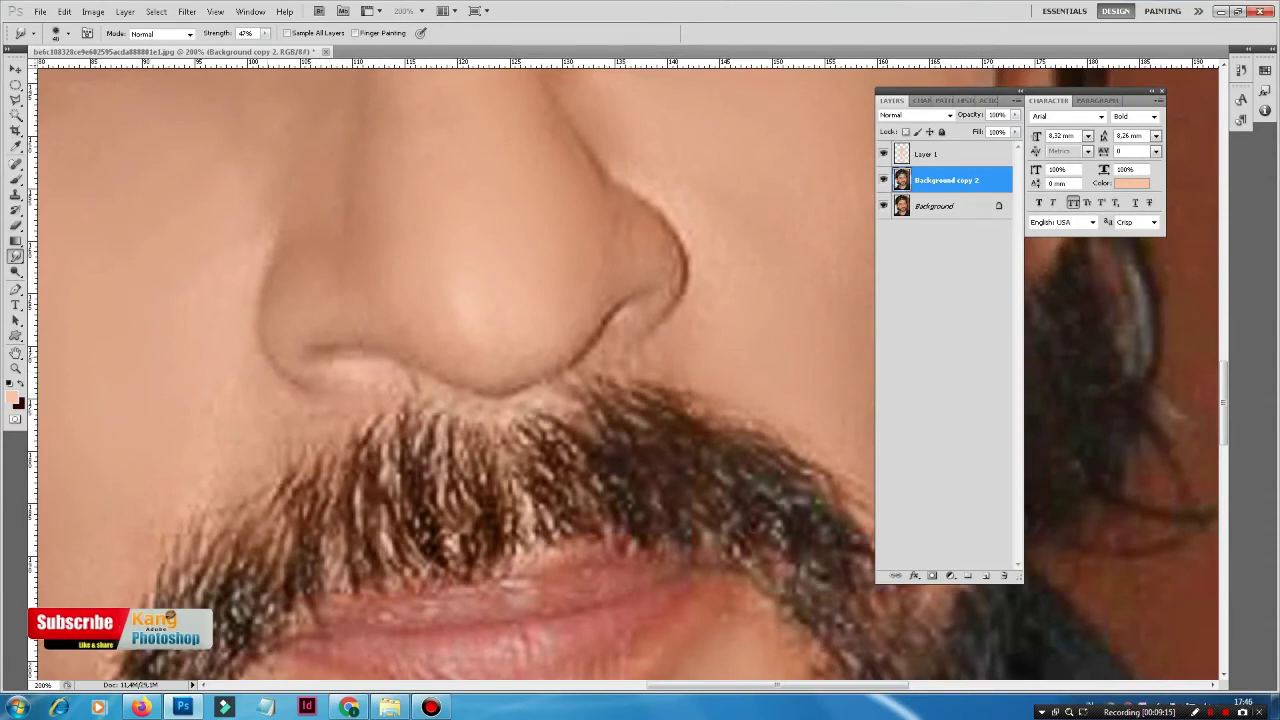
pyautogui.click(352, 384)
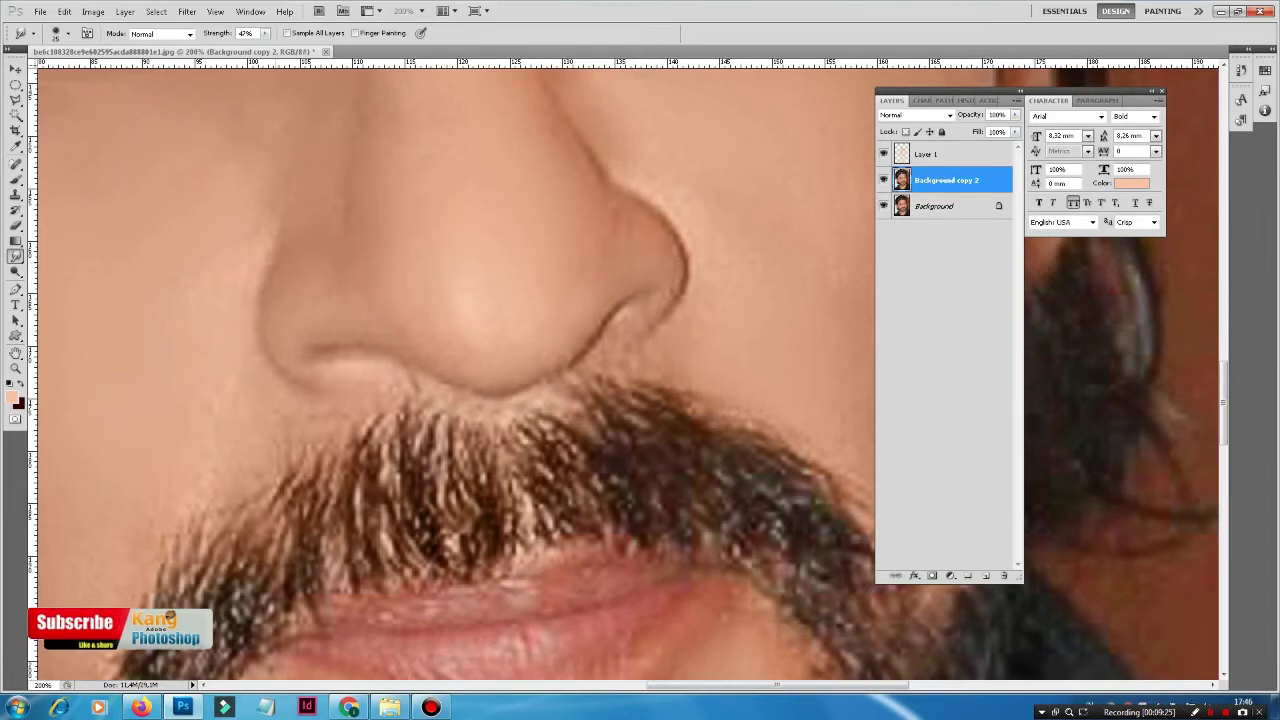
pyautogui.click(15, 271)
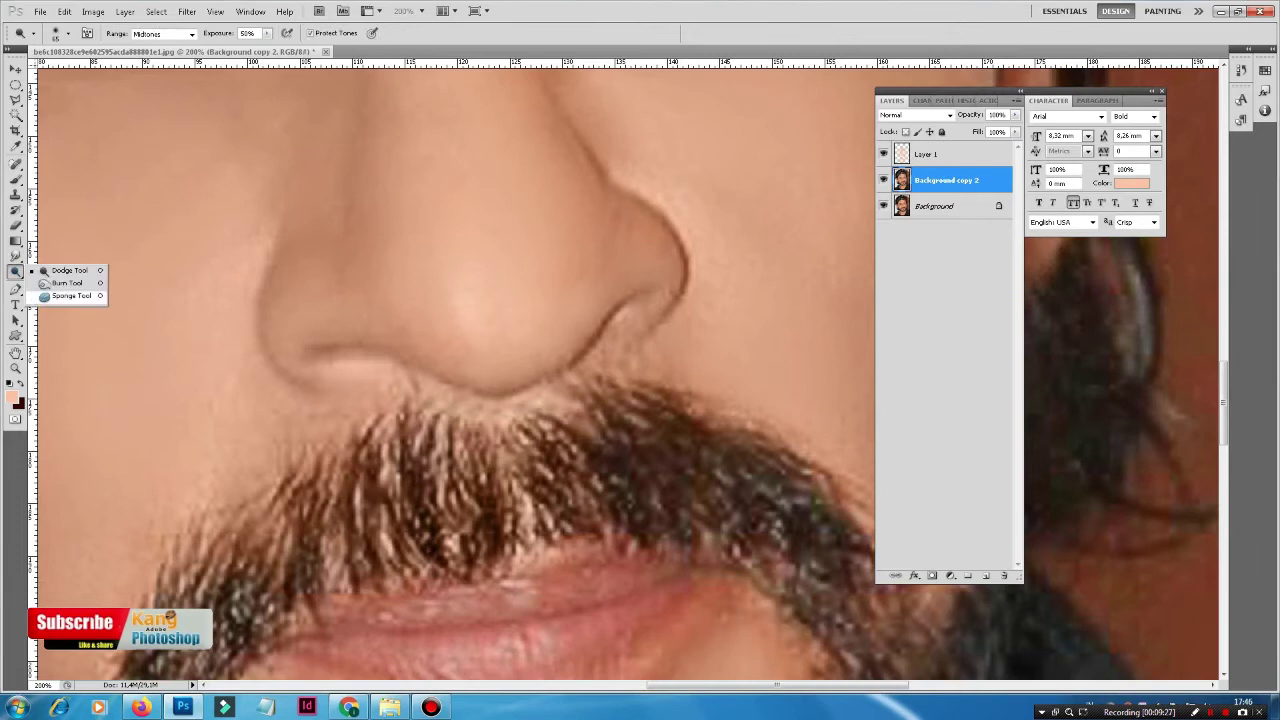
# Set up the Dodge tool on Midtones at 10% exposure with a soft 10 px brush
pyautogui.click(55, 273)
pyautogui.click(267, 33)
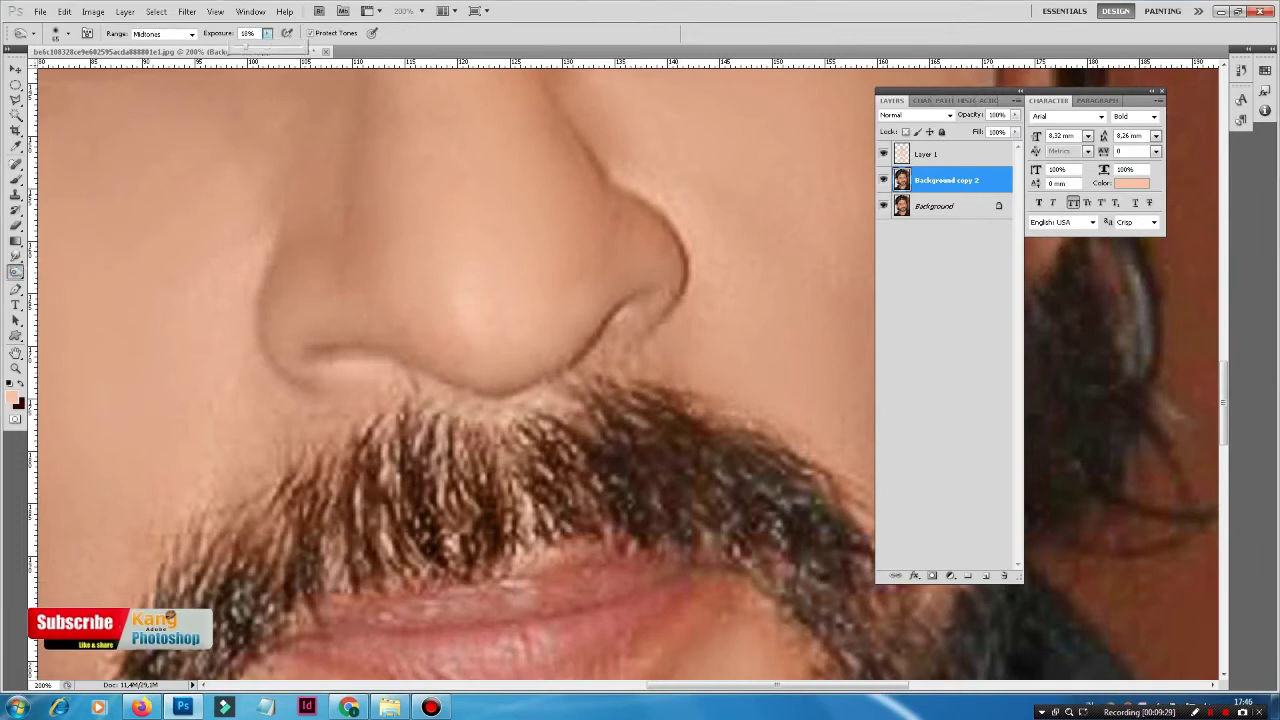
pyautogui.rightClick(392, 258)
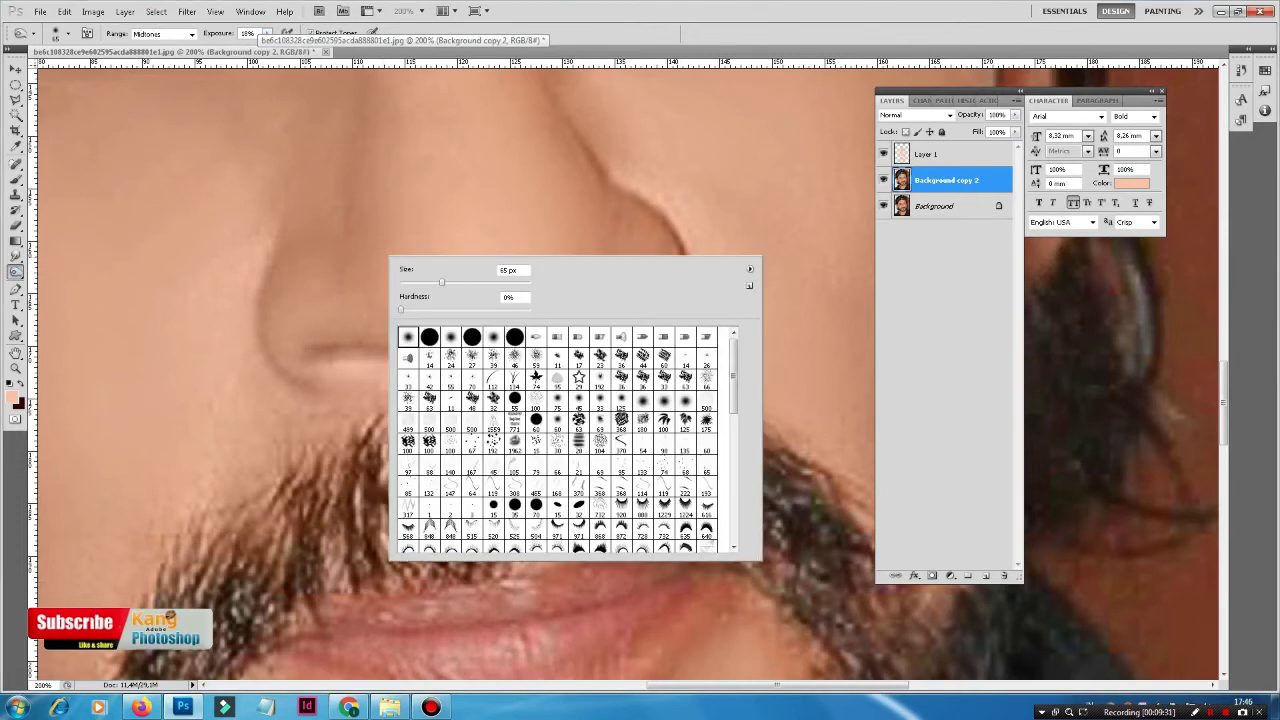
pyautogui.press('[')
pyautogui.write('10')
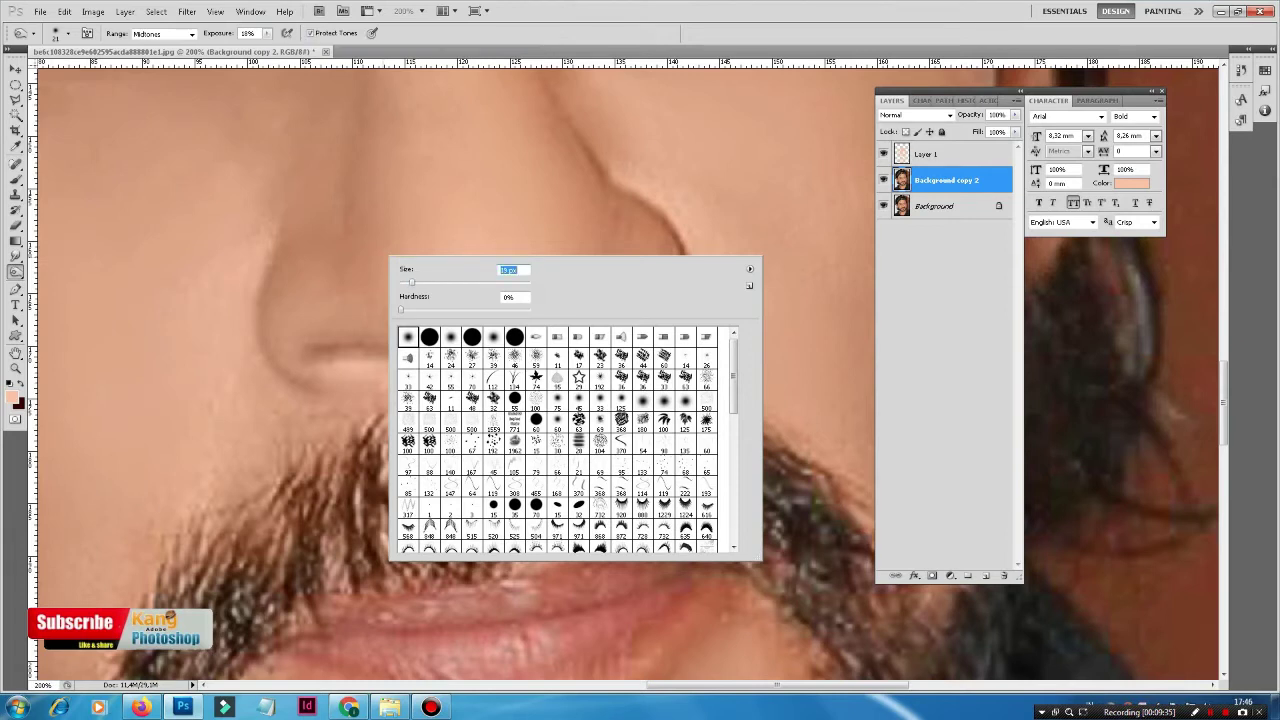
pyautogui.press('Return')
pyautogui.press('Return')
pyautogui.press('Return')
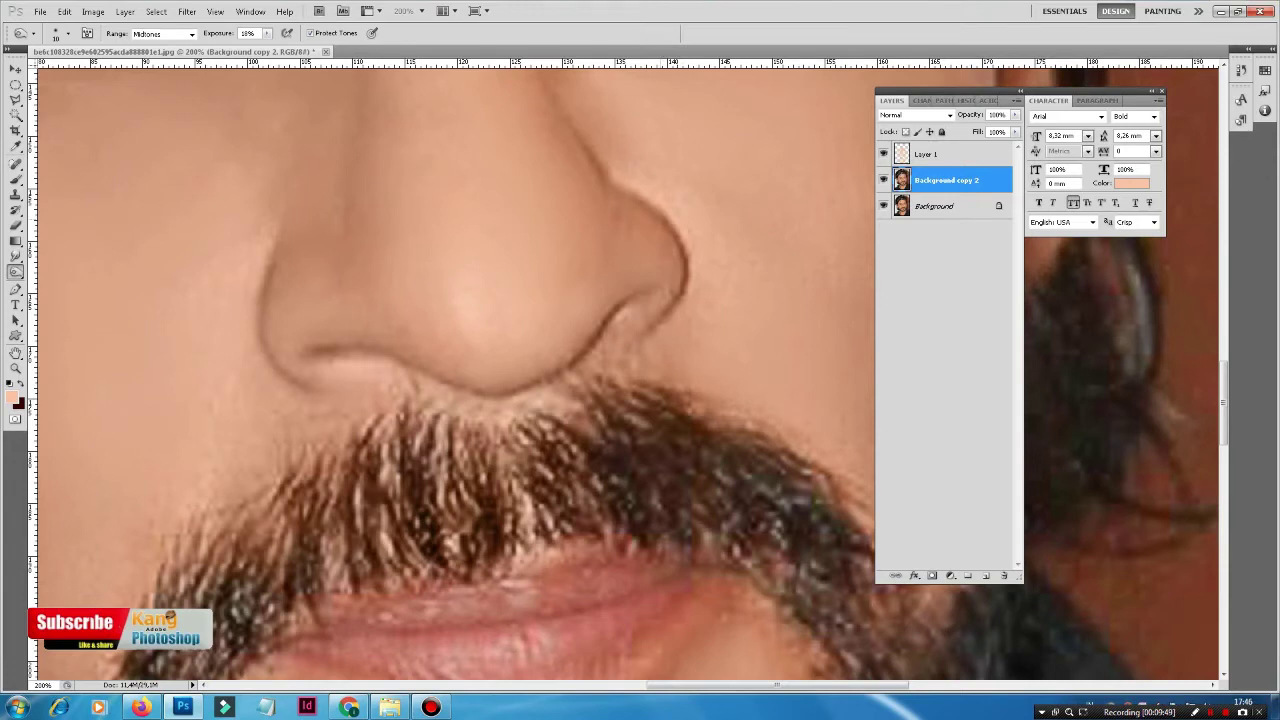
# Lower the Dodge exposure to 9%
pyautogui.scroll(5, 555, 430)
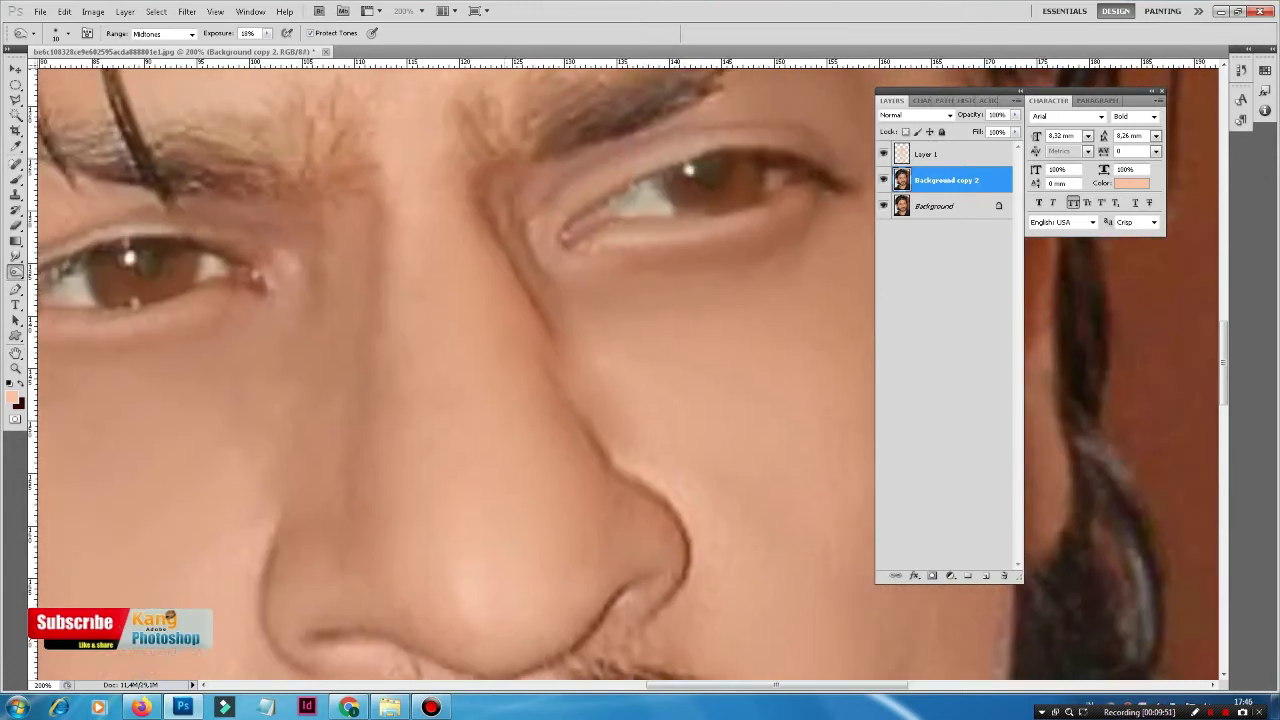
pyautogui.click(266, 33)
pyautogui.moveTo(263, 47); pyautogui.dragTo(256, 47)
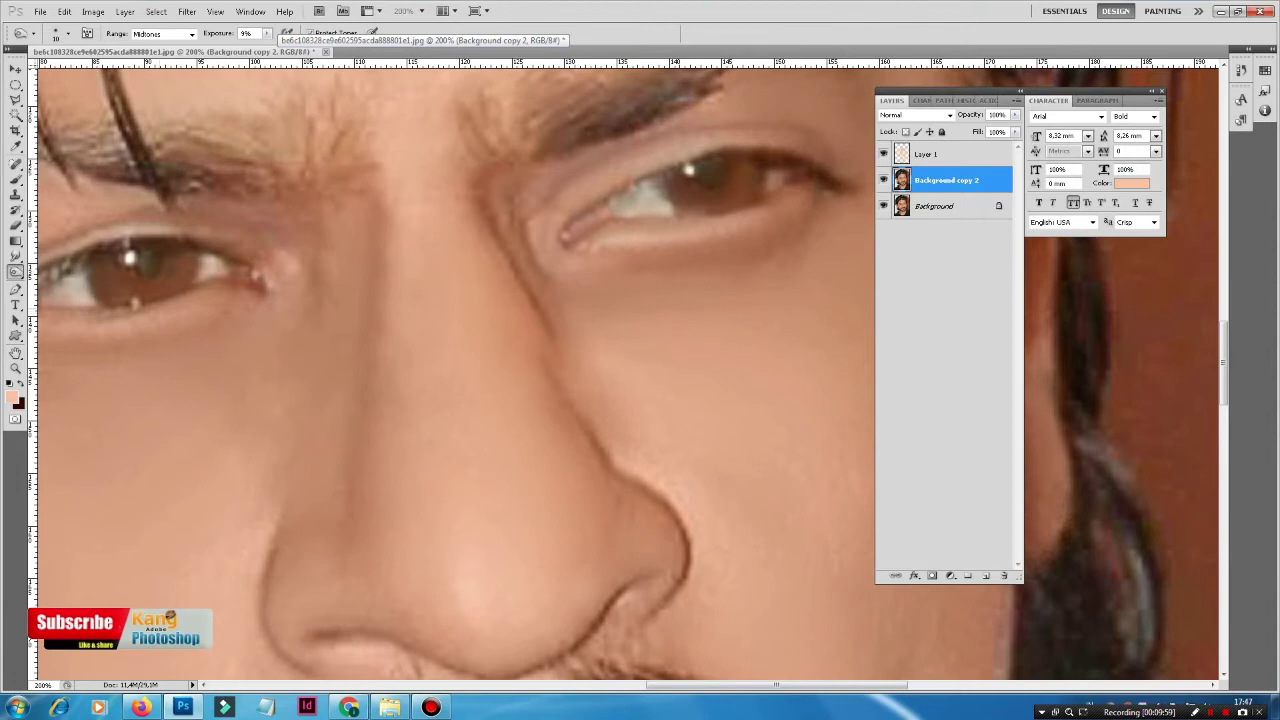
# Dodge around both eyes and eyebrows with a 15 px brush, then zoom out to the whole face
pyautogui.moveTo(400, 300); pyautogui.dragTo(770, 375)
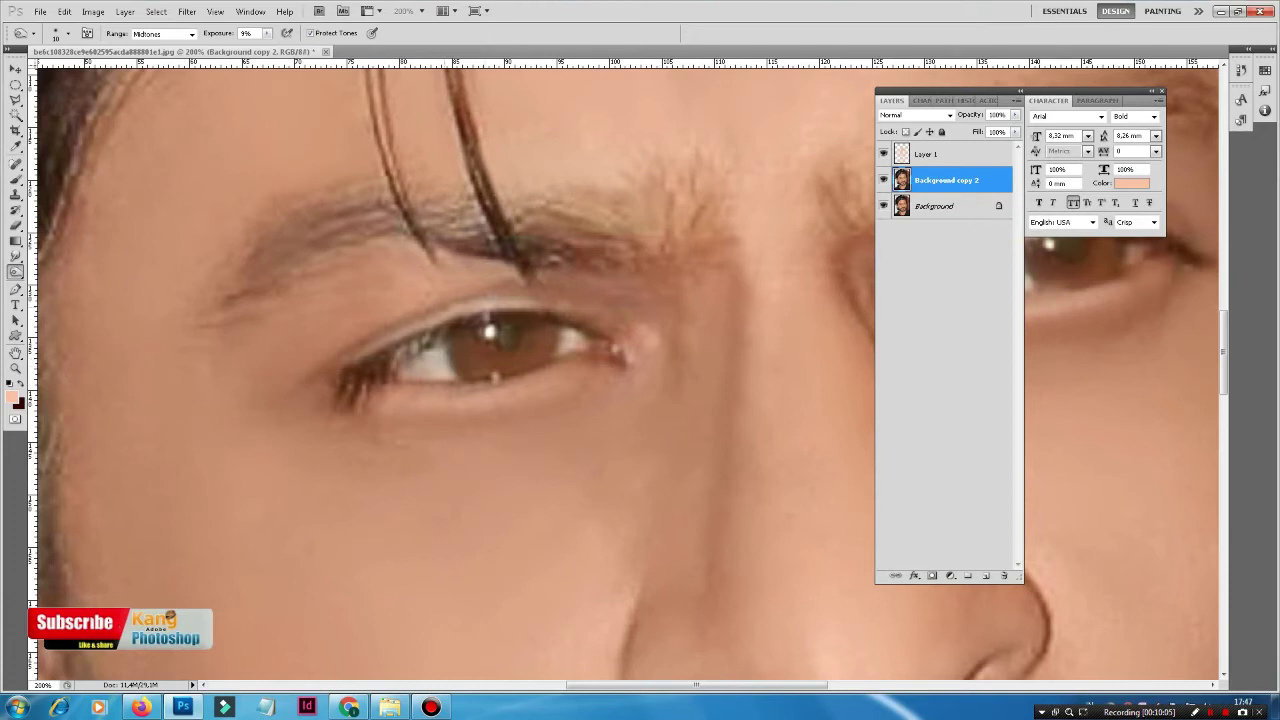
pyautogui.moveTo(600, 350); pyautogui.dragTo(270, 370)
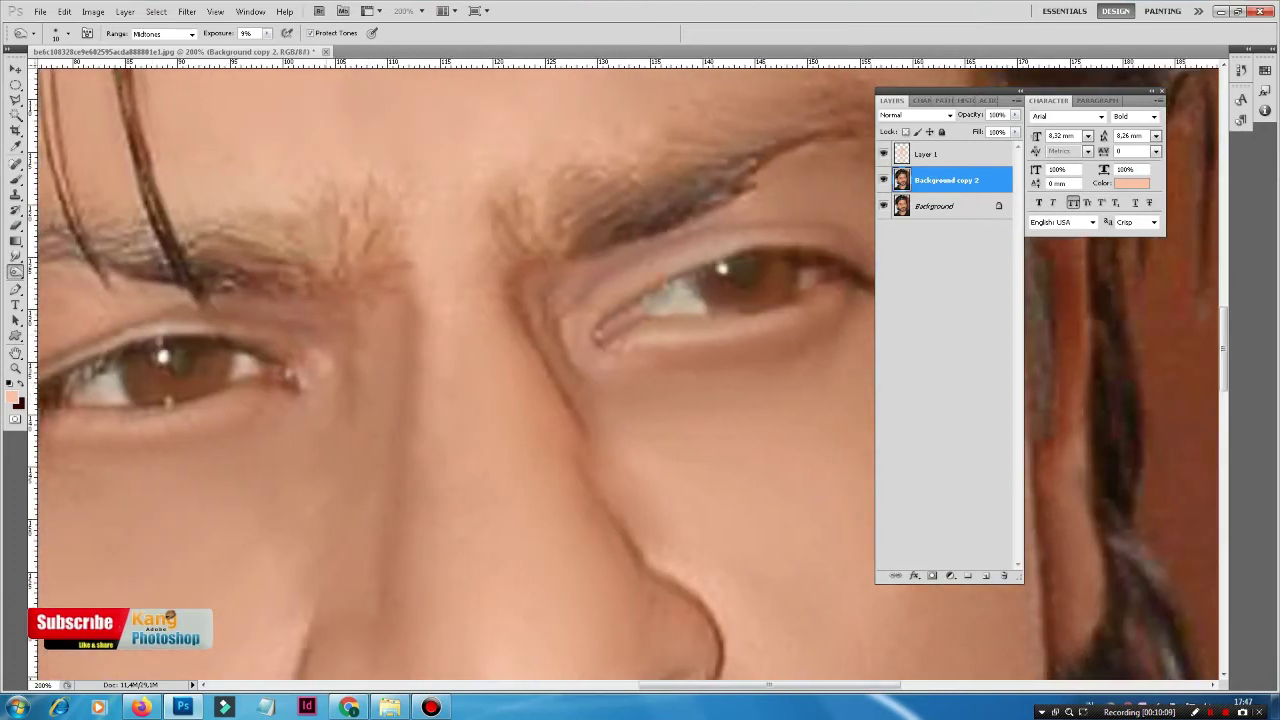
pyautogui.press(']')
pyautogui.moveTo(700, 300); pyautogui.dragTo(520, 392)
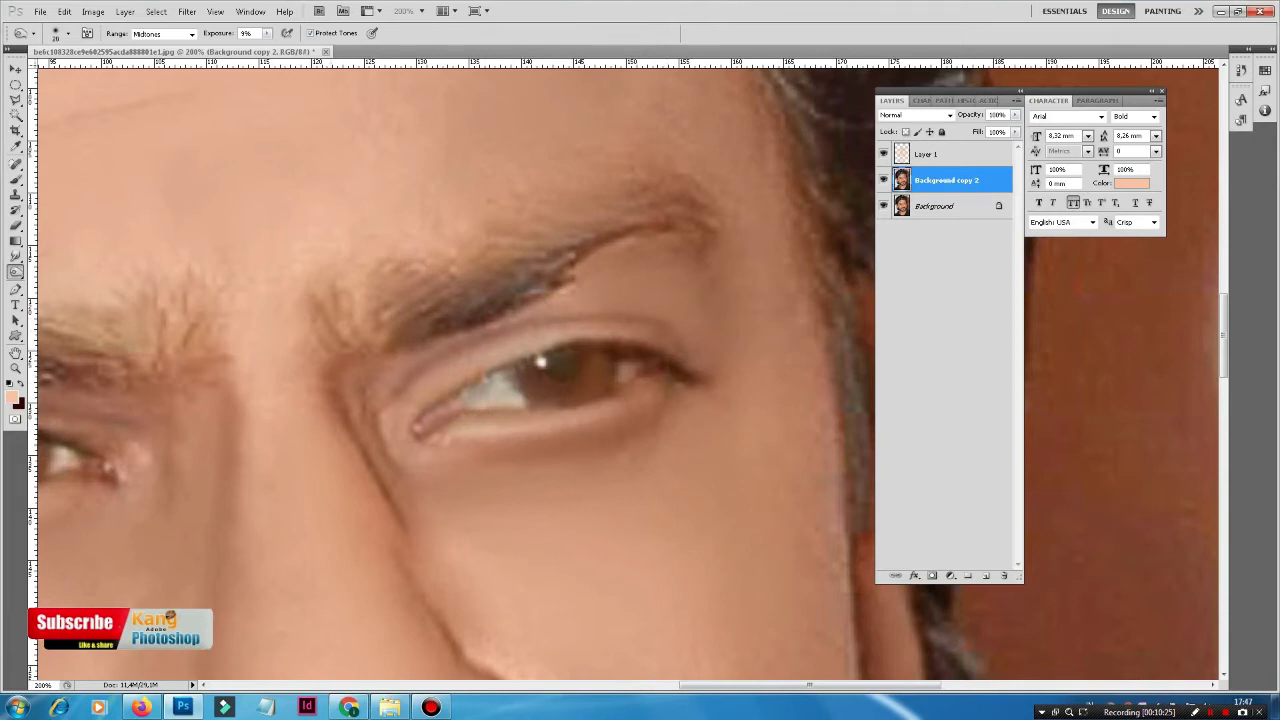
pyautogui.hotkey('ctrl', '-')
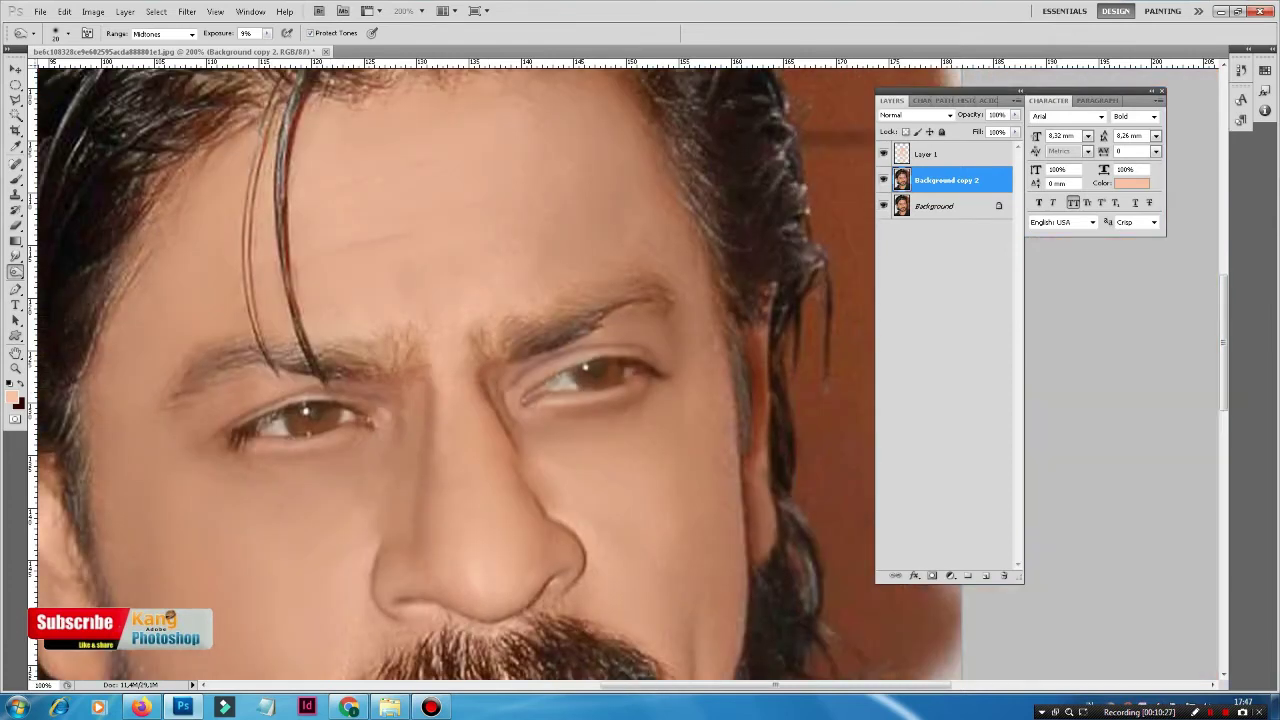
pyautogui.hotkey('ctrl', '-')
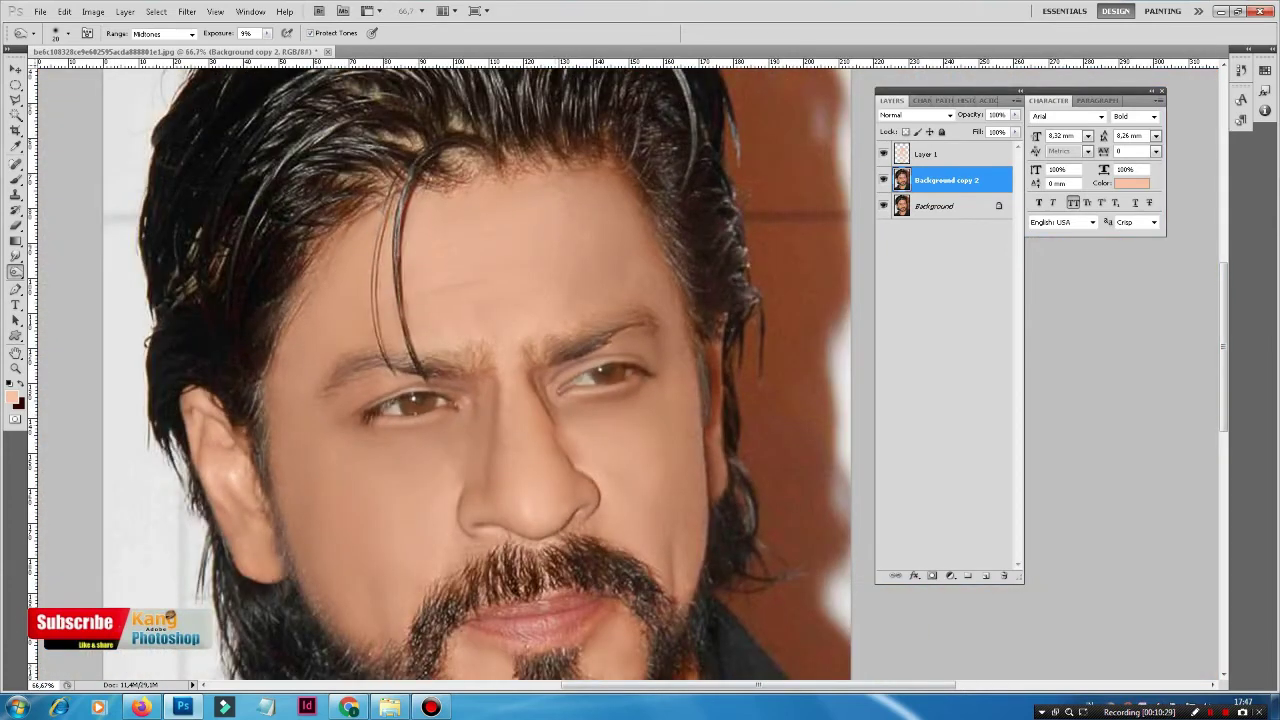
pyautogui.hotkey('ctrl', '+')
pyautogui.click(15, 256)
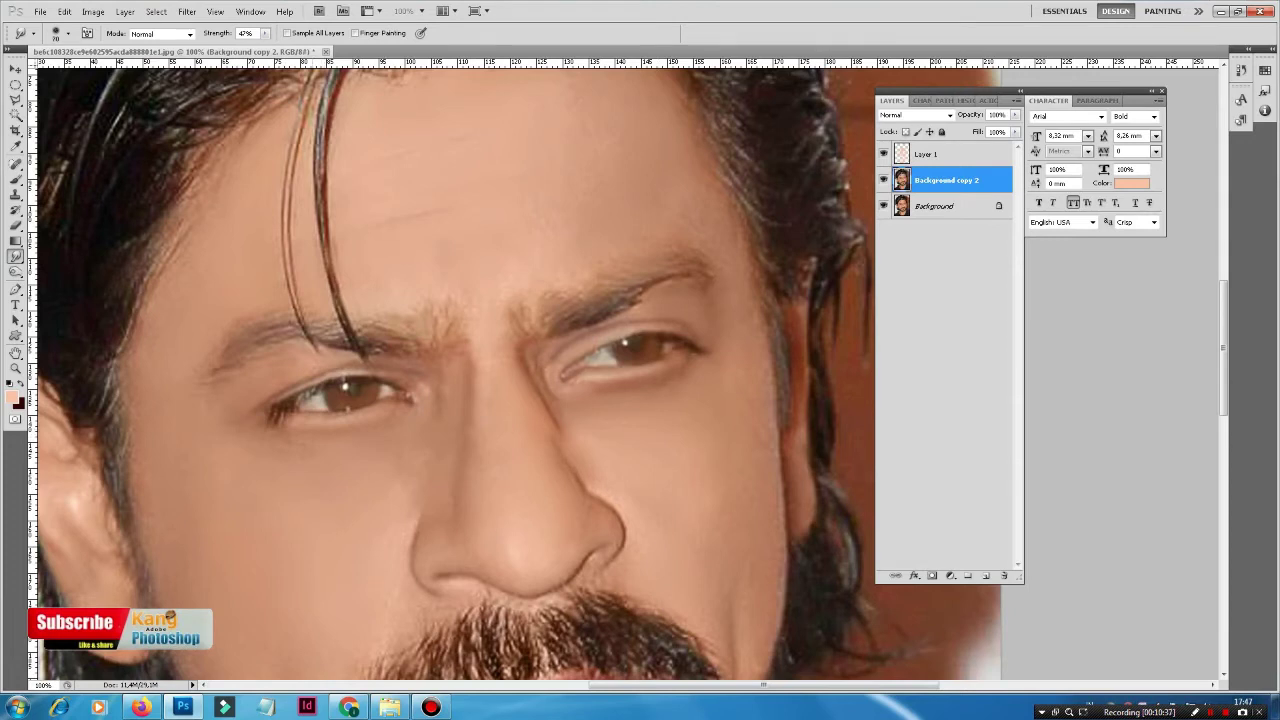
pyautogui.press(']')
pyautogui.press(']')
pyautogui.press(']')
pyautogui.press('[')
pyautogui.press('[')
pyautogui.press('[')
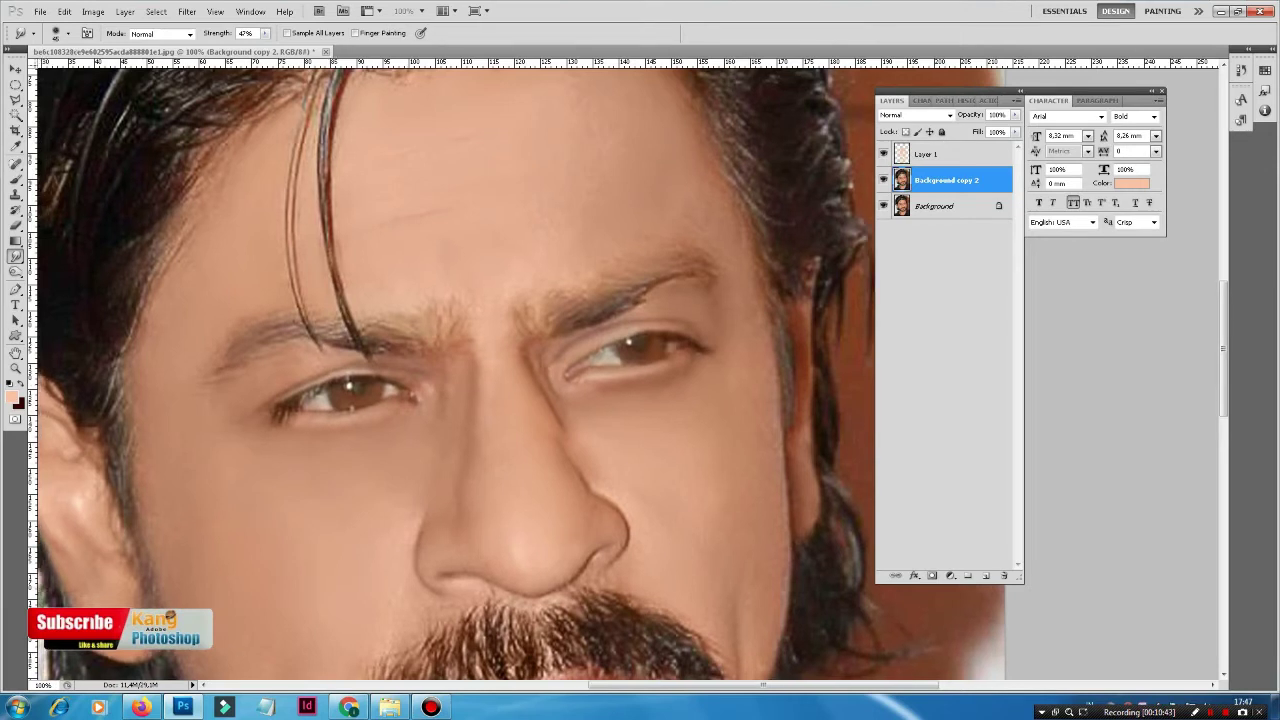
pyautogui.moveTo(500, 400); pyautogui.dragTo(600, 350)
pyautogui.click(16, 270)
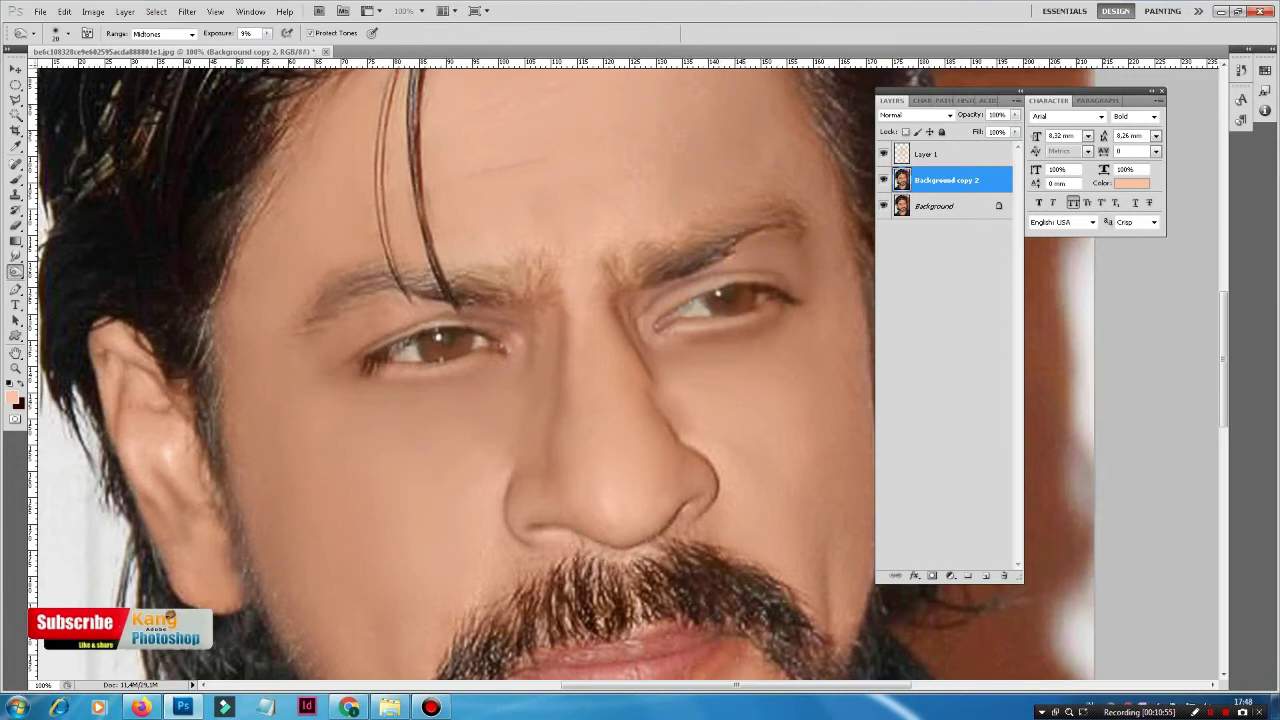
pyautogui.moveTo(600, 450); pyautogui.dragTo(330, 370)
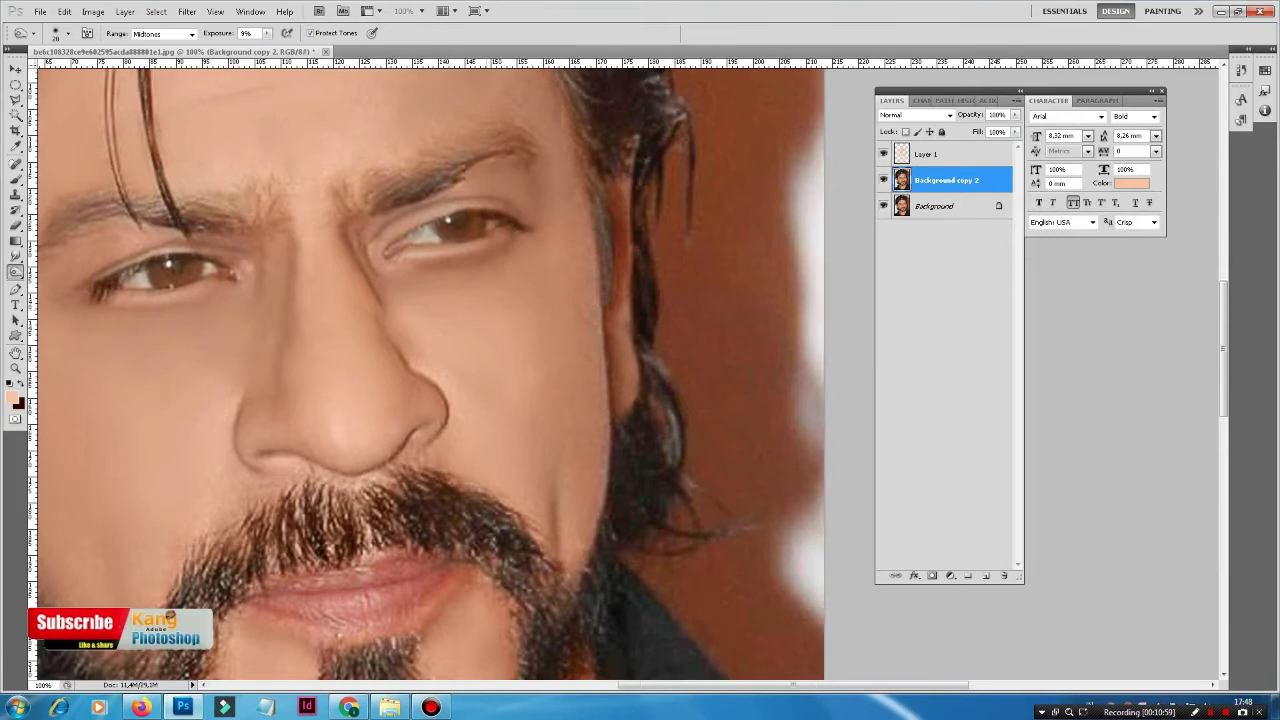
pyautogui.moveTo(400, 400); pyautogui.dragTo(480, 520)
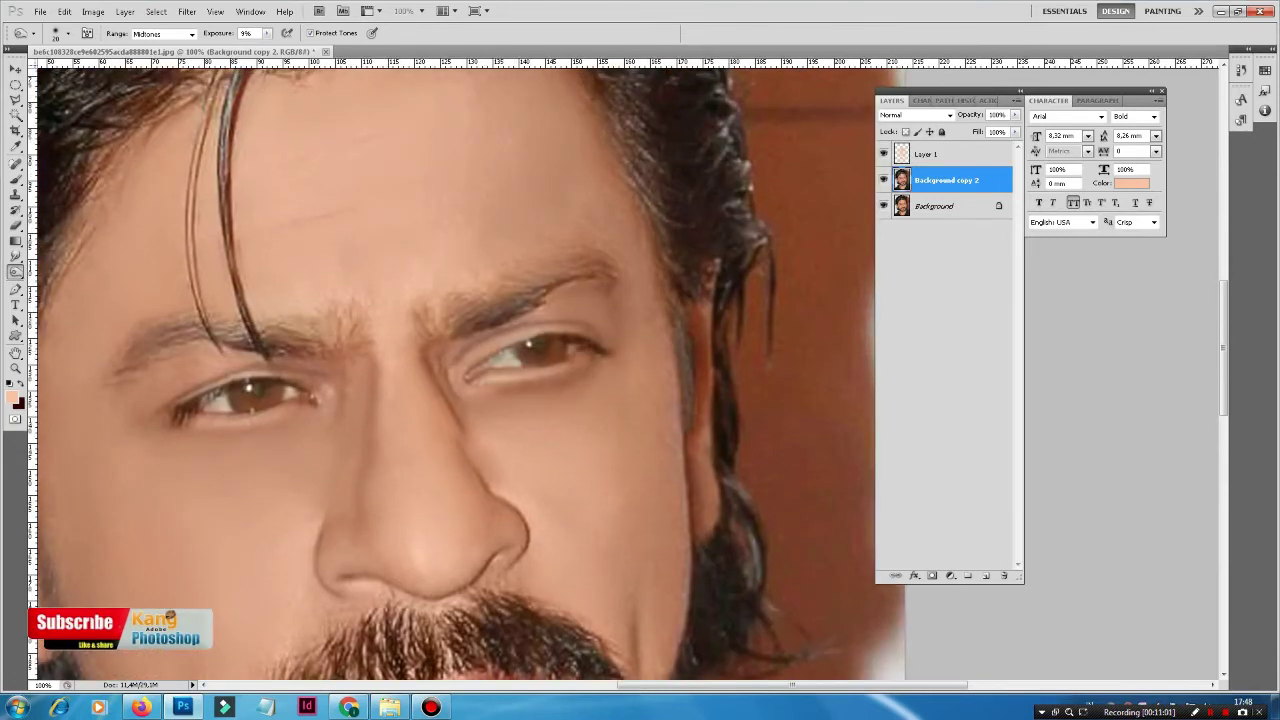
pyautogui.moveTo(400, 400); pyautogui.dragTo(440, 515)
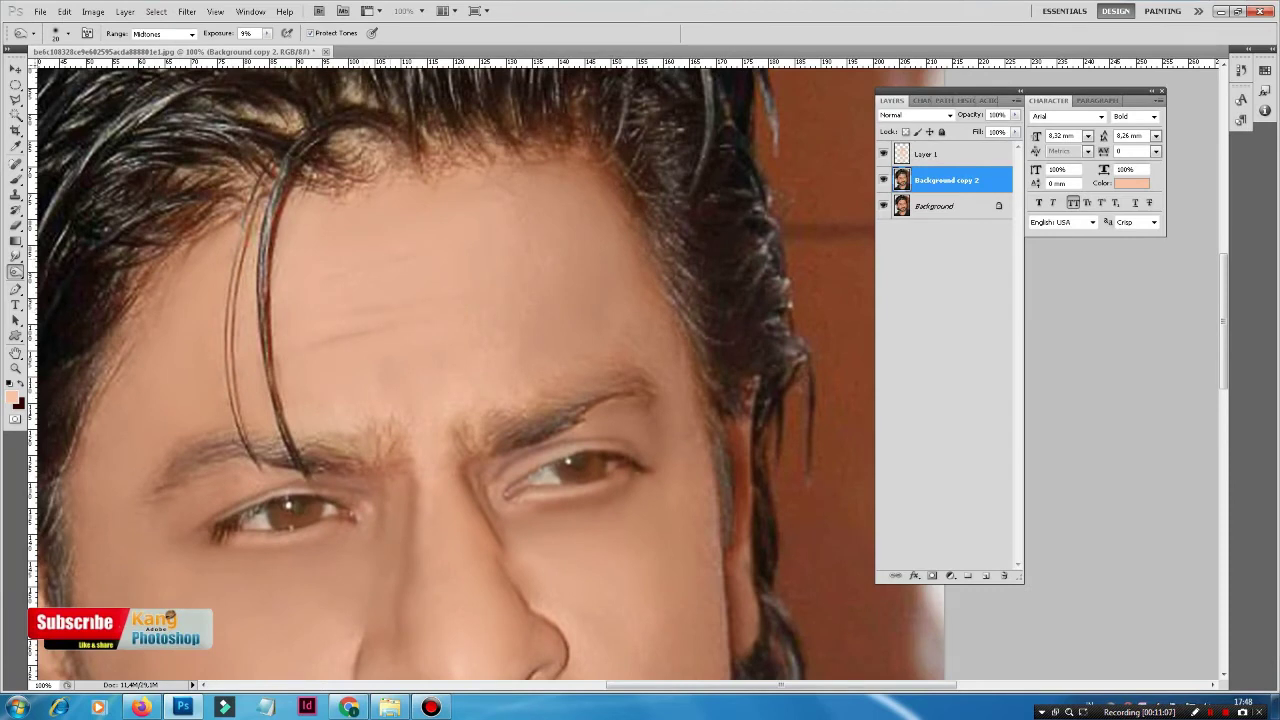
pyautogui.hotkey('ctrl', '-')
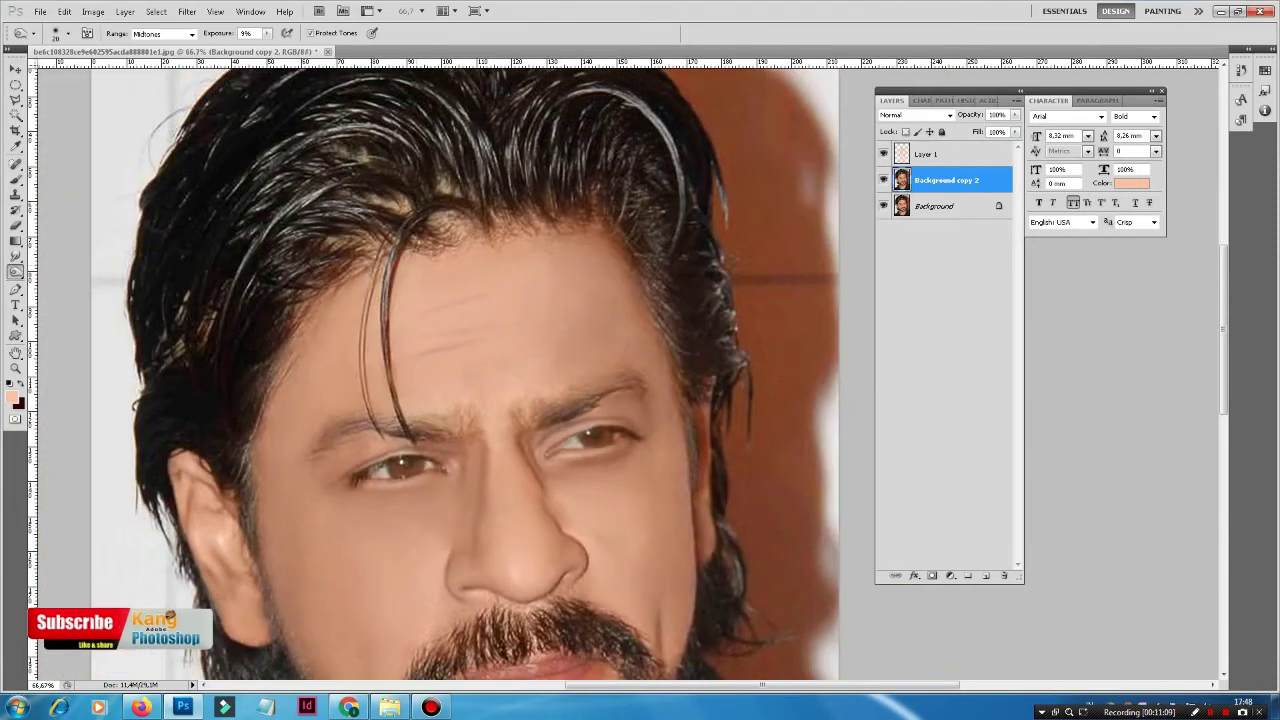
pyautogui.press('r')
# Zoom to 200% on the forehead and enlarge the Smudge brush to 67 px
pyautogui.hotkey('ctrl', '+')
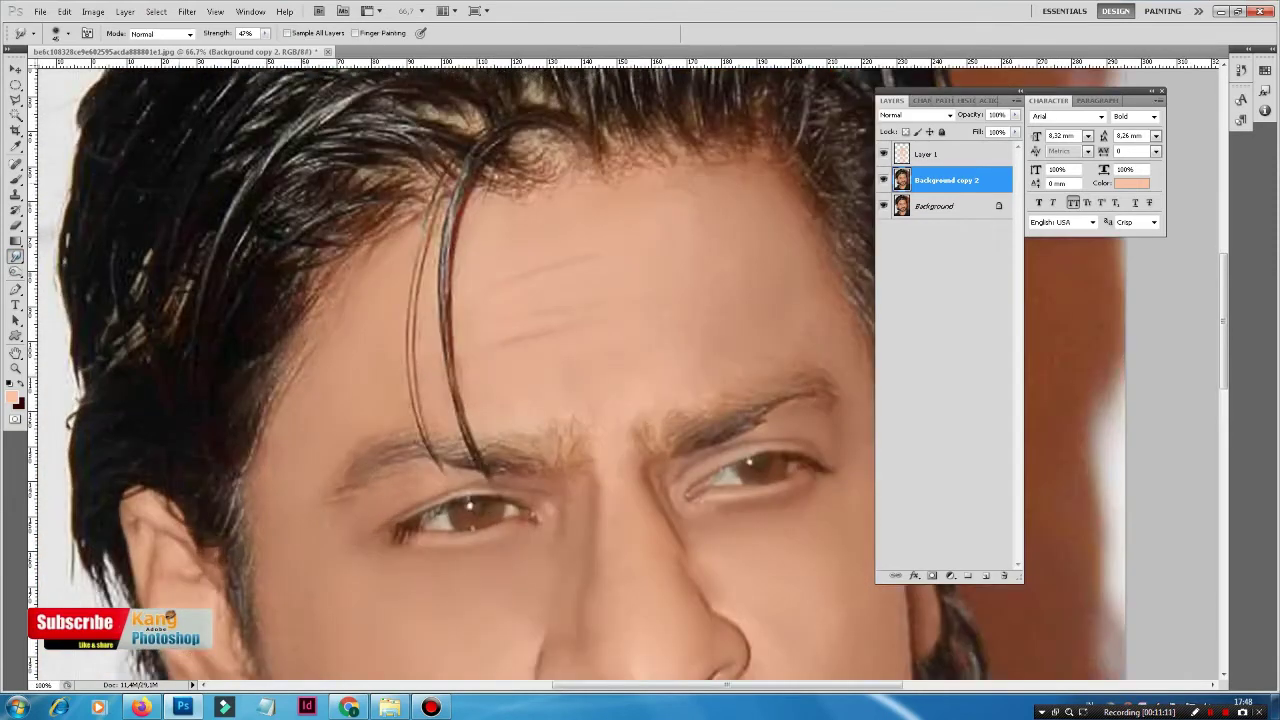
pyautogui.hotkey('ctrl', '+')
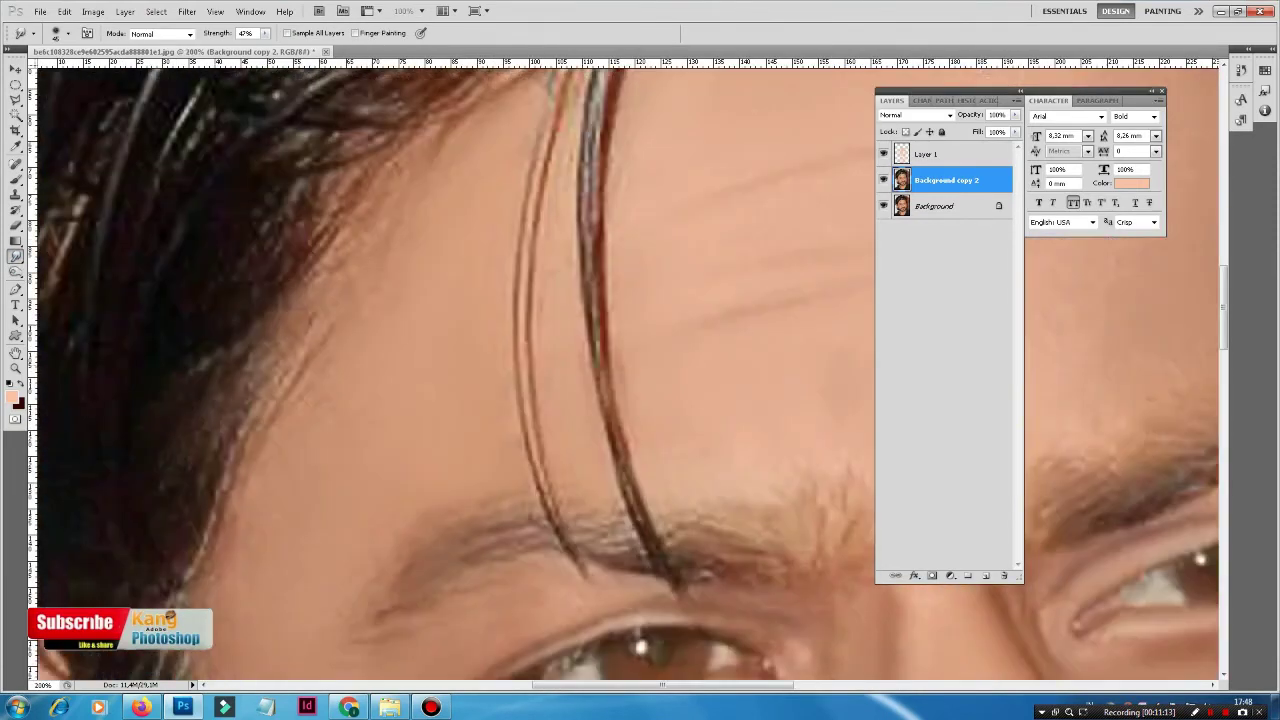
pyautogui.rightClick(428, 310)
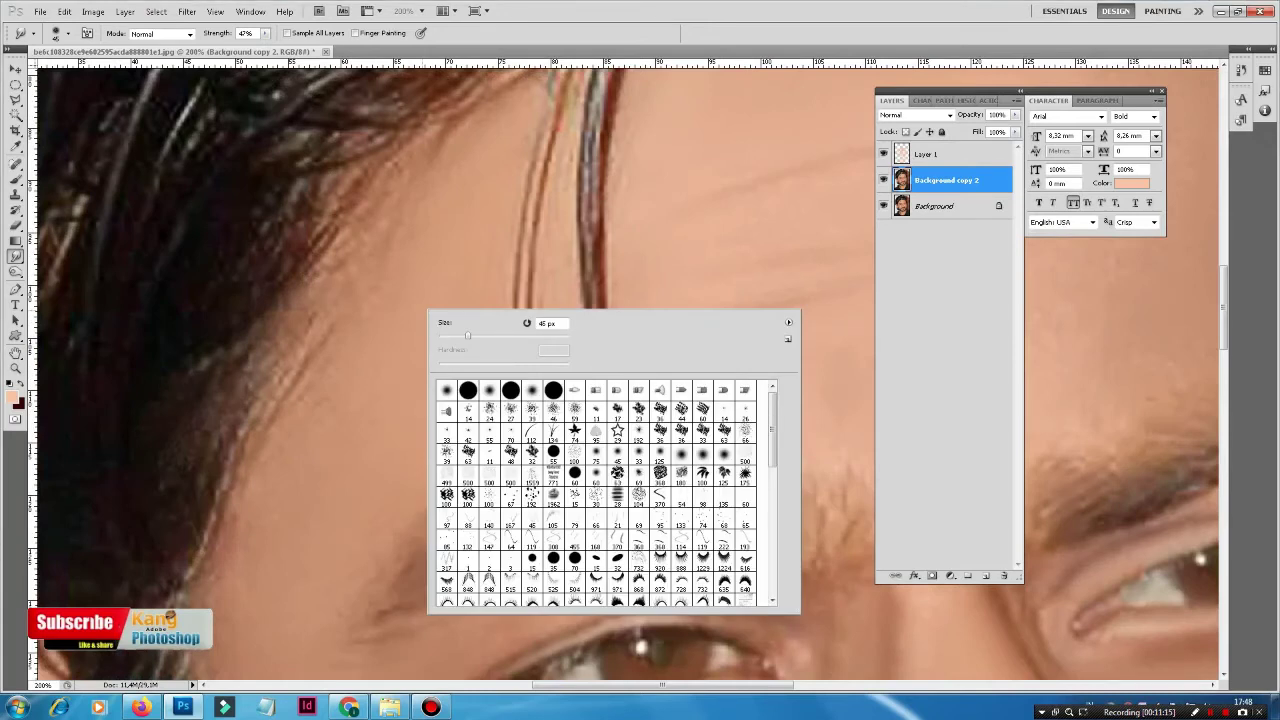
pyautogui.moveTo(467, 336)
pyautogui.mouseDown()
pyautogui.moveTo(481, 336)
pyautogui.moveTo(464, 336)
pyautogui.mouseUp()
pyautogui.press('Return')
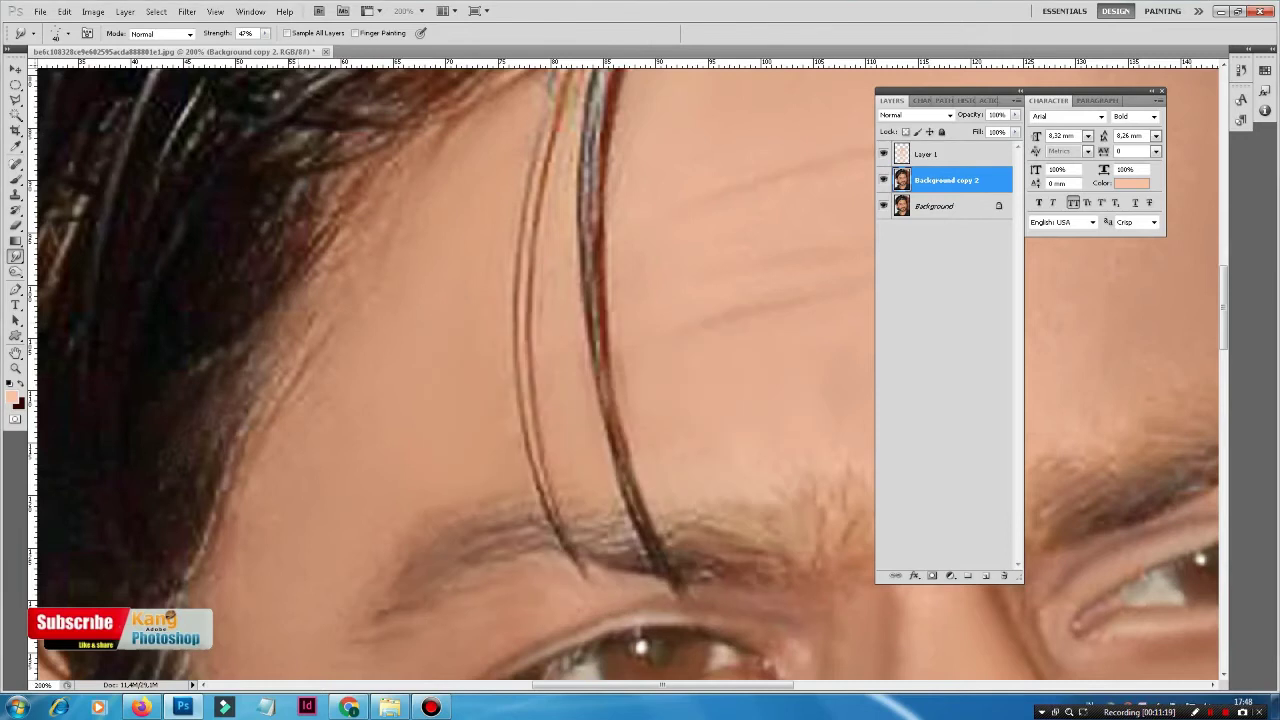
# Pick the soft 65 px round brush tip and reduce it to a smaller size
pyautogui.rightClick(380, 246)
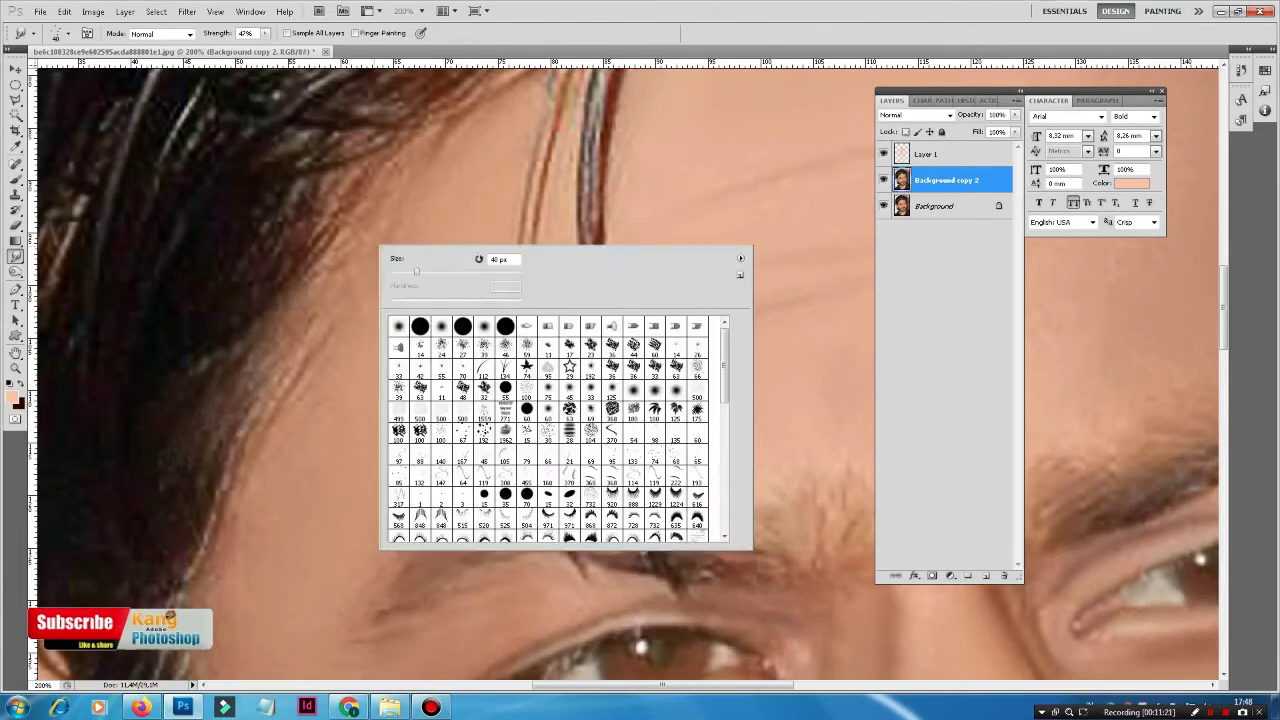
pyautogui.scroll(-2, 555, 430)
pyautogui.scroll(-2, 555, 430)
pyautogui.scroll(-2, 555, 430)
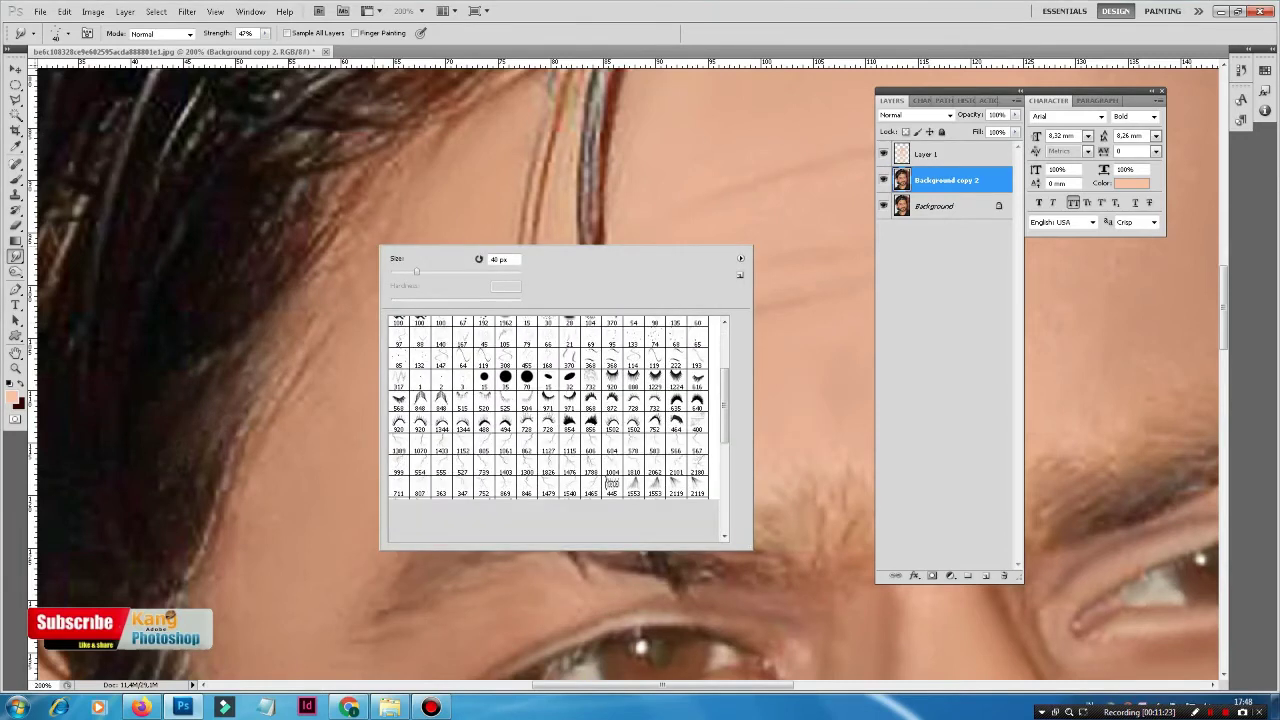
pyautogui.scroll(-2, 555, 430)
pyautogui.scroll(-2, 555, 430)
pyautogui.scroll(-2, 555, 430)
pyautogui.scroll(-2, 555, 430)
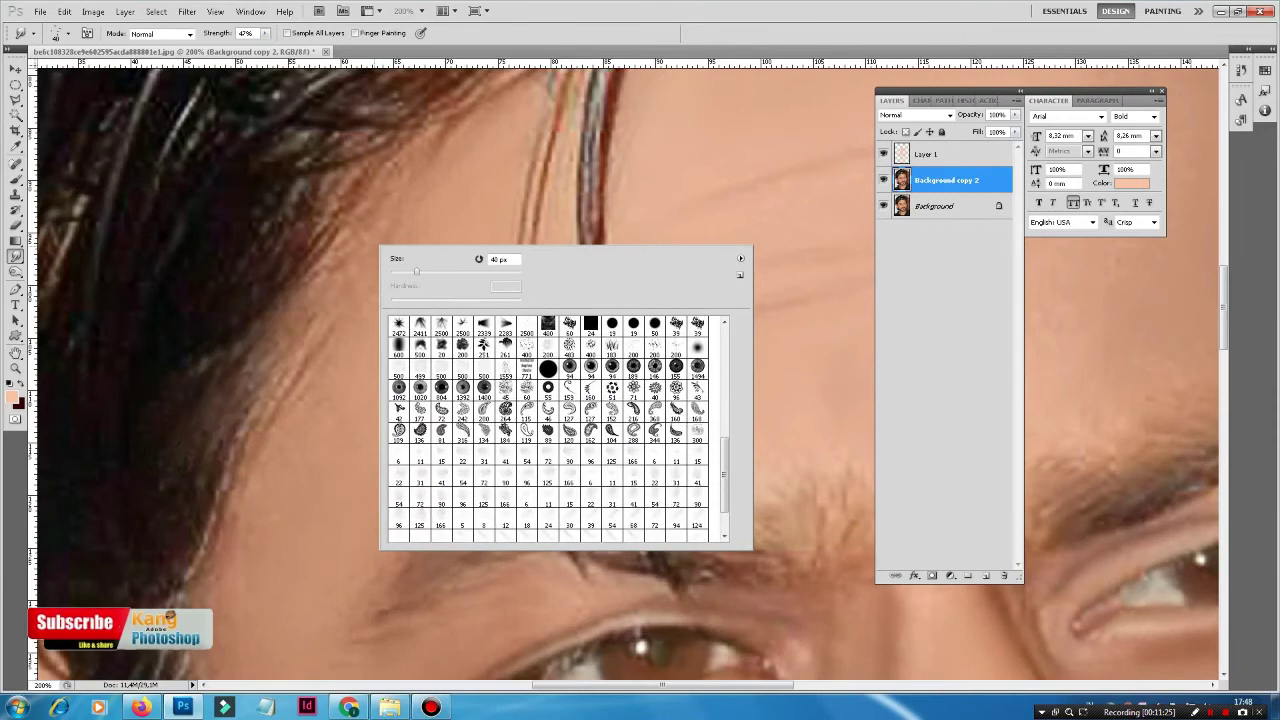
pyautogui.scroll(-2, 555, 430)
pyautogui.click(633, 530)
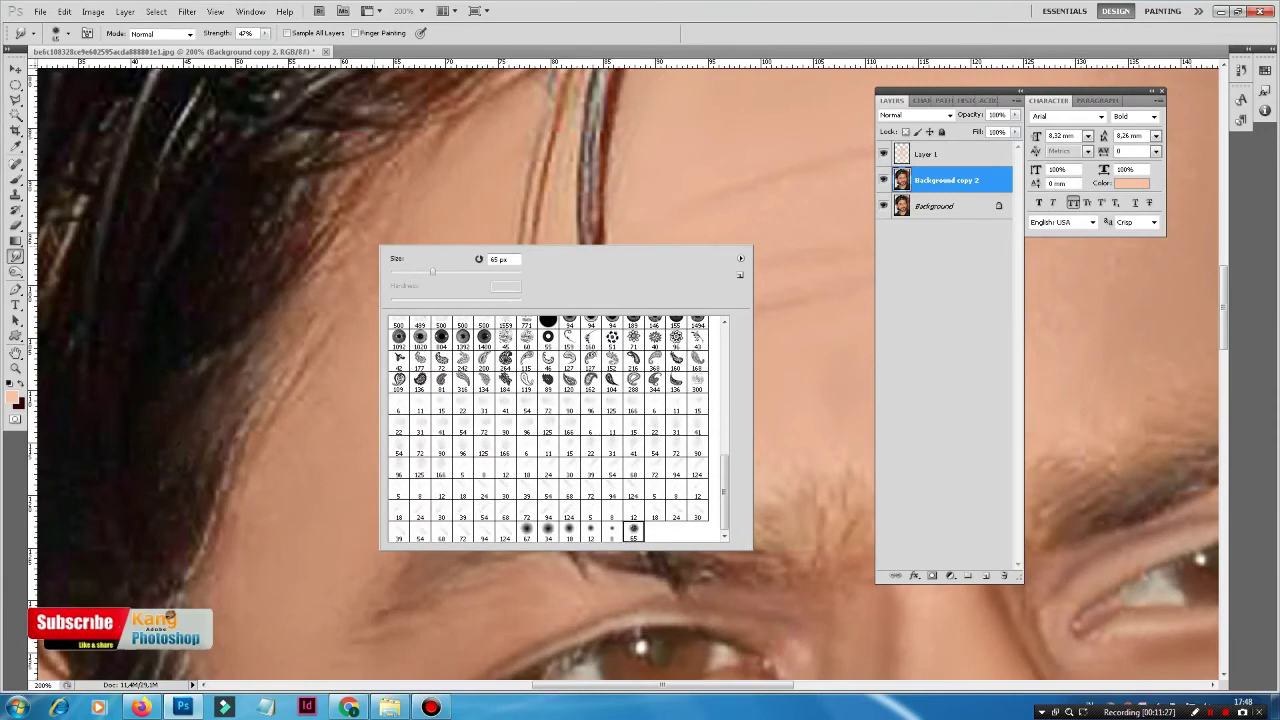
pyautogui.moveTo(397, 259); pyautogui.dragTo(380, 259)
# Raise the Smudge strength to about 70% and recheck the brush tip settings
pyautogui.moveTo(265, 33); pyautogui.dragTo(285, 48)
pyautogui.rightClick(320, 310)
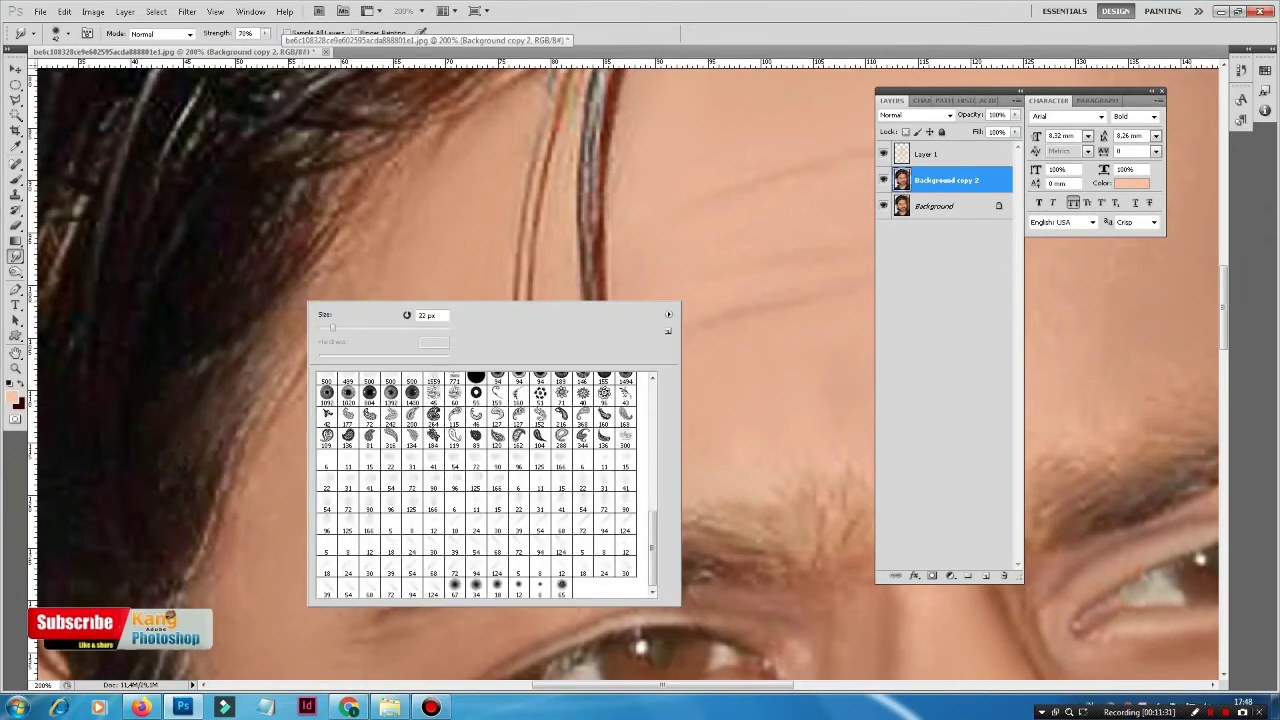
pyautogui.press('Return')
pyautogui.rightClick(322, 330)
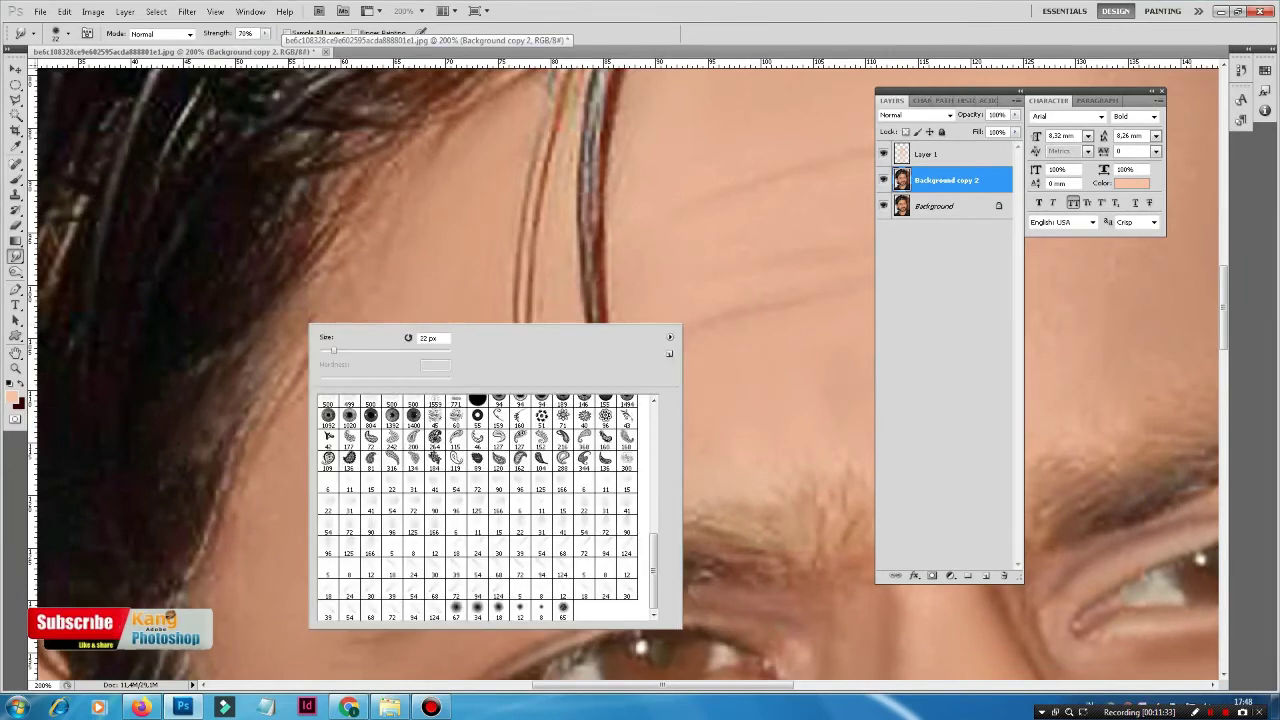
pyautogui.press('Return')
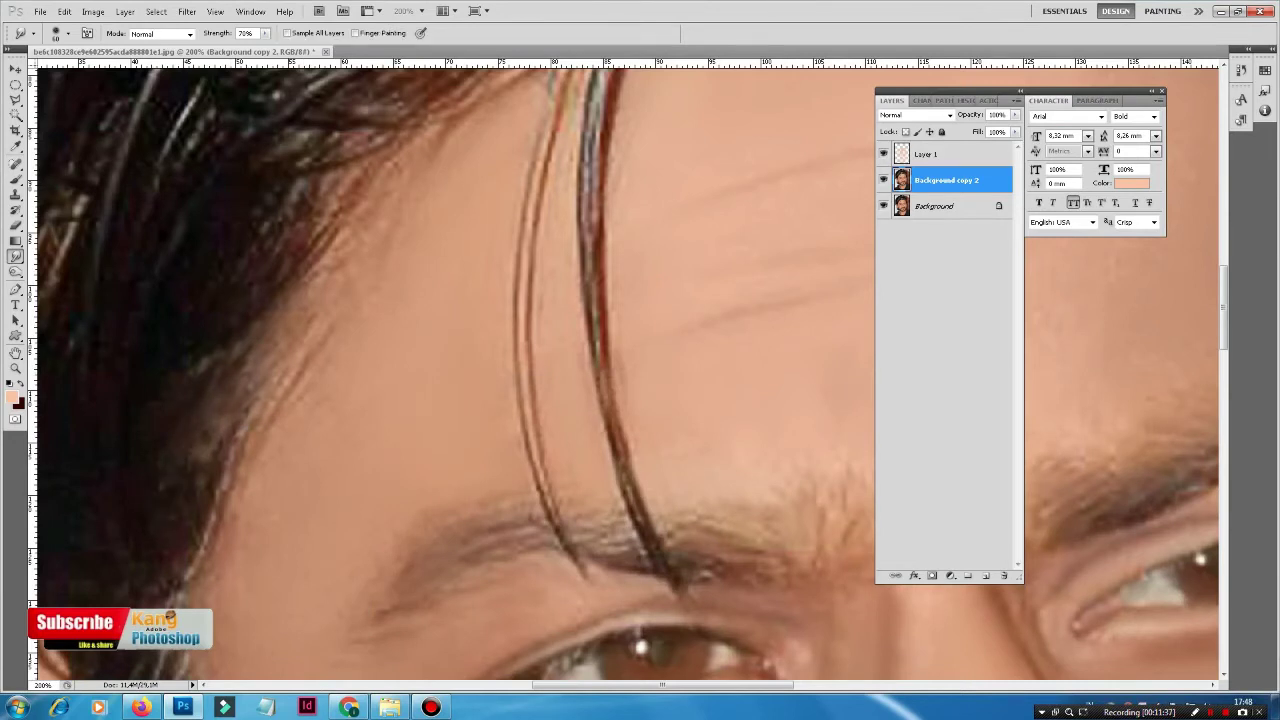
# Lower the Smudge strength to 28% and smudge the hairline edges into the forehead at 200%
pyautogui.click(265, 33)
pyautogui.press('Return')
pyautogui.moveTo(170, 500)
pyautogui.mouseDown()
pyautogui.moveTo(195, 455)
pyautogui.moveTo(245, 460)
pyautogui.mouseUp()
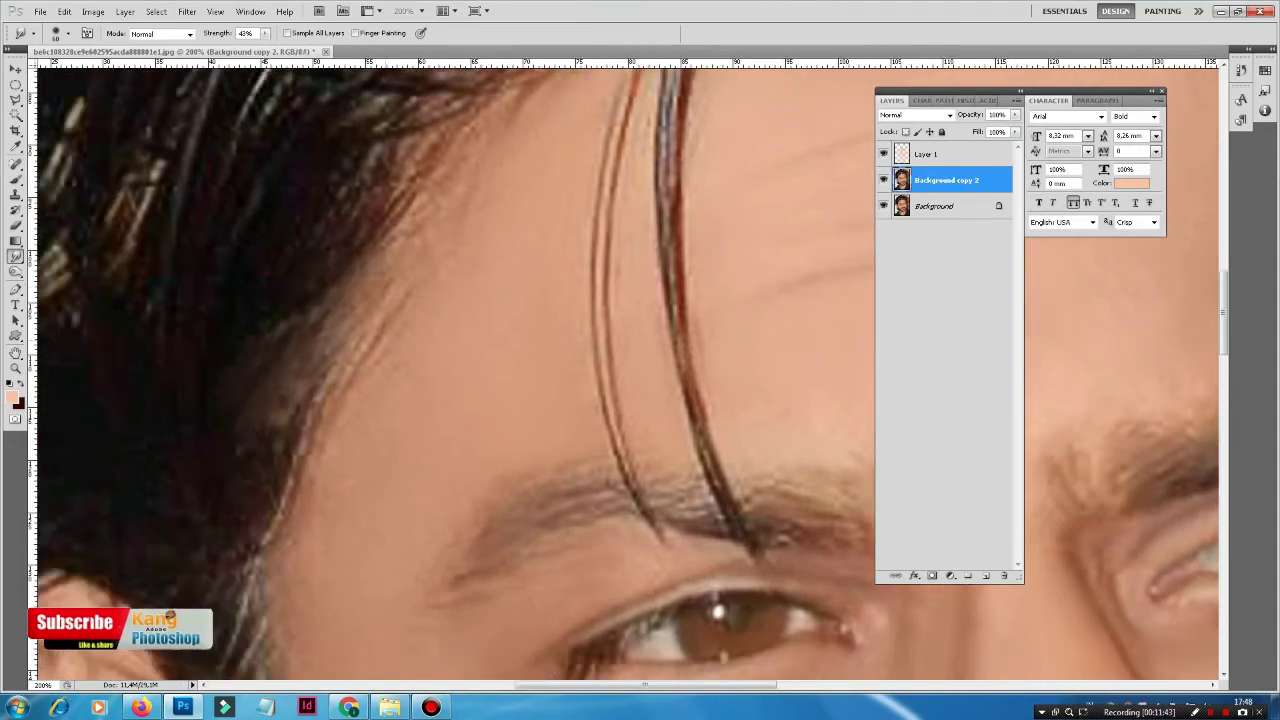
pyautogui.click(265, 33)
pyautogui.moveTo(267, 47); pyautogui.dragTo(253, 47)
pyautogui.rightClick(450, 385)
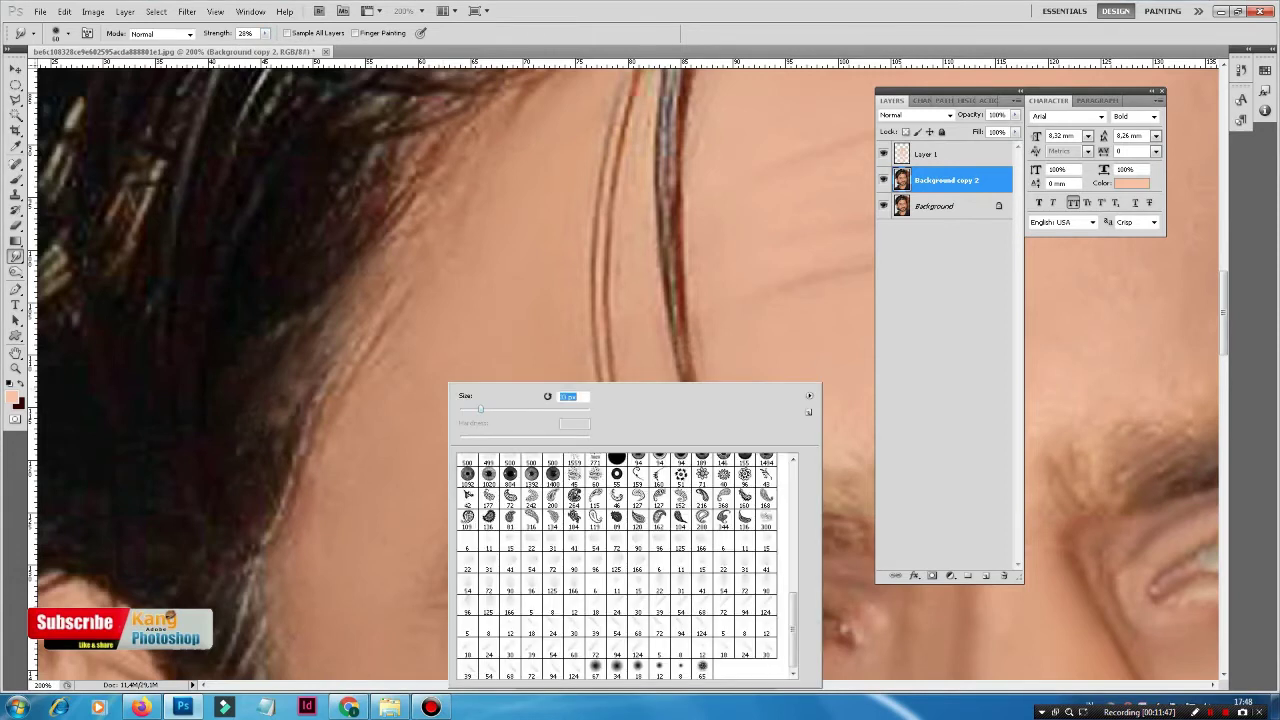
pyautogui.press('Escape')
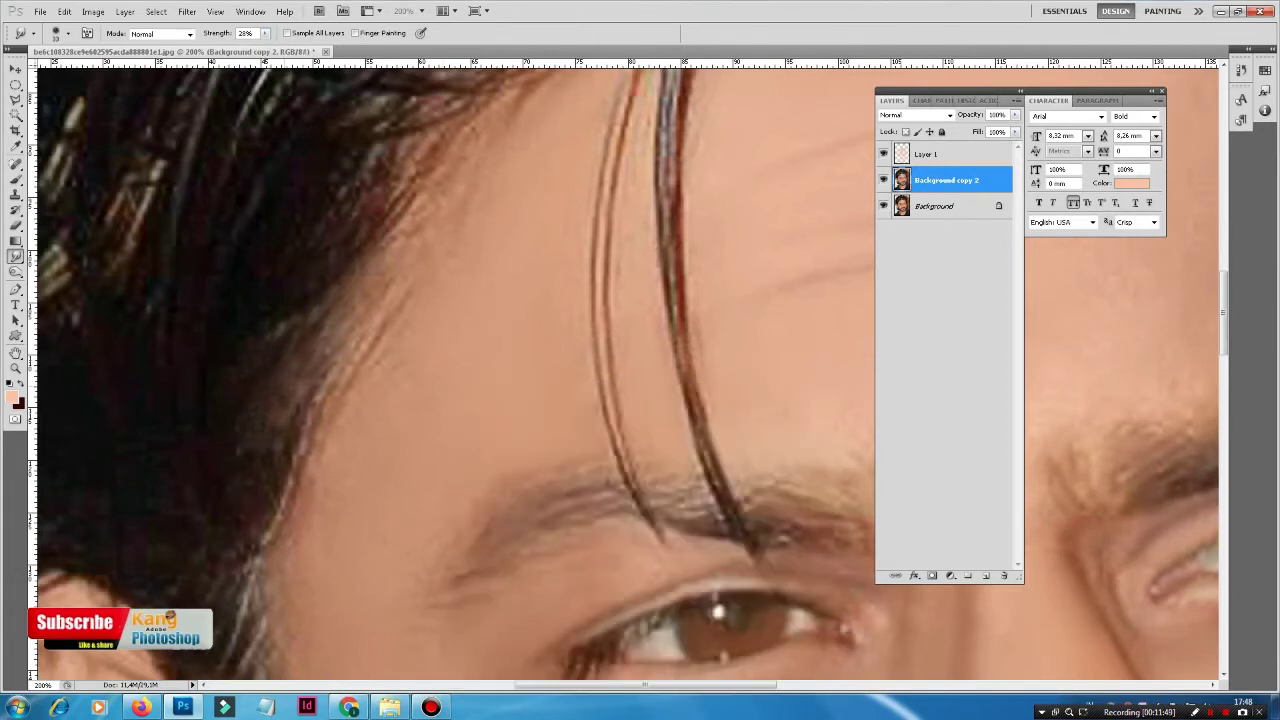
pyautogui.hotkey('ctrl', '-')
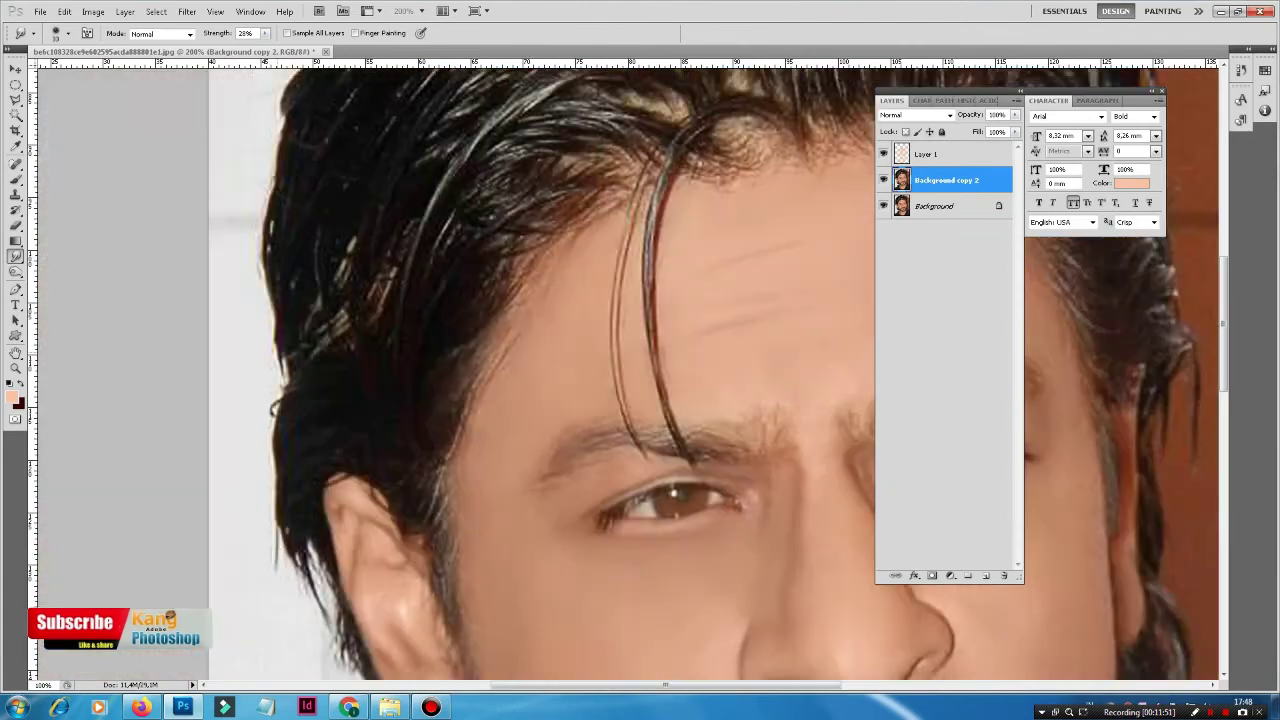
pyautogui.scroll(5, 630, 370)
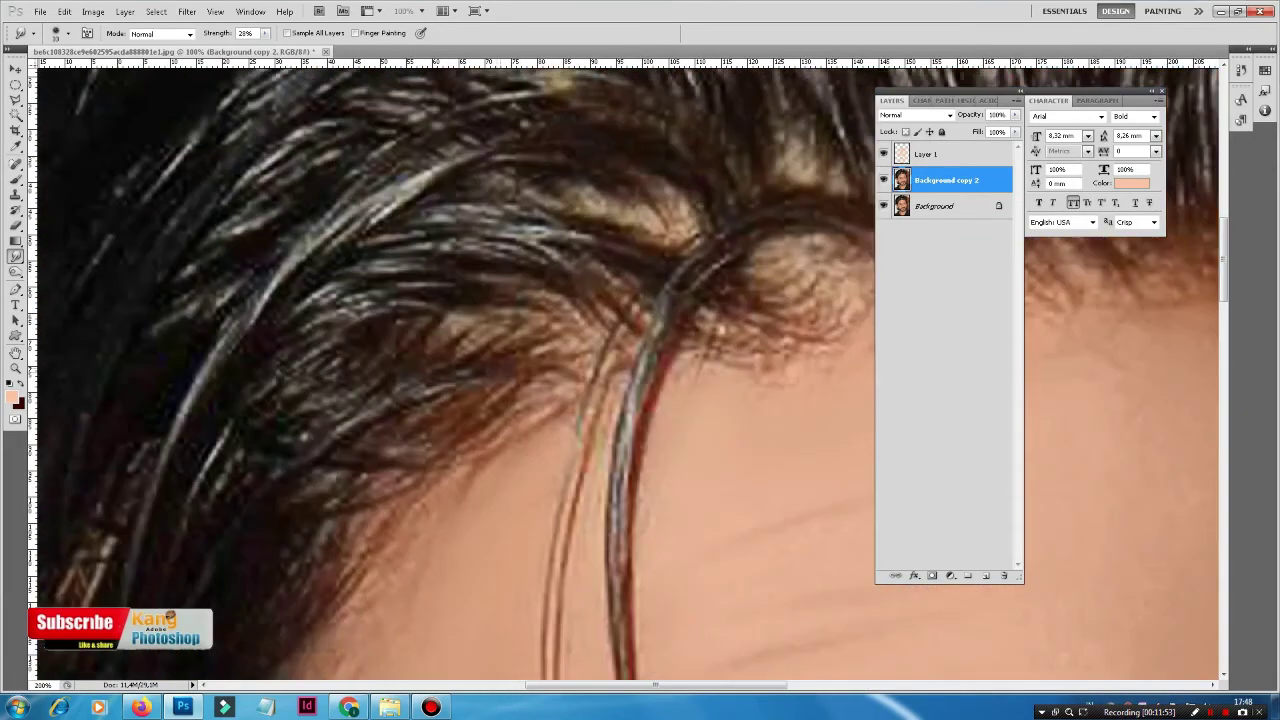
pyautogui.hotkey('ctrl', '+')
pyautogui.moveTo(416, 389); pyautogui.dragTo(452, 389)
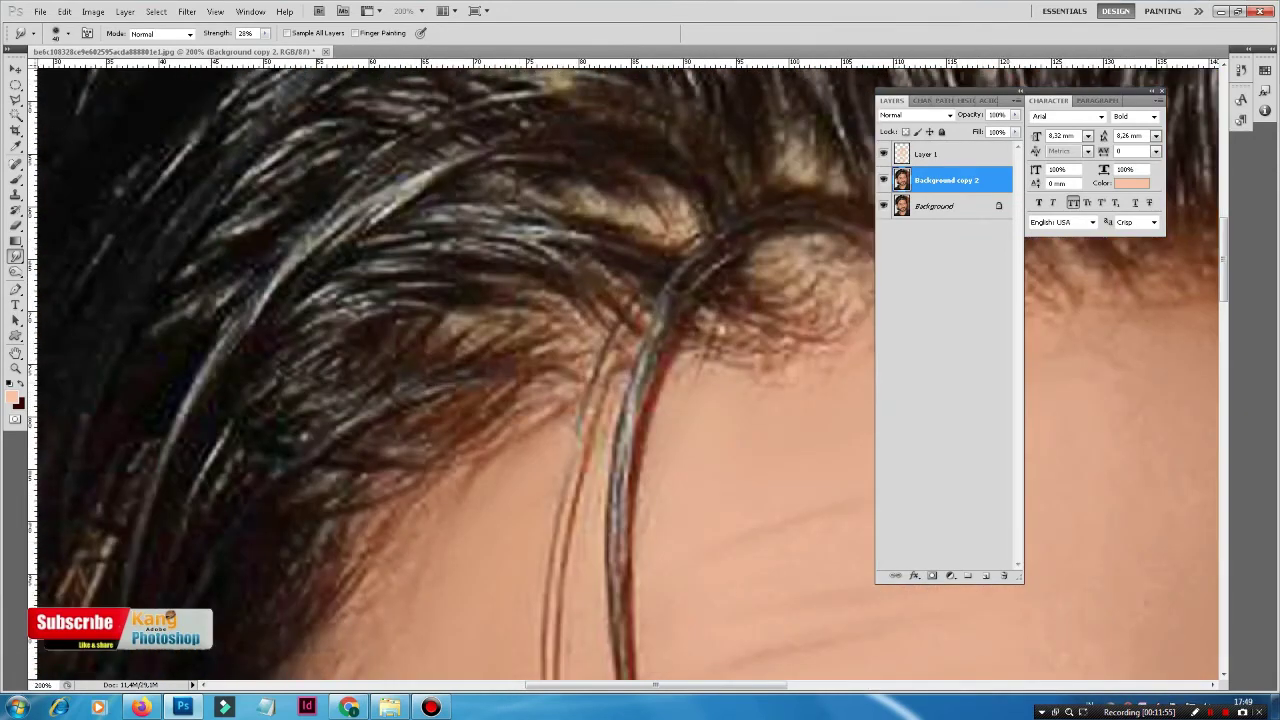
pyautogui.moveTo(346, 426); pyautogui.dragTo(432, 390)
# Raise the strength to 48%, smudge more hair strands along the hairline, then zoom out
pyautogui.moveTo(265, 33); pyautogui.dragTo(279, 46)
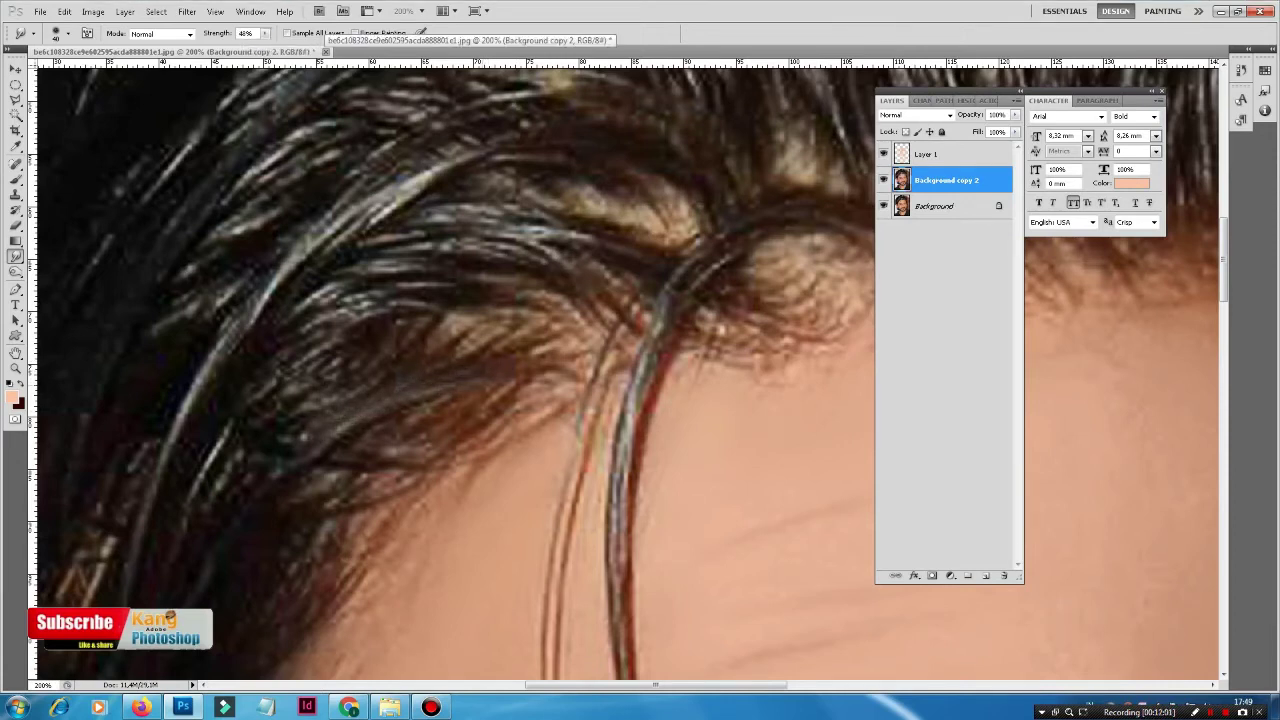
pyautogui.moveTo(366, 448); pyautogui.dragTo(348, 436)
pyautogui.moveTo(485, 414); pyautogui.dragTo(386, 458)
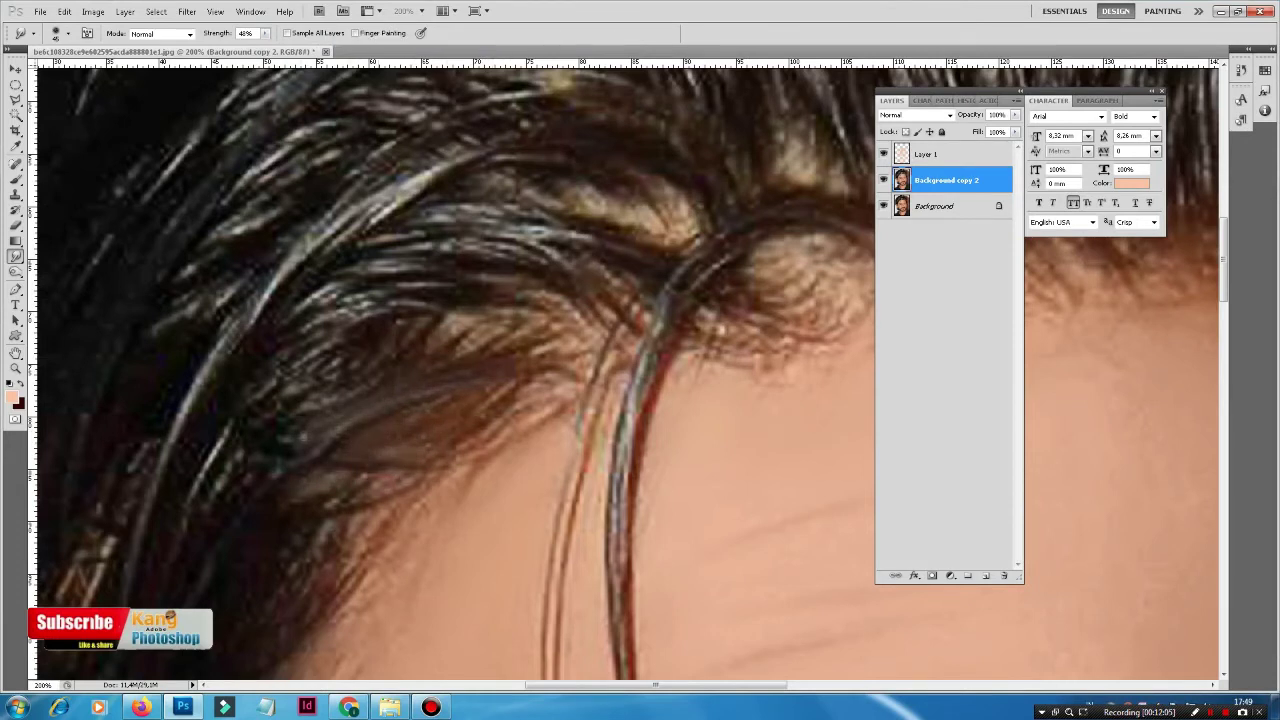
pyautogui.moveTo(287, 415); pyautogui.dragTo(307, 363)
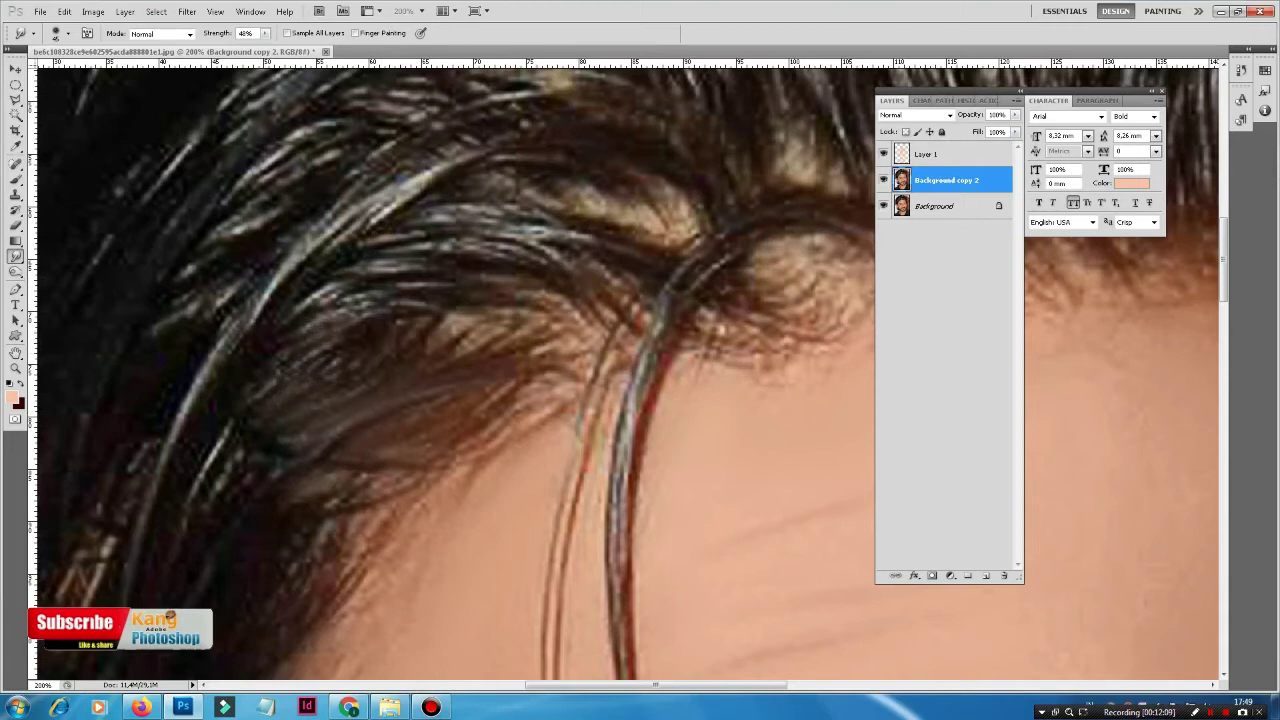
pyautogui.moveTo(540, 249); pyautogui.dragTo(396, 270)
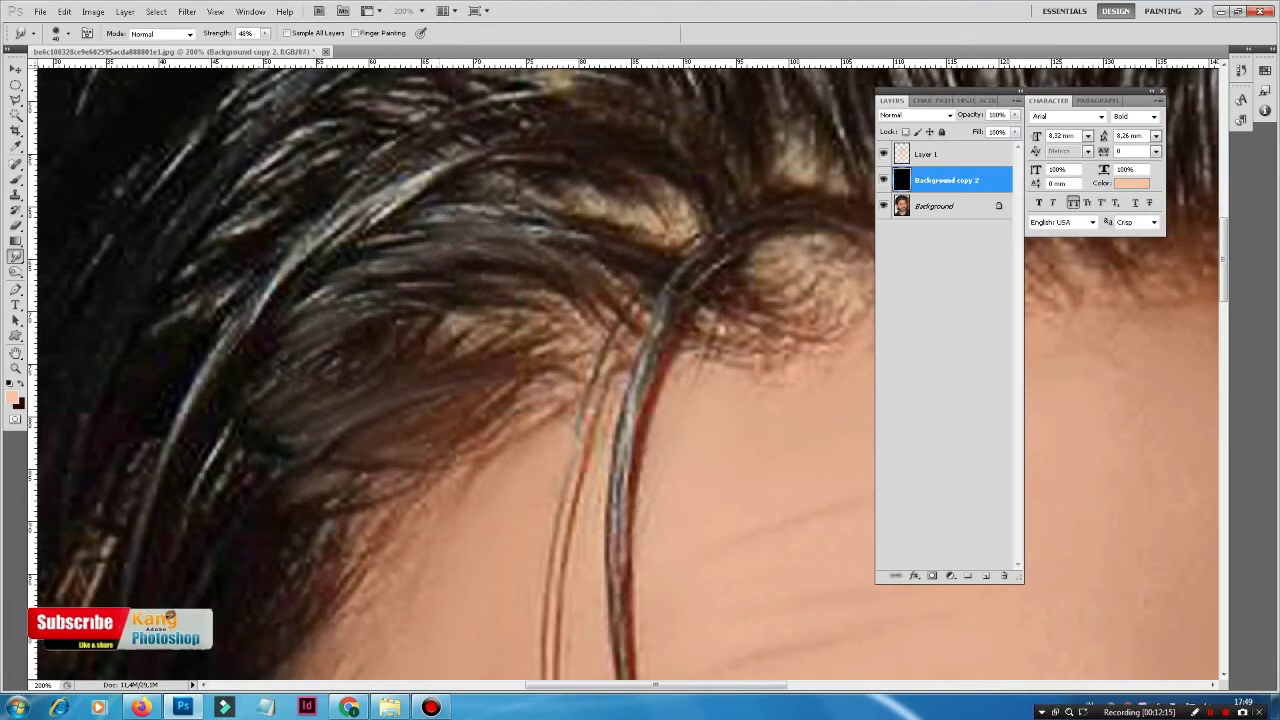
pyautogui.moveTo(500, 240); pyautogui.dragTo(450, 490)
pyautogui.moveTo(850, 250); pyautogui.dragTo(850, 395)
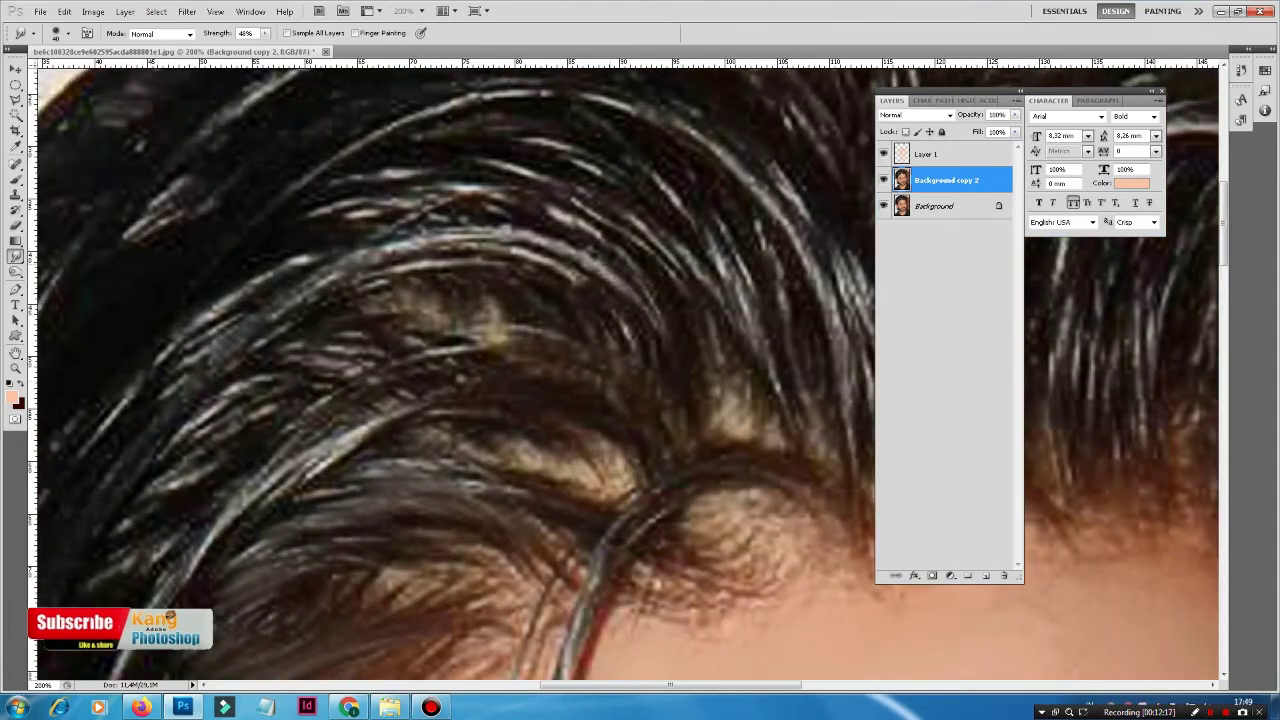
pyautogui.hotkey('ctrl', '-')
# Set Smudge strength to 61% and lightly smudge the hair at the side of the head
pyautogui.hotkey('ctrl', '-')
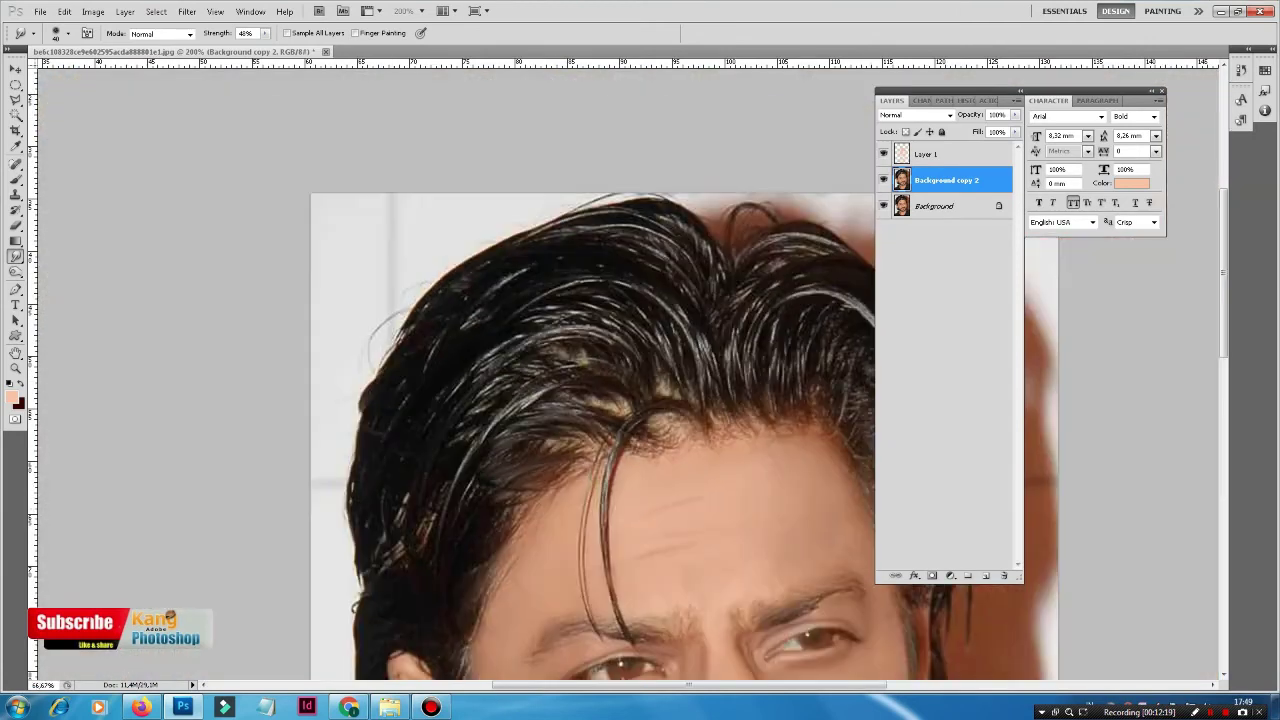
pyautogui.hotkey('ctrl', '-')
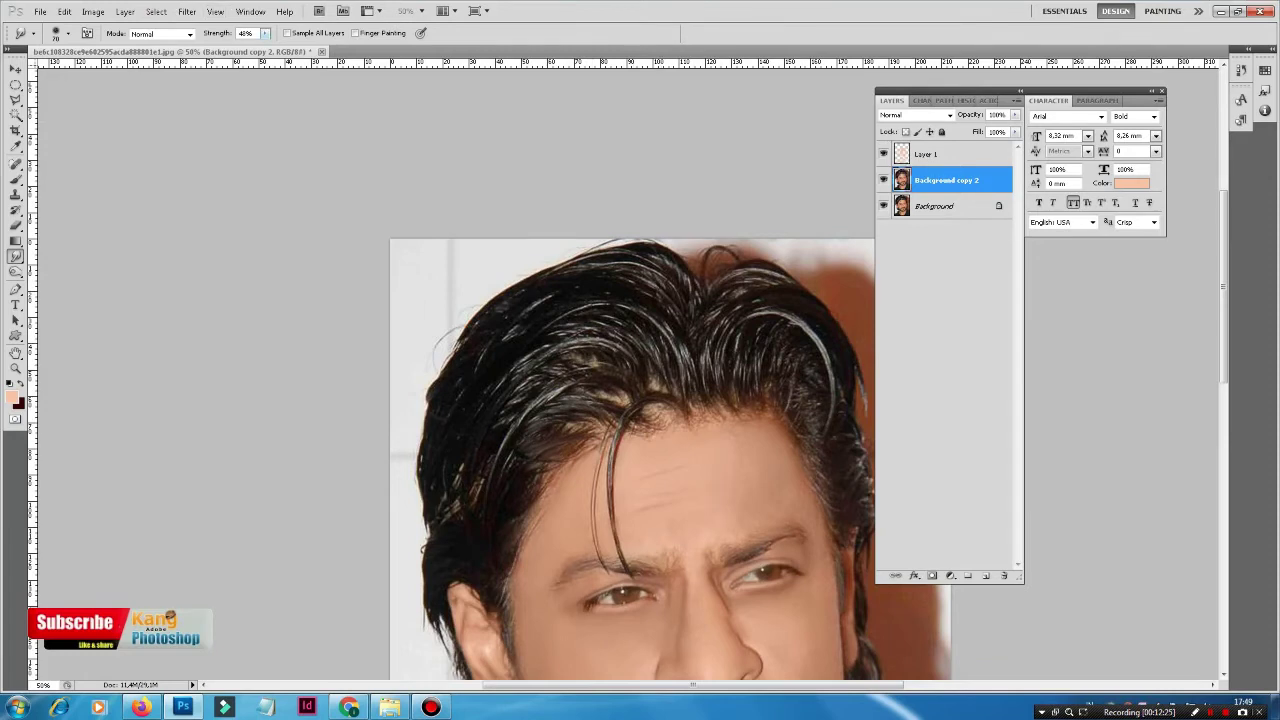
pyautogui.click(265, 33)
pyautogui.press('Return')
pyautogui.moveTo(708, 348); pyautogui.dragTo(711, 338)
pyautogui.moveTo(818, 464); pyautogui.dragTo(852, 480)
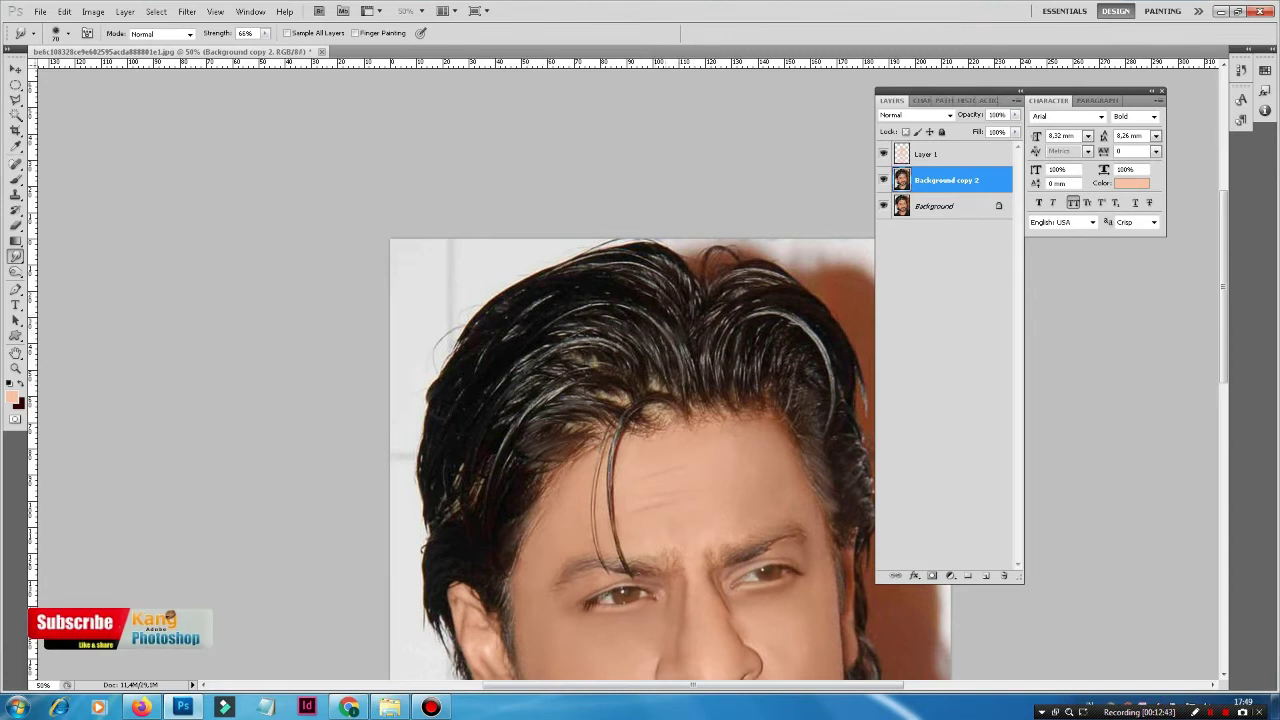
pyautogui.moveTo(682, 340); pyautogui.dragTo(636, 122)
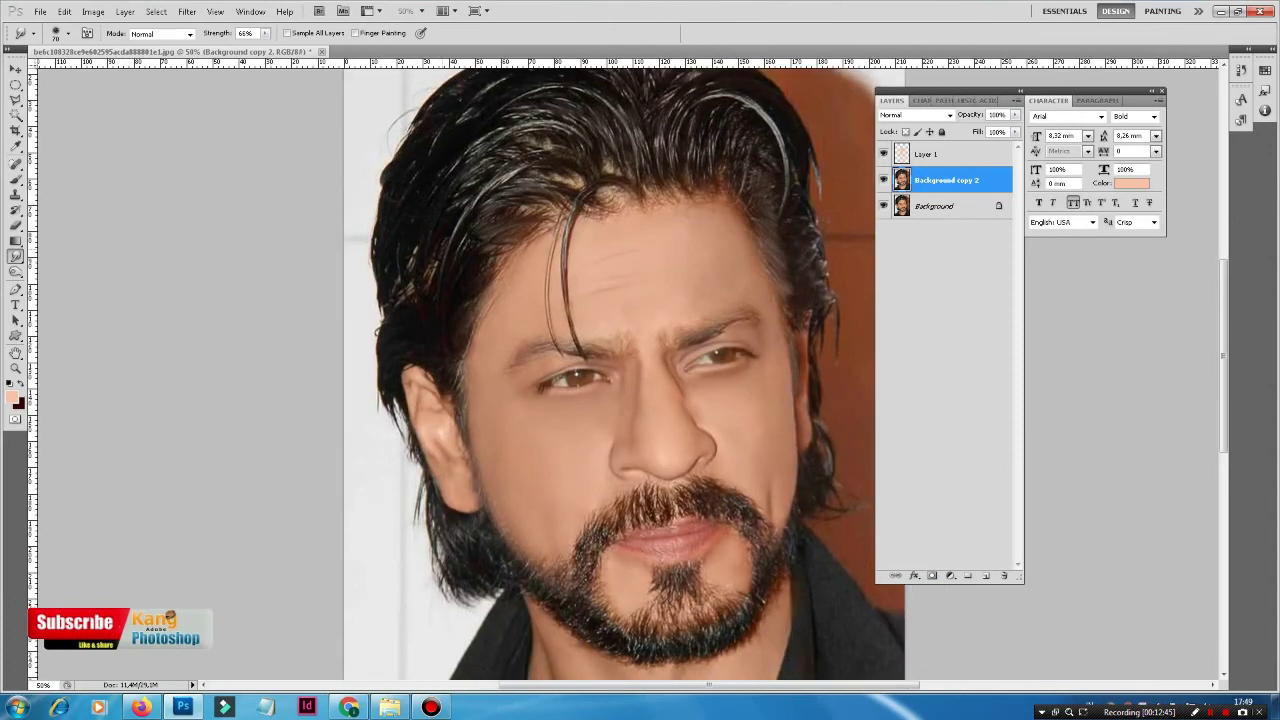
# Zoom to 100% and smudge the dark chin patch and beard edges beside the mouth
pyautogui.hotkey('ctrl', '+')
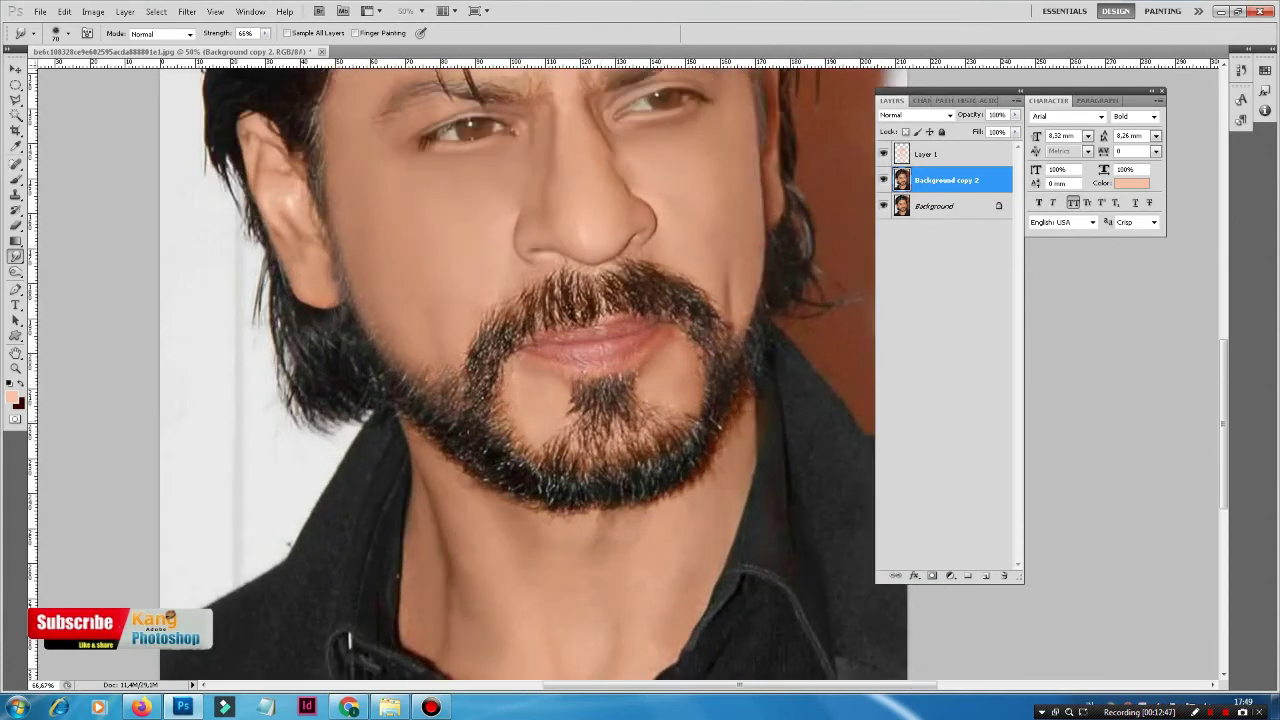
pyautogui.hotkey('ctrl', '+')
pyautogui.moveTo(624, 390)
pyautogui.mouseDown()
pyautogui.moveTo(566, 398)
pyautogui.moveTo(634, 392)
pyautogui.moveTo(641, 361)
pyautogui.moveTo(612, 392)
pyautogui.moveTo(667, 436)
pyautogui.moveTo(660, 466)
pyautogui.mouseUp()
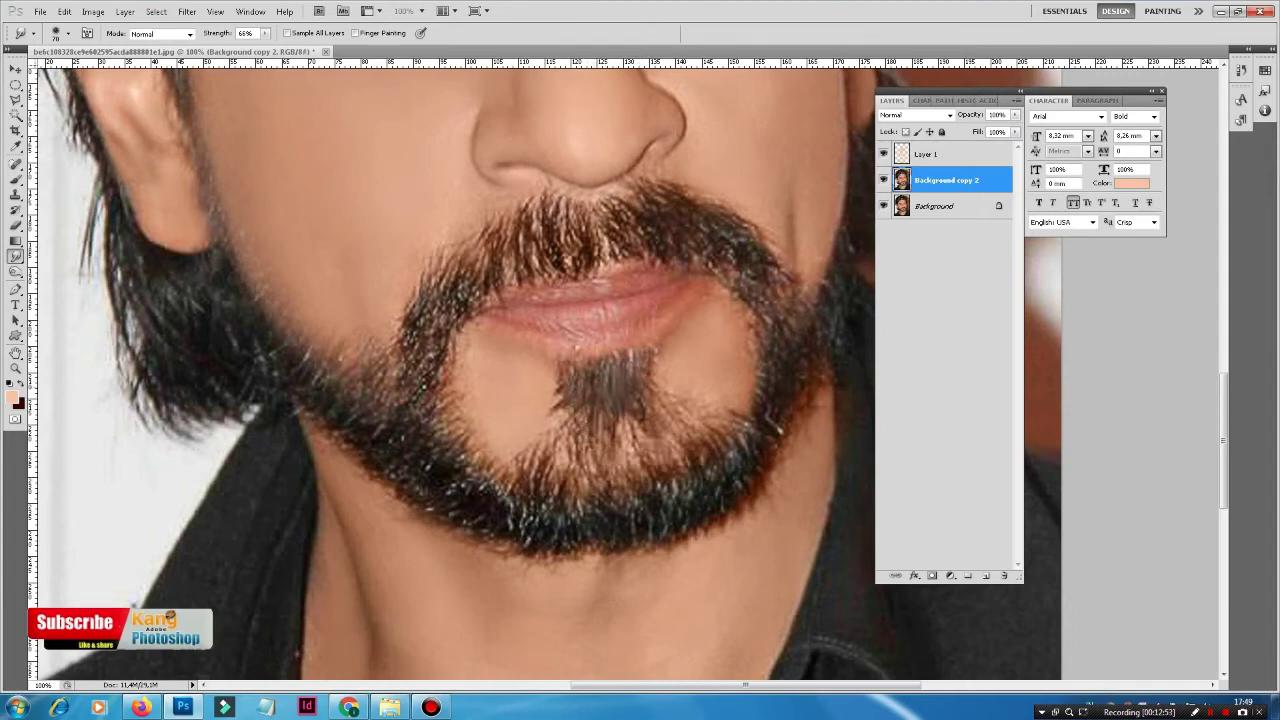
pyautogui.moveTo(595, 430); pyautogui.dragTo(579, 376)
pyautogui.moveTo(462, 272)
pyautogui.mouseDown()
pyautogui.moveTo(418, 348)
pyautogui.moveTo(418, 459)
pyautogui.moveTo(451, 440)
pyautogui.moveTo(428, 404)
pyautogui.moveTo(447, 392)
pyautogui.moveTo(425, 378)
pyautogui.mouseUp()
pyautogui.moveTo(405, 436)
pyautogui.mouseDown()
pyautogui.moveTo(392, 458)
pyautogui.moveTo(310, 378)
pyautogui.mouseUp()
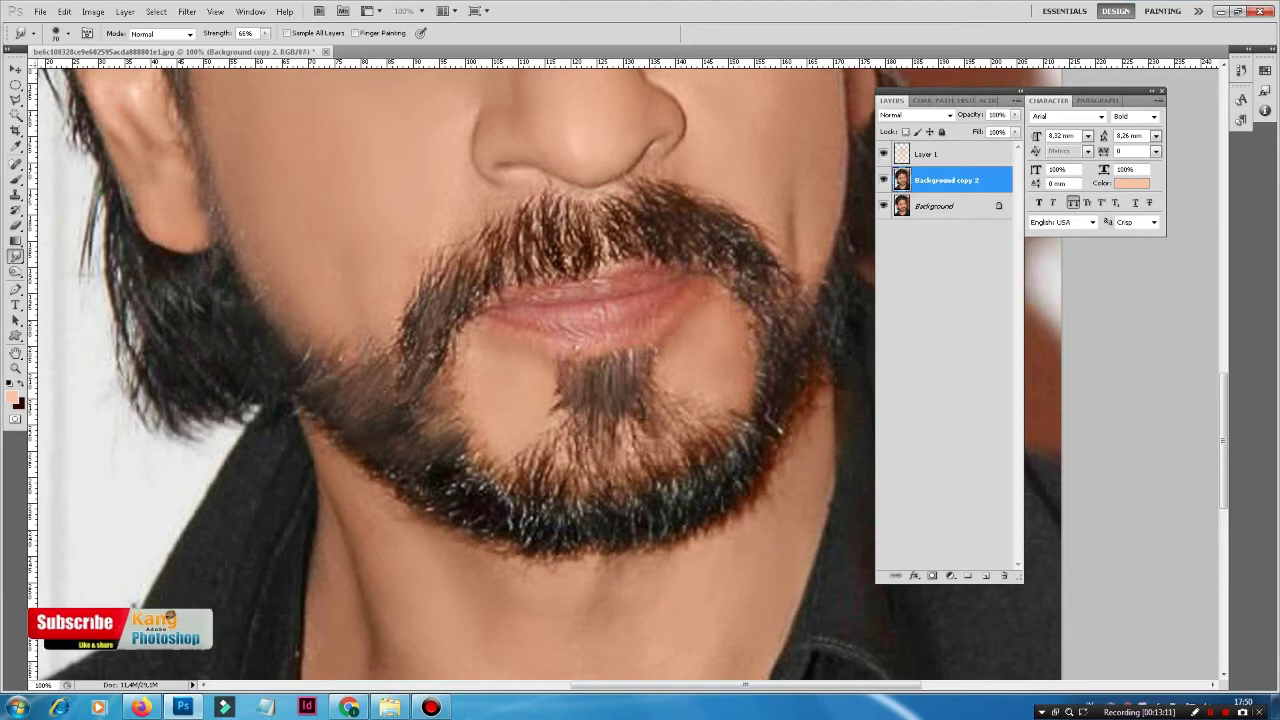
# Set Smudge strength to 40% and smudge the moustache, jaw beard and chin beard
pyautogui.click(265, 33)
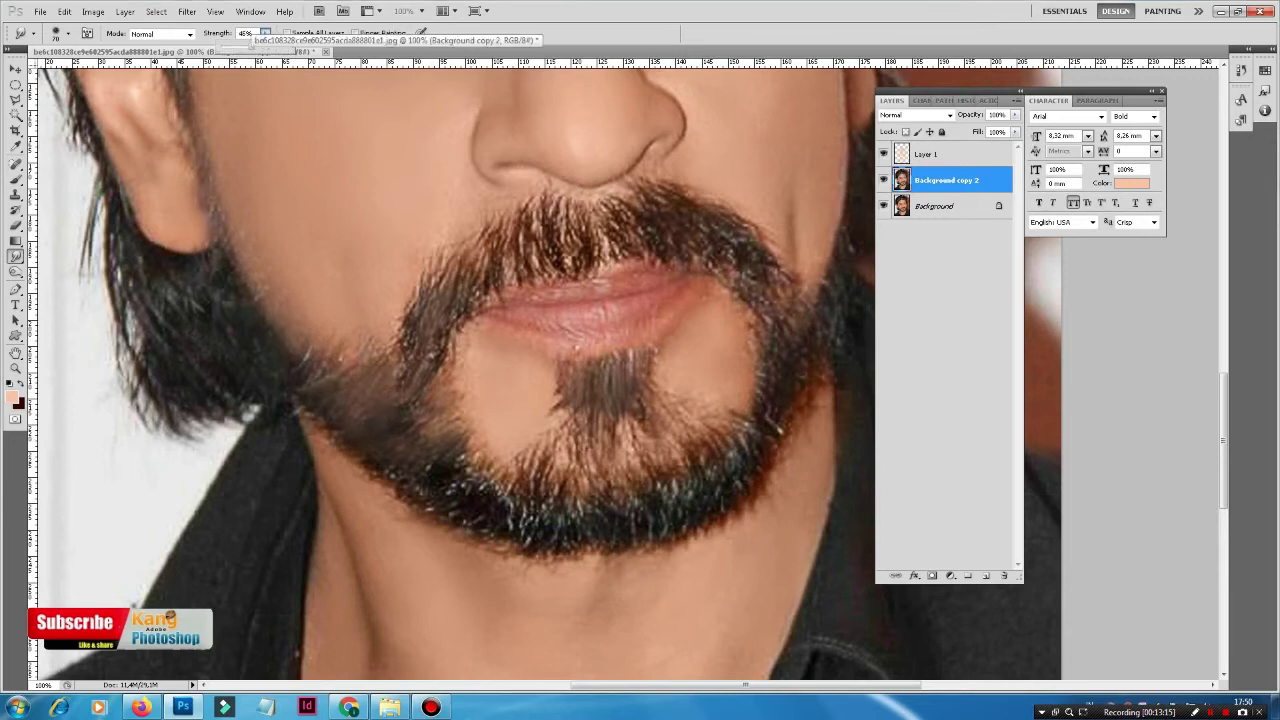
pyautogui.click(263, 36)
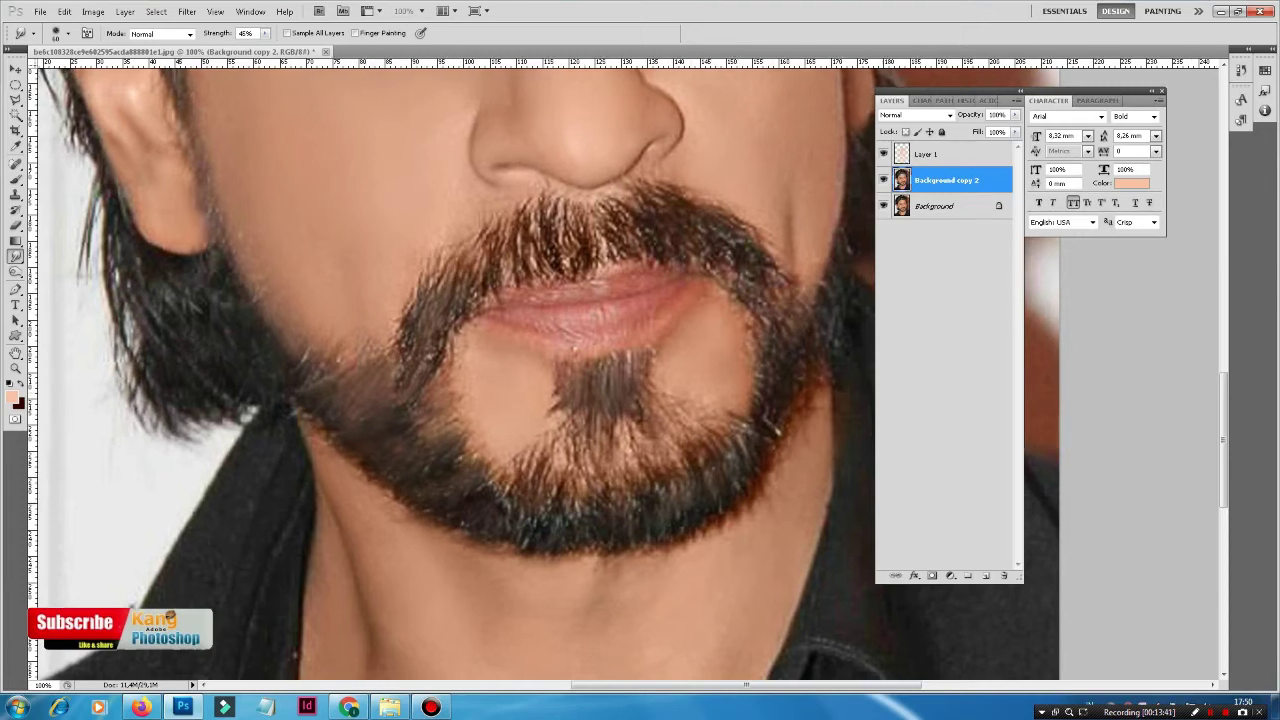
pyautogui.moveTo(692, 535); pyautogui.dragTo(617, 625)
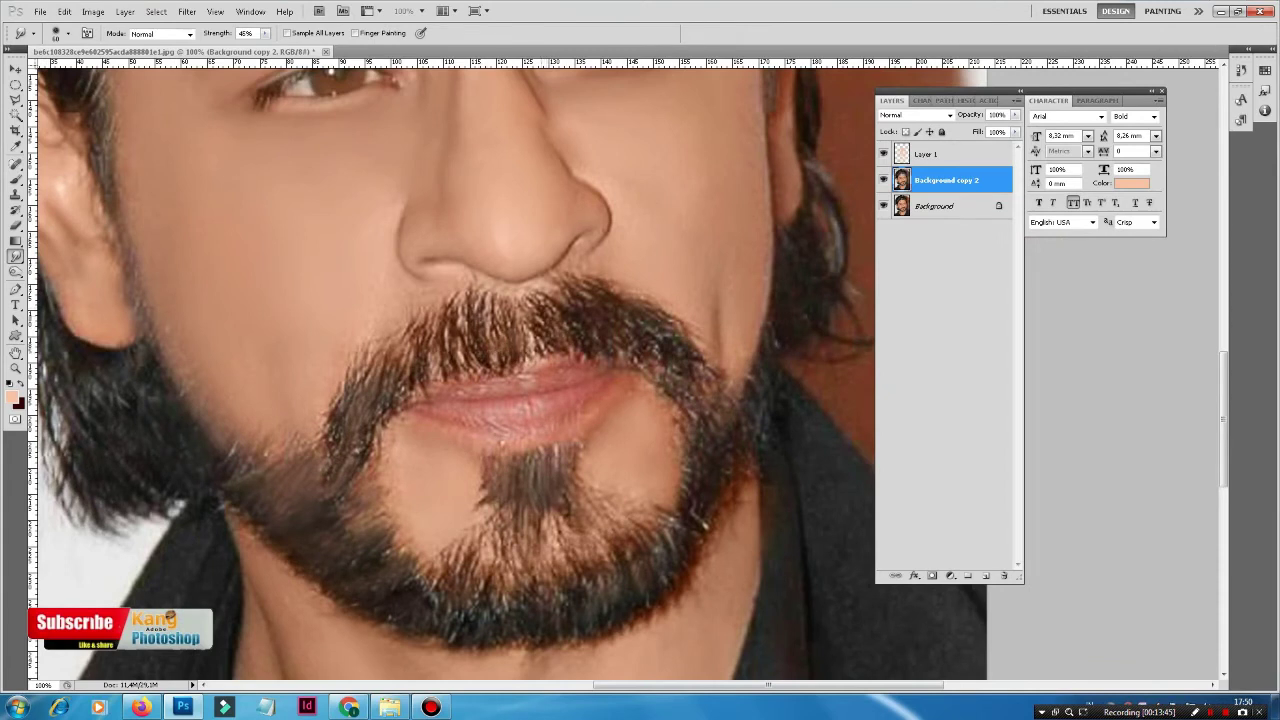
pyautogui.moveTo(577, 319); pyautogui.dragTo(592, 302)
pyautogui.moveTo(666, 348); pyautogui.dragTo(703, 400)
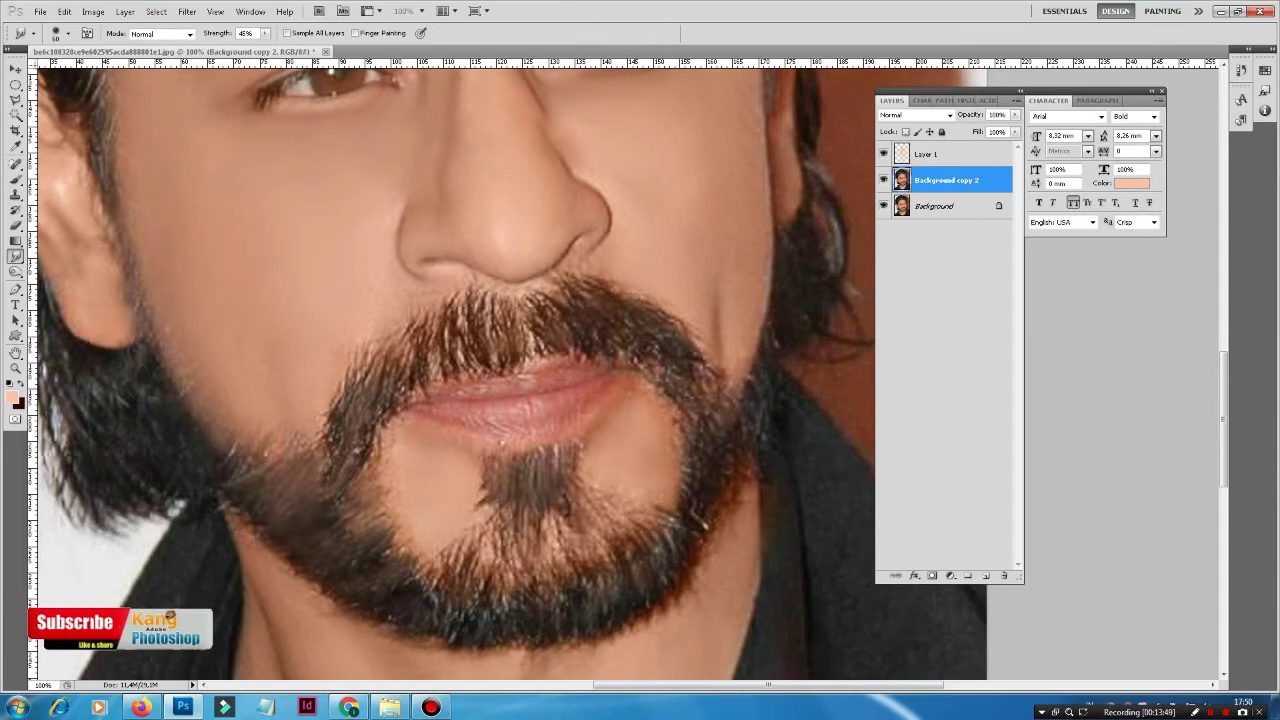
pyautogui.moveTo(672, 543); pyautogui.dragTo(673, 564)
# Smudge the hair edge, thin strands and hairline above the forehead into the skin
pyautogui.moveTo(500, 330); pyautogui.dragTo(510, 470)
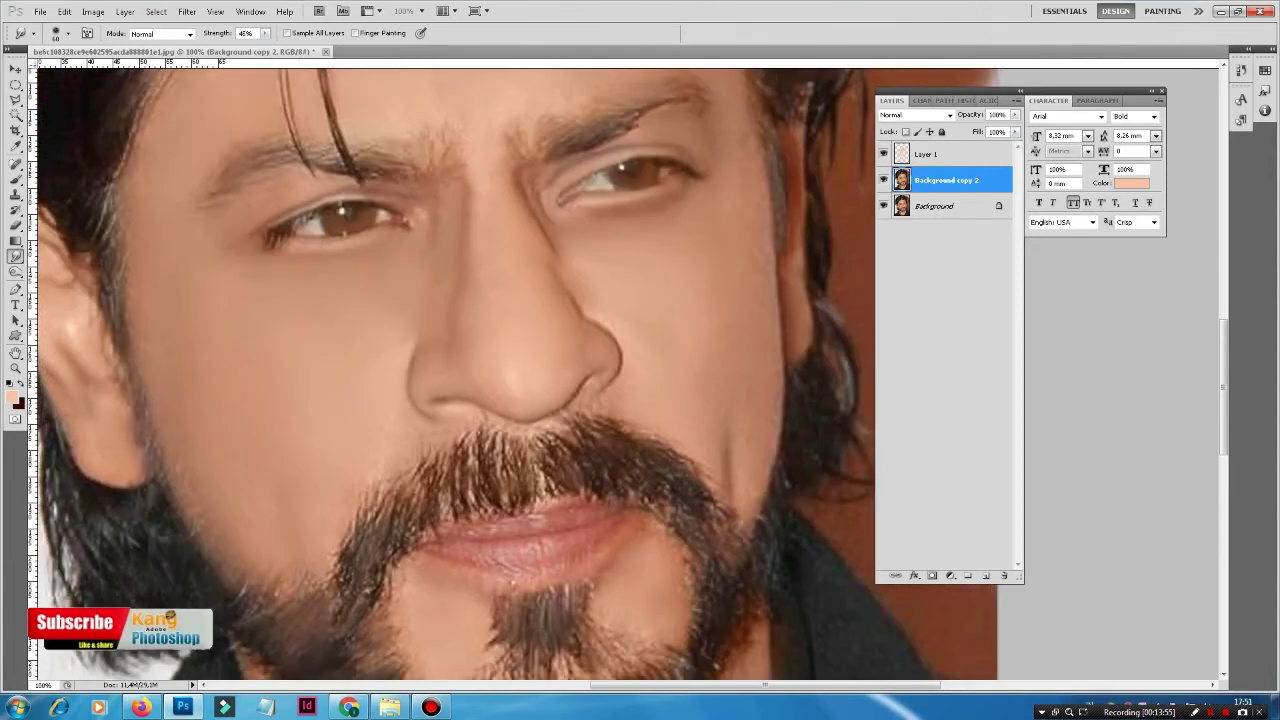
pyautogui.moveTo(510, 240); pyautogui.dragTo(400, 655)
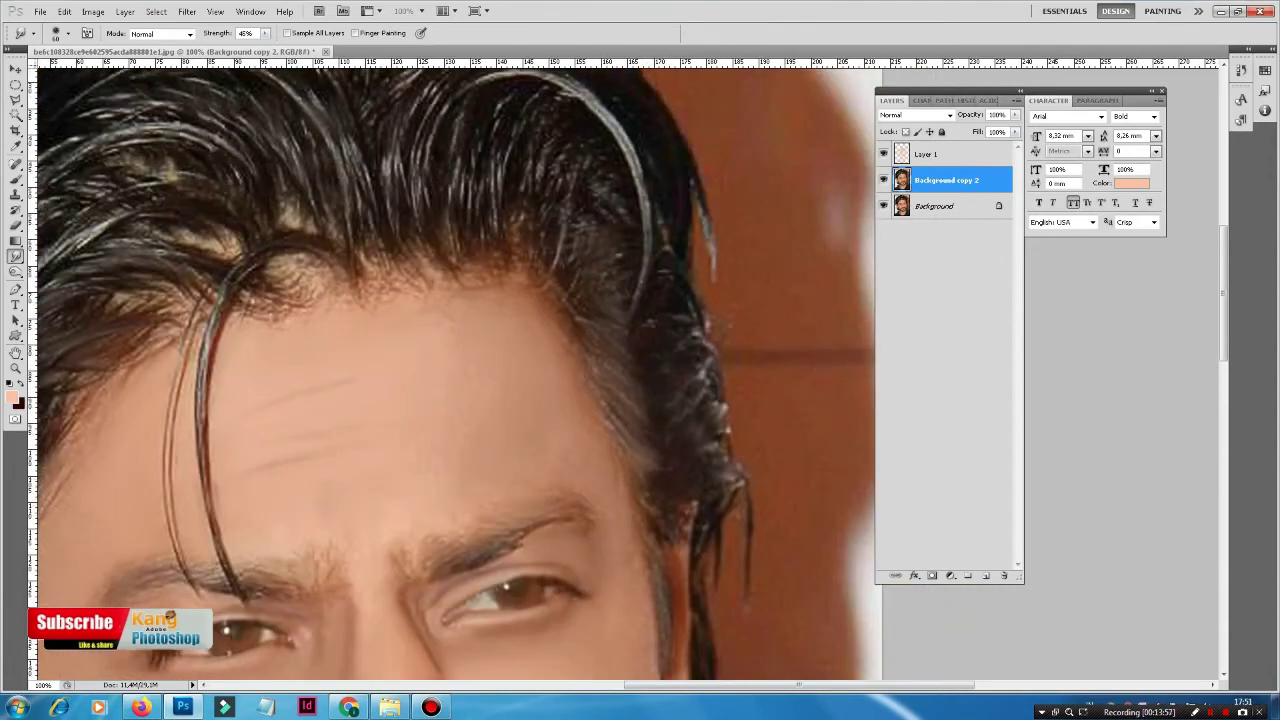
pyautogui.moveTo(645, 460); pyautogui.dragTo(622, 452)
pyautogui.moveTo(568, 228); pyautogui.dragTo(588, 338)
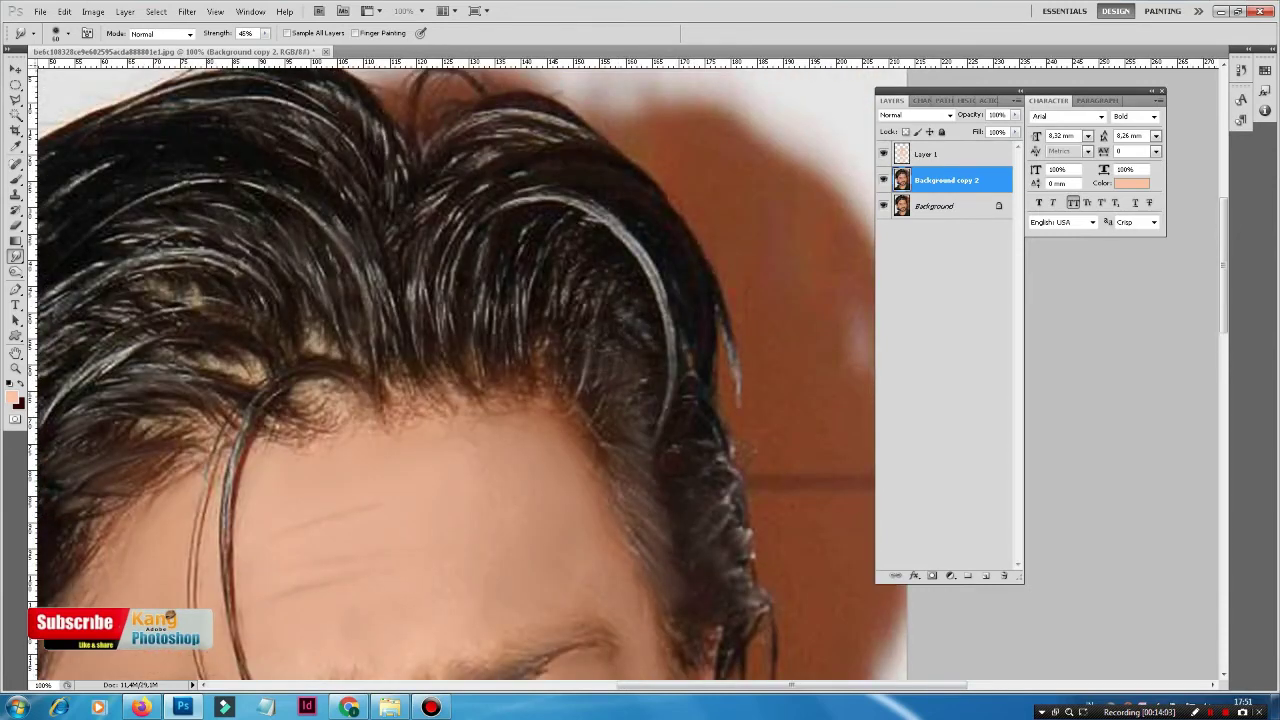
pyautogui.moveTo(519, 322); pyautogui.dragTo(519, 352)
pyautogui.moveTo(483, 289); pyautogui.dragTo(427, 344)
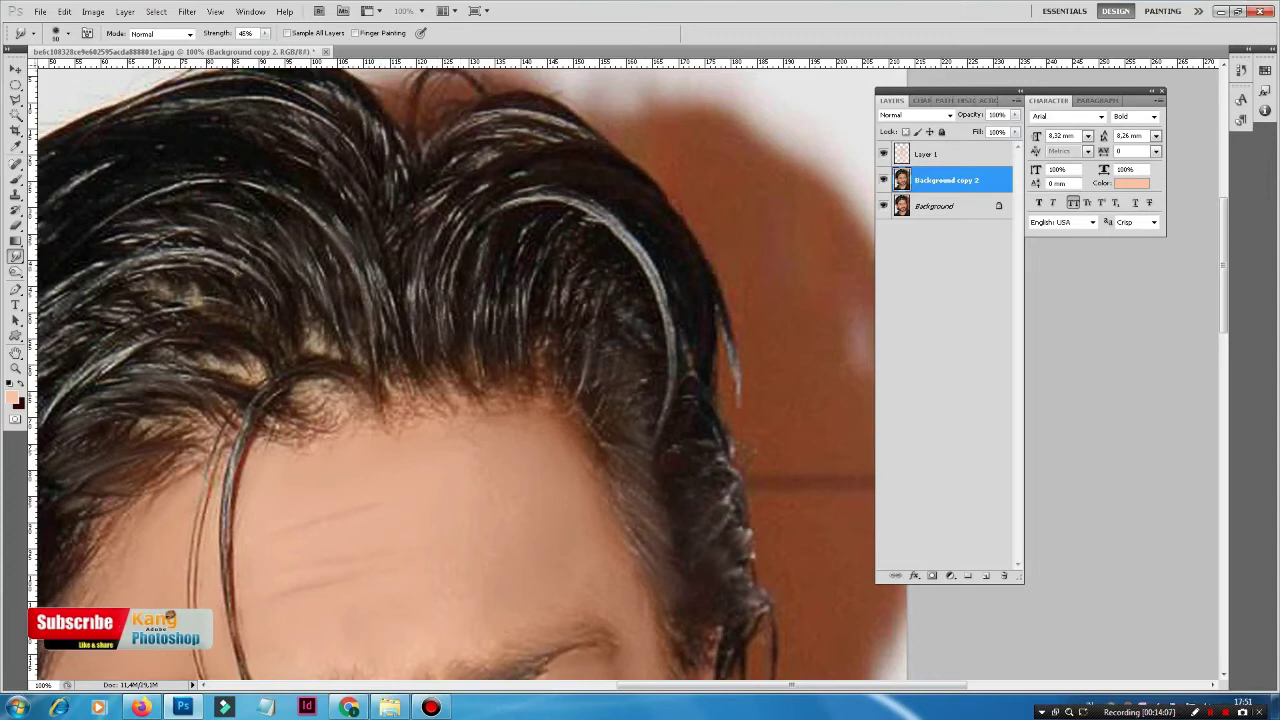
pyautogui.moveTo(430, 411); pyautogui.dragTo(545, 378)
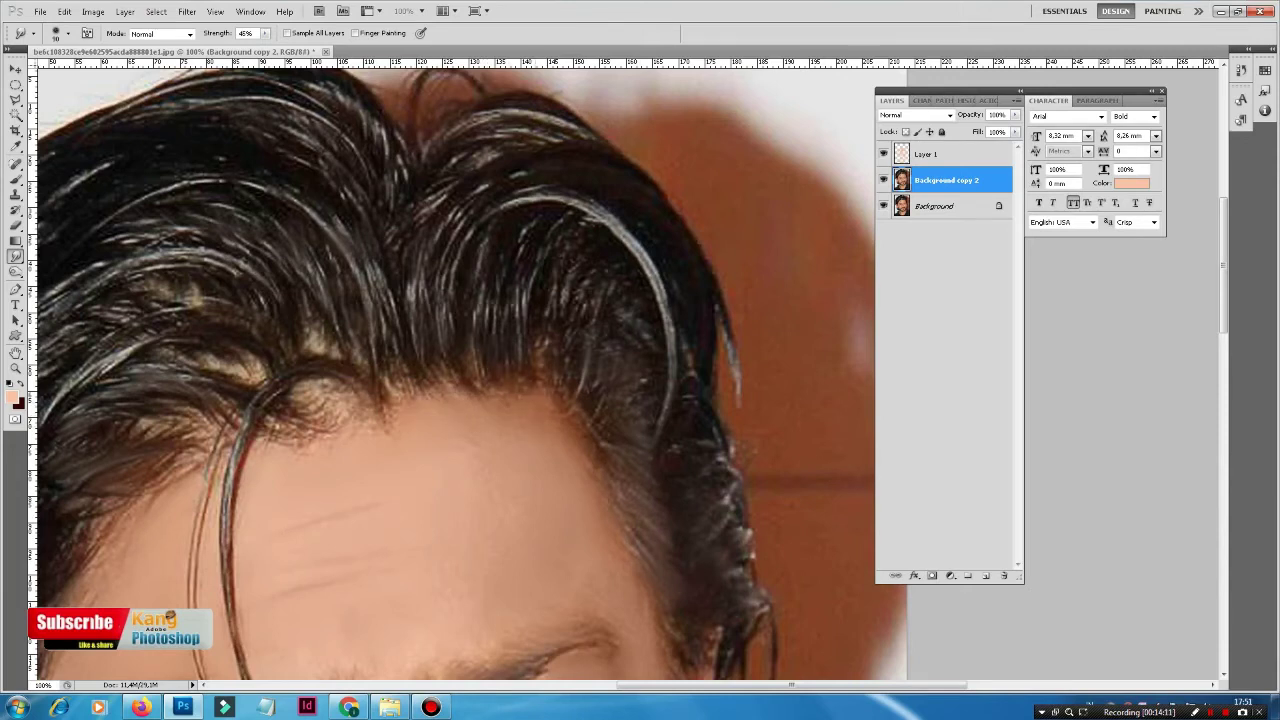
pyautogui.moveTo(386, 420)
pyautogui.mouseDown()
pyautogui.moveTo(360, 405)
pyautogui.moveTo(300, 440)
pyautogui.moveTo(260, 410)
pyautogui.moveTo(412, 400)
pyautogui.mouseUp()
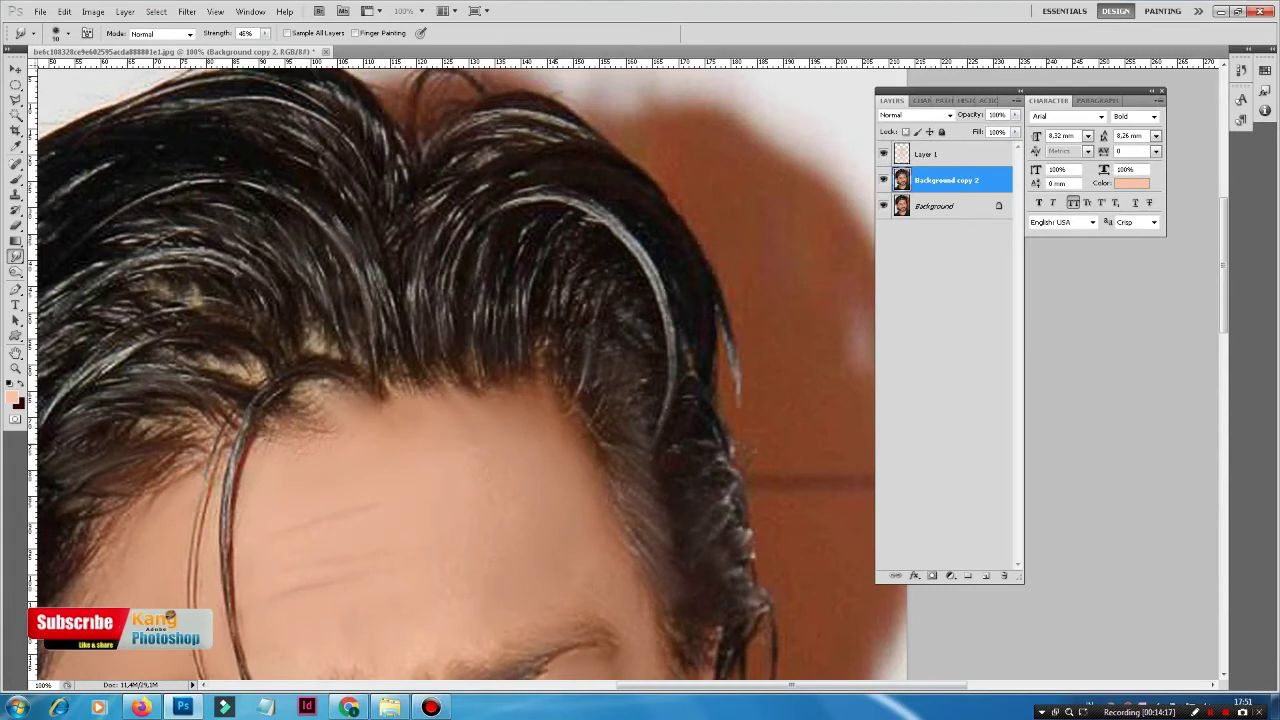
# Smudge the patches of hairline on the left side of the forehead
pyautogui.scroll(-3, 450, 380)
pyautogui.hscroll(-4, 450, 380)
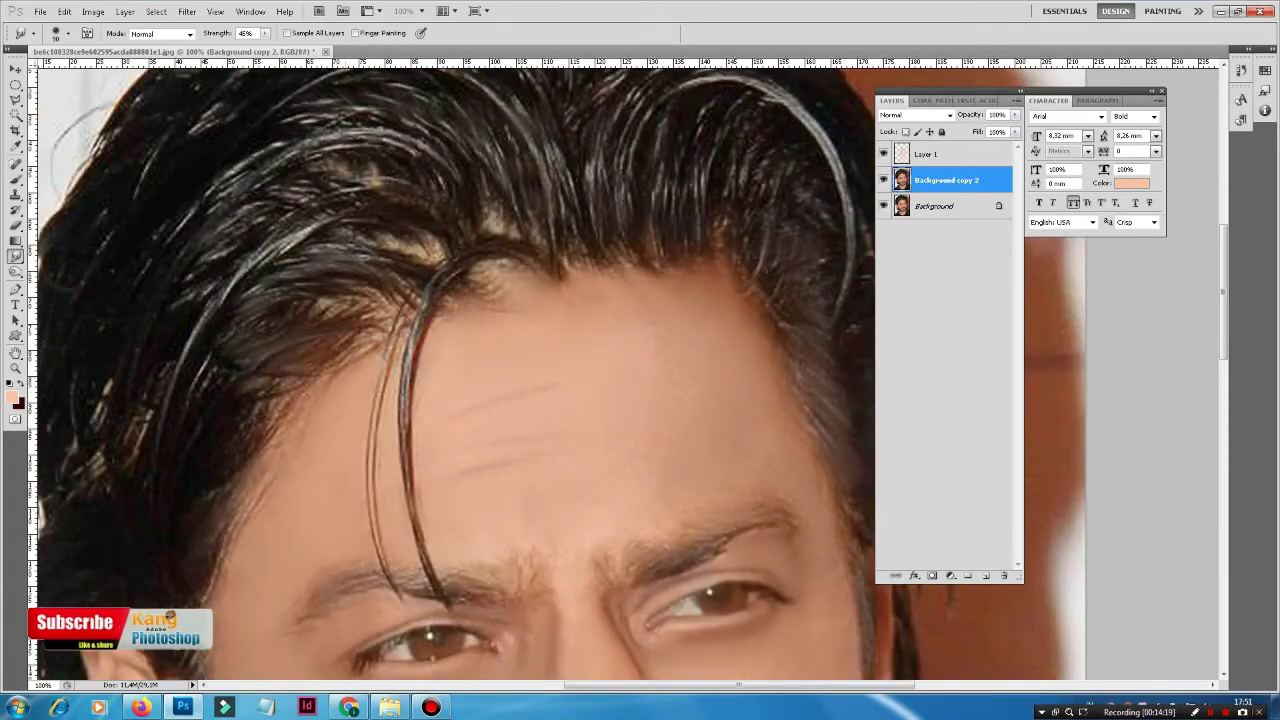
pyautogui.moveTo(257, 478); pyautogui.dragTo(280, 451)
pyautogui.moveTo(218, 585)
pyautogui.mouseDown()
pyautogui.moveTo(208, 580)
pyautogui.moveTo(226, 520)
pyautogui.mouseUp()
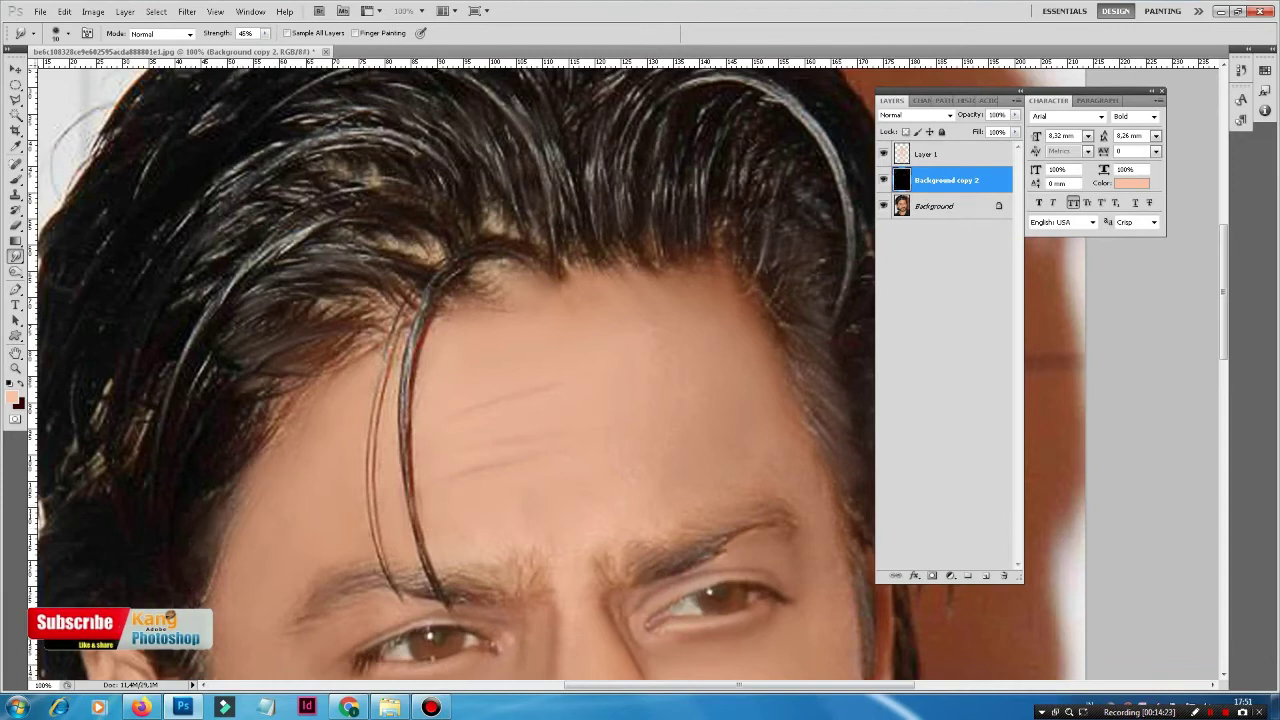
# Smudge the hair strands across the top of the head, then zoom out to 50%
pyautogui.scroll(-7, 450, 380)
pyautogui.hscroll(-1, 450, 380)
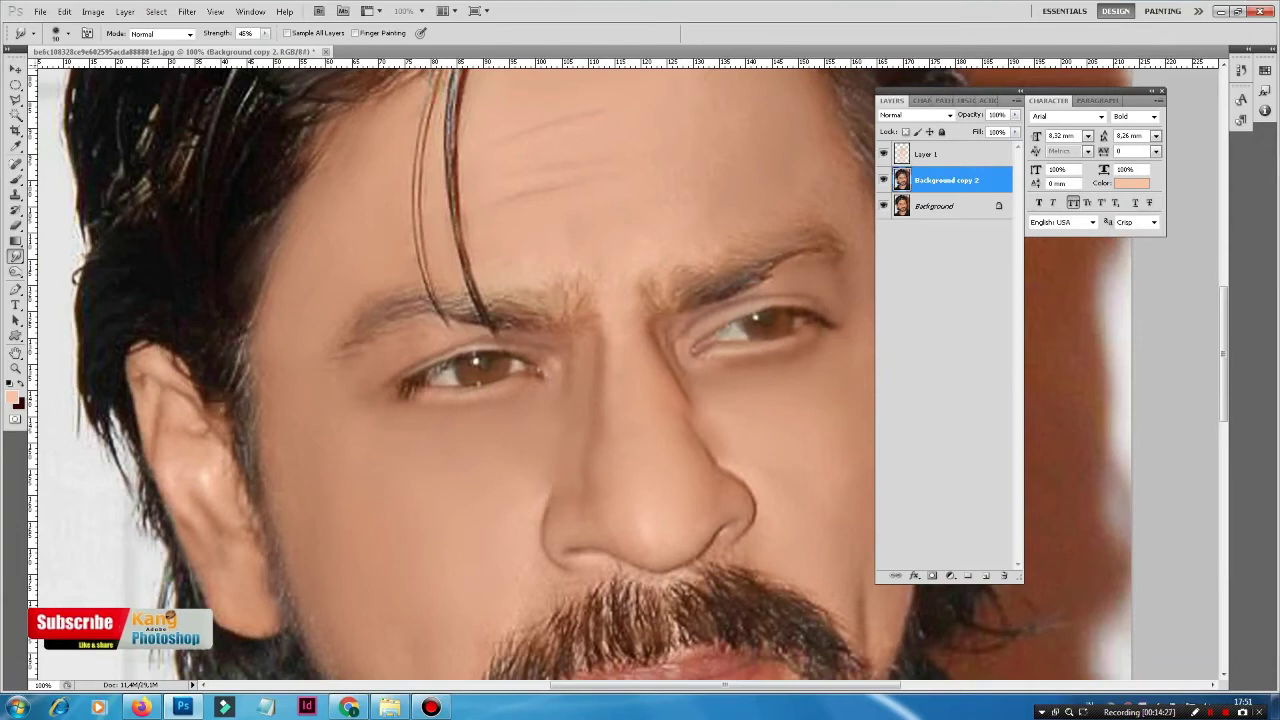
pyautogui.scroll(-4, 450, 380)
pyautogui.hscroll(-1, 450, 380)
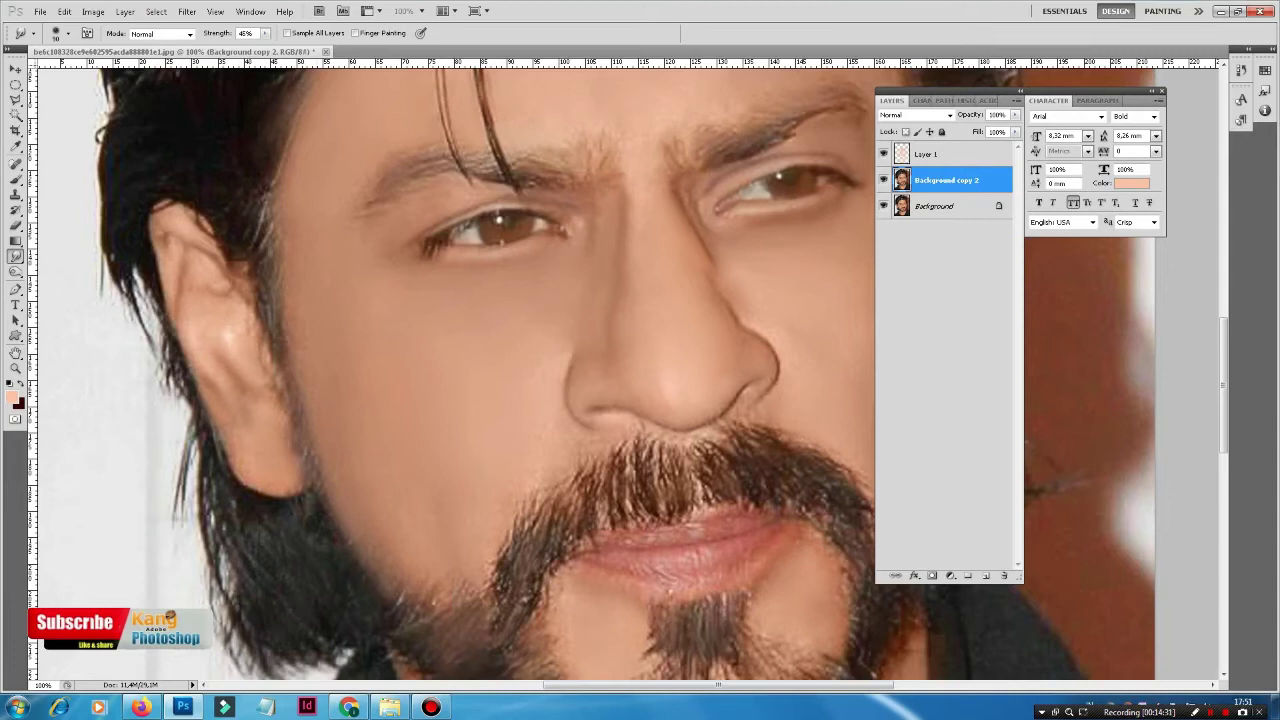
pyautogui.scroll(7, 250, 600)
pyautogui.hscroll(-1, 250, 600)
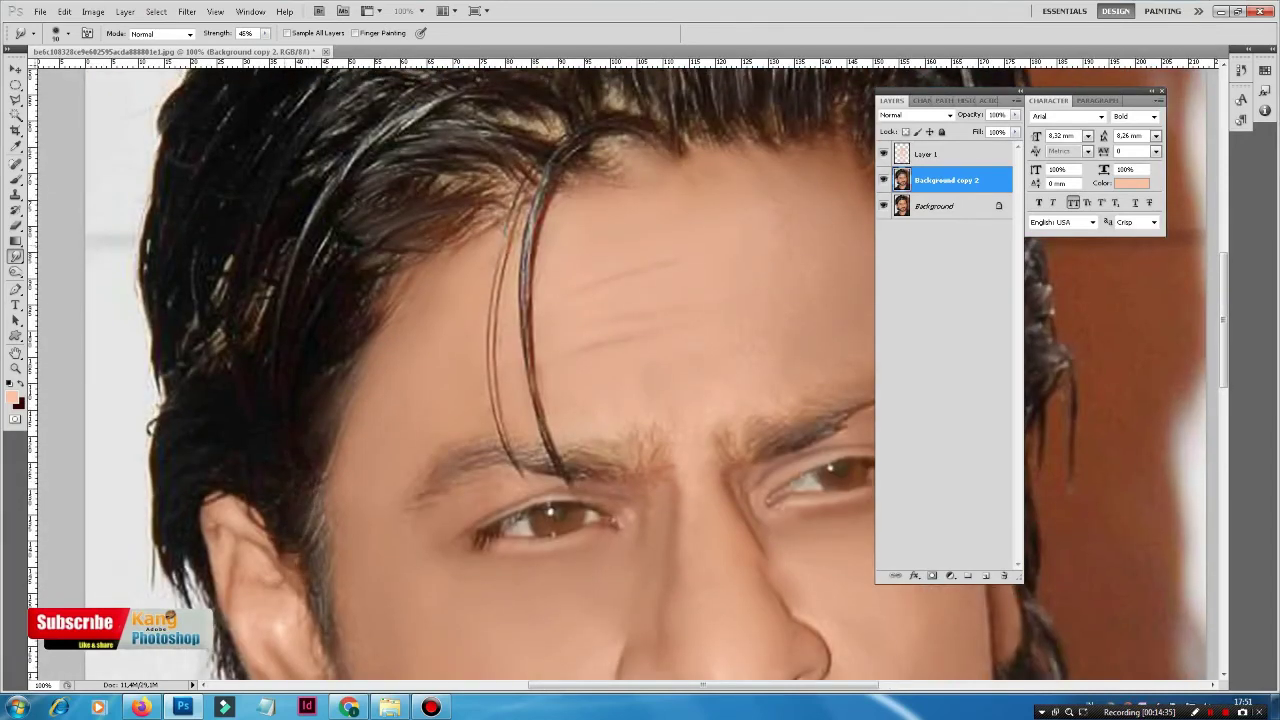
pyautogui.scroll(5, 195, 320)
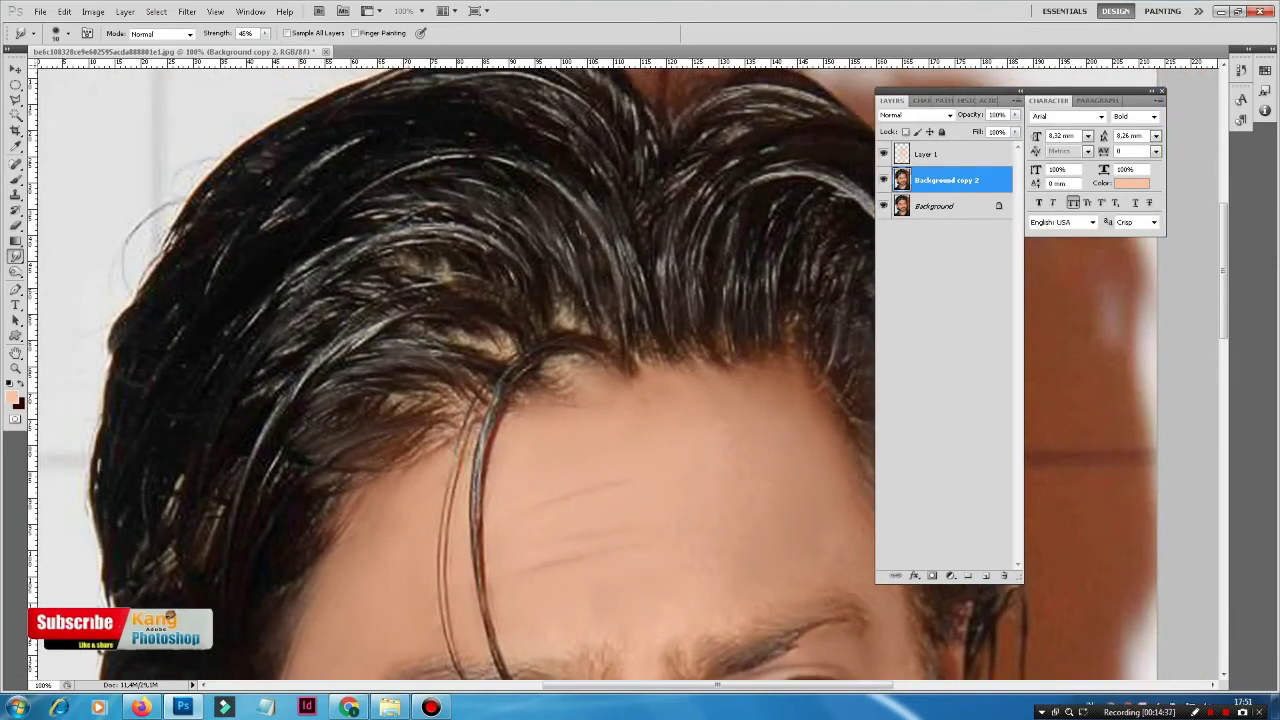
pyautogui.moveTo(413, 290)
pyautogui.mouseDown()
pyautogui.moveTo(324, 372)
pyautogui.moveTo(274, 360)
pyautogui.mouseUp()
pyautogui.moveTo(570, 252); pyautogui.dragTo(536, 222)
pyautogui.moveTo(540, 268)
pyautogui.mouseDown()
pyautogui.moveTo(480, 222)
pyautogui.moveTo(330, 252)
pyautogui.mouseUp()
pyautogui.moveTo(427, 289); pyautogui.dragTo(395, 279)
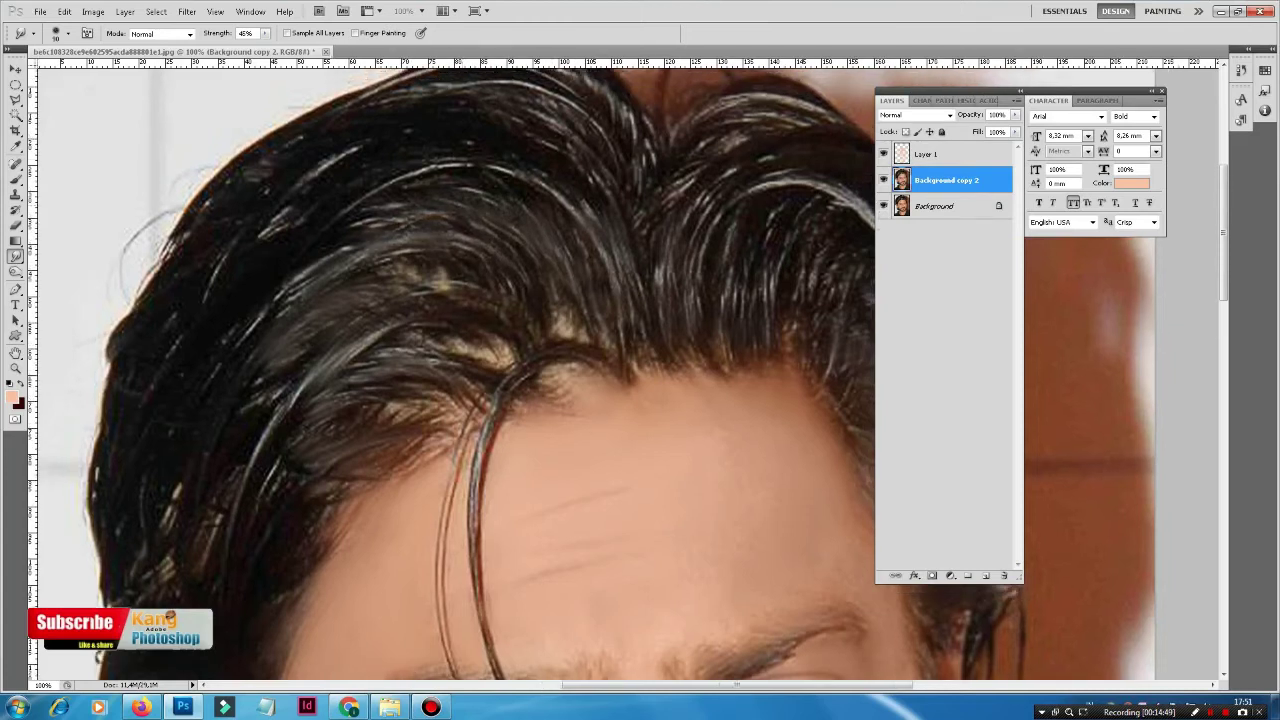
pyautogui.scroll(5, 377, 224)
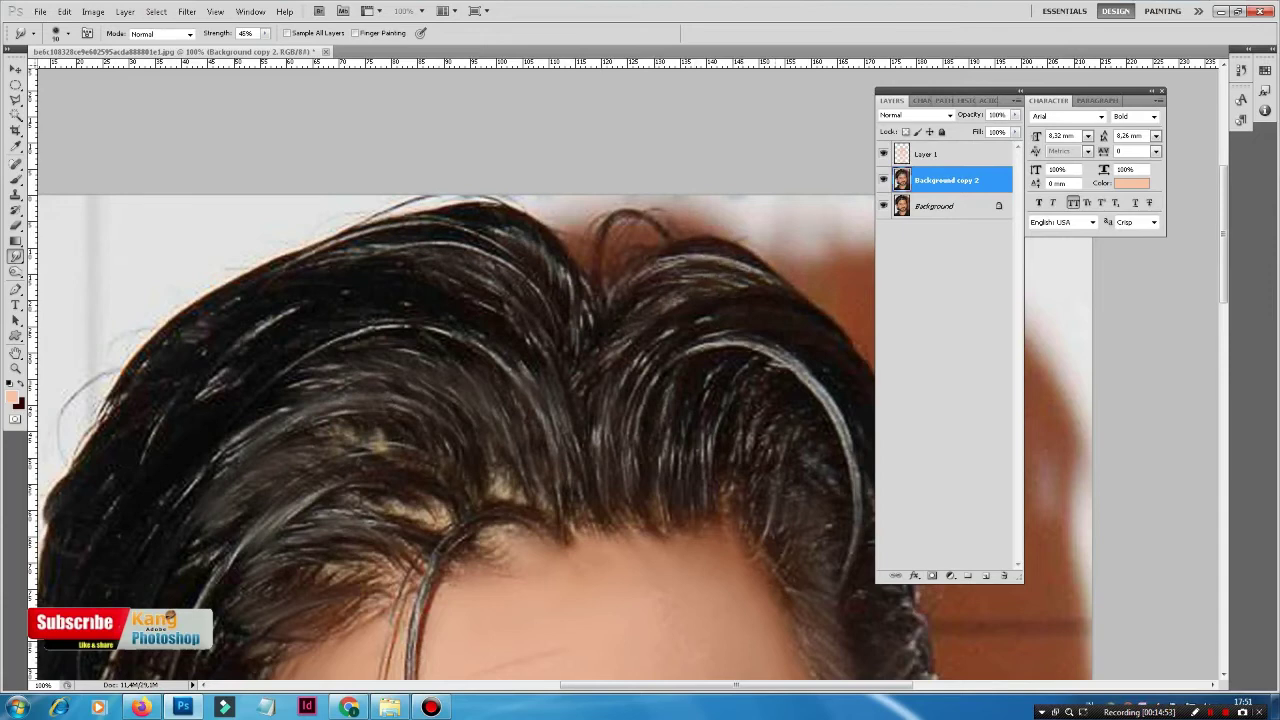
pyautogui.hotkey('ctrl', '-')
pyautogui.hotkey('ctrl', '-')
# Set the retouched layer's blending to Color and add a new empty layer above Layer 1
pyautogui.scroll(-3, 560, 370)
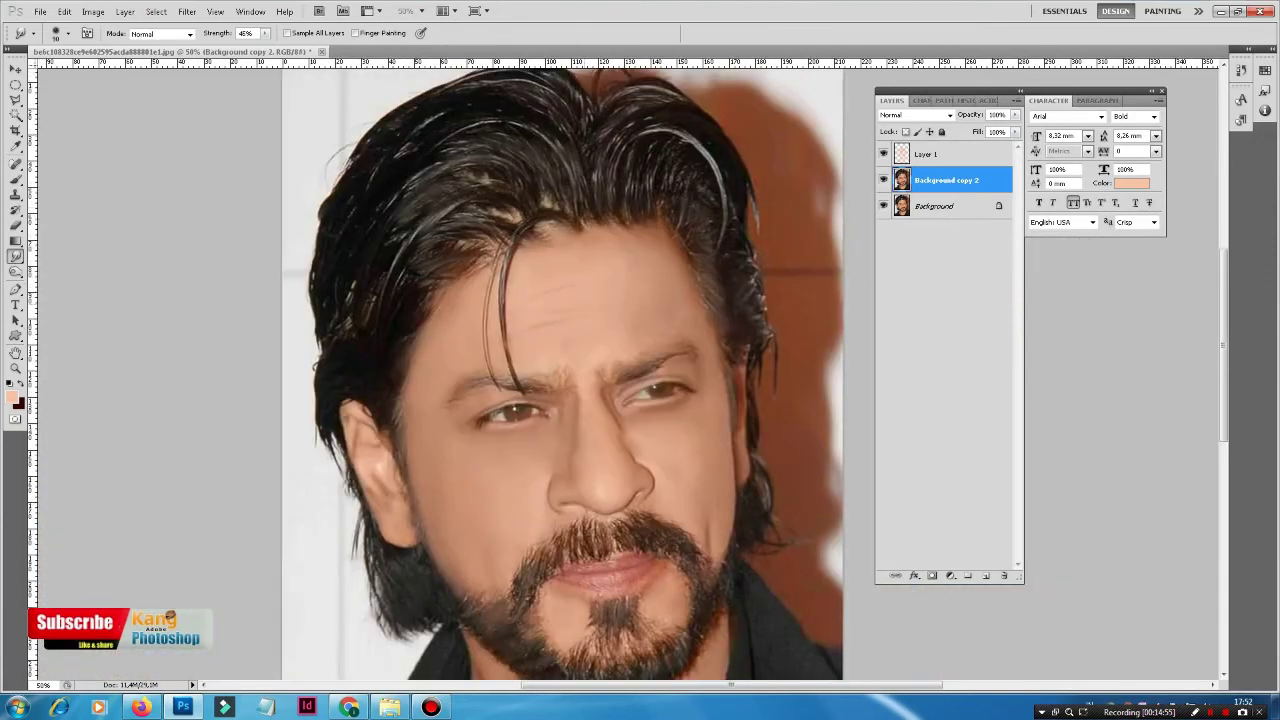
pyautogui.scroll(-2, 530, 370)
pyautogui.hscroll(2, 530, 370)
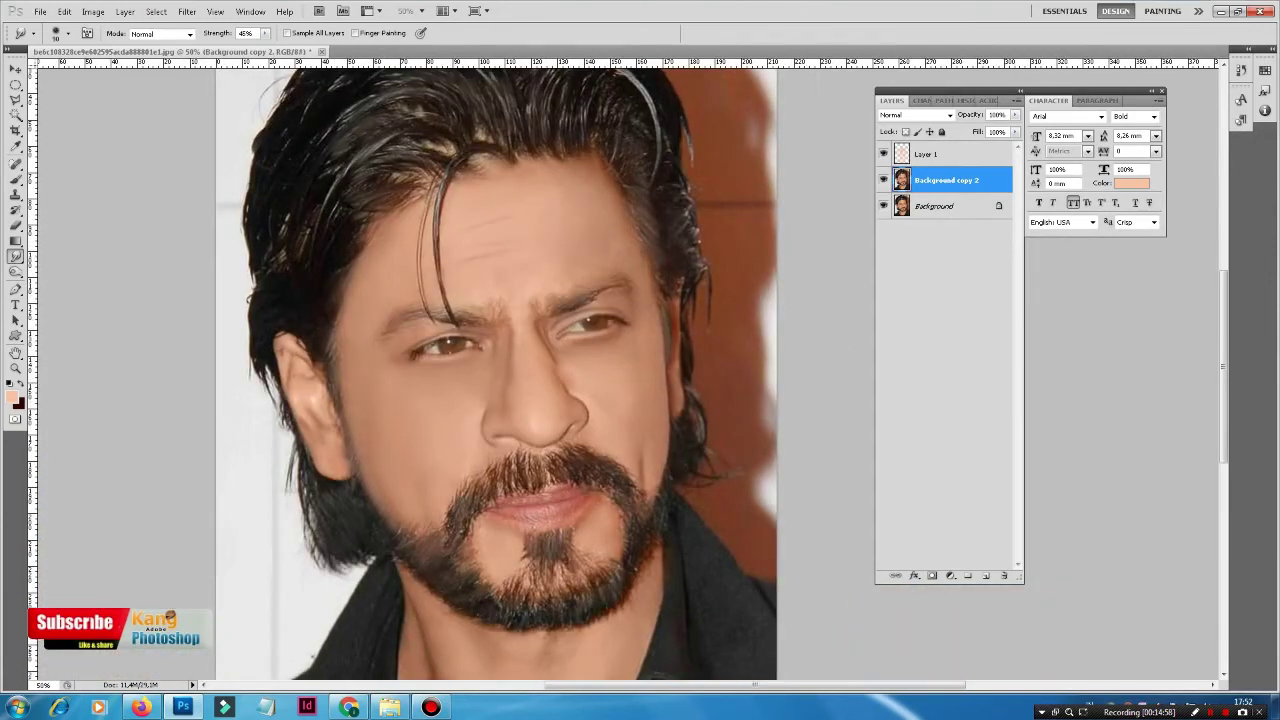
pyautogui.hotkey('shift', 'alt', 'c')
pyautogui.hotkey('alt', ']')
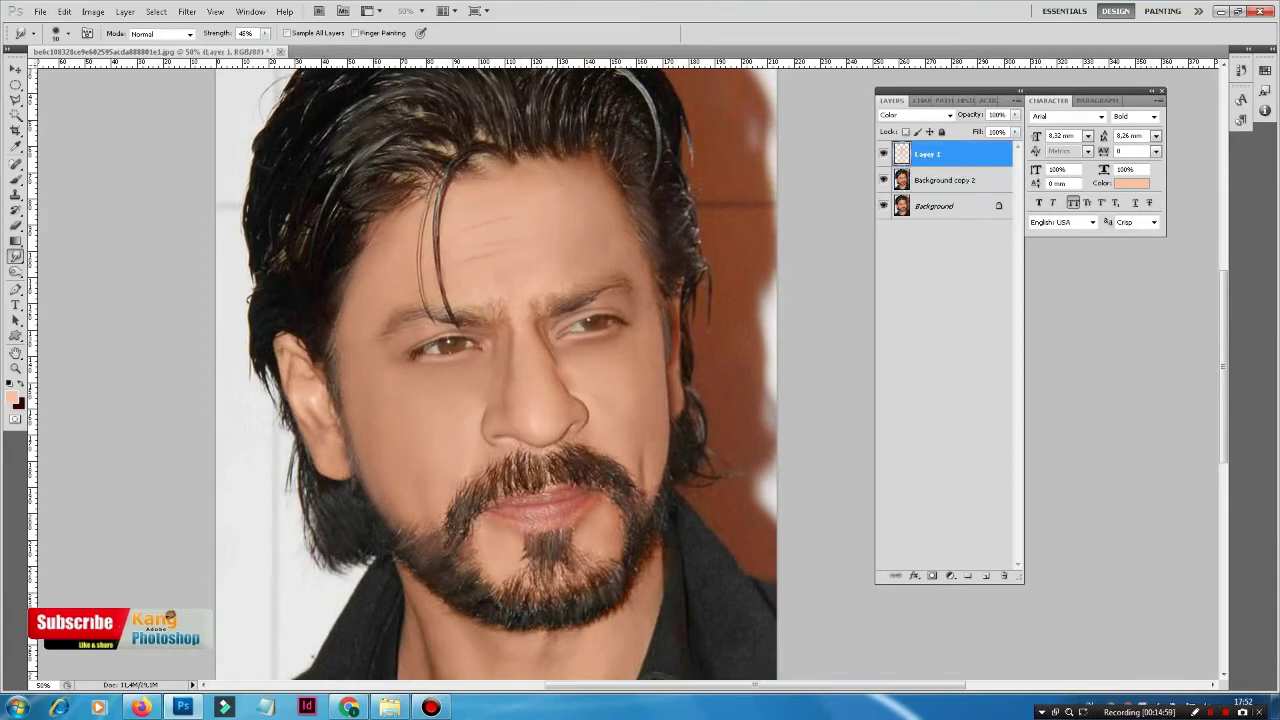
pyautogui.click(986, 576)
# Set up the brush with the 119 hair preset, size 90 and 100% opacity
pyautogui.press('x')
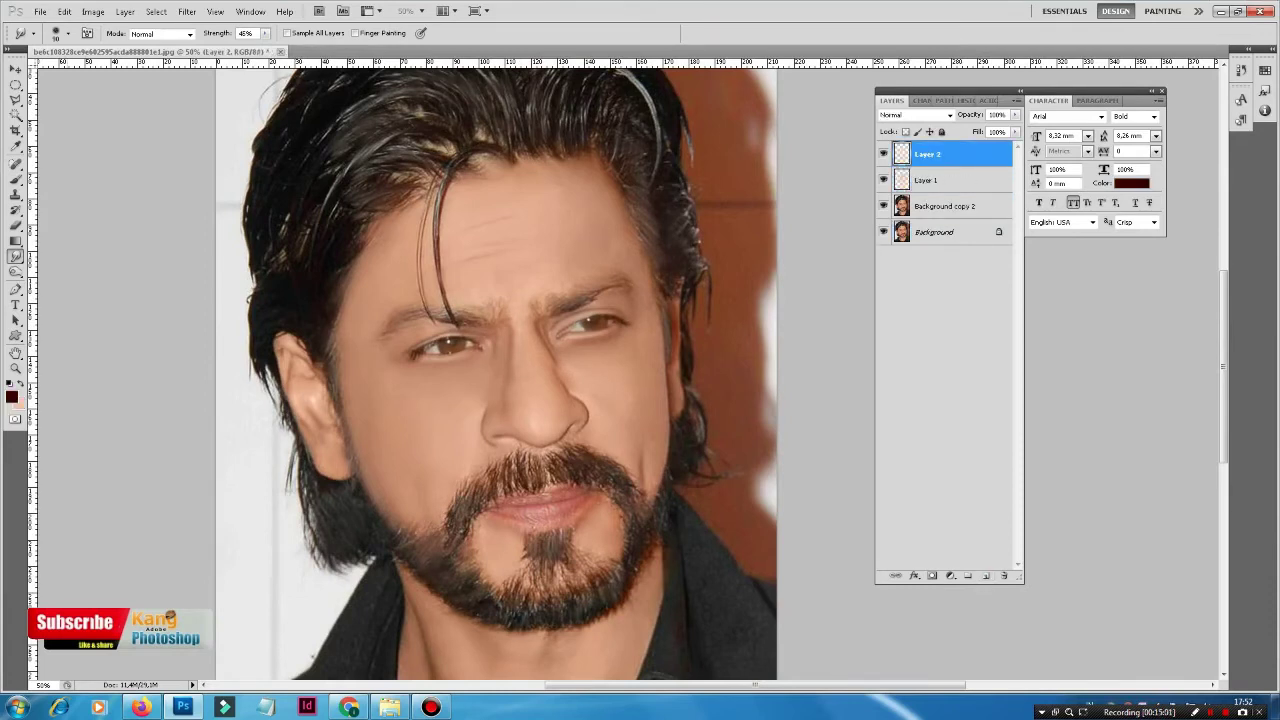
pyautogui.press('b')
pyautogui.rightClick(490, 315)
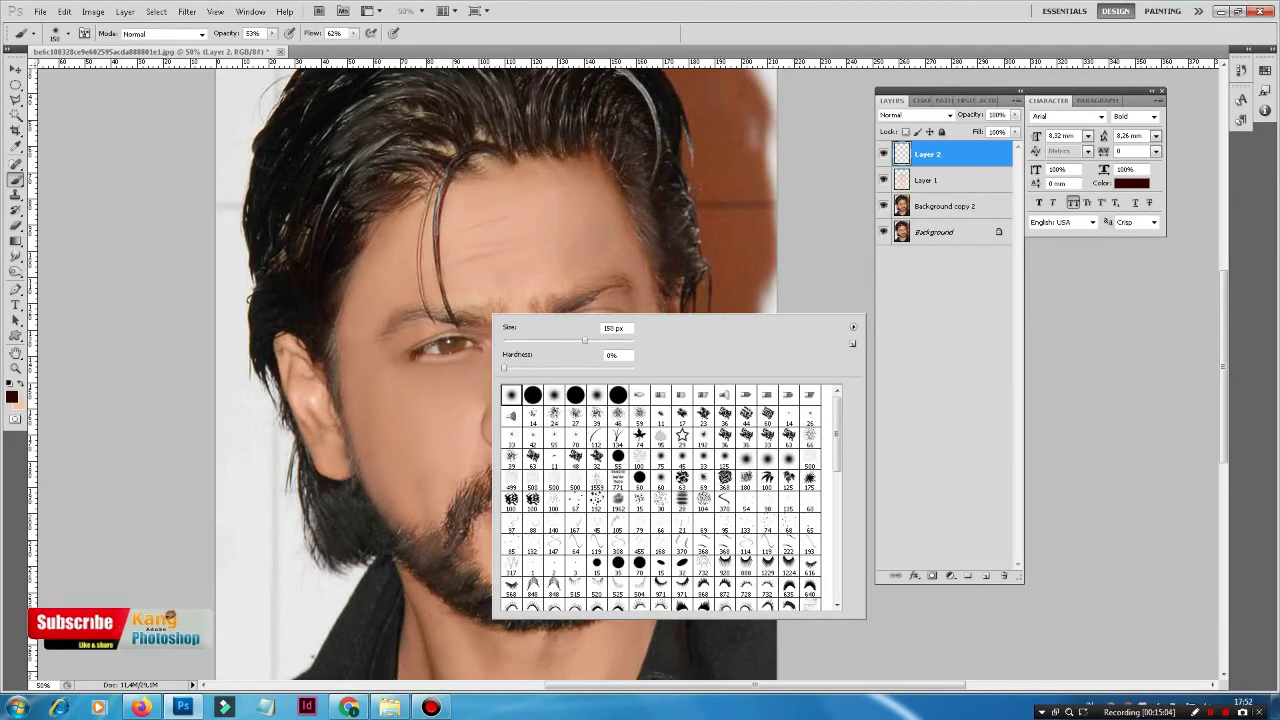
pyautogui.click(597, 545)
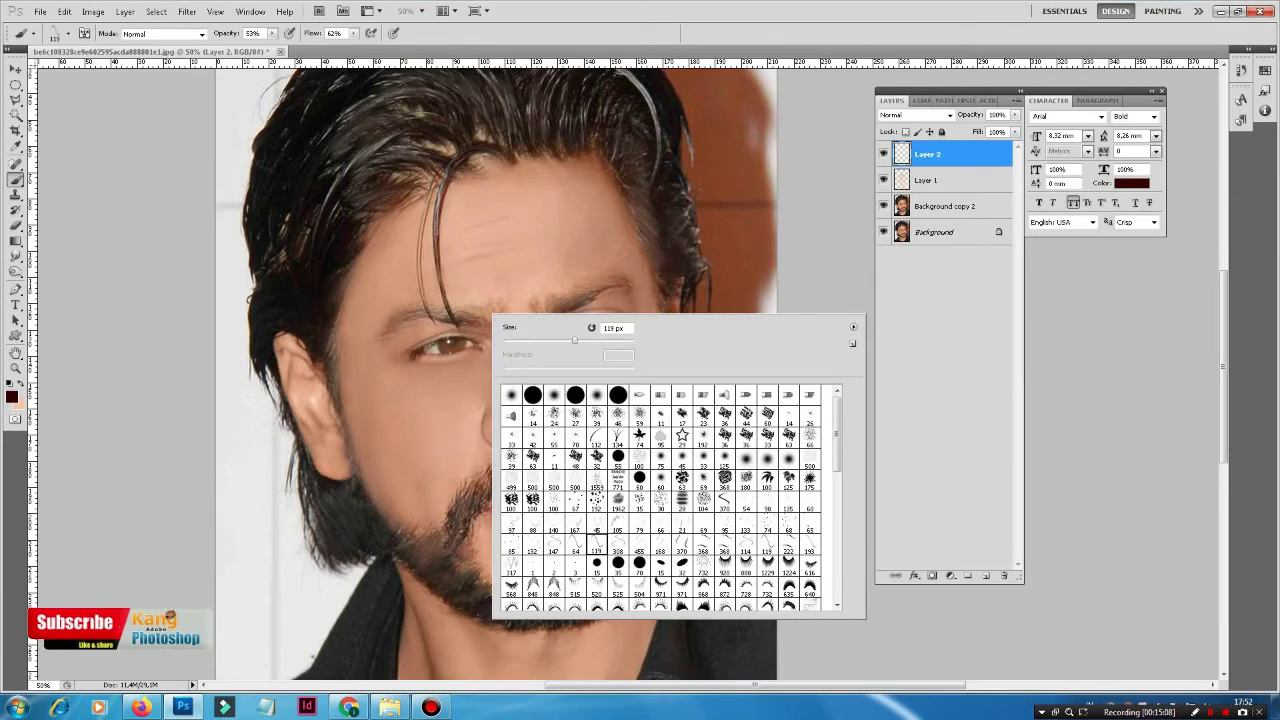
pyautogui.press('Return')
pyautogui.scroll(1, 407, 317)
pyautogui.scroll(1, 407, 317)
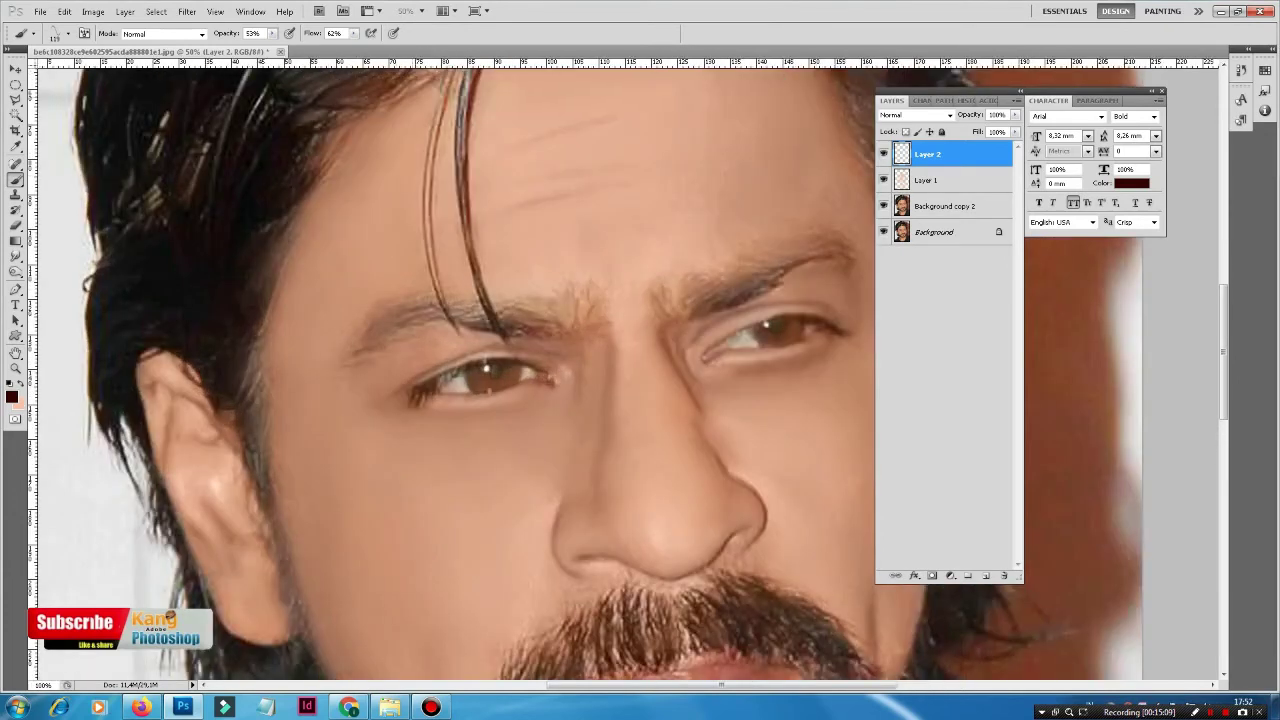
pyautogui.scroll(1, 407, 317)
pyautogui.press('[')
pyautogui.press('[')
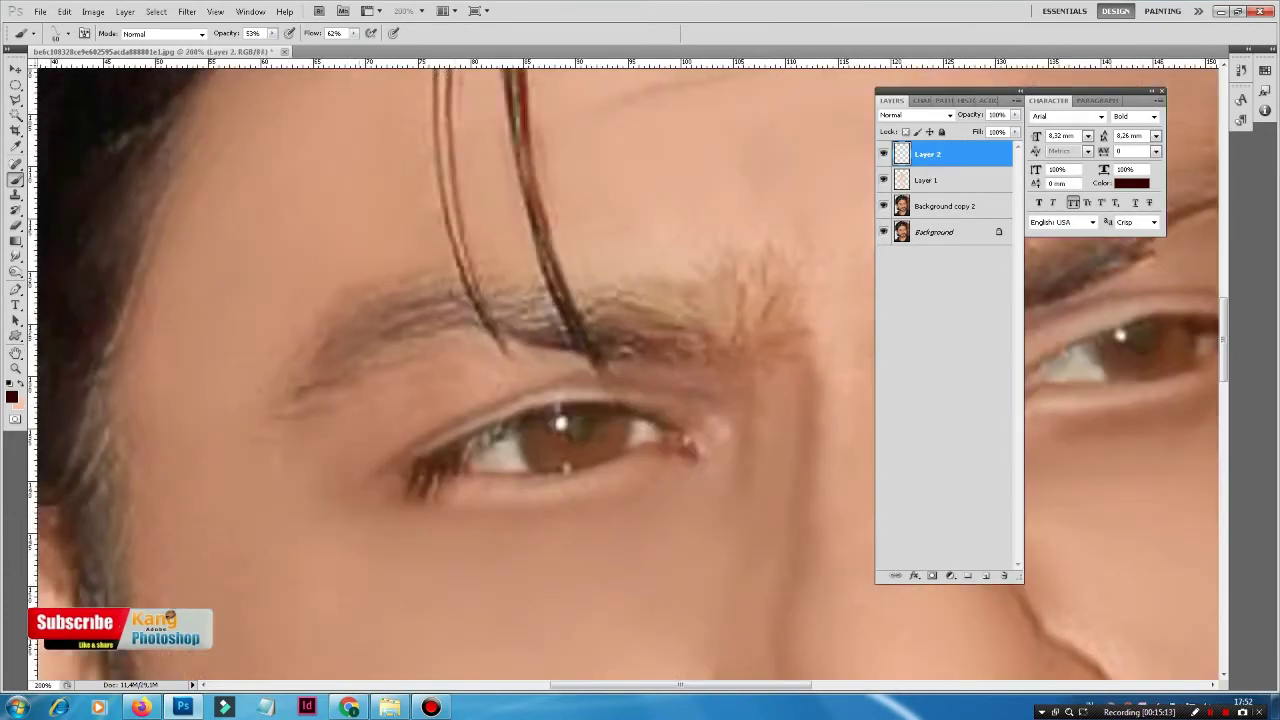
pyautogui.moveTo(272, 33)
pyautogui.mouseDown()
pyautogui.moveTo(305, 48)
pyautogui.moveTo(381, 47)
pyautogui.mouseUp()
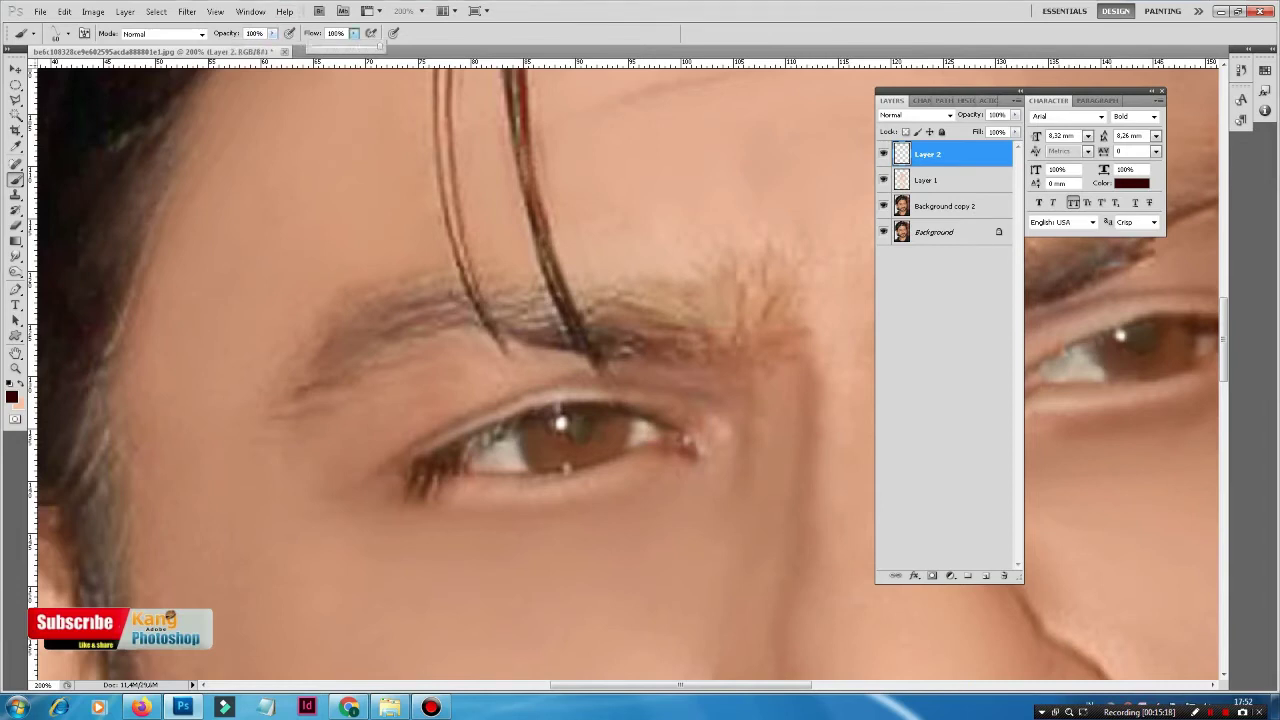
# Paint darker strokes along the left eyebrow on the new layer
pyautogui.moveTo(366, 348); pyautogui.dragTo(440, 312)
pyautogui.moveTo(324, 366)
pyautogui.mouseDown()
pyautogui.moveTo(416, 304)
pyautogui.moveTo(454, 304)
pyautogui.mouseUp()
pyautogui.moveTo(376, 328)
pyautogui.mouseDown()
pyautogui.moveTo(446, 276)
pyautogui.moveTo(414, 305)
pyautogui.mouseUp()
# Set the foreground colour to pure black (000000)
pyautogui.click(12, 397)
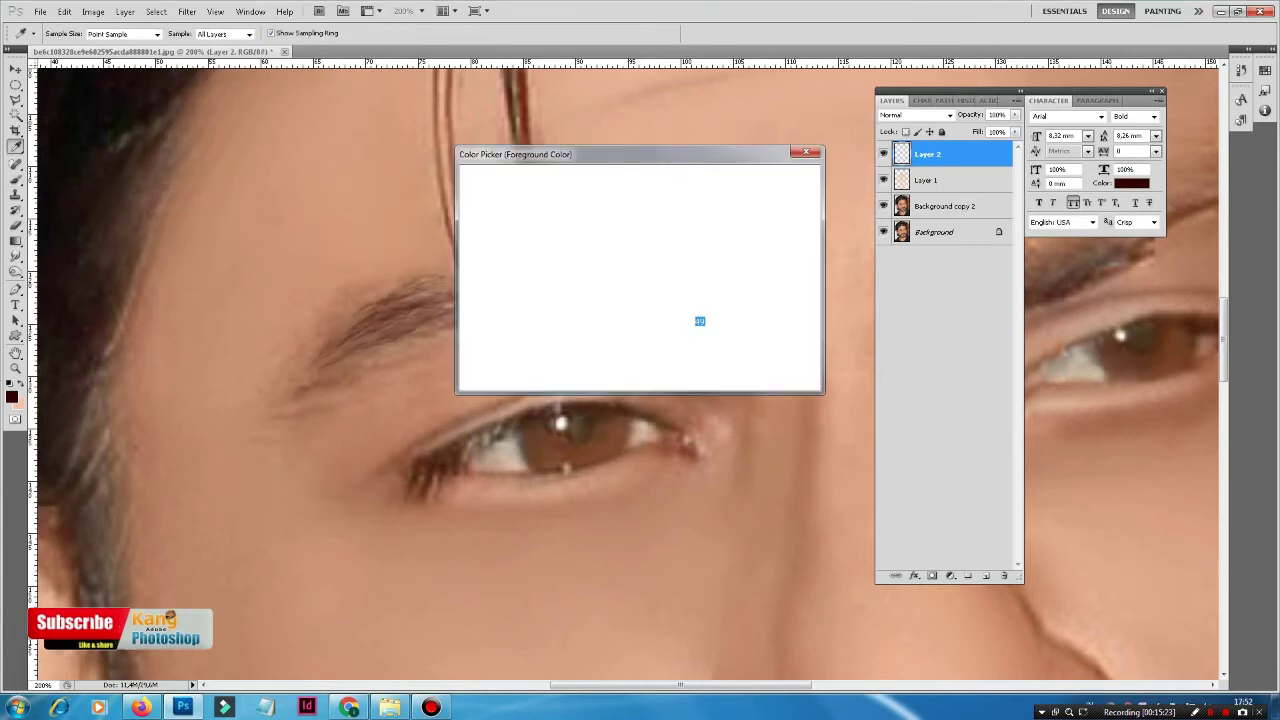
pyautogui.write('0')
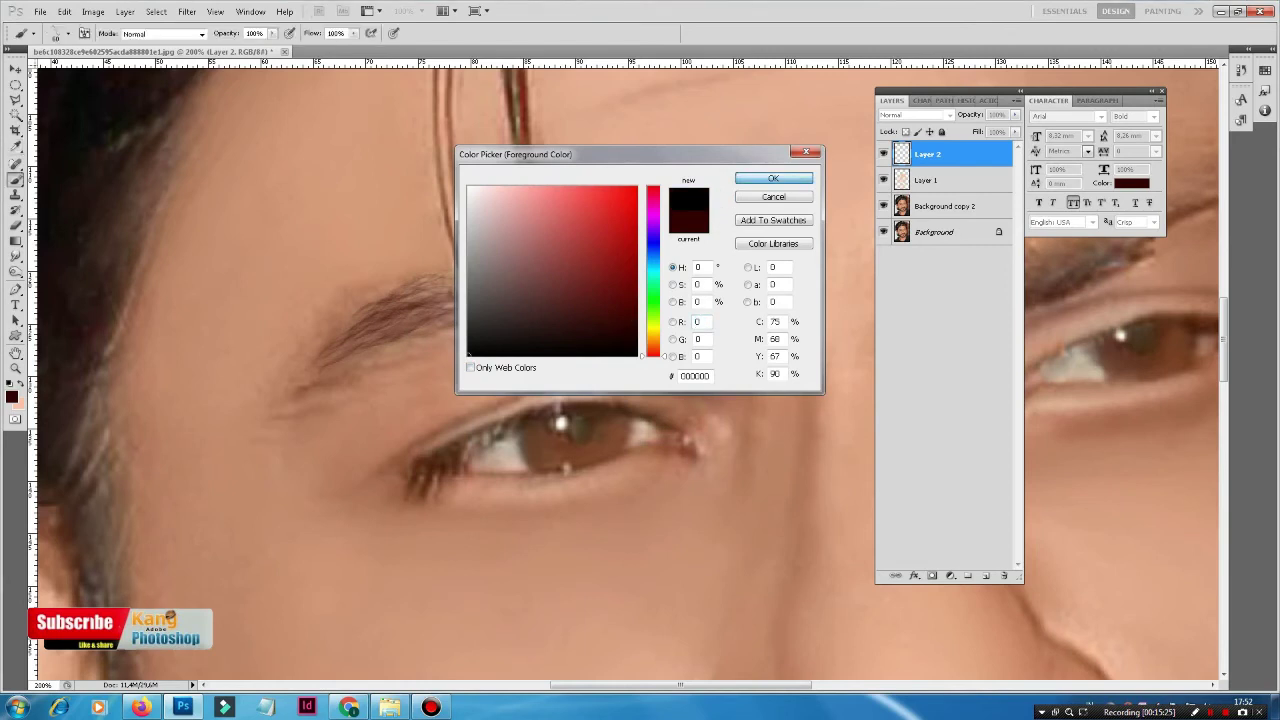
pyautogui.click(773, 178)
# Fill out the left eyebrow with dark hair strokes, extending its left end downward
pyautogui.moveTo(392, 316)
pyautogui.mouseDown()
pyautogui.moveTo(458, 292)
pyautogui.moveTo(436, 288)
pyautogui.mouseUp()
pyautogui.moveTo(348, 312); pyautogui.dragTo(448, 272)
pyautogui.moveTo(310, 368); pyautogui.dragTo(390, 340)
pyautogui.moveTo(288, 396)
pyautogui.mouseDown()
pyautogui.moveTo(408, 358)
pyautogui.moveTo(352, 354)
pyautogui.moveTo(542, 322)
pyautogui.moveTo(556, 302)
pyautogui.mouseUp()
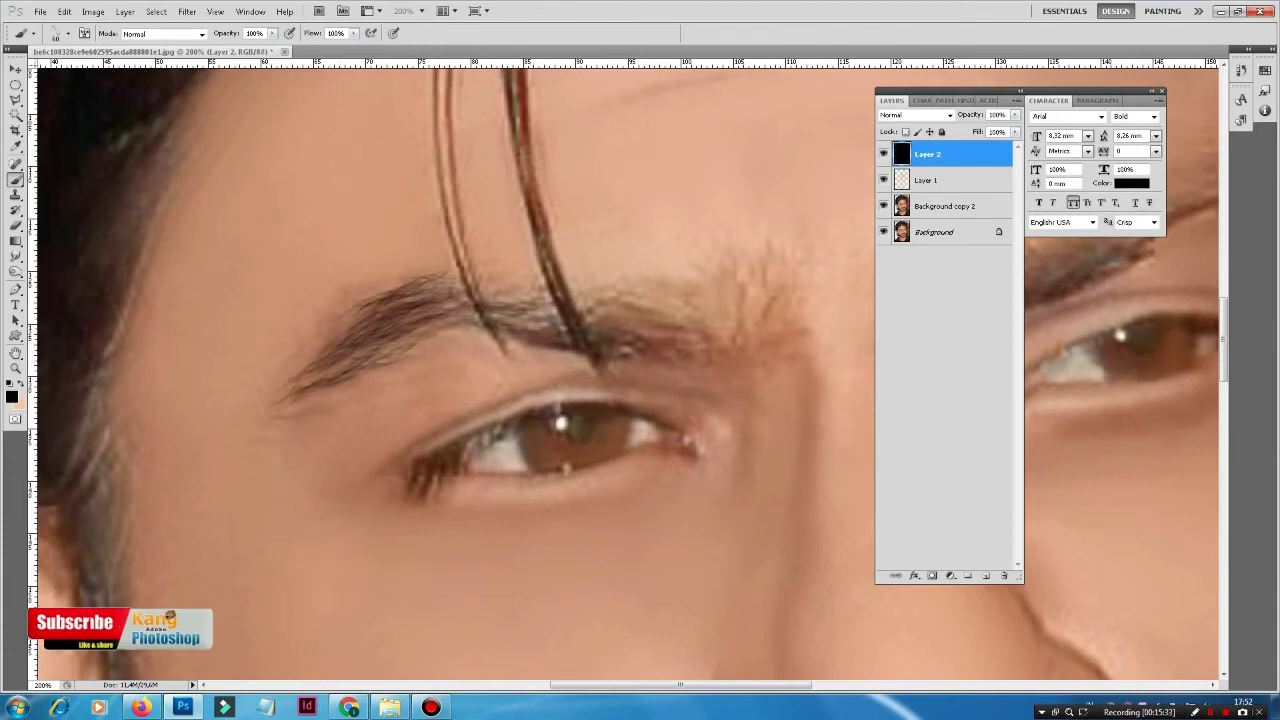
pyautogui.moveTo(432, 298)
pyautogui.mouseDown()
pyautogui.moveTo(534, 280)
pyautogui.moveTo(508, 266)
pyautogui.mouseUp()
pyautogui.moveTo(484, 314); pyautogui.dragTo(544, 302)
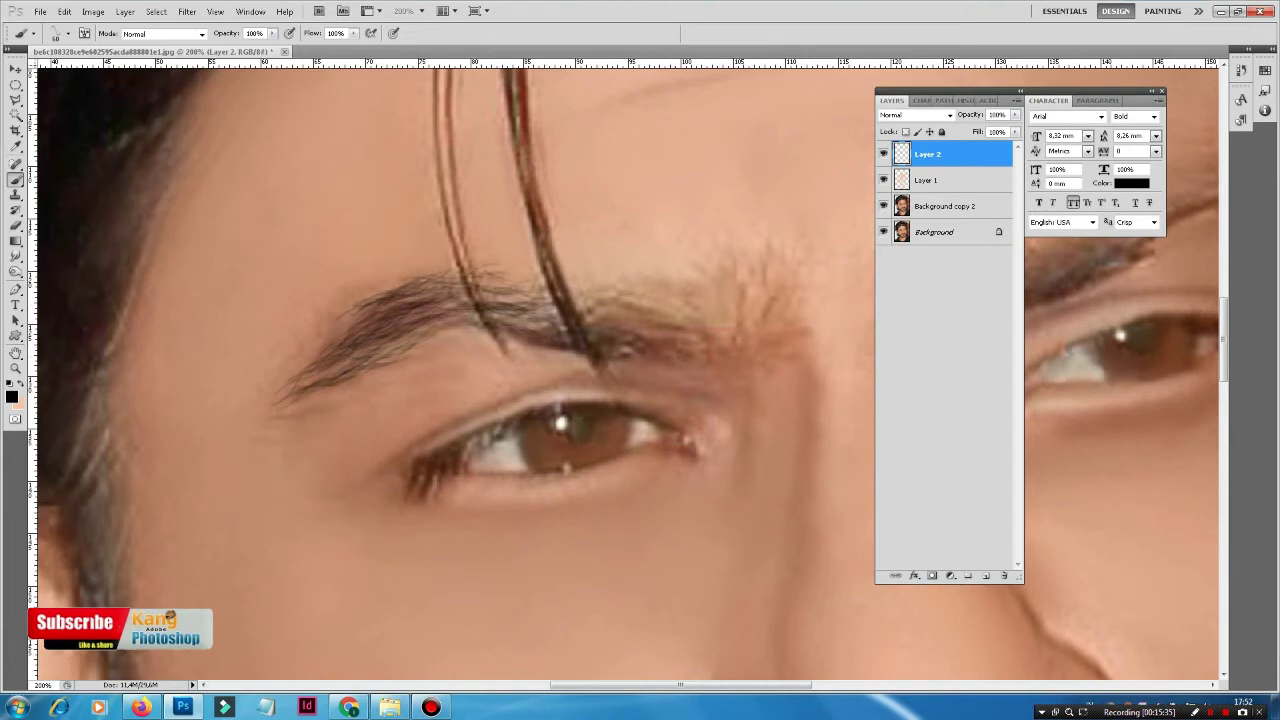
# Extend the eyebrow's inner end and thicken its upper edge and lower part with hairs
pyautogui.moveTo(600, 360); pyautogui.dragTo(672, 346)
pyautogui.moveTo(592, 338)
pyautogui.mouseDown()
pyautogui.moveTo(704, 318)
pyautogui.moveTo(694, 308)
pyautogui.mouseUp()
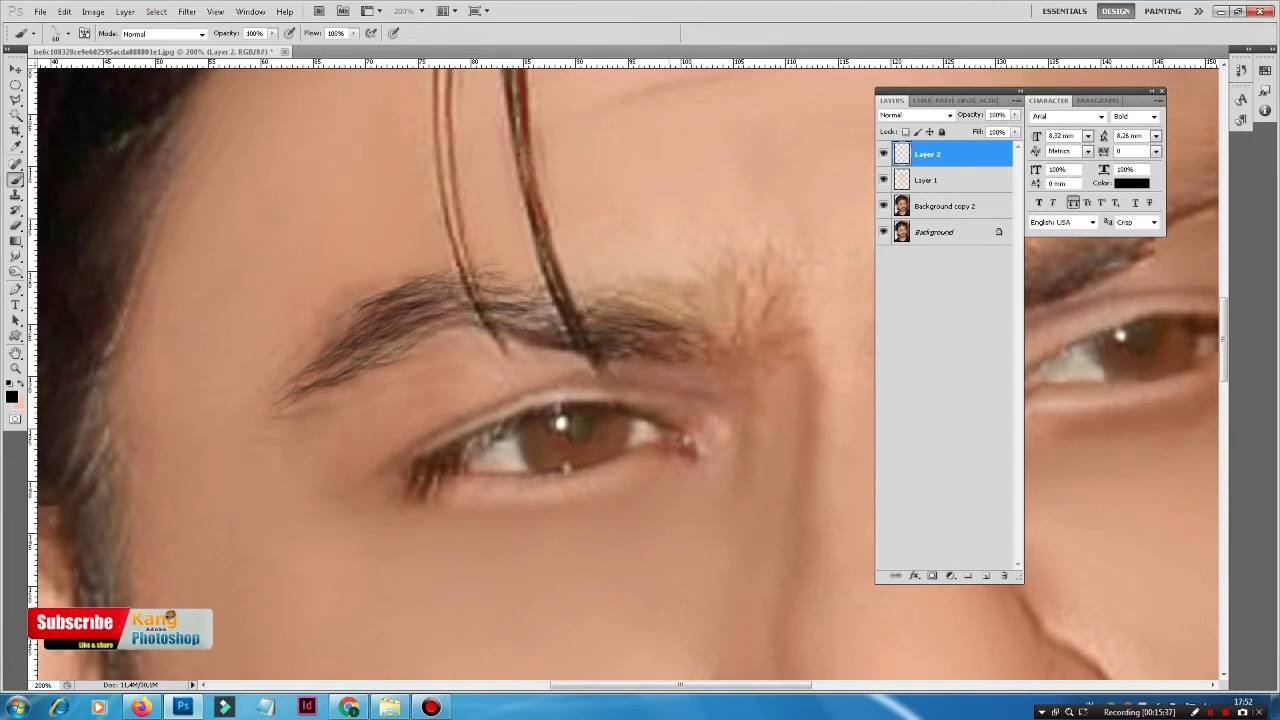
pyautogui.moveTo(576, 314)
pyautogui.mouseDown()
pyautogui.moveTo(692, 294)
pyautogui.moveTo(680, 284)
pyautogui.mouseUp()
pyautogui.moveTo(520, 308); pyautogui.dragTo(624, 290)
pyautogui.moveTo(556, 294); pyautogui.dragTo(604, 280)
pyautogui.moveTo(498, 290); pyautogui.dragTo(548, 280)
pyautogui.moveTo(480, 288); pyautogui.dragTo(532, 274)
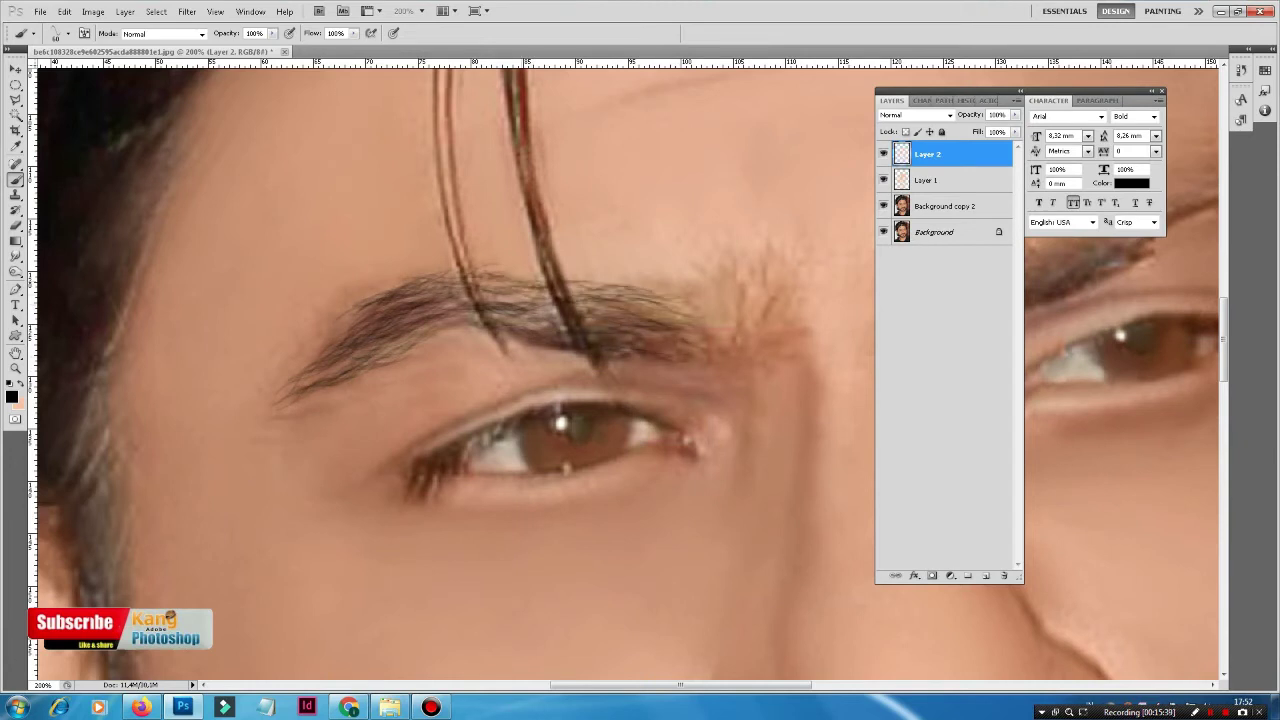
pyautogui.moveTo(494, 316)
pyautogui.mouseDown()
pyautogui.moveTo(560, 300)
pyautogui.moveTo(570, 310)
pyautogui.mouseUp()
pyautogui.moveTo(408, 336); pyautogui.dragTo(478, 316)
pyautogui.moveTo(376, 350); pyautogui.dragTo(456, 314)
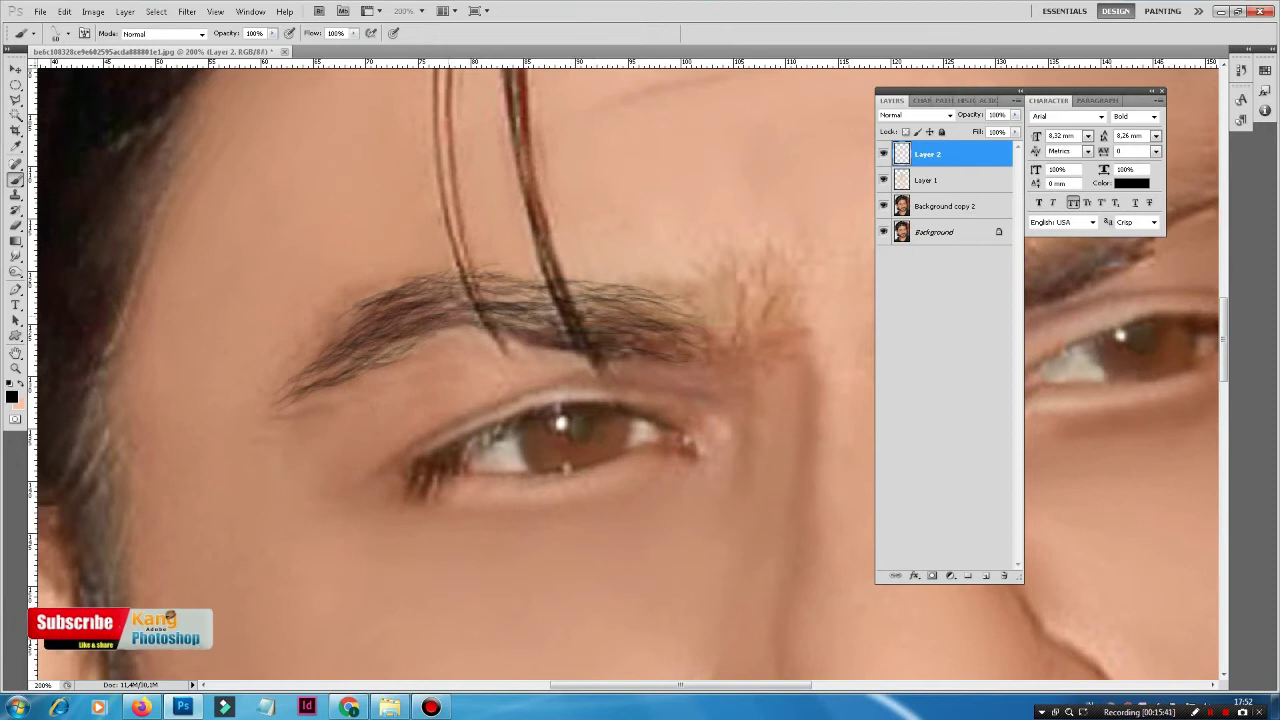
# Add thin single hairs at the eyebrow's inner end, redoing one misplaced stroke
pyautogui.moveTo(722, 354); pyautogui.dragTo(716, 288)
pyautogui.hotkey('ctrl', 'z')
pyautogui.moveTo(738, 338); pyautogui.dragTo(733, 274)
pyautogui.moveTo(740, 330); pyautogui.dragTo(755, 273)
pyautogui.moveTo(755, 332); pyautogui.dragTo(768, 271)
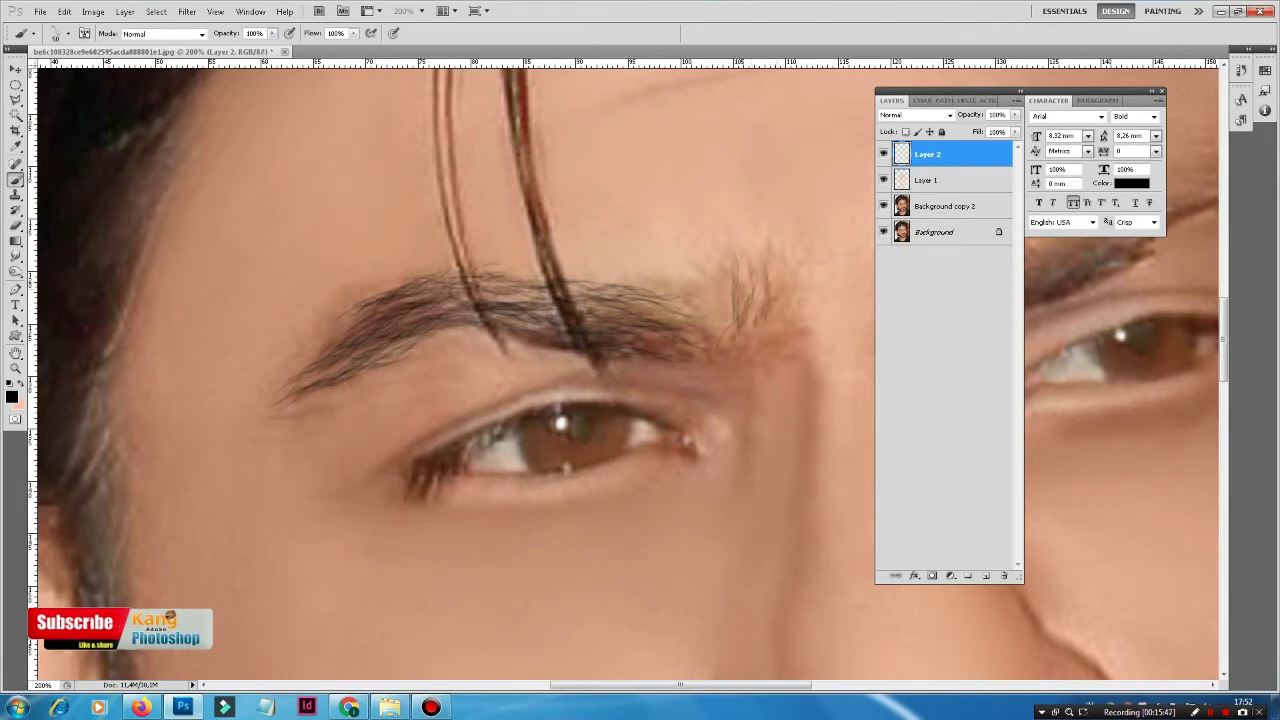
pyautogui.moveTo(760, 340); pyautogui.dragTo(778, 280)
pyautogui.moveTo(676, 328)
pyautogui.mouseDown()
pyautogui.moveTo(736, 312)
pyautogui.moveTo(722, 306)
pyautogui.moveTo(714, 332)
pyautogui.mouseUp()
pyautogui.moveTo(664, 360)
pyautogui.mouseDown()
pyautogui.moveTo(748, 346)
pyautogui.moveTo(740, 332)
pyautogui.mouseUp()
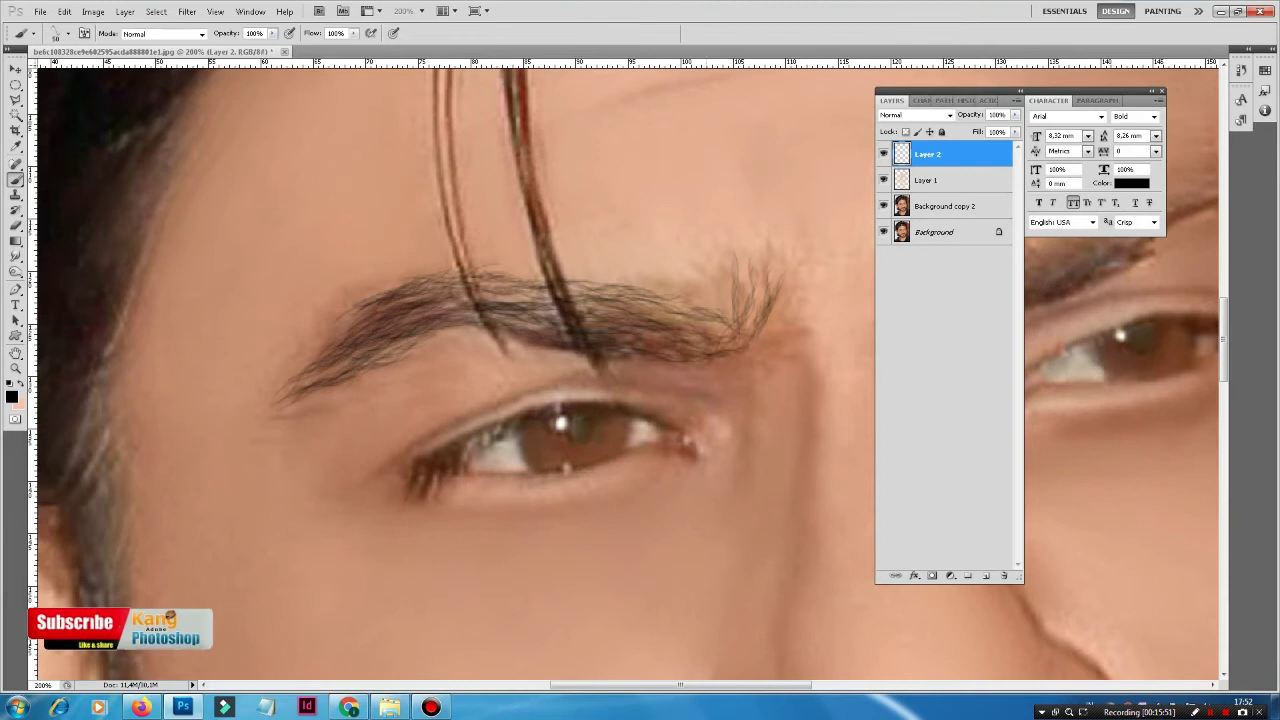
pyautogui.moveTo(658, 336); pyautogui.dragTo(728, 324)
pyautogui.moveTo(600, 330)
pyautogui.mouseDown()
pyautogui.moveTo(708, 310)
pyautogui.moveTo(686, 334)
pyautogui.mouseUp()
# Re-centre the eyebrow in view and add fine hairs along it
pyautogui.moveTo(640, 380)
pyautogui.mouseDown()
pyautogui.moveTo(310, 410)
pyautogui.moveTo(770, 366)
pyautogui.moveTo(740, 367)
pyautogui.mouseUp()
pyautogui.moveTo(290, 344)
pyautogui.mouseDown()
pyautogui.moveTo(356, 326)
pyautogui.moveTo(400, 334)
pyautogui.moveTo(432, 314)
pyautogui.mouseUp()
pyautogui.moveTo(296, 304); pyautogui.dragTo(410, 300)
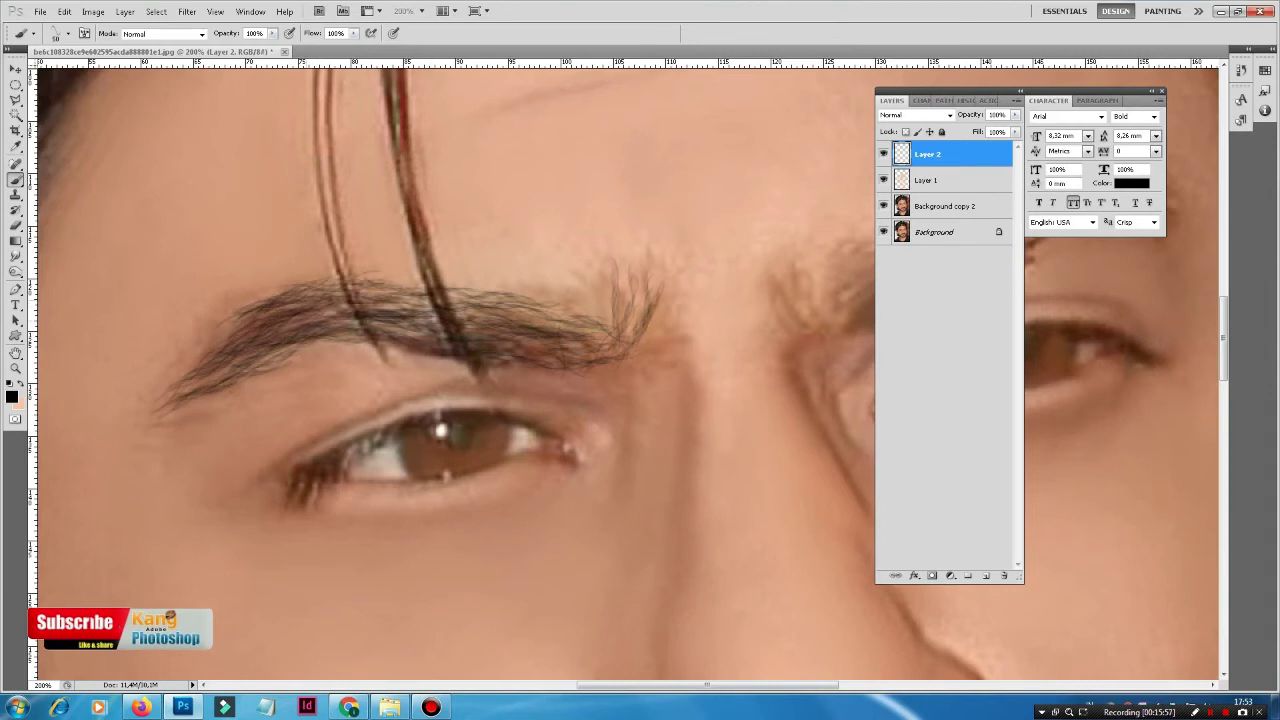
# Show rulers and draw thin hairs at the right eyebrow's inner end
pyautogui.moveTo(640, 380); pyautogui.dragTo(275, 410)
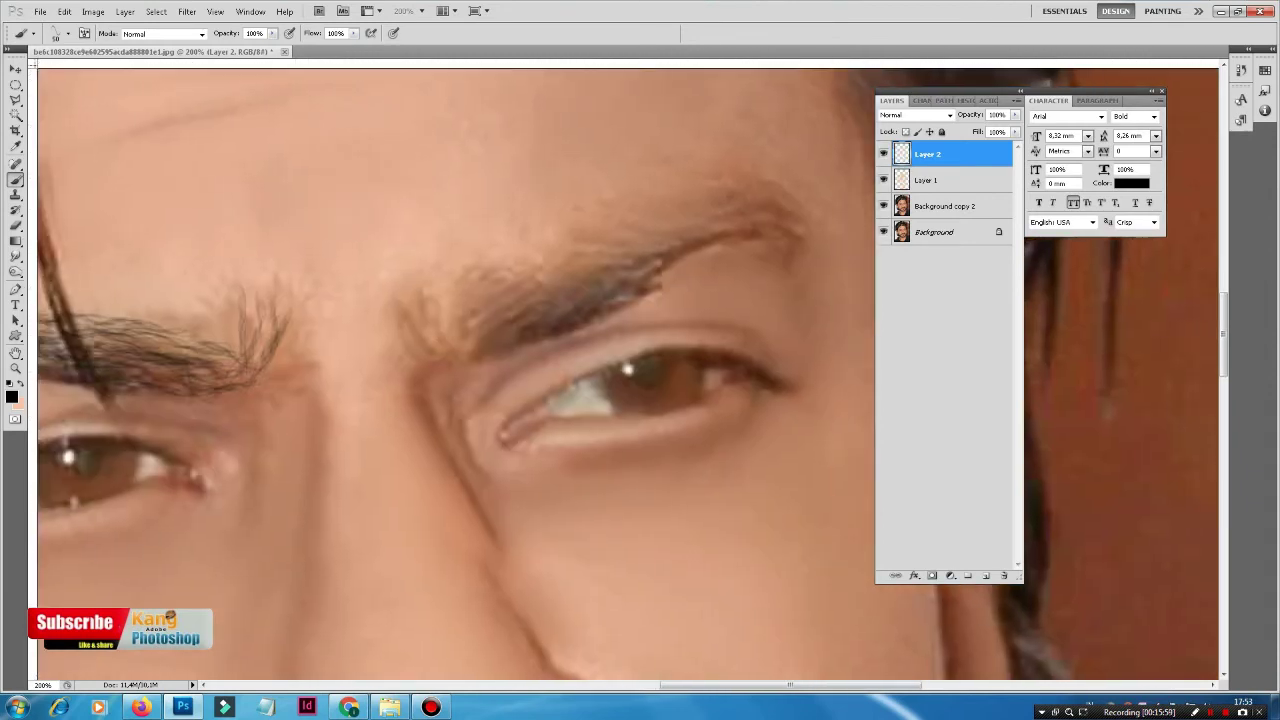
pyautogui.hotkey('ctrl', 'r')
pyautogui.moveTo(396, 342)
pyautogui.mouseDown()
pyautogui.moveTo(410, 306)
pyautogui.moveTo(478, 298)
pyautogui.moveTo(468, 290)
pyautogui.moveTo(480, 274)
pyautogui.mouseUp()
pyautogui.moveTo(462, 316)
pyautogui.mouseDown()
pyautogui.moveTo(522, 280)
pyautogui.moveTo(504, 275)
pyautogui.mouseUp()
pyautogui.moveTo(462, 320)
pyautogui.mouseDown()
pyautogui.moveTo(496, 282)
pyautogui.moveTo(534, 274)
pyautogui.moveTo(524, 298)
pyautogui.moveTo(572, 292)
pyautogui.moveTo(524, 298)
pyautogui.mouseUp()
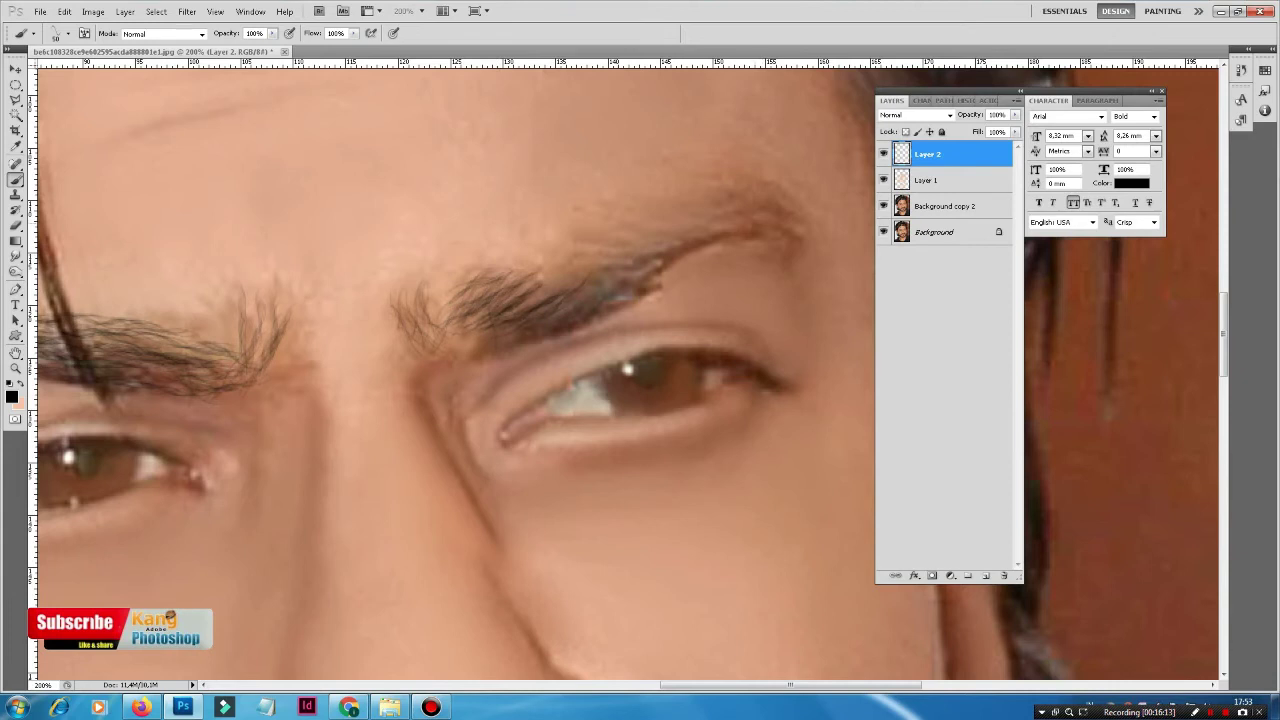
# Fill the right eyebrow's outer end and body with more thin hair strokes
pyautogui.moveTo(682, 224); pyautogui.dragTo(766, 203)
pyautogui.moveTo(694, 192)
pyautogui.mouseDown()
pyautogui.moveTo(754, 184)
pyautogui.moveTo(748, 172)
pyautogui.mouseUp()
pyautogui.moveTo(656, 212)
pyautogui.mouseDown()
pyautogui.moveTo(718, 192)
pyautogui.moveTo(716, 204)
pyautogui.moveTo(692, 194)
pyautogui.mouseUp()
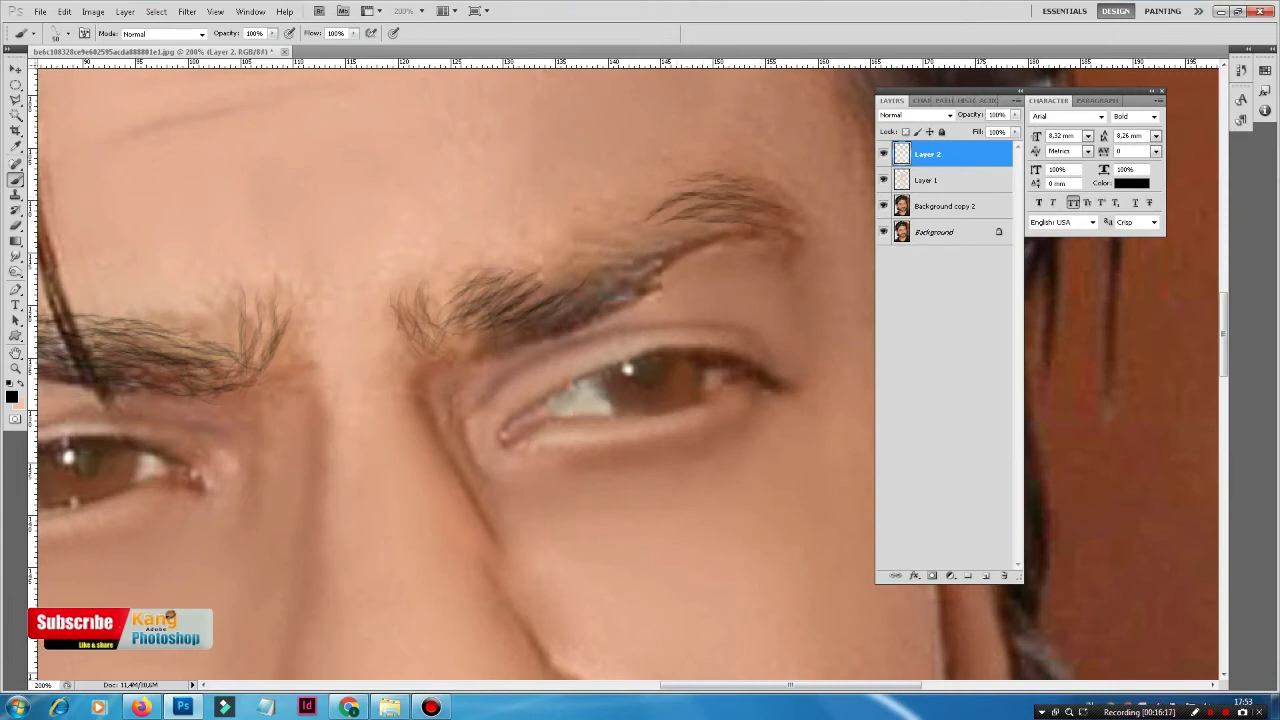
pyautogui.moveTo(604, 220); pyautogui.dragTo(670, 194)
pyautogui.moveTo(614, 242)
pyautogui.mouseDown()
pyautogui.moveTo(714, 228)
pyautogui.moveTo(688, 214)
pyautogui.mouseUp()
pyautogui.moveTo(632, 216)
pyautogui.mouseDown()
pyautogui.moveTo(688, 206)
pyautogui.moveTo(684, 196)
pyautogui.mouseUp()
pyautogui.moveTo(588, 238)
pyautogui.mouseDown()
pyautogui.moveTo(672, 224)
pyautogui.moveTo(646, 212)
pyautogui.moveTo(646, 230)
pyautogui.mouseUp()
# Add hairs along the right eyebrow's lower edge, covering the bluish patch beneath it
pyautogui.moveTo(618, 264); pyautogui.dragTo(674, 240)
pyautogui.moveTo(572, 270)
pyautogui.mouseDown()
pyautogui.moveTo(644, 250)
pyautogui.moveTo(632, 264)
pyautogui.mouseUp()
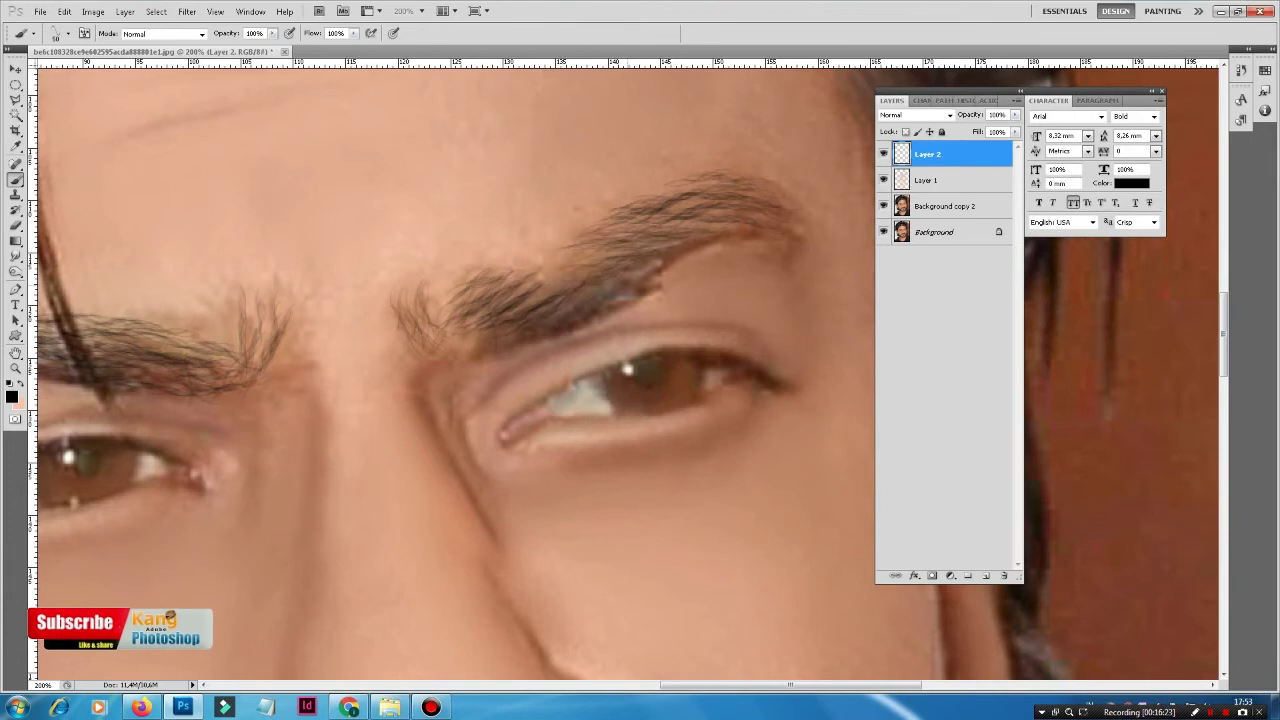
pyautogui.moveTo(562, 308)
pyautogui.mouseDown()
pyautogui.moveTo(622, 290)
pyautogui.moveTo(606, 276)
pyautogui.mouseUp()
pyautogui.moveTo(524, 290)
pyautogui.mouseDown()
pyautogui.moveTo(614, 264)
pyautogui.moveTo(592, 248)
pyautogui.mouseUp()
pyautogui.moveTo(500, 266)
pyautogui.mouseDown()
pyautogui.moveTo(582, 238)
pyautogui.moveTo(540, 254)
pyautogui.mouseUp()
pyautogui.moveTo(478, 312)
pyautogui.mouseDown()
pyautogui.moveTo(538, 278)
pyautogui.moveTo(540, 294)
pyautogui.moveTo(470, 308)
pyautogui.mouseUp()
pyautogui.moveTo(454, 334)
pyautogui.mouseDown()
pyautogui.moveTo(480, 320)
pyautogui.moveTo(526, 328)
pyautogui.moveTo(460, 310)
pyautogui.mouseUp()
# Erase stray hairs at the left eyebrow's inner end with a 10 px eraser
pyautogui.press('e')
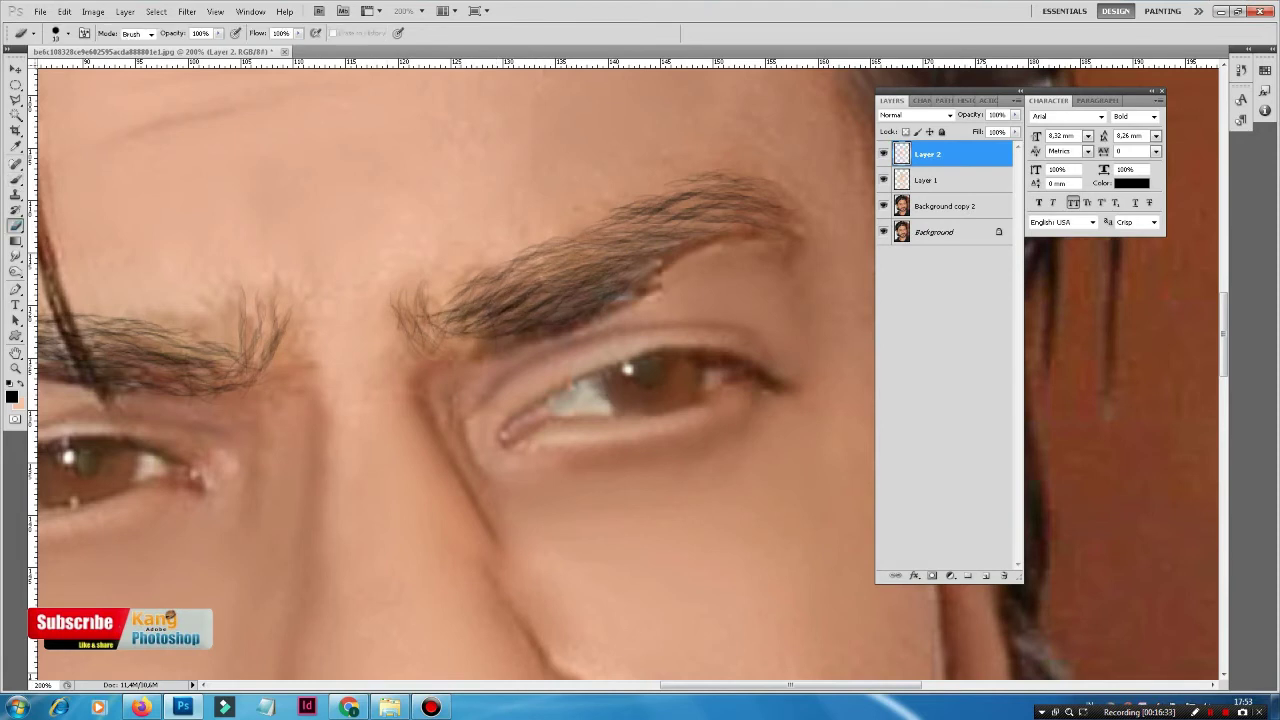
pyautogui.rightClick(442, 263)
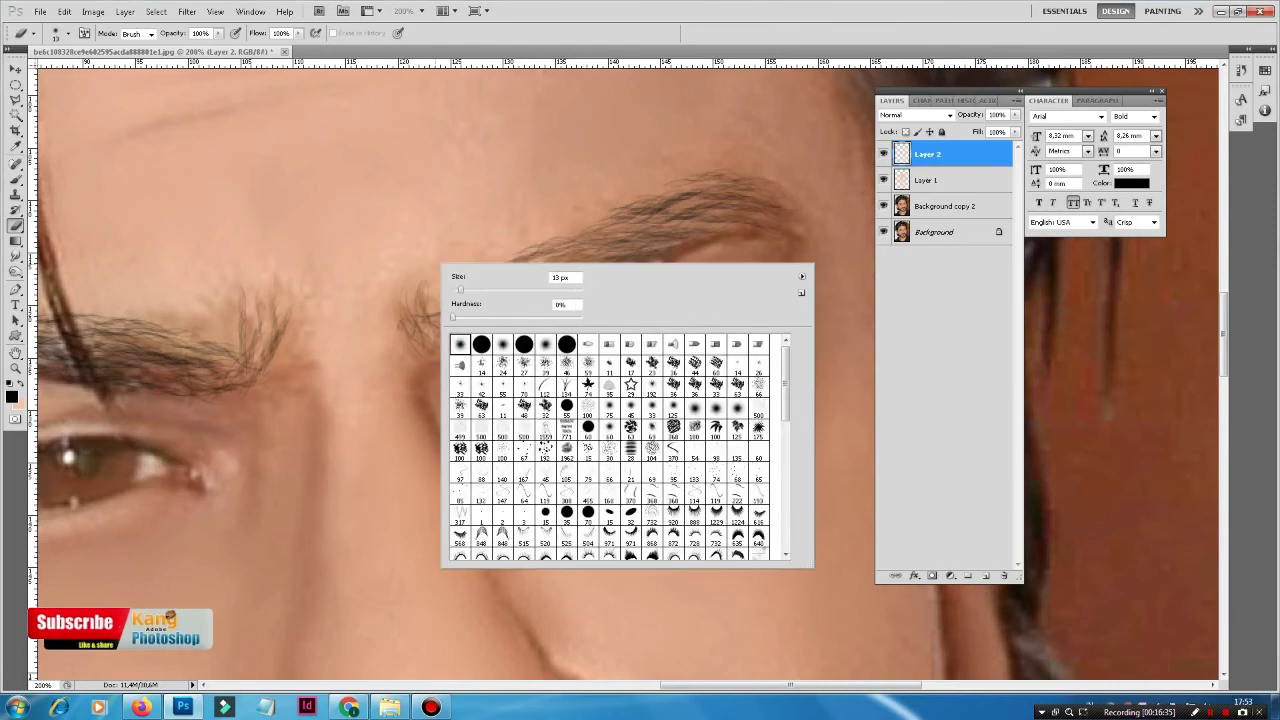
pyautogui.write('10')
pyautogui.press('Return')
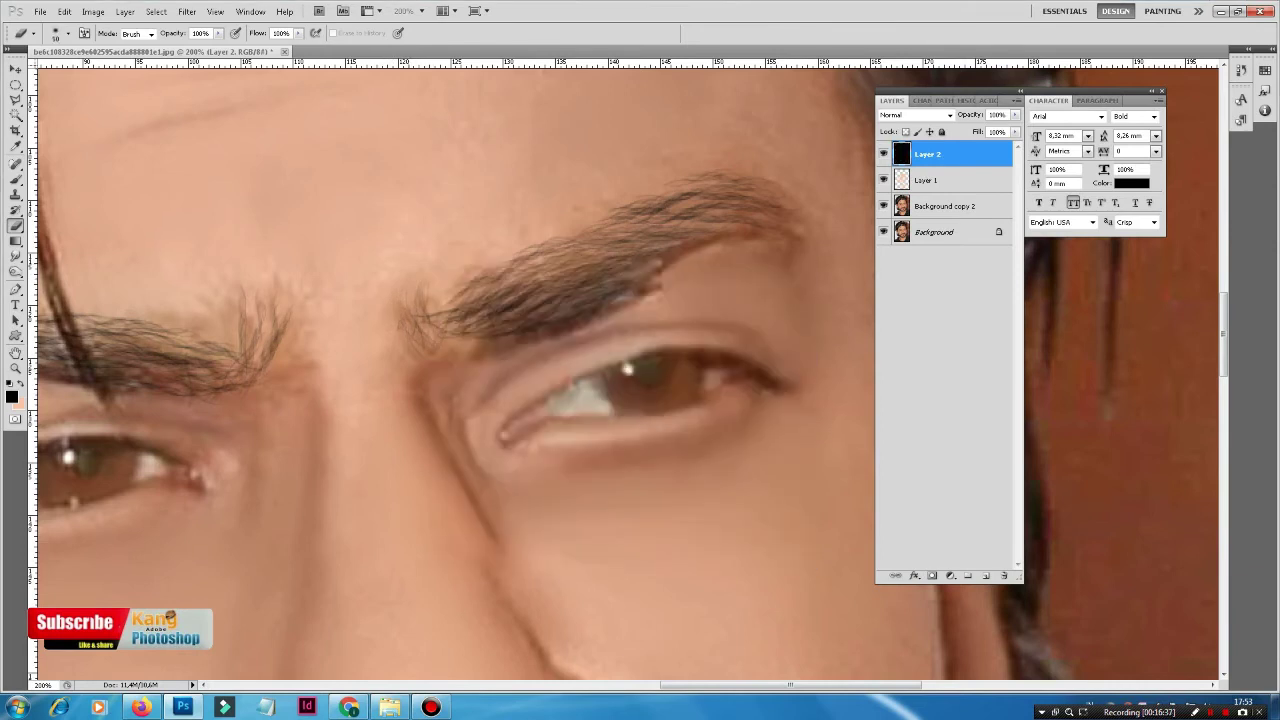
pyautogui.moveTo(284, 318); pyautogui.dragTo(275, 344)
pyautogui.hotkey('alt', '[')
pyautogui.hotkey('alt', '[')
# Smudge the right eyebrow's lower edge into the skin on the photo layer
pyautogui.press('r')
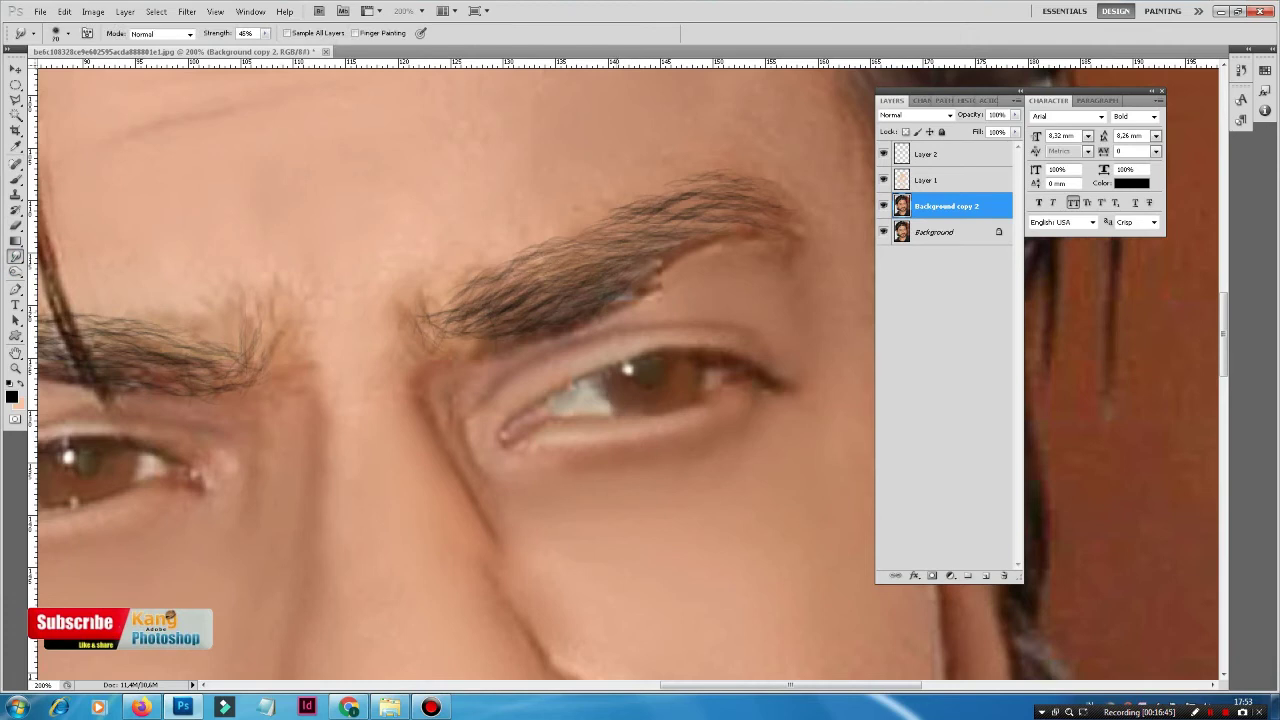
pyautogui.moveTo(631, 299)
pyautogui.mouseDown()
pyautogui.moveTo(664, 279)
pyautogui.moveTo(557, 329)
pyautogui.mouseUp()
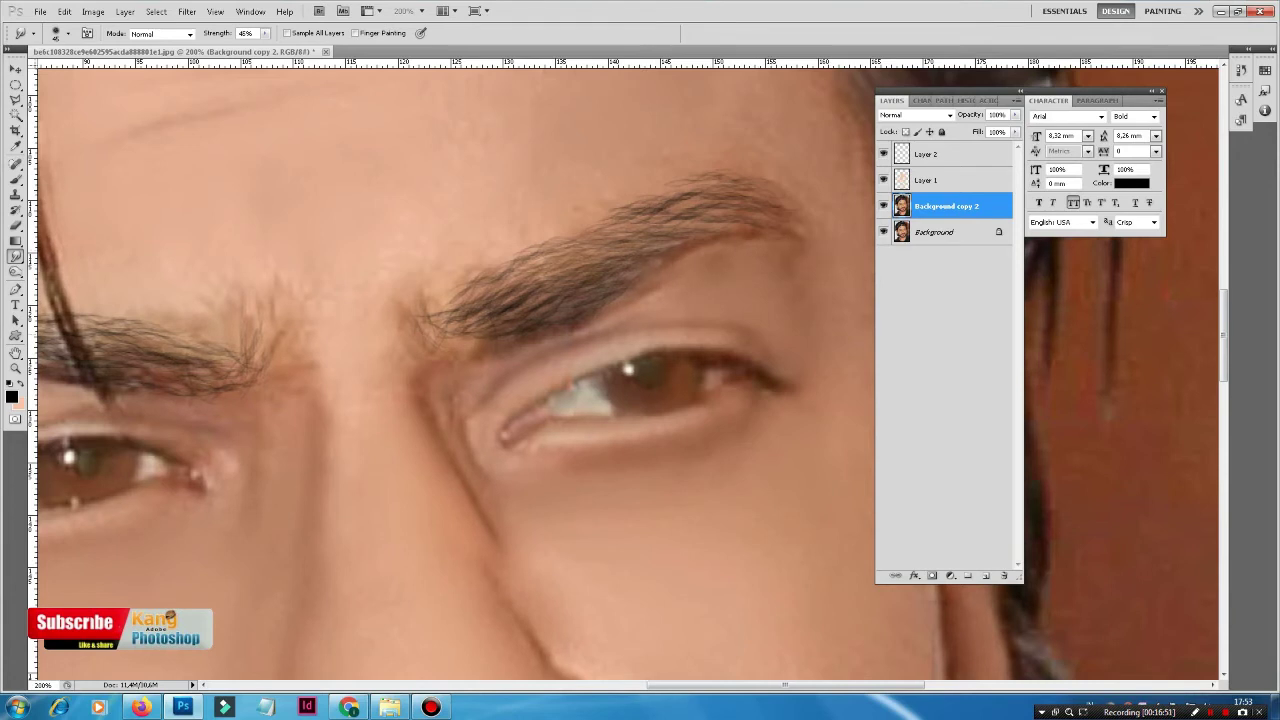
pyautogui.hotkey('ctrl', '-')
pyautogui.hotkey('ctrl', '-')
pyautogui.hotkey('ctrl', '-')
pyautogui.hotkey('ctrl', '-')
pyautogui.hotkey('ctrl', '-')
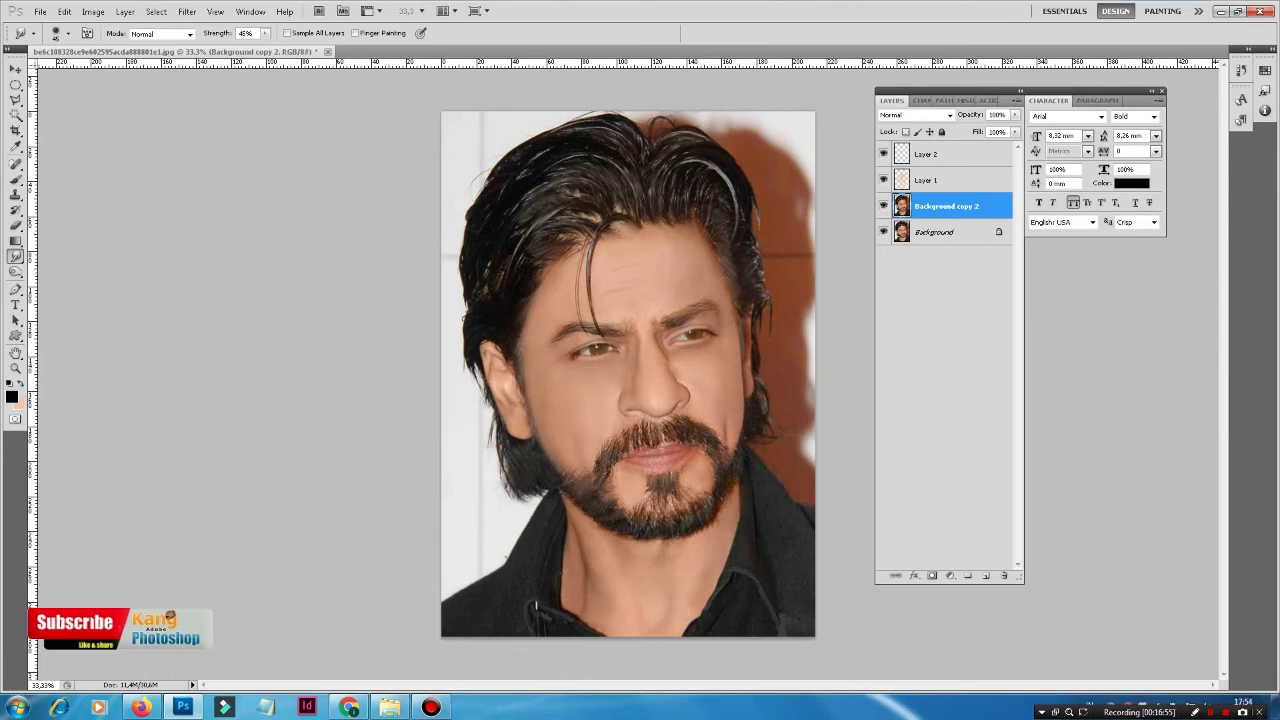
# Return to brush painting on Layer 2 with the tip enlarged to about 131 px
pyautogui.hotkey('alt', ']')
pyautogui.hotkey('alt', ']')
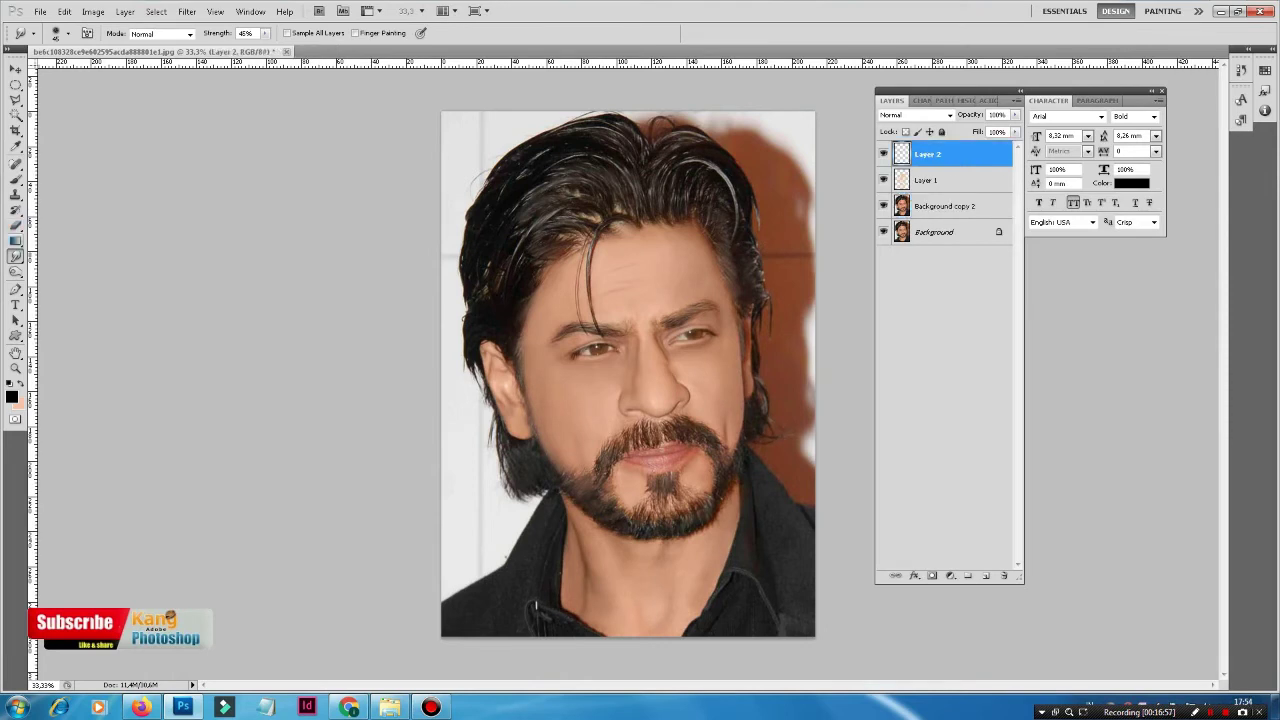
pyautogui.press('b')
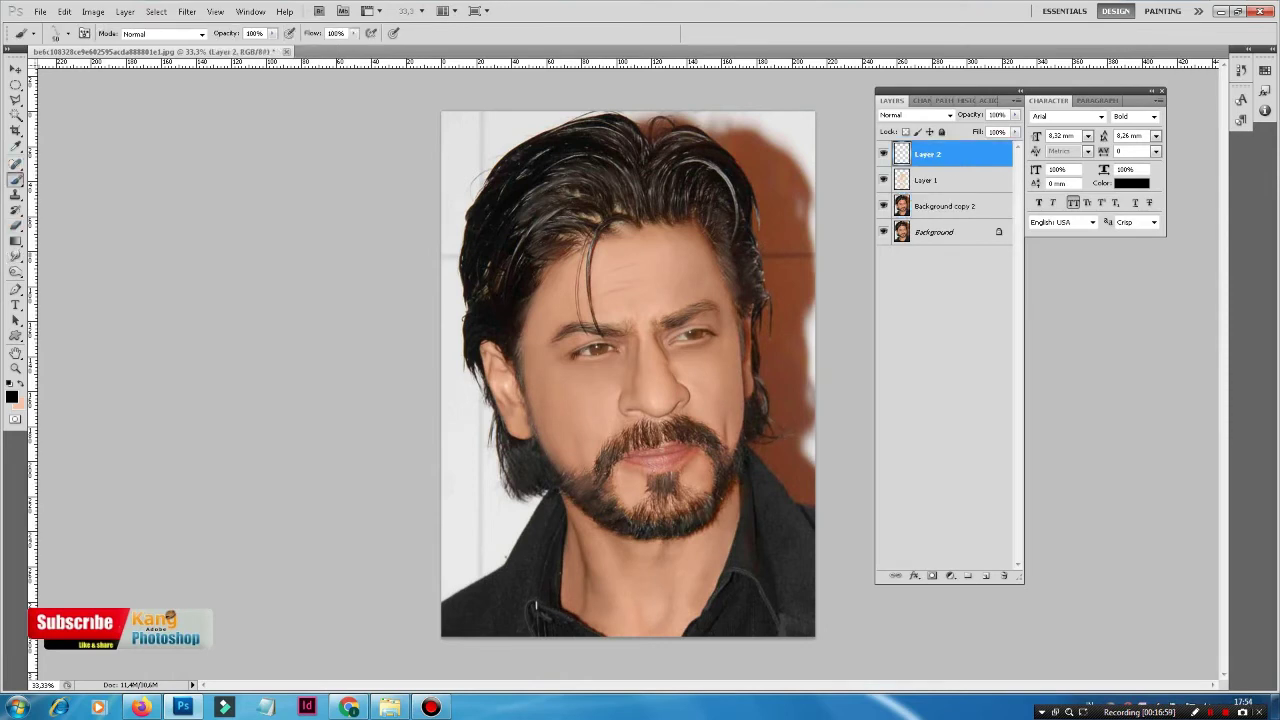
pyautogui.hotkey('ctrl', '=')
pyautogui.hotkey('ctrl', '=')
pyautogui.rightClick(615, 185)
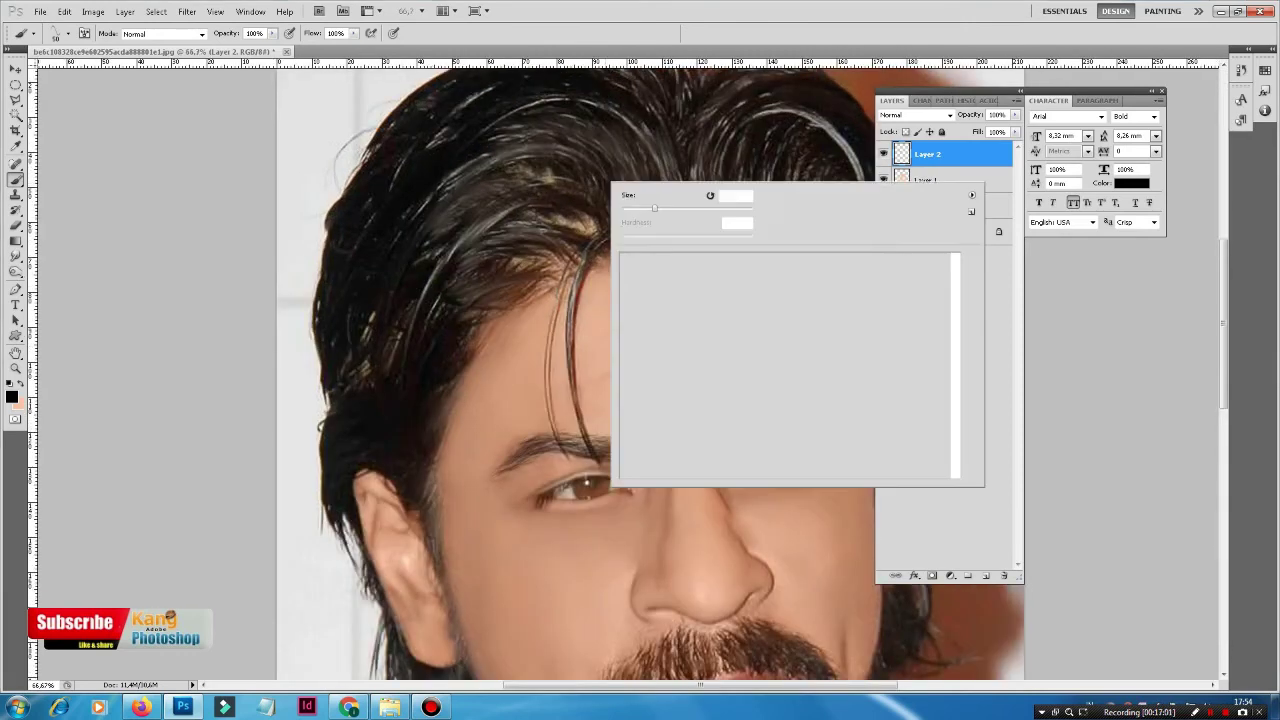
pyautogui.moveTo(654, 208); pyautogui.dragTo(697, 208)
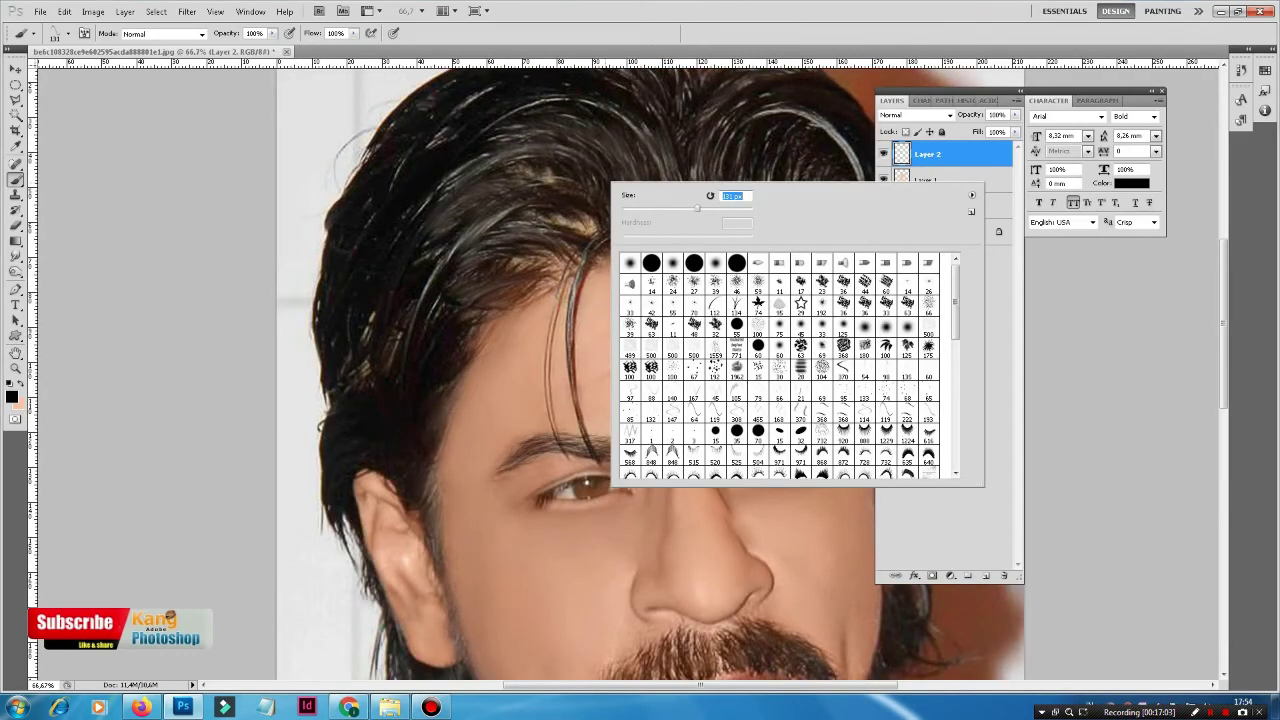
pyautogui.press('Return')
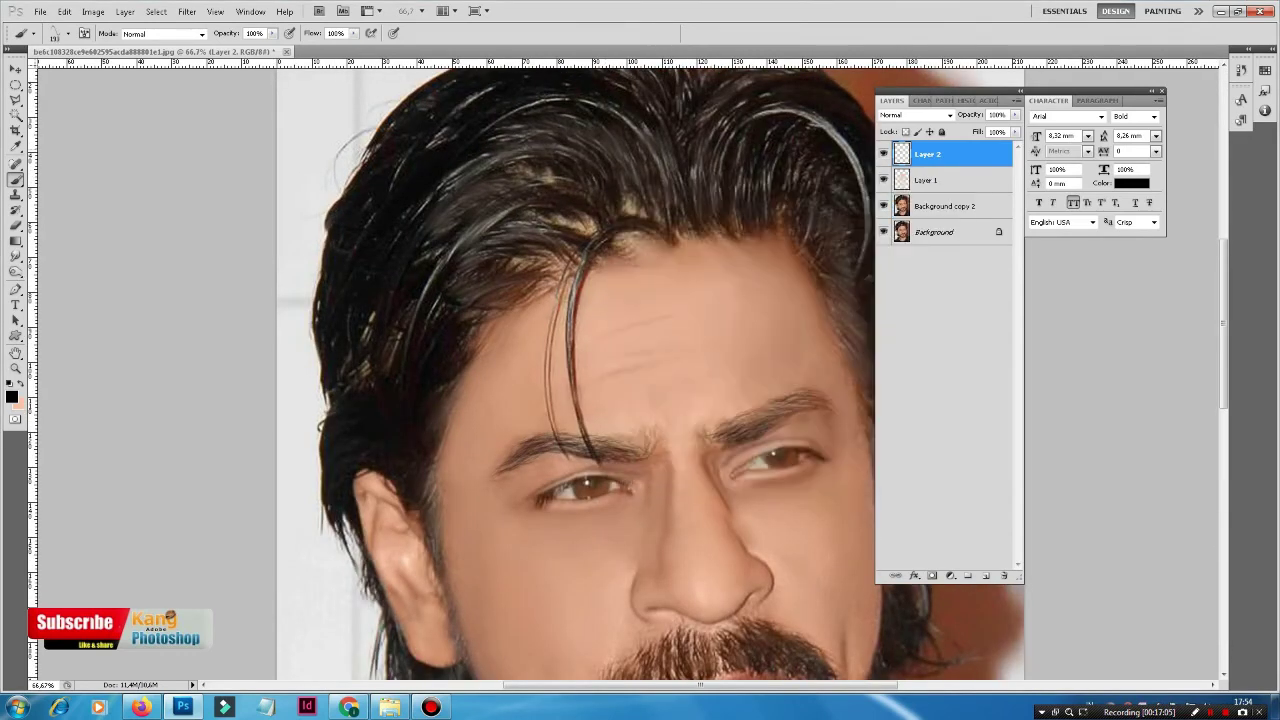
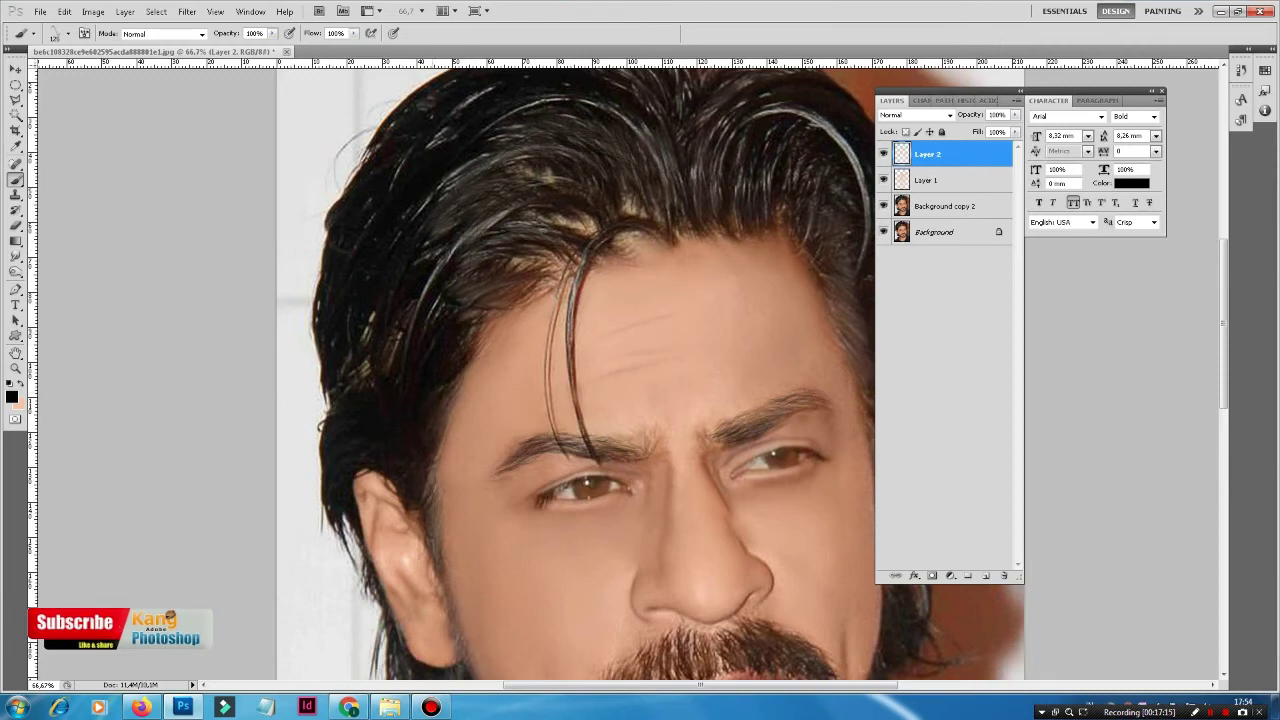
# Paint thin dark hair strands along the beard edge and across the moustache above the lip
pyautogui.scroll(-5, 630, 370)
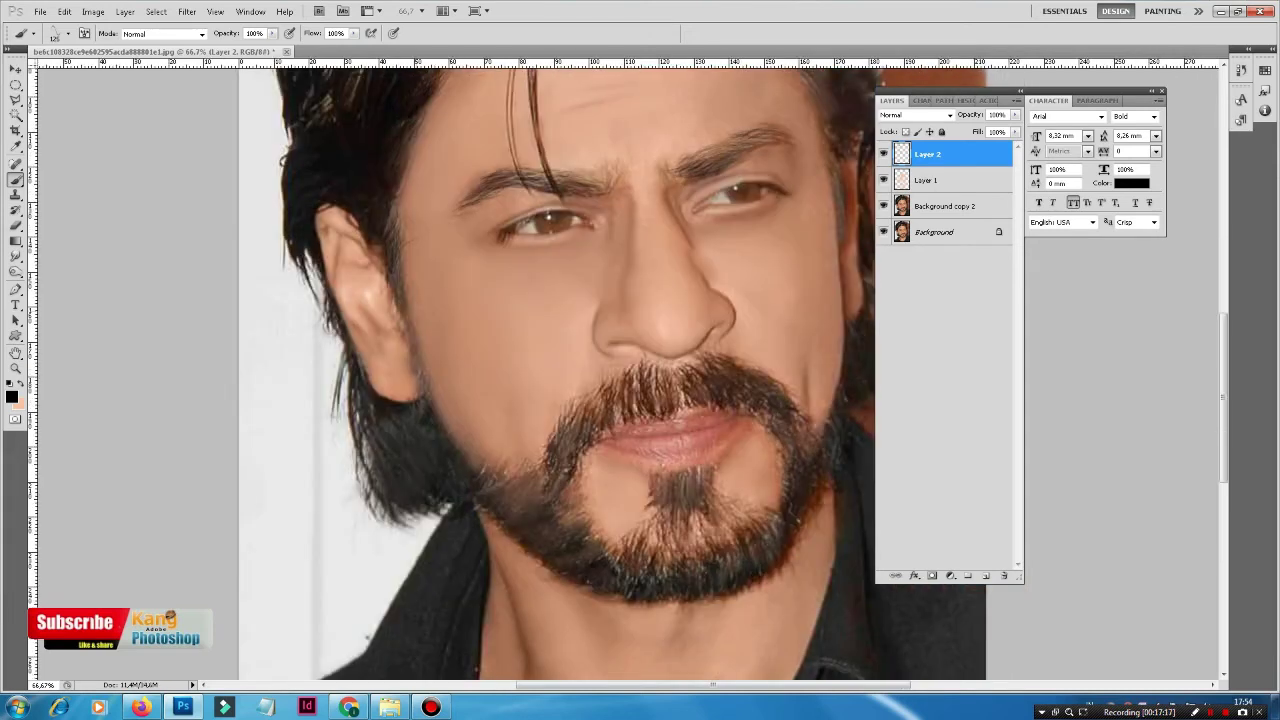
pyautogui.moveTo(407, 306)
pyautogui.mouseDown()
pyautogui.moveTo(428, 408)
pyautogui.moveTo(471, 466)
pyautogui.moveTo(532, 508)
pyautogui.moveTo(556, 494)
pyautogui.mouseUp()
pyautogui.moveTo(556, 446); pyautogui.dragTo(560, 474)
pyautogui.moveTo(560, 418)
pyautogui.mouseDown()
pyautogui.moveTo(570, 446)
pyautogui.moveTo(584, 438)
pyautogui.mouseUp()
pyautogui.moveTo(588, 394)
pyautogui.mouseDown()
pyautogui.moveTo(586, 424)
pyautogui.moveTo(598, 406)
pyautogui.mouseUp()
pyautogui.moveTo(598, 392); pyautogui.dragTo(610, 422)
pyautogui.moveTo(614, 386)
pyautogui.mouseDown()
pyautogui.moveTo(618, 414)
pyautogui.moveTo(638, 412)
pyautogui.mouseUp()
pyautogui.moveTo(642, 388)
pyautogui.mouseDown()
pyautogui.moveTo(644, 410)
pyautogui.moveTo(654, 404)
pyautogui.mouseUp()
pyautogui.moveTo(654, 374)
pyautogui.mouseDown()
pyautogui.moveTo(656, 398)
pyautogui.moveTo(686, 398)
pyautogui.mouseUp()
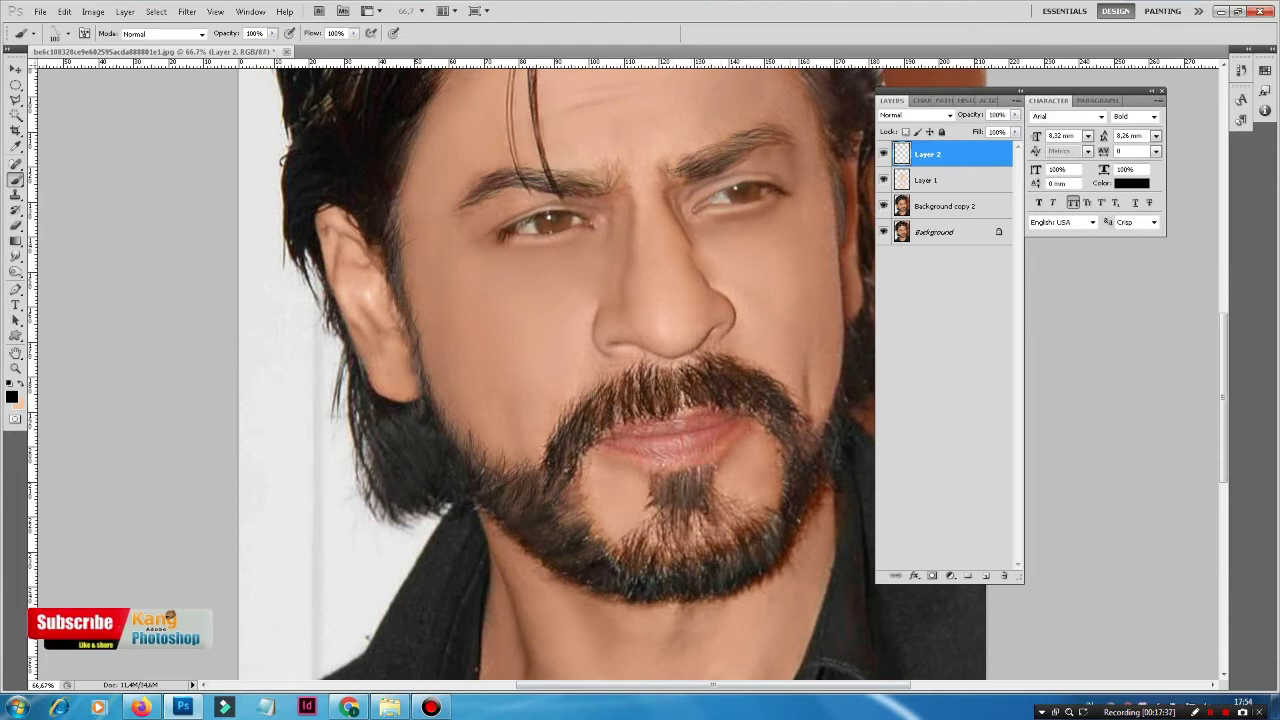
# Add hair strands to the beard's right side, the lower chin and the lower-left beard
pyautogui.moveTo(800, 398); pyautogui.dragTo(806, 444)
pyautogui.moveTo(790, 426); pyautogui.dragTo(788, 450)
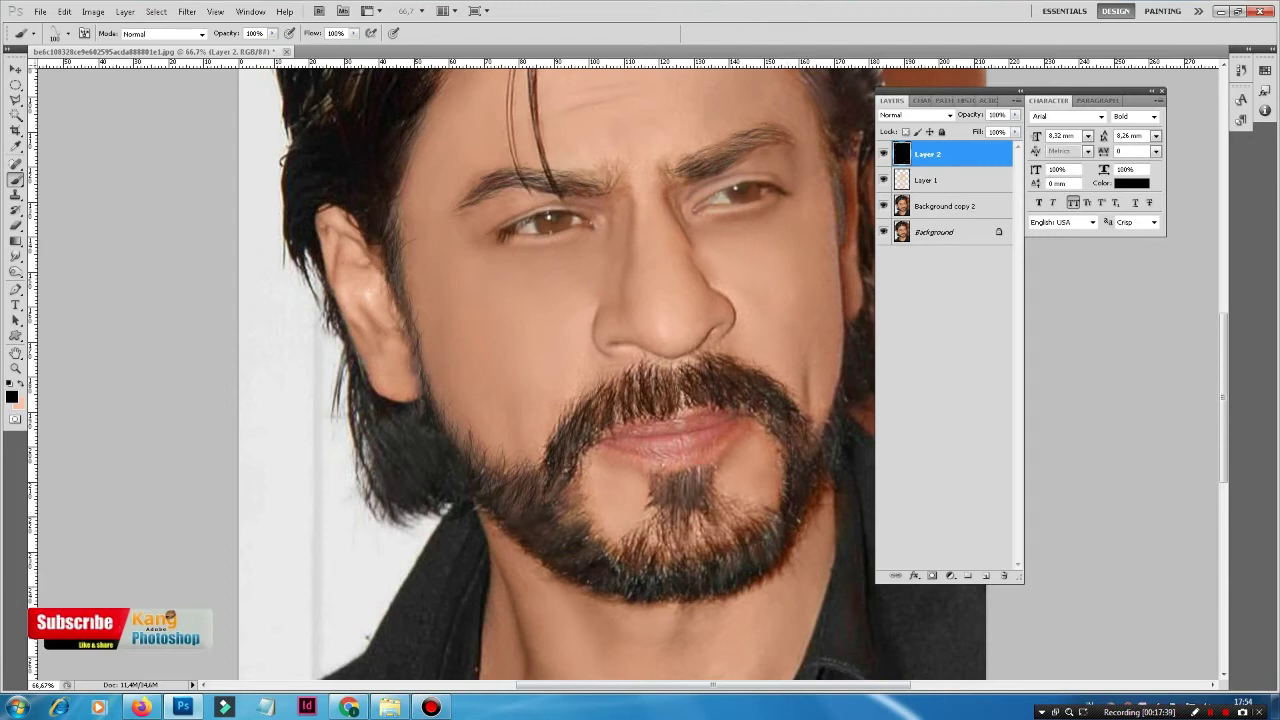
pyautogui.moveTo(712, 474)
pyautogui.mouseDown()
pyautogui.moveTo(714, 498)
pyautogui.moveTo(683, 519)
pyautogui.moveTo(694, 505)
pyautogui.moveTo(648, 507)
pyautogui.moveTo(632, 552)
pyautogui.moveTo(652, 554)
pyautogui.mouseUp()
pyautogui.moveTo(666, 526)
pyautogui.mouseDown()
pyautogui.moveTo(662, 562)
pyautogui.moveTo(680, 558)
pyautogui.mouseUp()
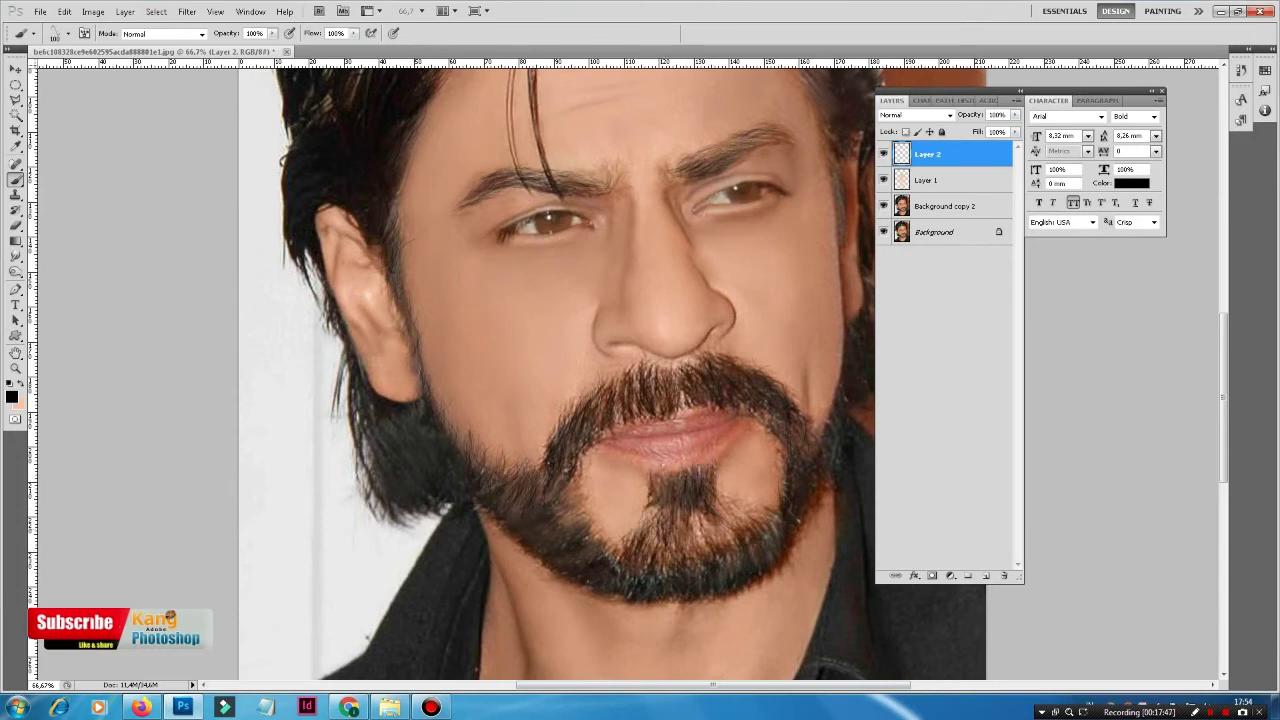
pyautogui.moveTo(700, 514); pyautogui.dragTo(692, 556)
pyautogui.moveTo(712, 514)
pyautogui.mouseDown()
pyautogui.moveTo(704, 558)
pyautogui.moveTo(720, 540)
pyautogui.moveTo(716, 512)
pyautogui.mouseUp()
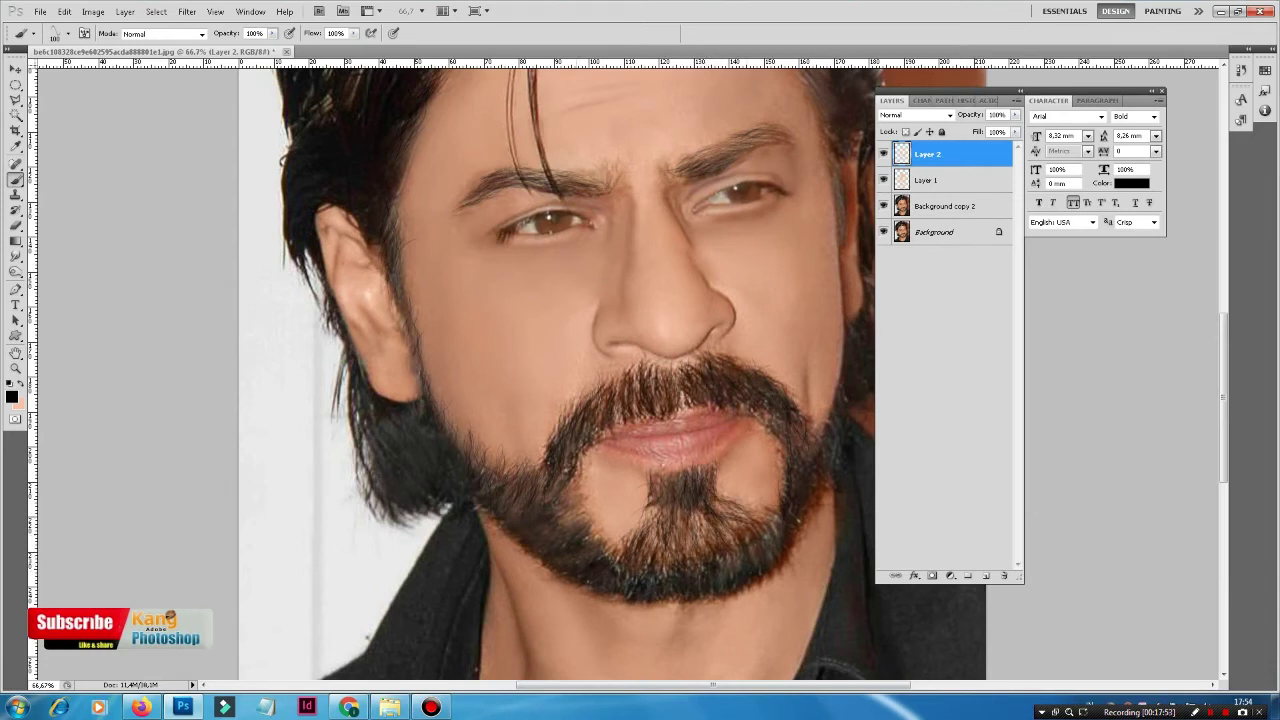
pyautogui.moveTo(600, 530)
pyautogui.mouseDown()
pyautogui.moveTo(588, 544)
pyautogui.moveTo(562, 526)
pyautogui.mouseUp()
pyautogui.moveTo(574, 506)
pyautogui.mouseDown()
pyautogui.moveTo(554, 530)
pyautogui.moveTo(562, 510)
pyautogui.mouseUp()
pyautogui.moveTo(580, 486)
pyautogui.mouseDown()
pyautogui.moveTo(554, 506)
pyautogui.moveTo(537, 493)
pyautogui.mouseUp()
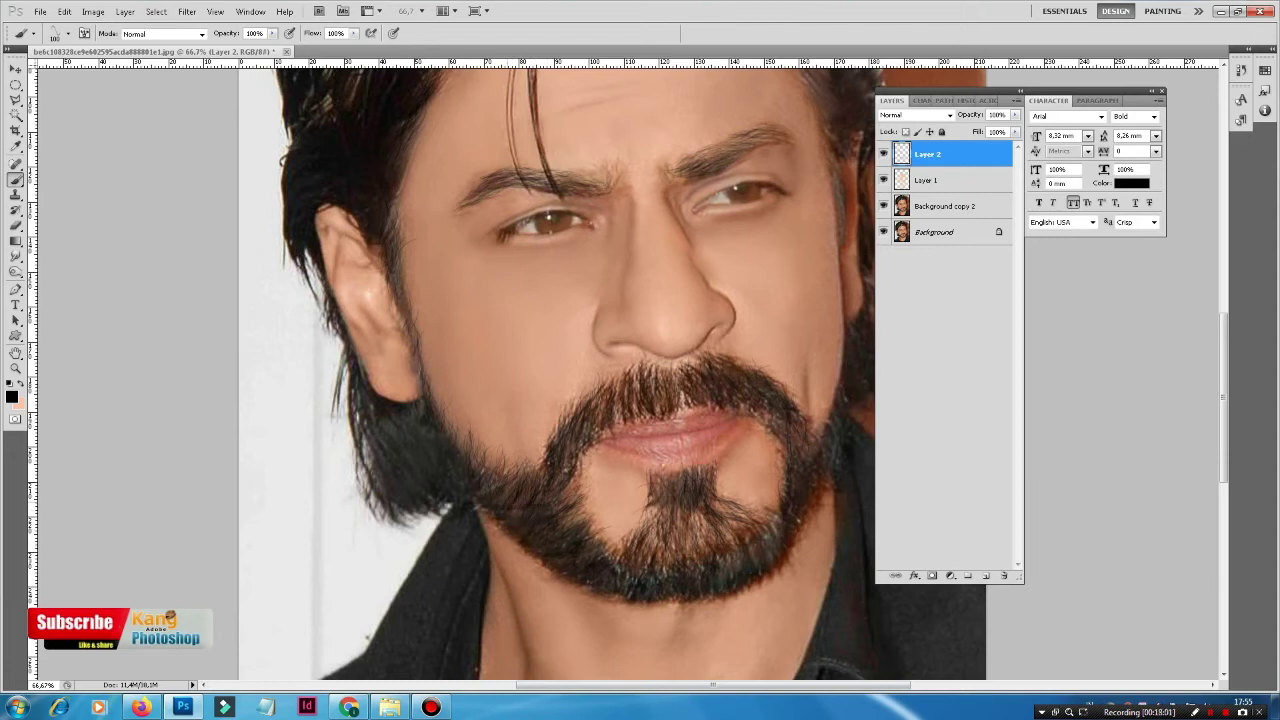
# Paint strands along the left beard and jaw edges, then undo the latest beard strokes
pyautogui.moveTo(524, 473)
pyautogui.mouseDown()
pyautogui.moveTo(506, 498)
pyautogui.moveTo(483, 478)
pyautogui.mouseUp()
pyautogui.moveTo(418, 434); pyautogui.dragTo(433, 462)
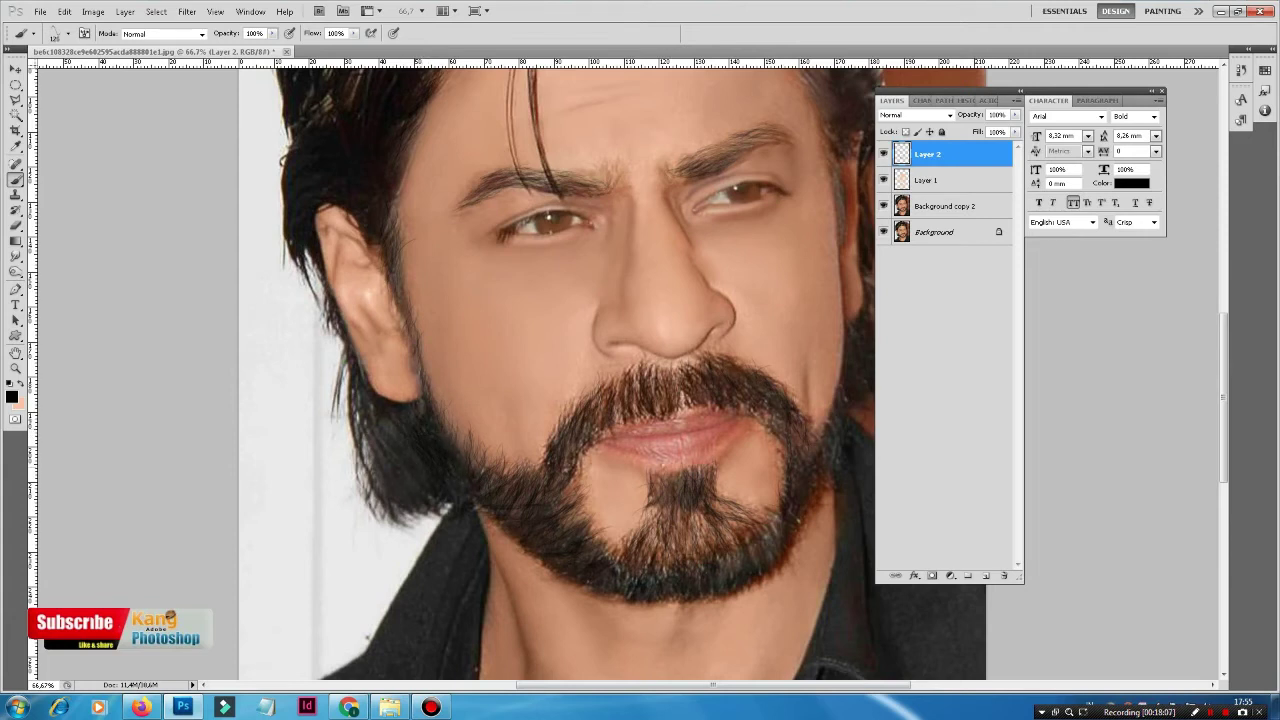
pyautogui.moveTo(386, 426); pyautogui.dragTo(378, 510)
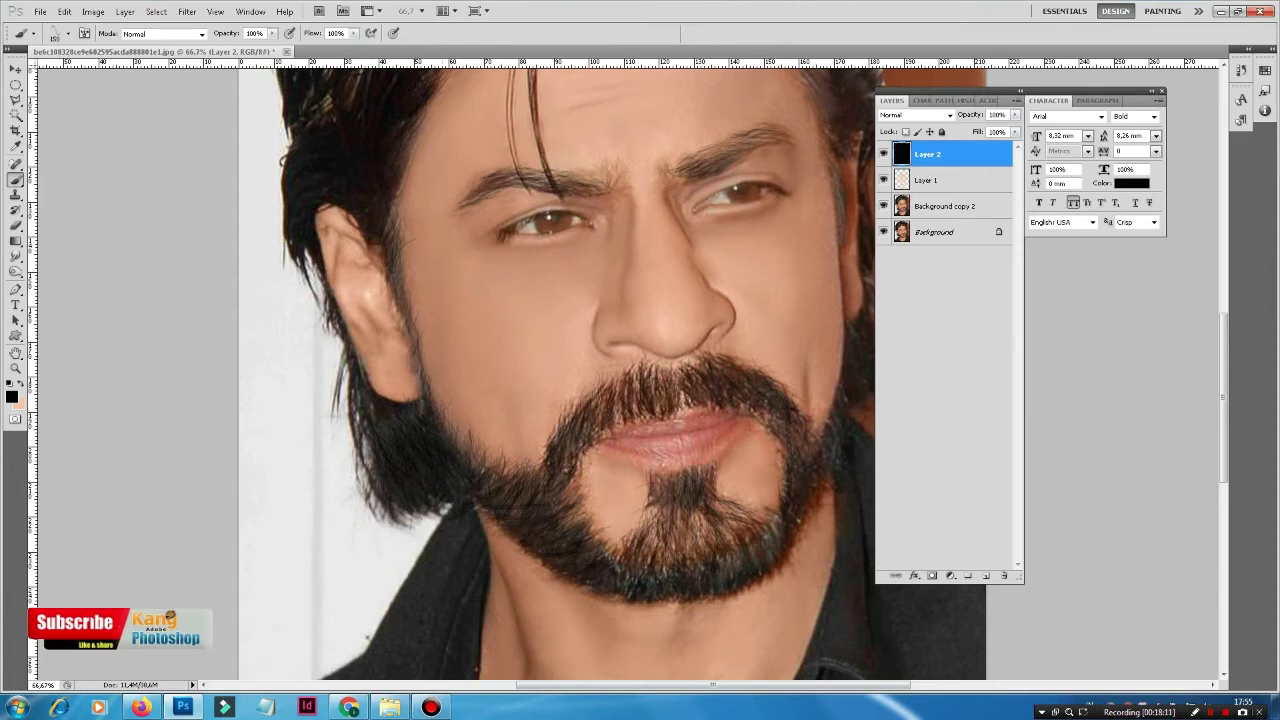
pyautogui.moveTo(391, 427); pyautogui.dragTo(211, 395)
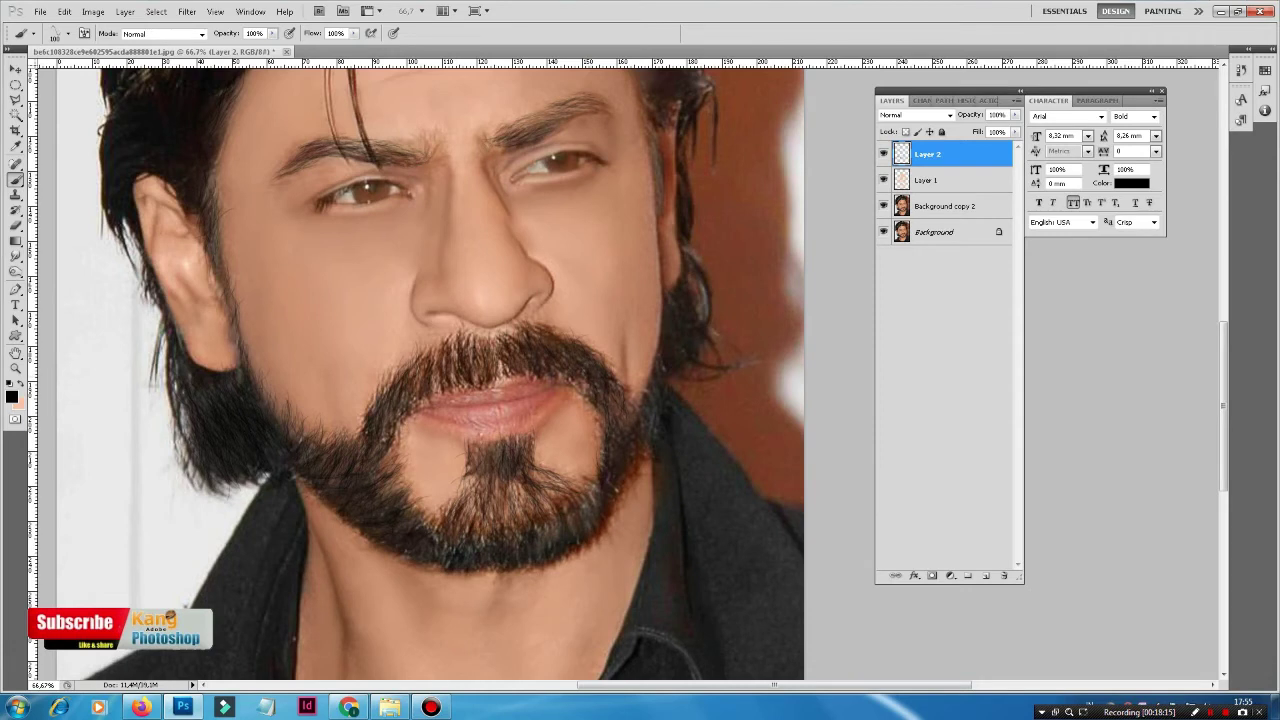
pyautogui.moveTo(614, 395); pyautogui.dragTo(619, 440)
pyautogui.moveTo(590, 450); pyautogui.dragTo(588, 494)
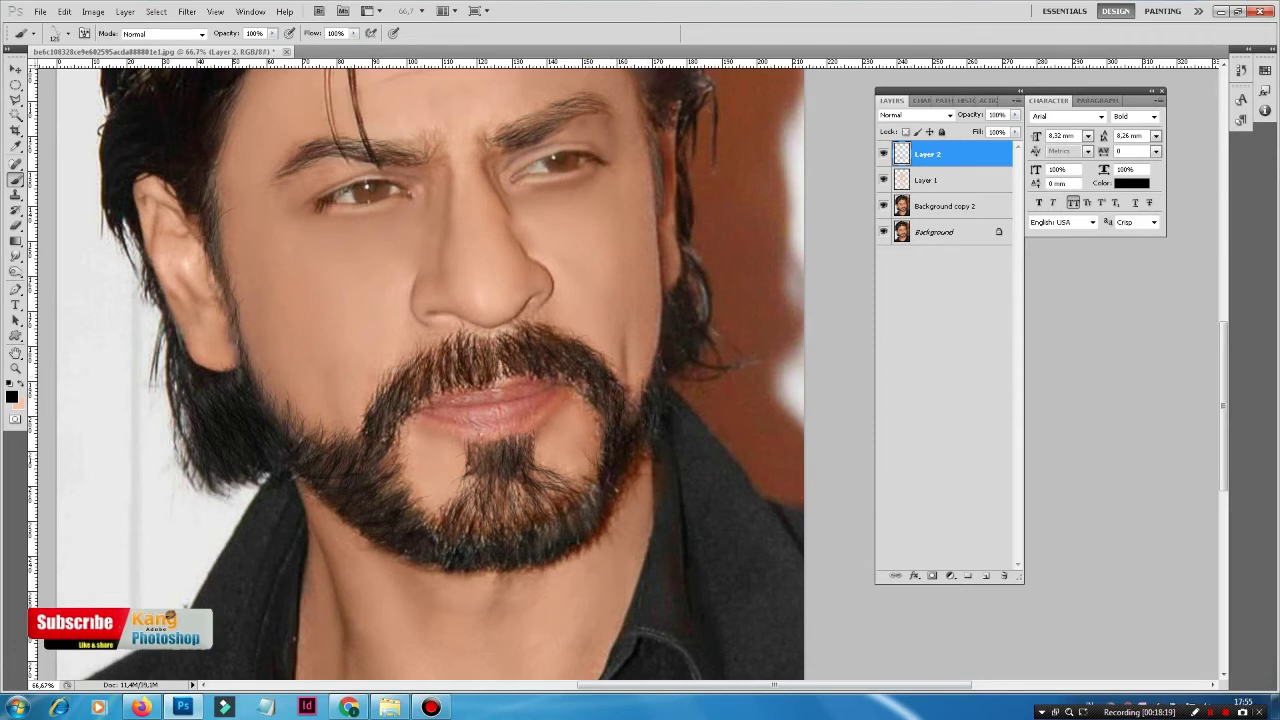
pyautogui.hotkey('ctrl', 'alt', 'z')
pyautogui.hotkey('ctrl', 'alt', 'z')
# Zoom in to 200% and paint vertical hair strands across the chin beard
pyautogui.hotkey('ctrl', '+')
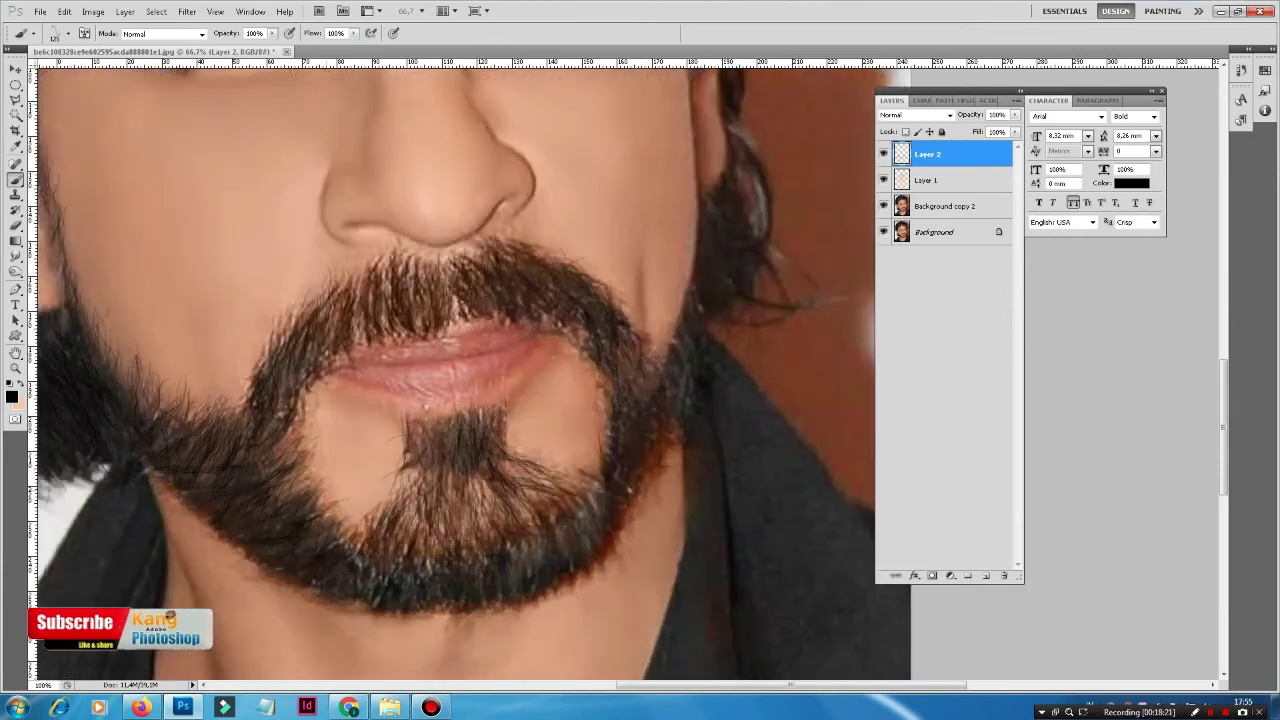
pyautogui.hotkey('ctrl', '+')
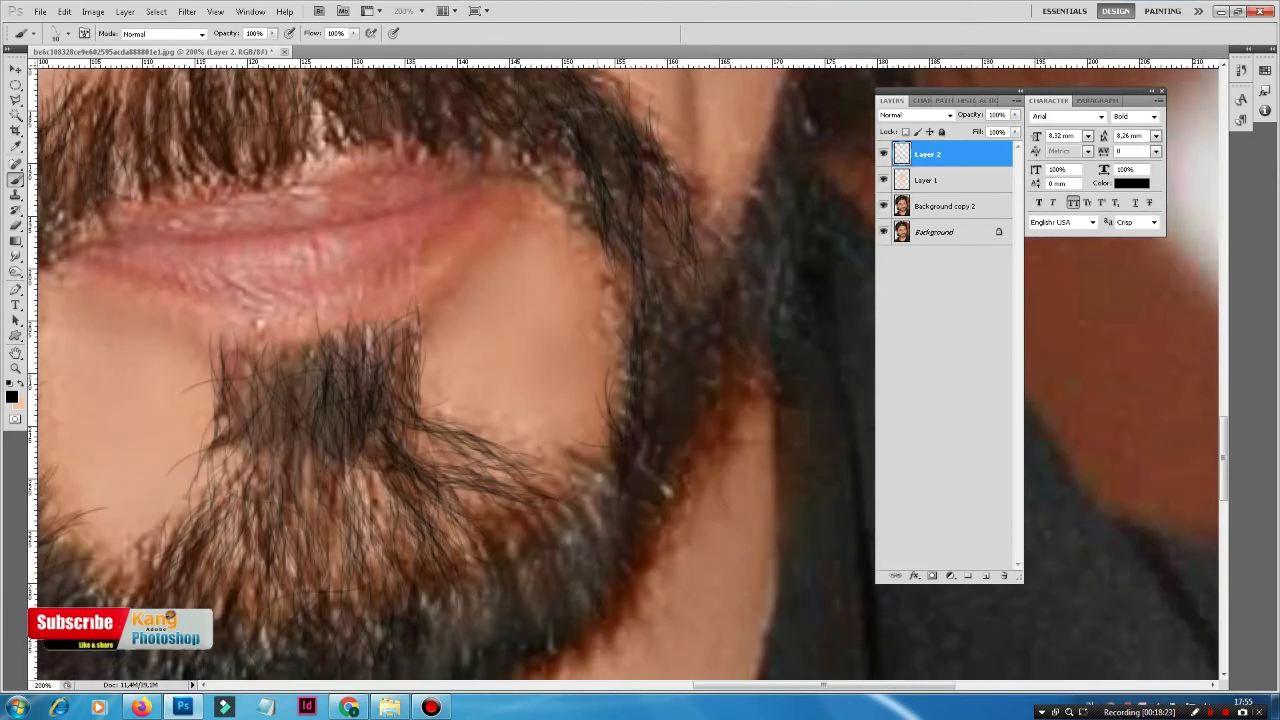
pyautogui.moveTo(462, 444)
pyautogui.mouseDown()
pyautogui.moveTo(572, 492)
pyautogui.moveTo(522, 506)
pyautogui.mouseUp()
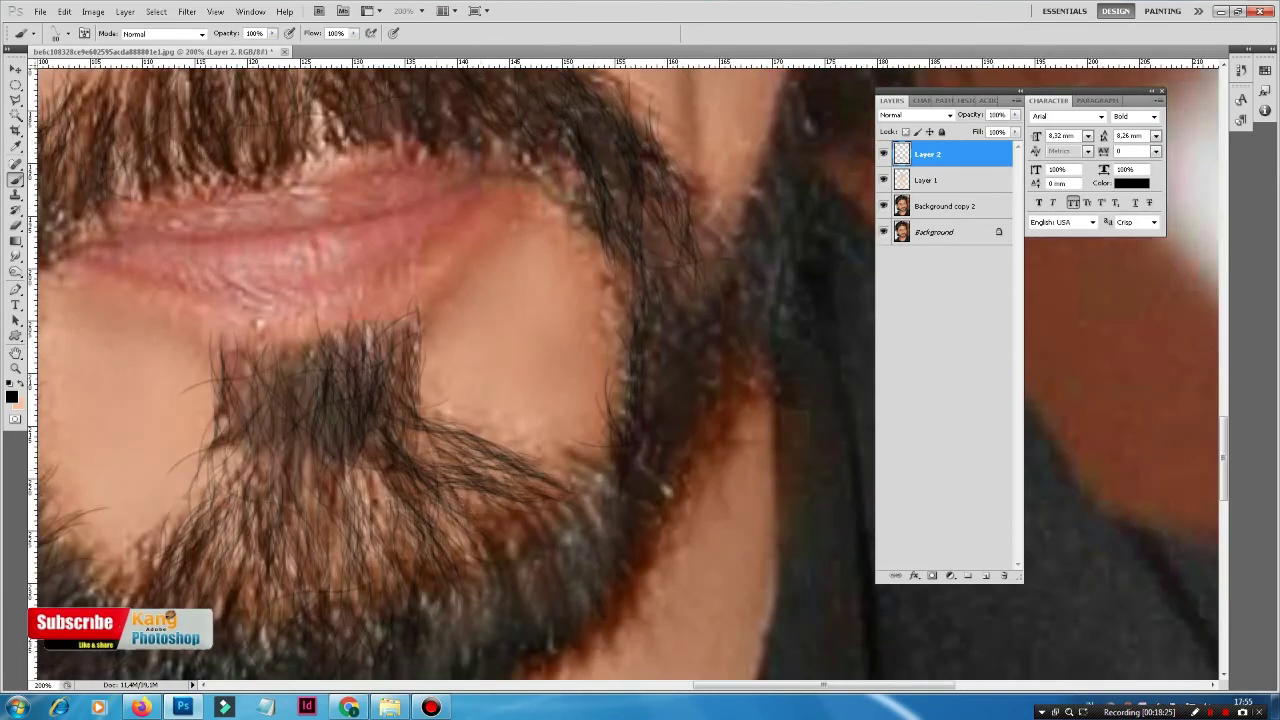
pyautogui.moveTo(412, 416)
pyautogui.mouseDown()
pyautogui.moveTo(442, 486)
pyautogui.moveTo(436, 466)
pyautogui.mouseUp()
pyautogui.moveTo(402, 368)
pyautogui.mouseDown()
pyautogui.moveTo(418, 452)
pyautogui.moveTo(378, 442)
pyautogui.mouseUp()
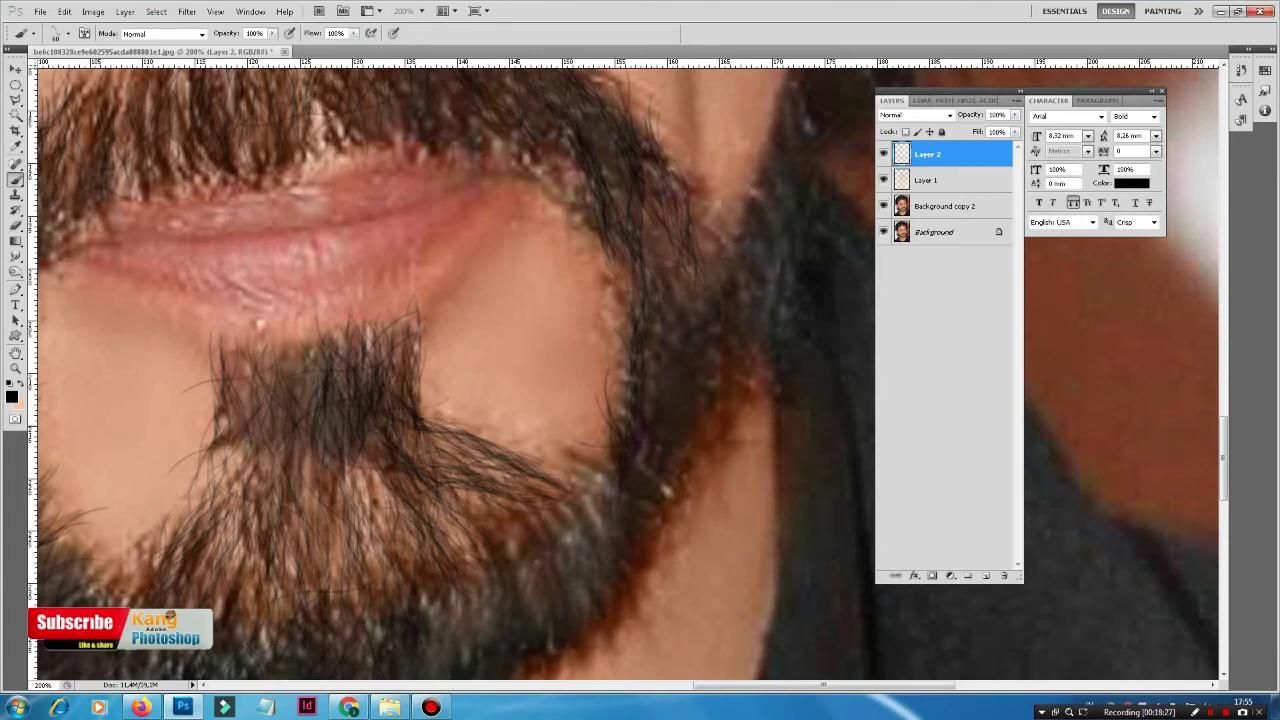
pyautogui.moveTo(330, 394); pyautogui.dragTo(312, 432)
pyautogui.moveTo(310, 366); pyautogui.dragTo(298, 422)
pyautogui.moveTo(302, 346)
pyautogui.mouseDown()
pyautogui.moveTo(288, 446)
pyautogui.moveTo(292, 418)
pyautogui.mouseUp()
pyautogui.moveTo(314, 346); pyautogui.dragTo(306, 418)
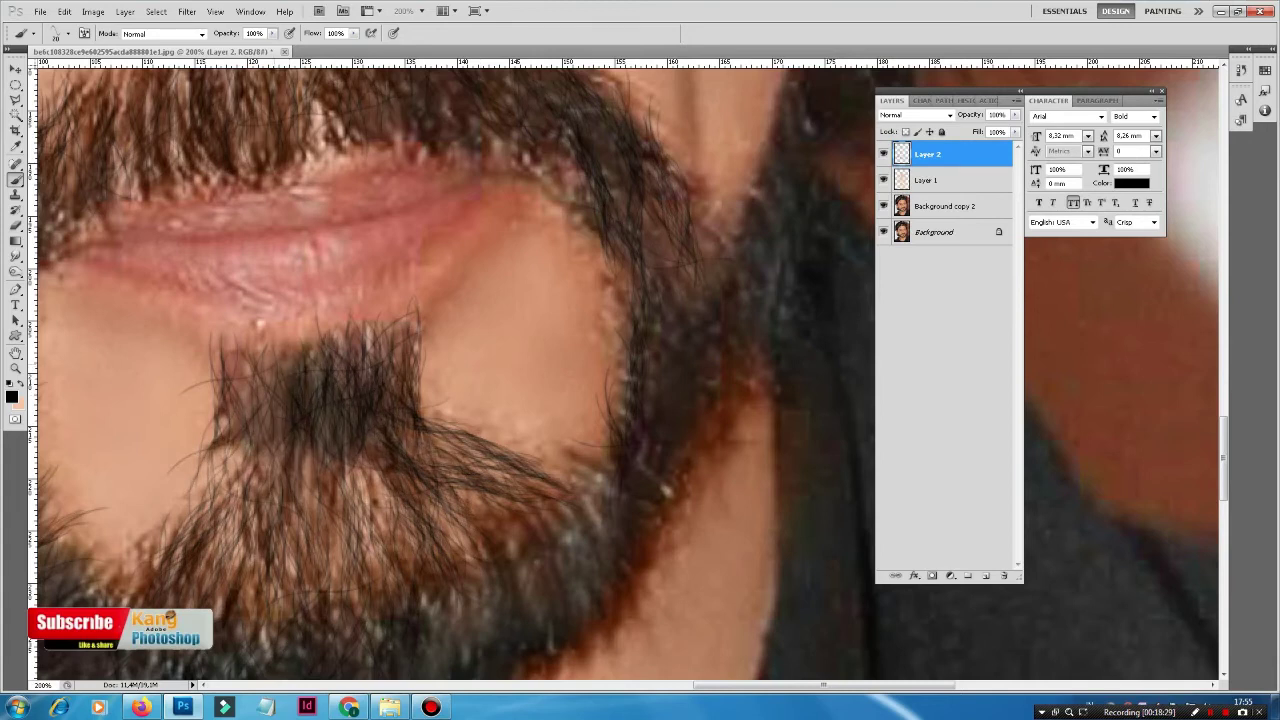
pyautogui.moveTo(272, 326); pyautogui.dragTo(262, 438)
pyautogui.moveTo(260, 338); pyautogui.dragTo(250, 430)
pyautogui.moveTo(248, 362); pyautogui.dragTo(240, 454)
pyautogui.moveTo(230, 340); pyautogui.dragTo(220, 458)
pyautogui.moveTo(240, 380); pyautogui.dragTo(240, 482)
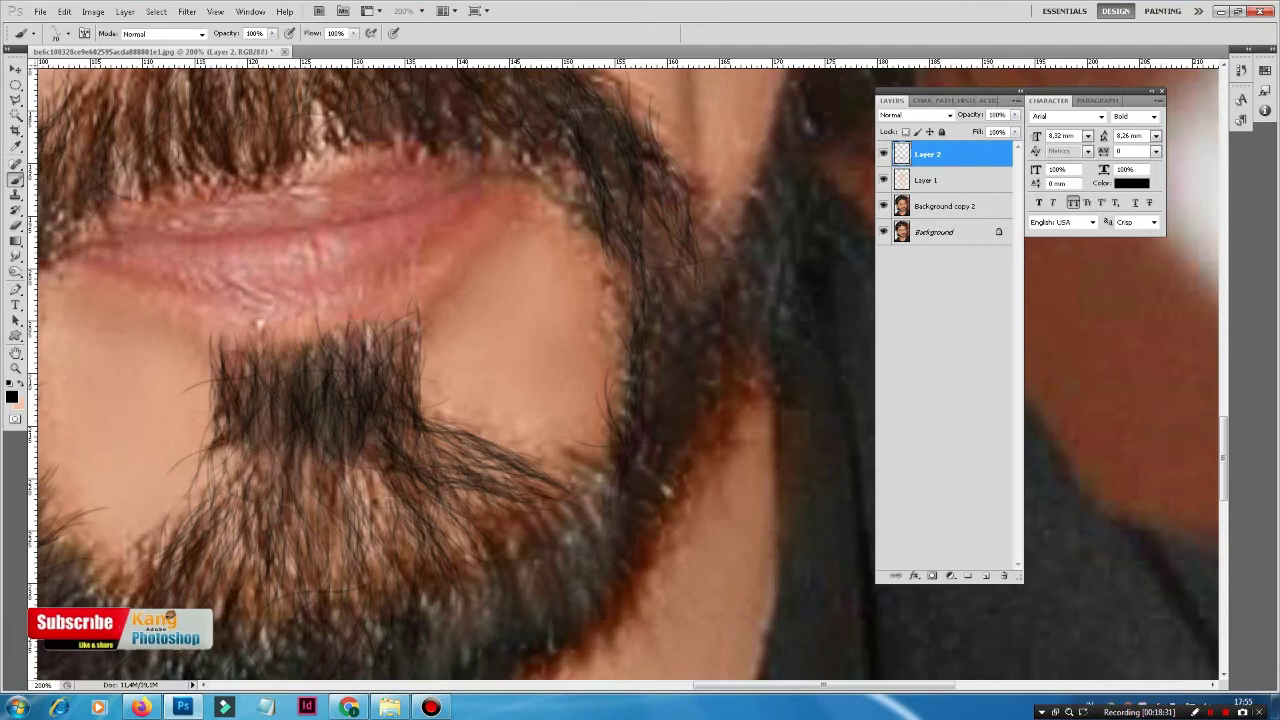
# Fan strands down the lower chin beard and extend them toward its right side
pyautogui.moveTo(270, 400); pyautogui.dragTo(252, 506)
pyautogui.moveTo(276, 450)
pyautogui.mouseDown()
pyautogui.moveTo(230, 566)
pyautogui.moveTo(210, 566)
pyautogui.mouseUp()
pyautogui.moveTo(246, 450)
pyautogui.mouseDown()
pyautogui.moveTo(176, 556)
pyautogui.moveTo(162, 550)
pyautogui.moveTo(116, 602)
pyautogui.mouseUp()
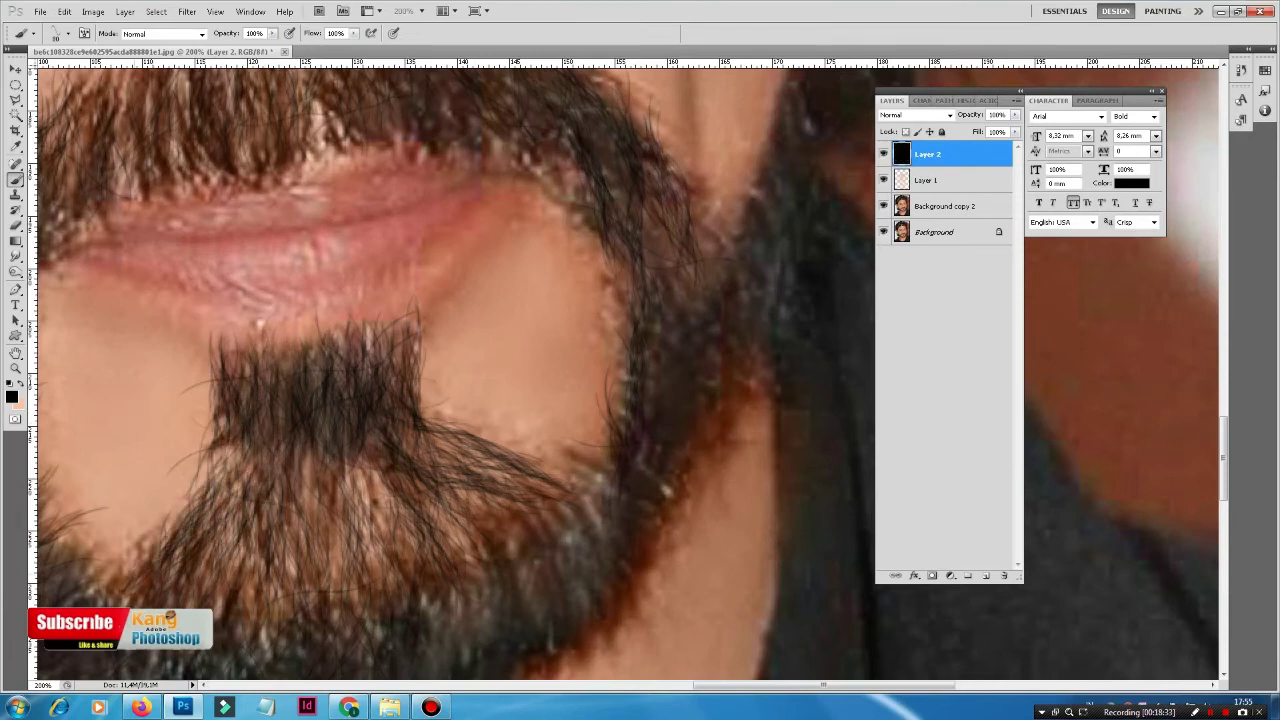
pyautogui.moveTo(176, 514); pyautogui.dragTo(100, 602)
pyautogui.moveTo(240, 482); pyautogui.dragTo(170, 582)
pyautogui.moveTo(270, 502); pyautogui.dragTo(218, 616)
pyautogui.moveTo(318, 464); pyautogui.dragTo(278, 606)
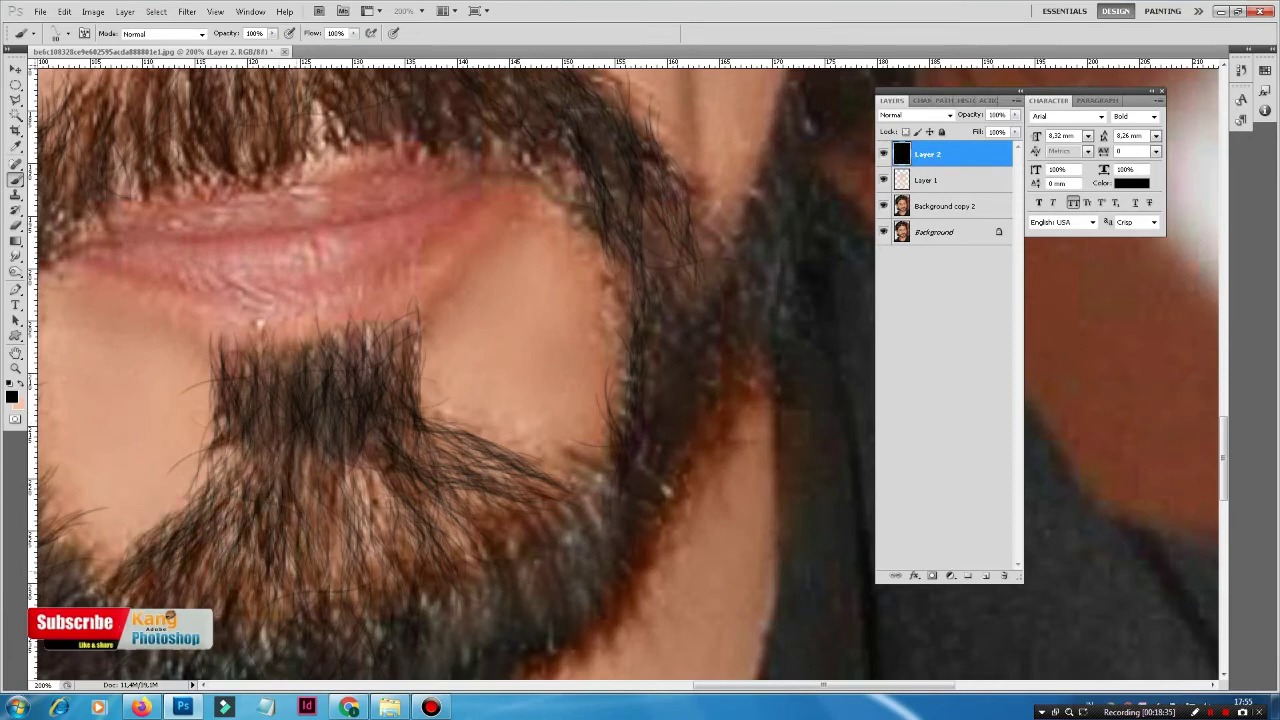
pyautogui.moveTo(344, 488); pyautogui.dragTo(320, 606)
pyautogui.moveTo(370, 462)
pyautogui.mouseDown()
pyautogui.moveTo(336, 616)
pyautogui.moveTo(354, 602)
pyautogui.mouseUp()
pyautogui.moveTo(416, 472)
pyautogui.mouseDown()
pyautogui.moveTo(392, 586)
pyautogui.moveTo(474, 554)
pyautogui.mouseUp()
pyautogui.moveTo(404, 442); pyautogui.dragTo(518, 532)
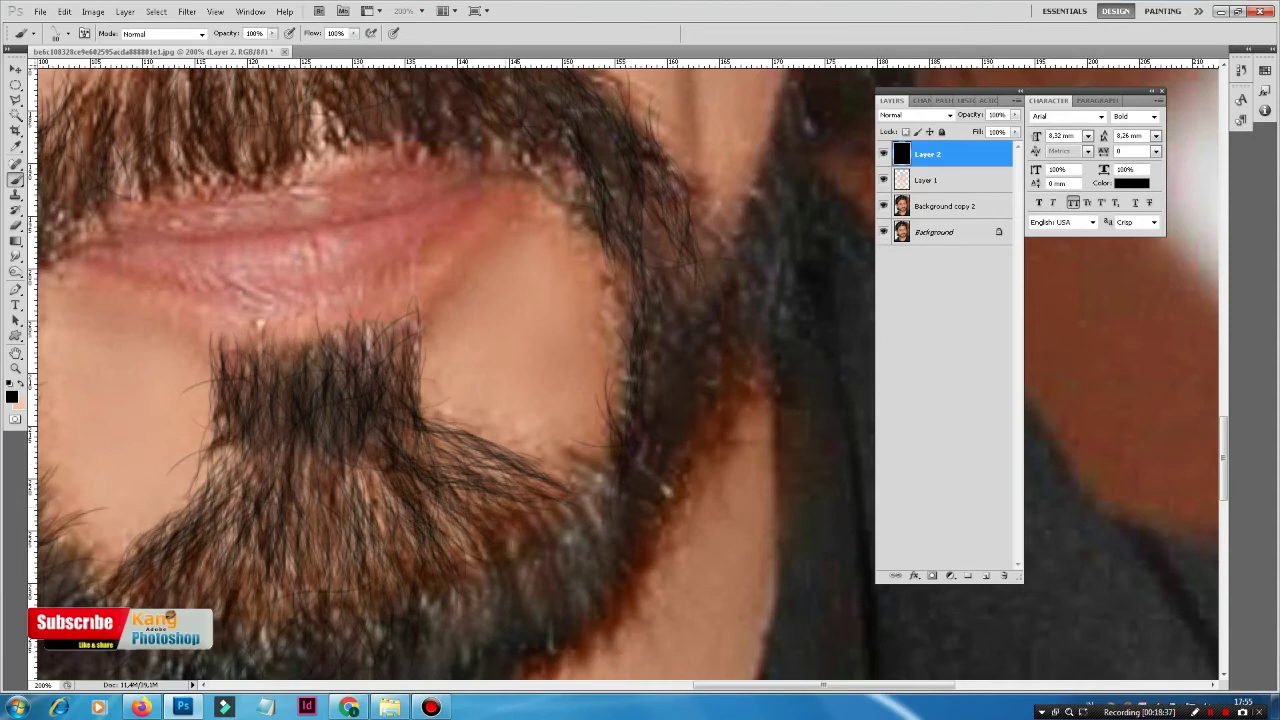
pyautogui.moveTo(450, 474); pyautogui.dragTo(540, 528)
pyautogui.moveTo(496, 466); pyautogui.dragTo(576, 516)
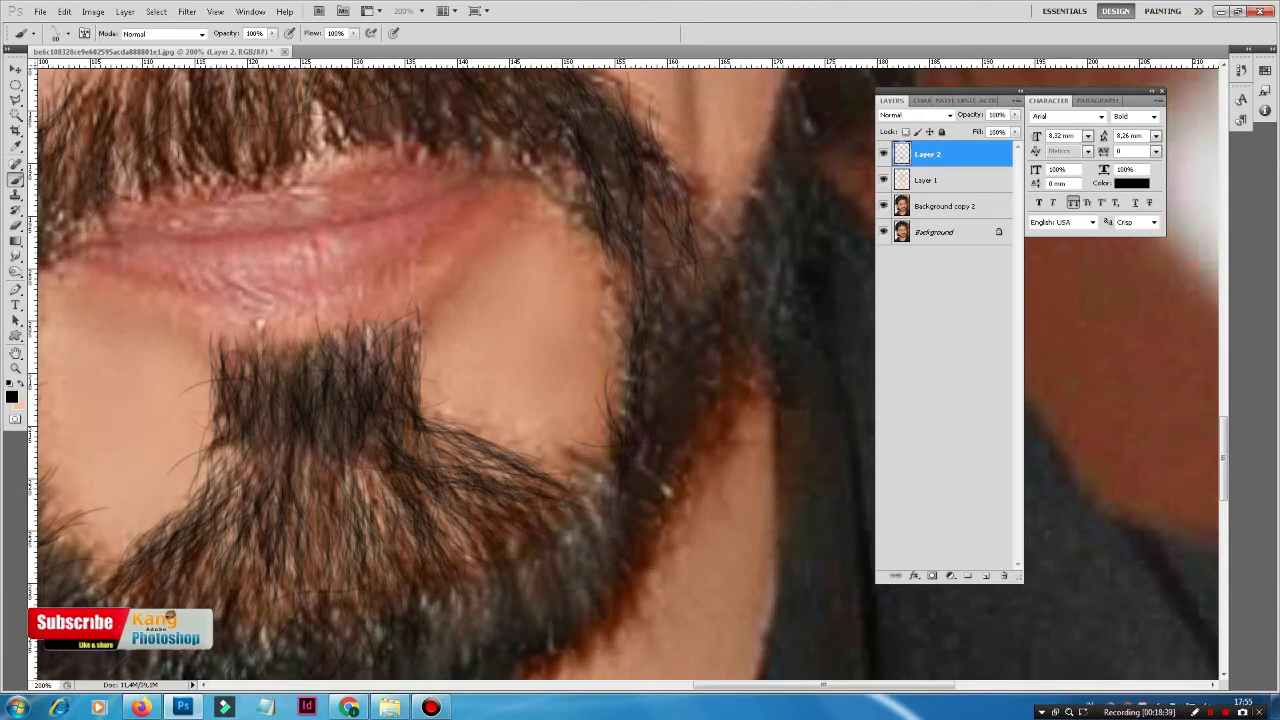
# Thicken the right beard edge with fine hair strands
pyautogui.moveTo(652, 344); pyautogui.dragTo(658, 410)
pyautogui.moveTo(644, 384); pyautogui.dragTo(622, 442)
pyautogui.moveTo(606, 480); pyautogui.dragTo(562, 514)
pyautogui.scroll(3, 470, 450)
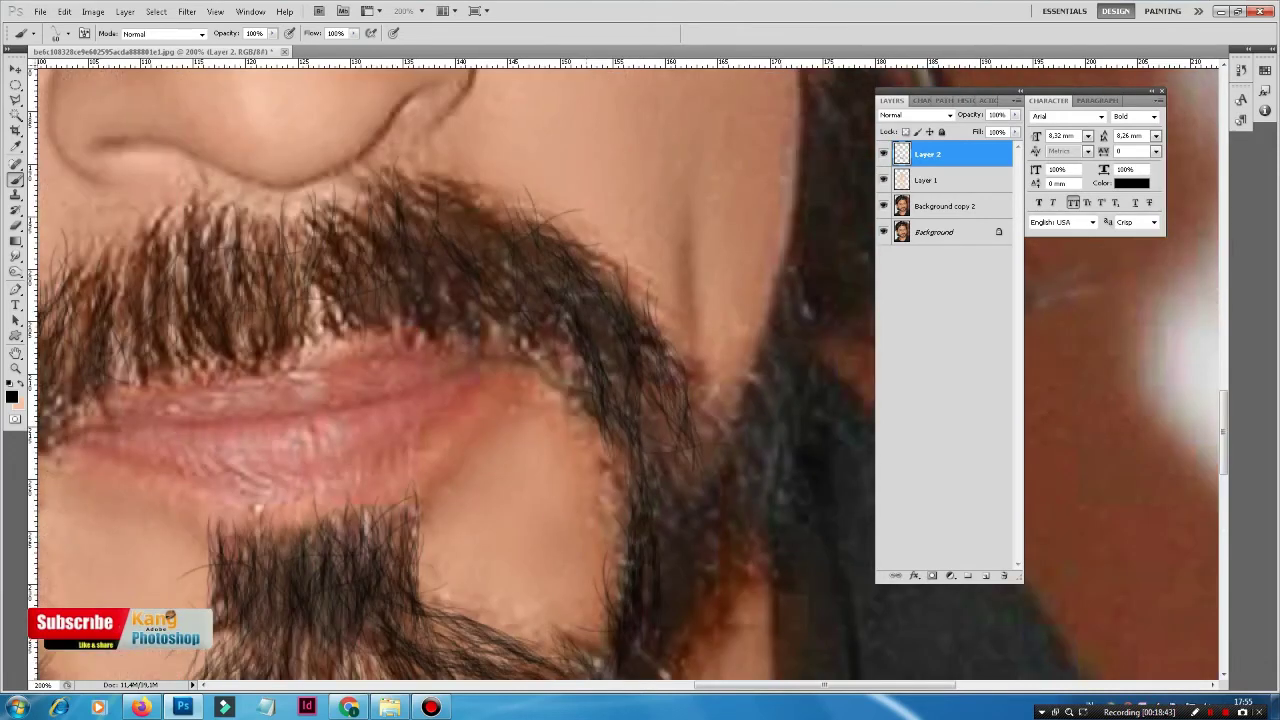
pyautogui.moveTo(650, 392)
pyautogui.mouseDown()
pyautogui.moveTo(644, 490)
pyautogui.moveTo(650, 450)
pyautogui.mouseUp()
pyautogui.moveTo(674, 380); pyautogui.dragTo(670, 450)
pyautogui.moveTo(708, 366)
pyautogui.mouseDown()
pyautogui.moveTo(692, 434)
pyautogui.moveTo(706, 434)
pyautogui.mouseUp()
pyautogui.moveTo(702, 410); pyautogui.dragTo(688, 494)
pyautogui.moveTo(690, 438); pyautogui.dragTo(678, 528)
pyautogui.moveTo(642, 378); pyautogui.dragTo(632, 432)
pyautogui.moveTo(606, 308); pyautogui.dragTo(598, 370)
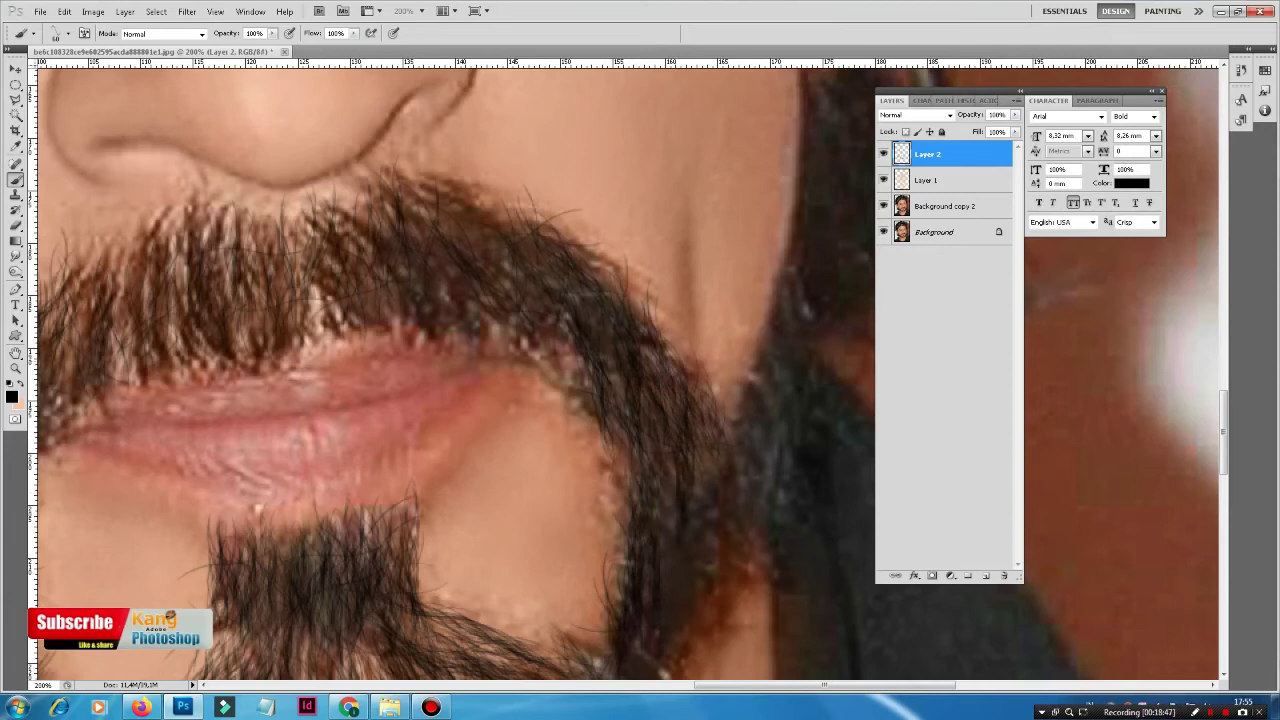
pyautogui.moveTo(566, 312); pyautogui.dragTo(552, 350)
# Add strands along the upper moustache arc and its left-centre section
pyautogui.moveTo(478, 250); pyautogui.dragTo(514, 328)
pyautogui.moveTo(474, 202)
pyautogui.mouseDown()
pyautogui.moveTo(530, 244)
pyautogui.moveTo(554, 234)
pyautogui.moveTo(614, 270)
pyautogui.mouseUp()
pyautogui.moveTo(566, 244); pyautogui.dragTo(644, 298)
pyautogui.moveTo(514, 214); pyautogui.dragTo(554, 244)
pyautogui.moveTo(432, 192)
pyautogui.mouseDown()
pyautogui.moveTo(464, 212)
pyautogui.moveTo(428, 240)
pyautogui.moveTo(444, 260)
pyautogui.mouseUp()
pyautogui.moveTo(428, 256); pyautogui.dragTo(452, 288)
pyautogui.moveTo(372, 210)
pyautogui.mouseDown()
pyautogui.moveTo(390, 240)
pyautogui.moveTo(372, 262)
pyautogui.mouseUp()
pyautogui.moveTo(366, 250); pyautogui.dragTo(388, 284)
pyautogui.moveTo(336, 226)
pyautogui.mouseDown()
pyautogui.moveTo(356, 264)
pyautogui.moveTo(340, 280)
pyautogui.mouseUp()
# Erase stray painted strands from the moustache and around the goatee edges
pyautogui.press('e')
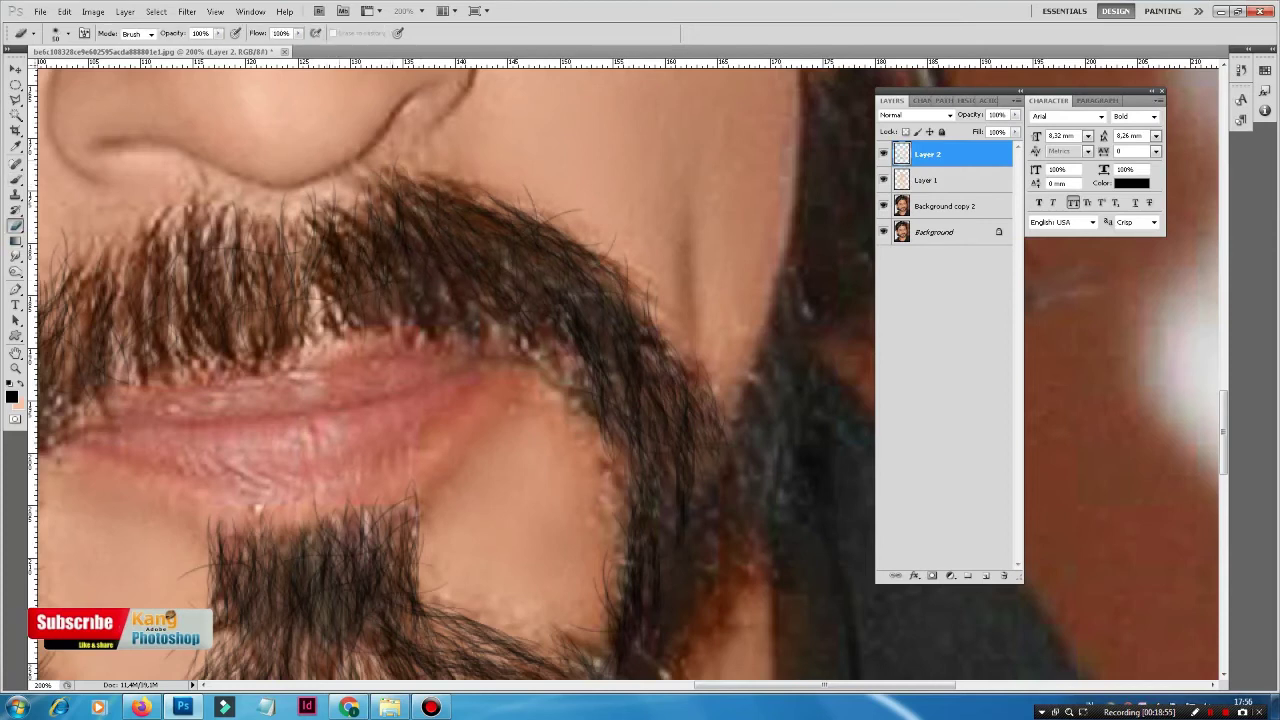
pyautogui.moveTo(282, 198); pyautogui.dragTo(280, 230)
pyautogui.moveTo(396, 162); pyautogui.dragTo(398, 180)
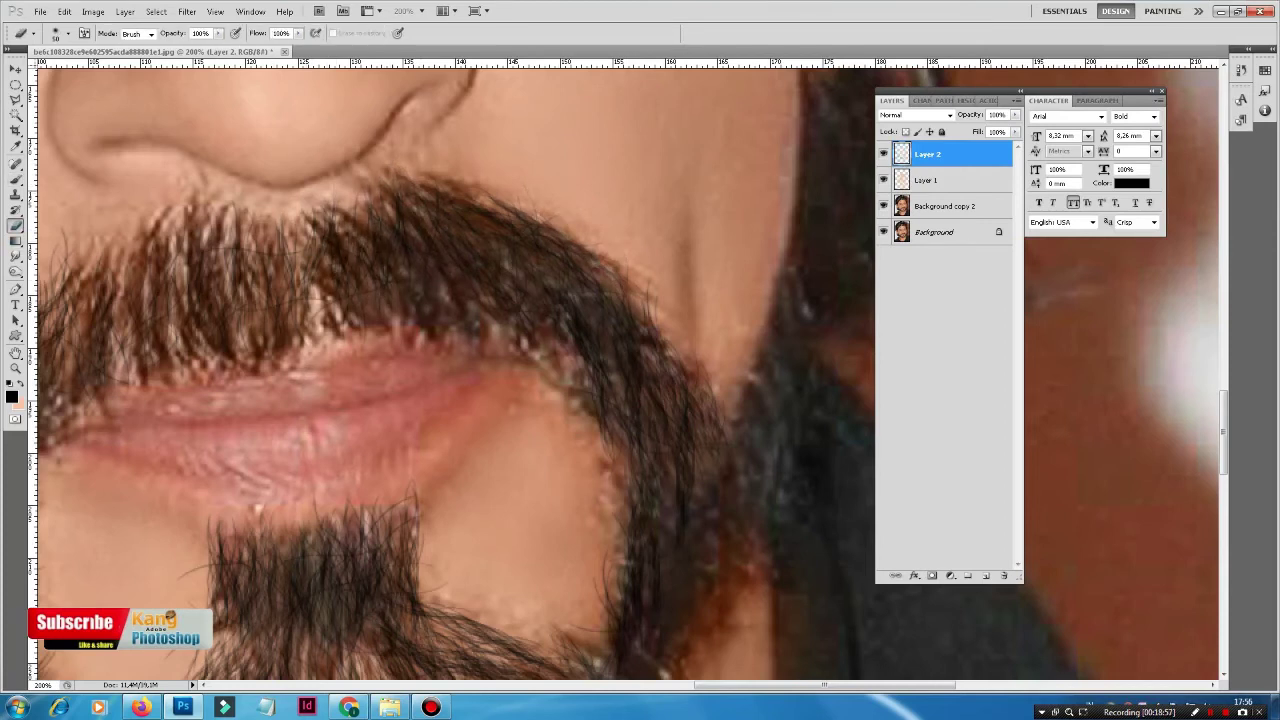
pyautogui.scroll(-3, 640, 300)
pyautogui.moveTo(432, 330); pyautogui.dragTo(434, 414)
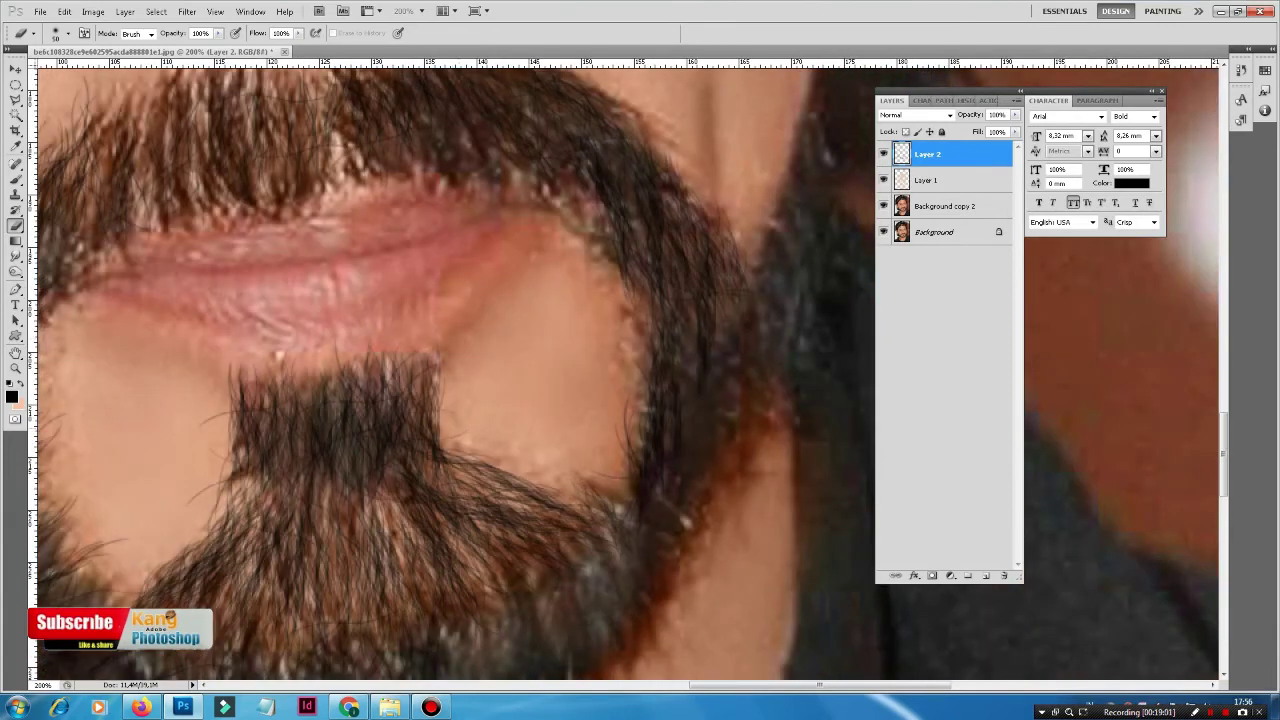
pyautogui.moveTo(628, 410); pyautogui.dragTo(628, 442)
pyautogui.moveTo(554, 500); pyautogui.dragTo(606, 502)
pyautogui.moveTo(210, 416)
pyautogui.mouseDown()
pyautogui.moveTo(205, 495)
pyautogui.moveTo(220, 520)
pyautogui.mouseUp()
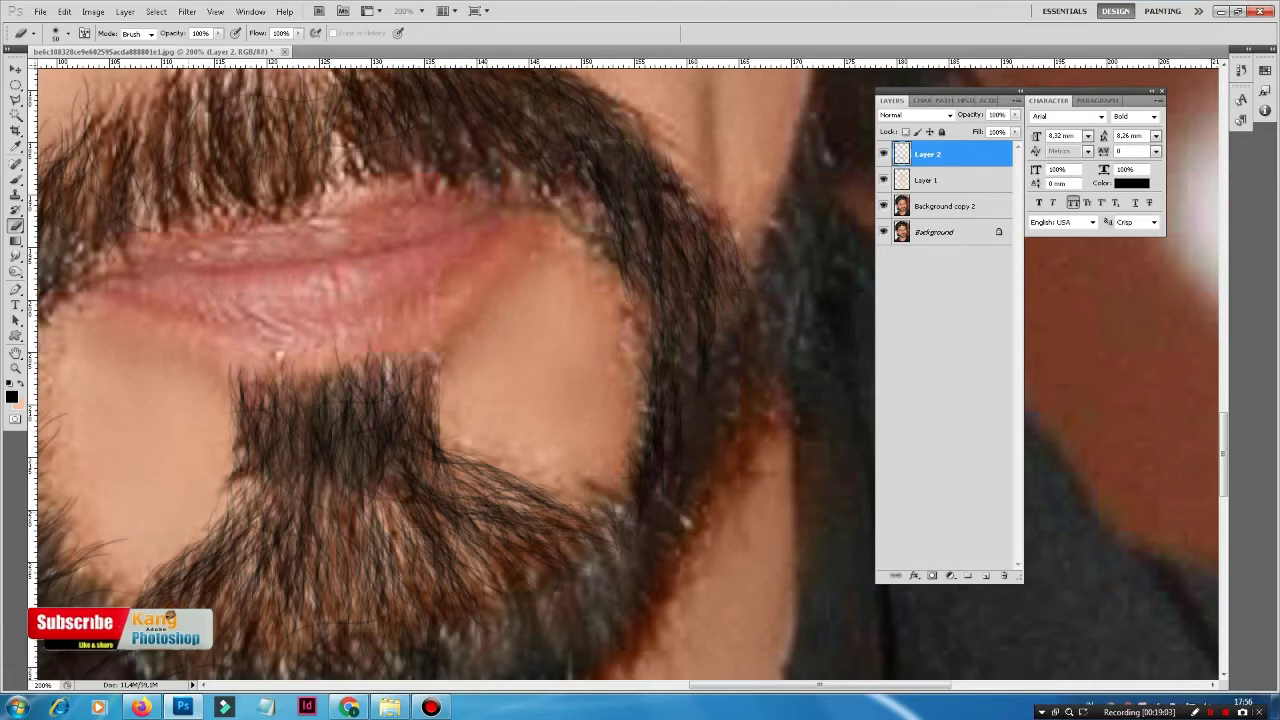
pyautogui.moveTo(62, 512); pyautogui.dragTo(155, 490)
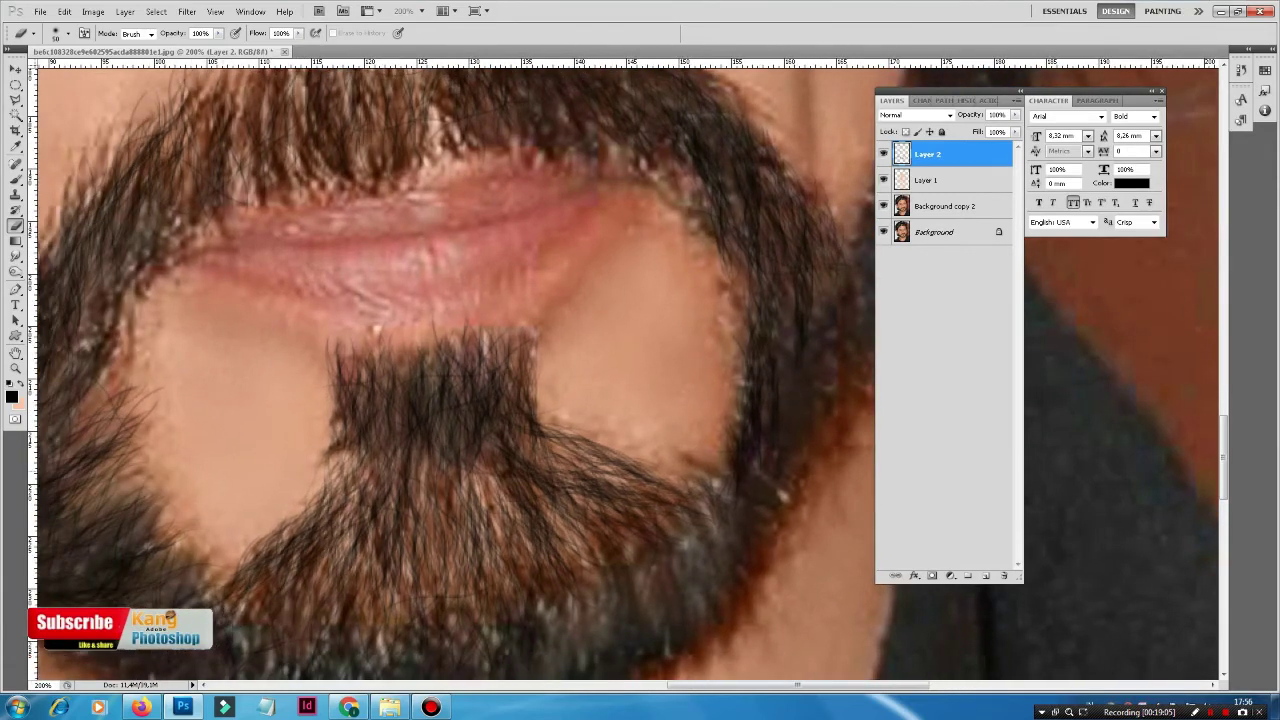
pyautogui.moveTo(112, 425); pyautogui.dragTo(234, 663)
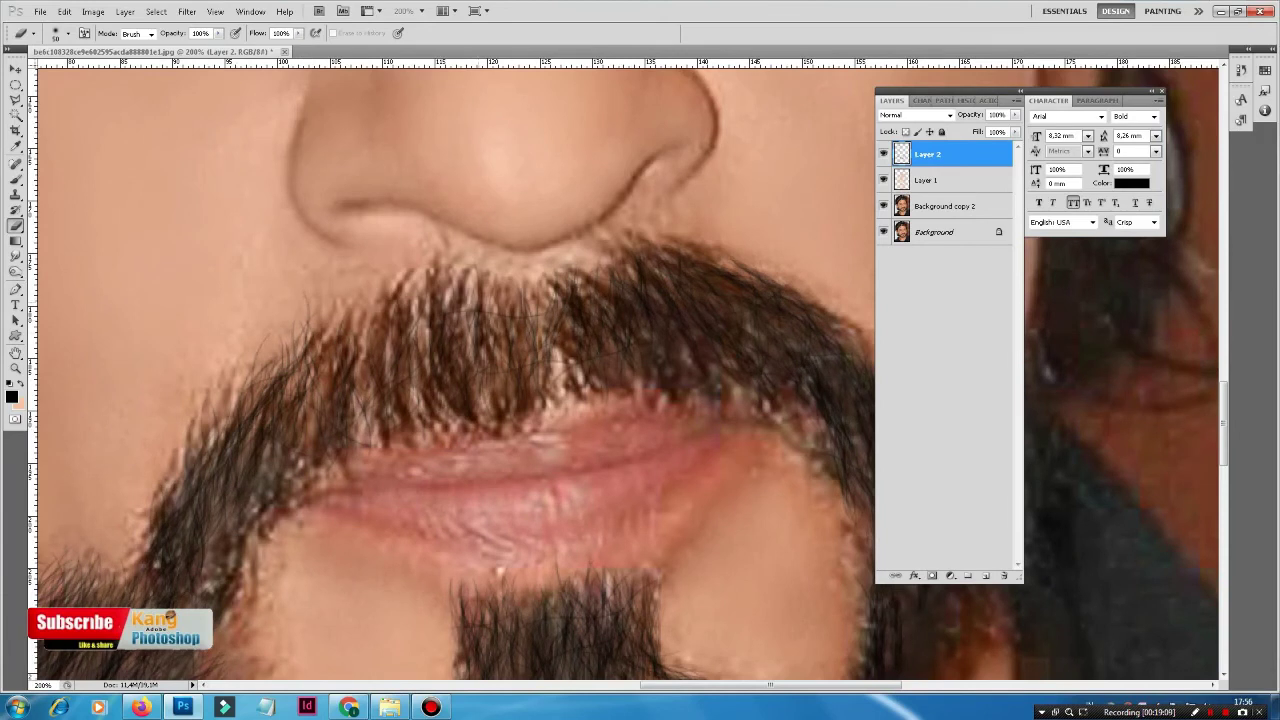
# Back on the Brush, paint thin hair strands into the middle of the moustache
pyautogui.click(16, 180)
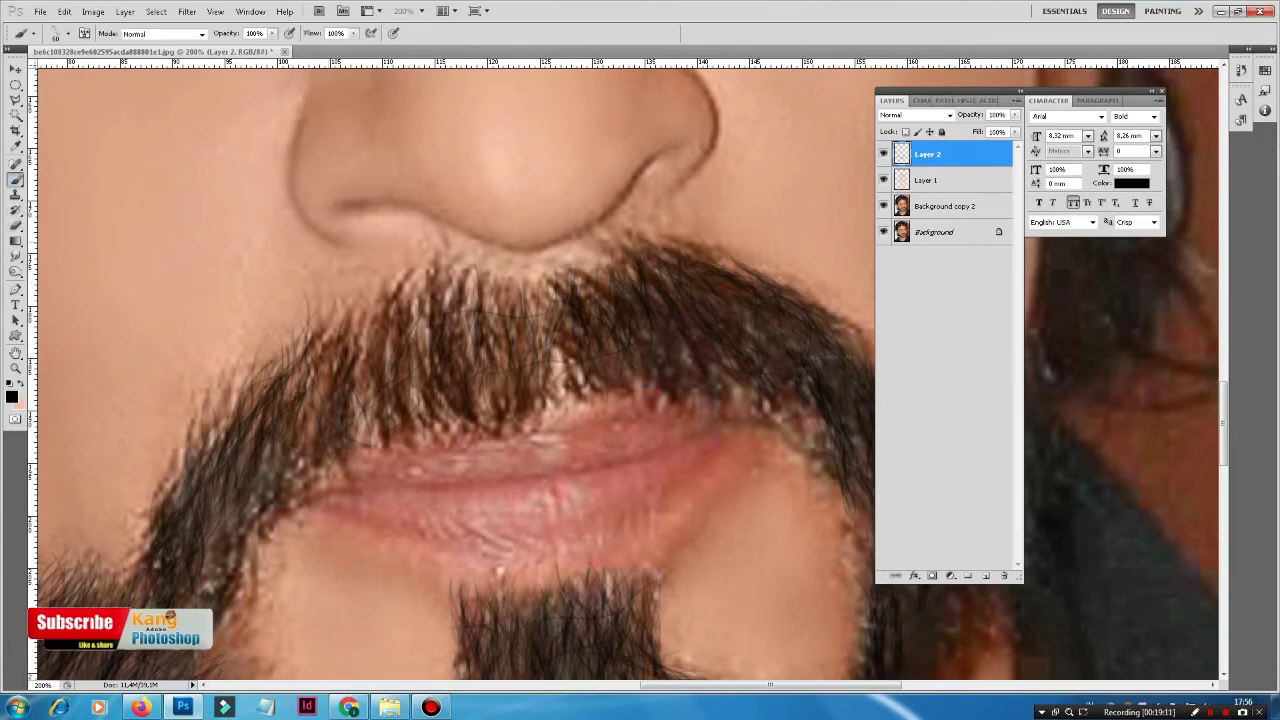
pyautogui.moveTo(488, 280)
pyautogui.mouseDown()
pyautogui.moveTo(500, 370)
pyautogui.moveTo(518, 380)
pyautogui.mouseUp()
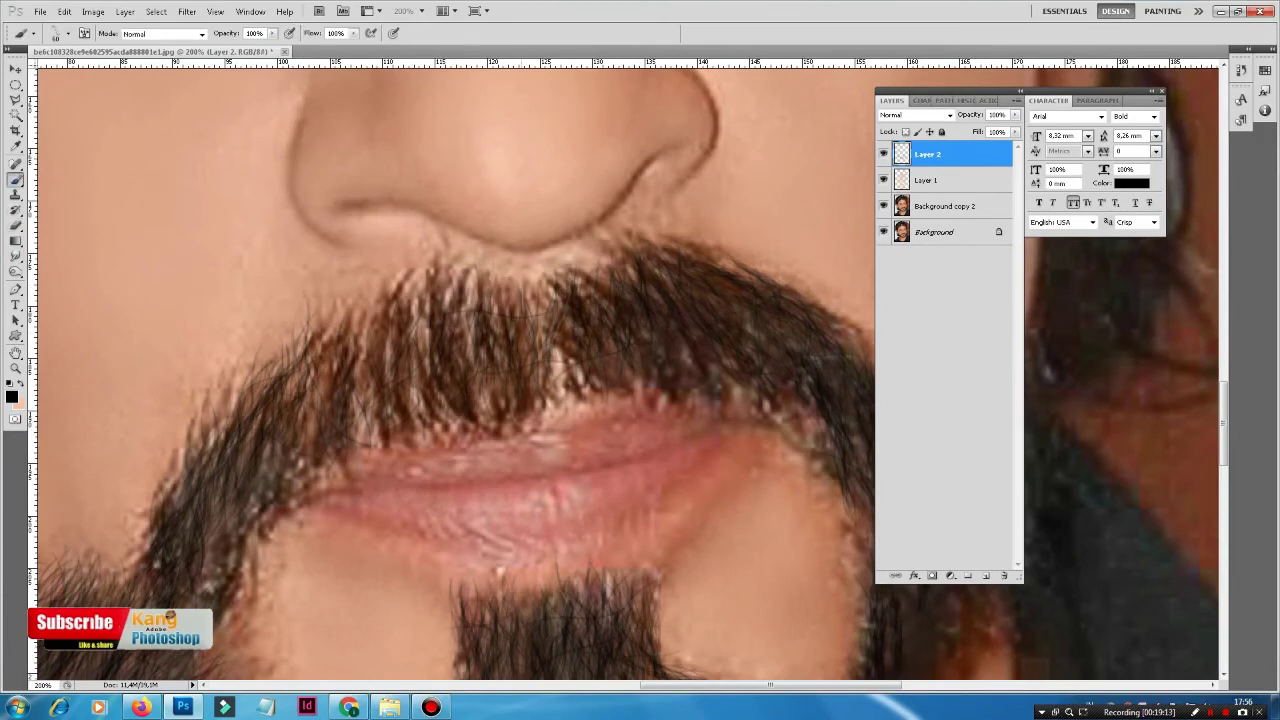
pyautogui.moveTo(530, 290)
pyautogui.mouseDown()
pyautogui.moveTo(565, 405)
pyautogui.moveTo(588, 410)
pyautogui.mouseUp()
pyautogui.moveTo(590, 282)
pyautogui.mouseDown()
pyautogui.moveTo(572, 348)
pyautogui.moveTo(584, 316)
pyautogui.mouseUp()
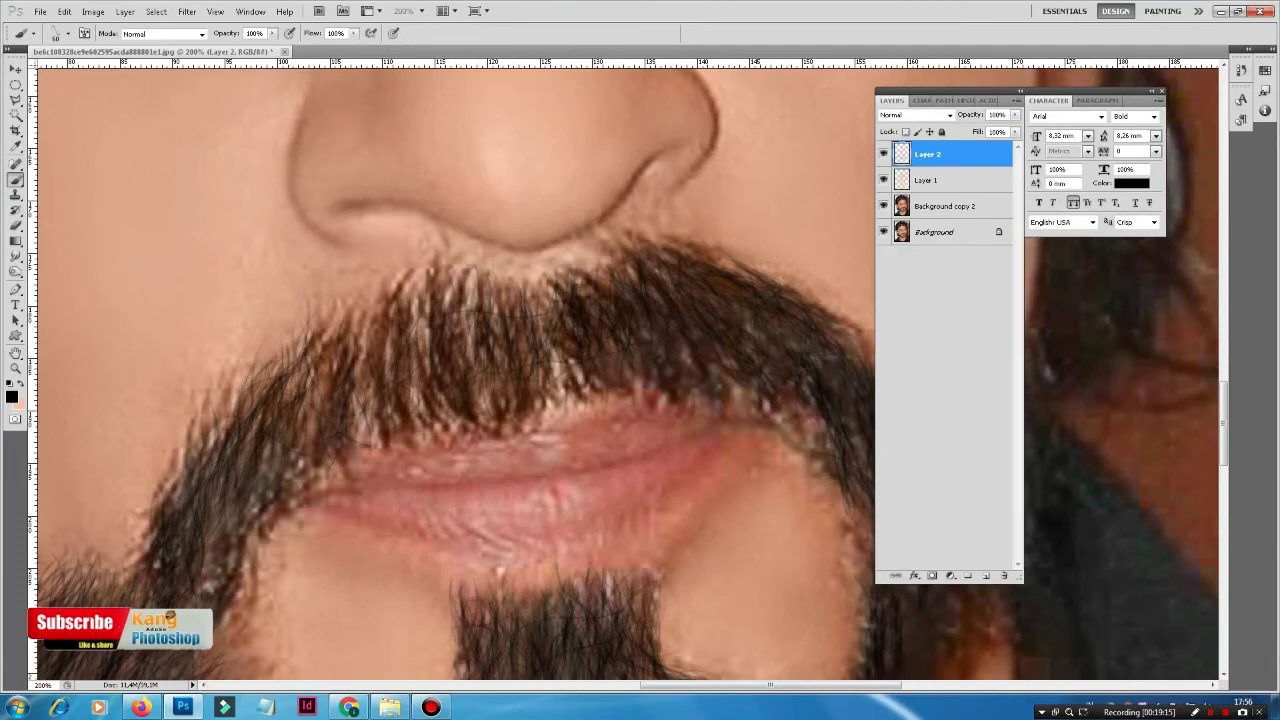
pyautogui.moveTo(476, 262); pyautogui.dragTo(458, 368)
pyautogui.moveTo(462, 290)
pyautogui.mouseDown()
pyautogui.moveTo(442, 348)
pyautogui.moveTo(410, 382)
pyautogui.mouseUp()
pyautogui.moveTo(416, 282); pyautogui.dragTo(386, 368)
# Extend hair strands along the moustache's left side and lower-left edge
pyautogui.moveTo(392, 304)
pyautogui.mouseDown()
pyautogui.moveTo(358, 420)
pyautogui.moveTo(348, 380)
pyautogui.mouseUp()
pyautogui.moveTo(360, 320)
pyautogui.mouseDown()
pyautogui.moveTo(336, 400)
pyautogui.moveTo(302, 414)
pyautogui.mouseUp()
pyautogui.moveTo(330, 290); pyautogui.dragTo(292, 424)
pyautogui.moveTo(306, 346); pyautogui.dragTo(276, 438)
pyautogui.moveTo(254, 374)
pyautogui.mouseDown()
pyautogui.moveTo(240, 456)
pyautogui.moveTo(196, 468)
pyautogui.moveTo(180, 506)
pyautogui.mouseUp()
pyautogui.moveTo(180, 478)
pyautogui.mouseDown()
pyautogui.moveTo(164, 542)
pyautogui.moveTo(130, 590)
pyautogui.mouseUp()
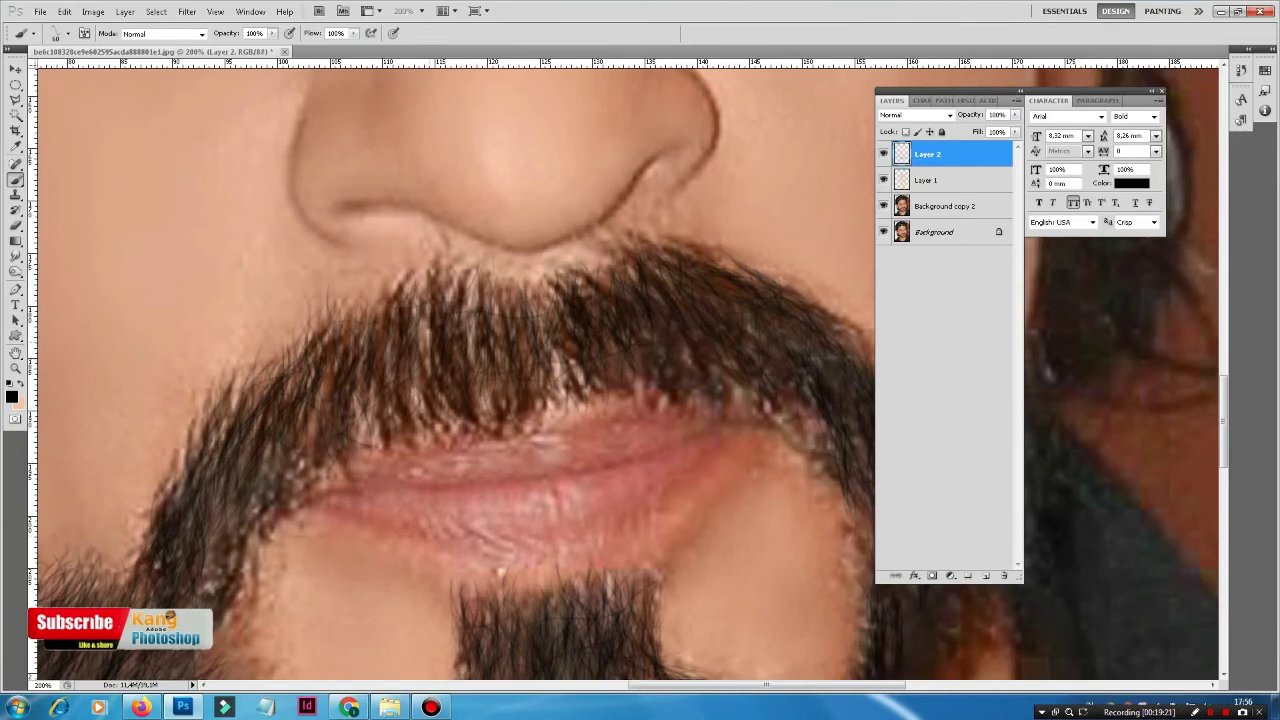
# Zoom to 200% and paint dark hair strands along the temple hairline on Layer 2
pyautogui.hotkey('ctrl', '-')
pyautogui.hotkey('ctrl', '-')
pyautogui.hotkey('ctrl', '-')
pyautogui.hotkey('ctrl', '-')
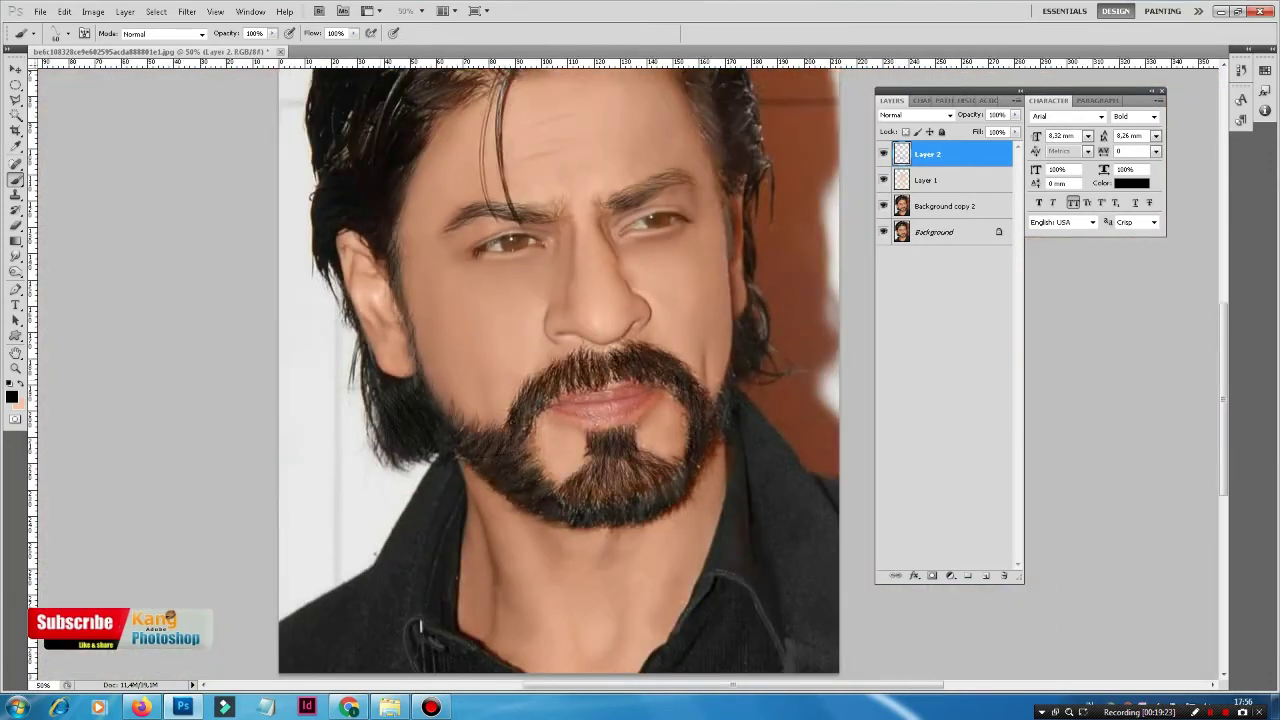
pyautogui.hotkey('ctrl', '+')
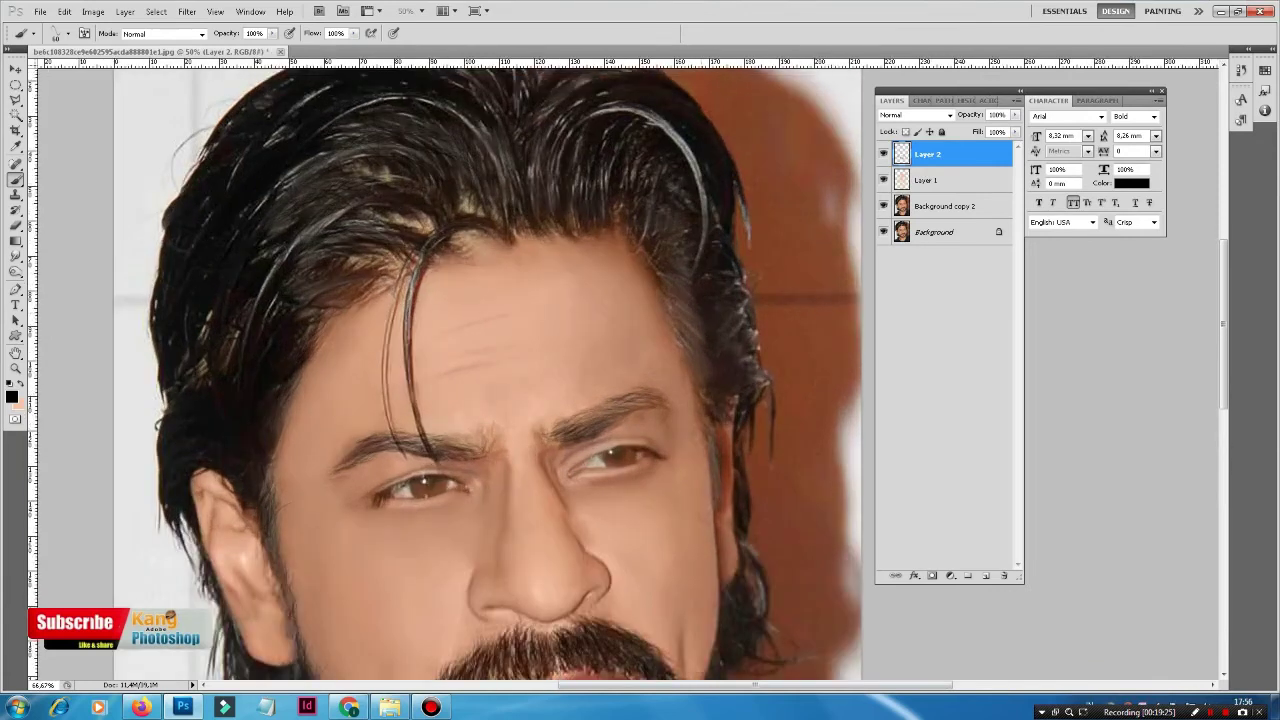
pyautogui.hotkey('ctrl', '+')
pyautogui.hotkey('ctrl', '+')
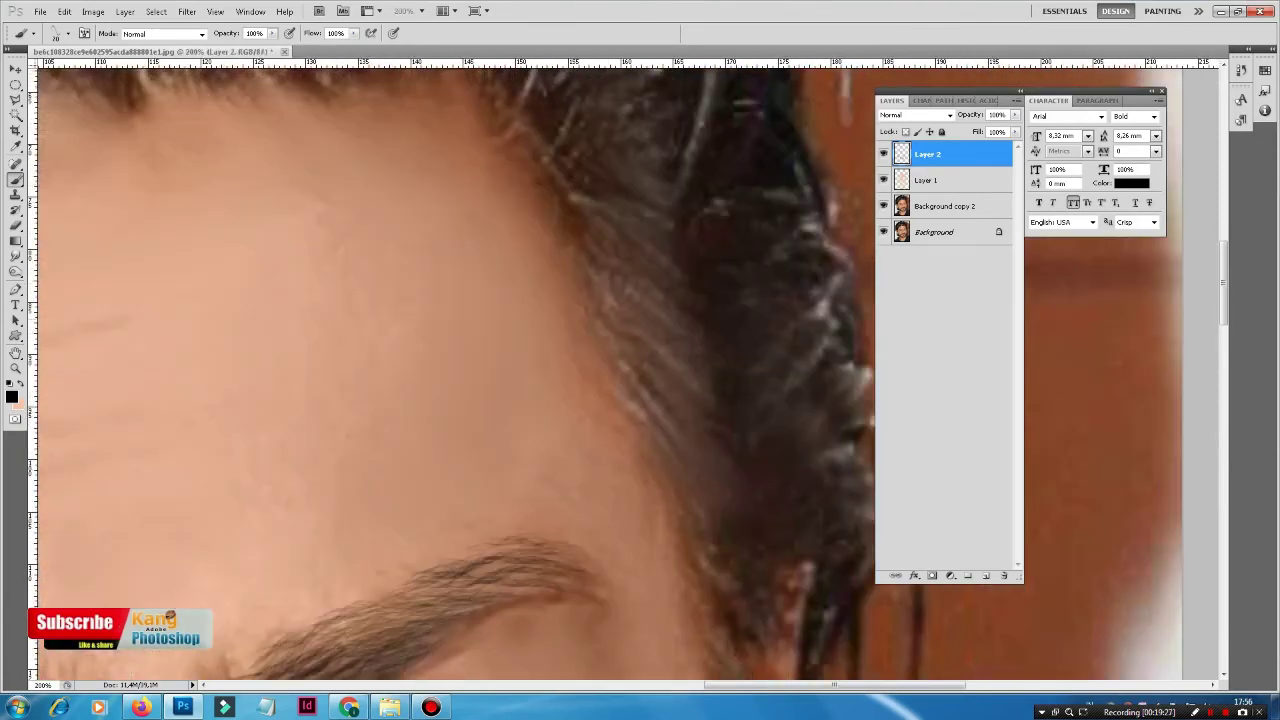
pyautogui.moveTo(610, 292); pyautogui.dragTo(676, 362)
pyautogui.moveTo(620, 326); pyautogui.dragTo(680, 404)
pyautogui.moveTo(604, 356); pyautogui.dragTo(668, 444)
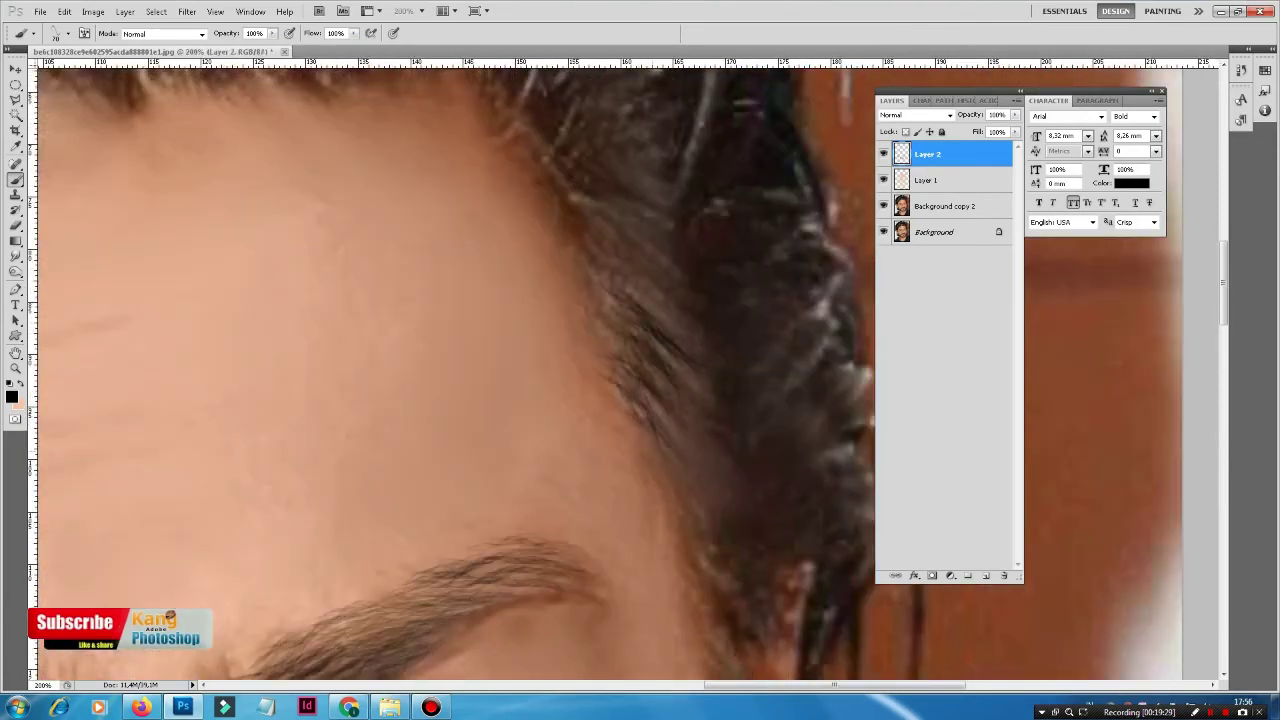
pyautogui.moveTo(612, 396); pyautogui.dragTo(704, 516)
pyautogui.moveTo(662, 418); pyautogui.dragTo(724, 538)
pyautogui.moveTo(644, 370); pyautogui.dragTo(734, 504)
pyautogui.moveTo(604, 304); pyautogui.dragTo(706, 426)
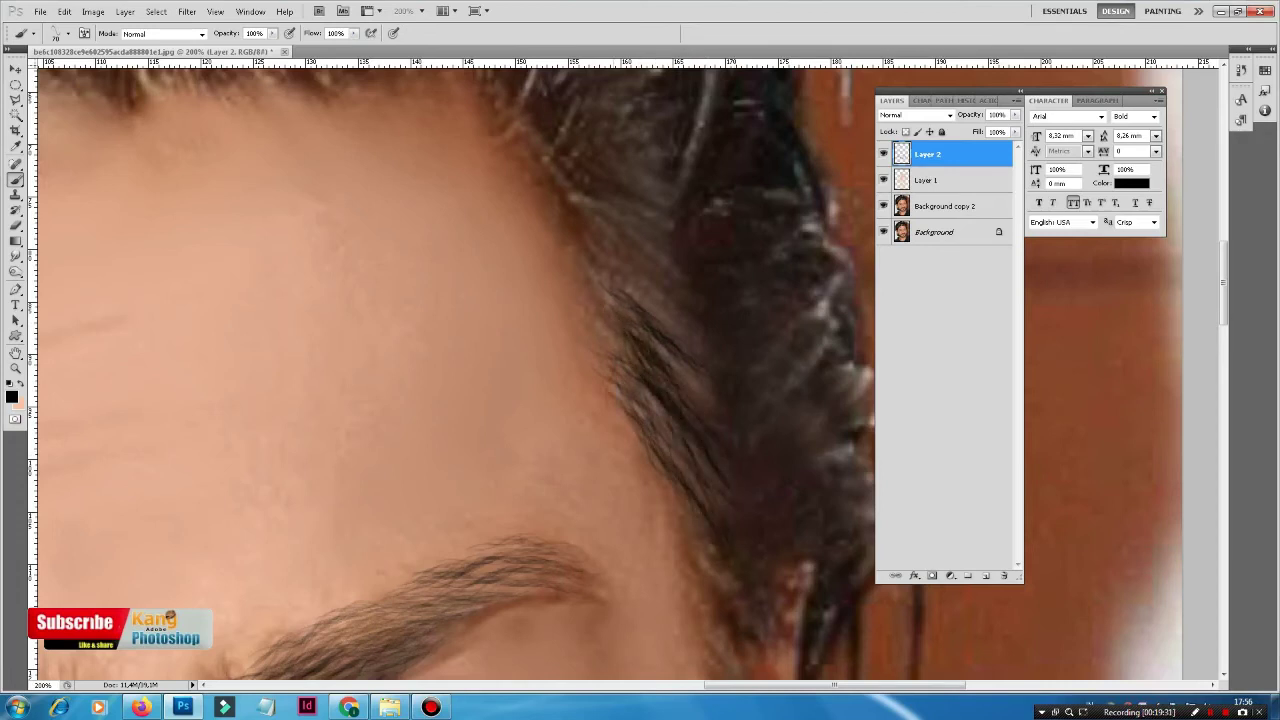
# Paint more strands higher along the temple and darken the hair edge beside it
pyautogui.moveTo(606, 244); pyautogui.dragTo(684, 340)
pyautogui.moveTo(584, 174); pyautogui.dragTo(664, 286)
pyautogui.moveTo(642, 202); pyautogui.dragTo(666, 238)
pyautogui.moveTo(672, 412); pyautogui.dragTo(720, 494)
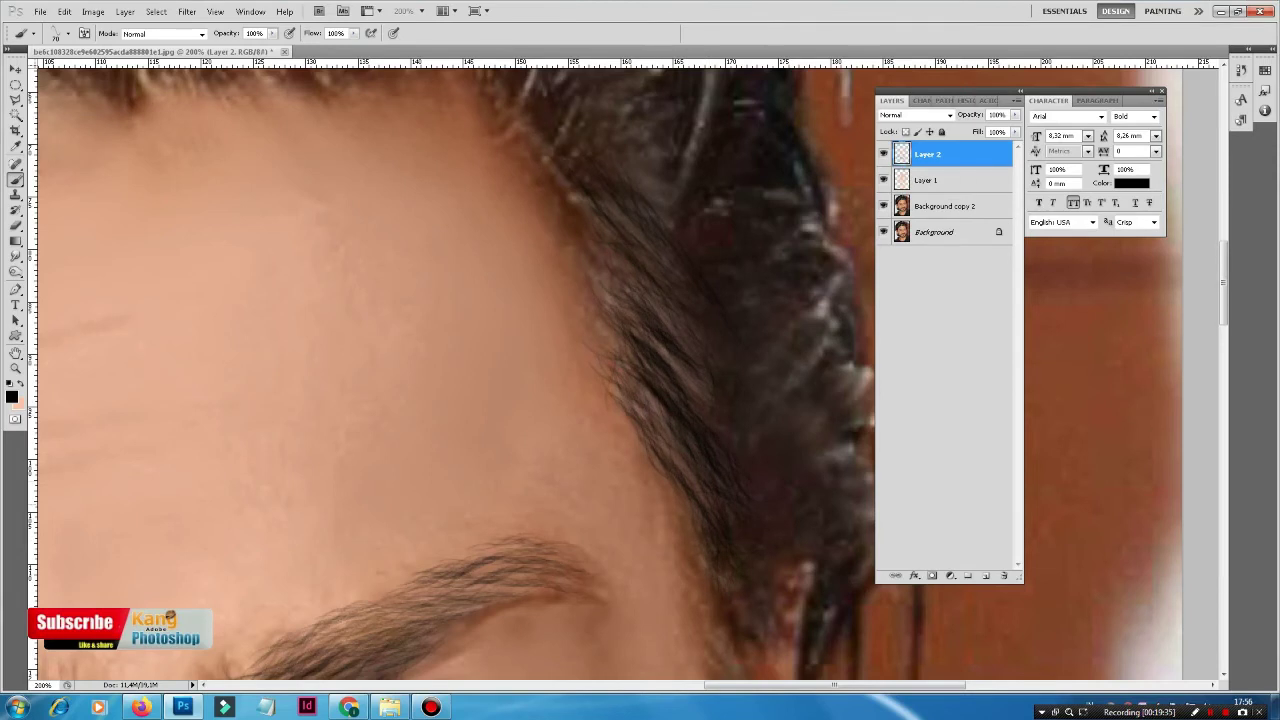
pyautogui.scroll(-3, 450, 370)
pyautogui.moveTo(664, 392); pyautogui.dragTo(740, 600)
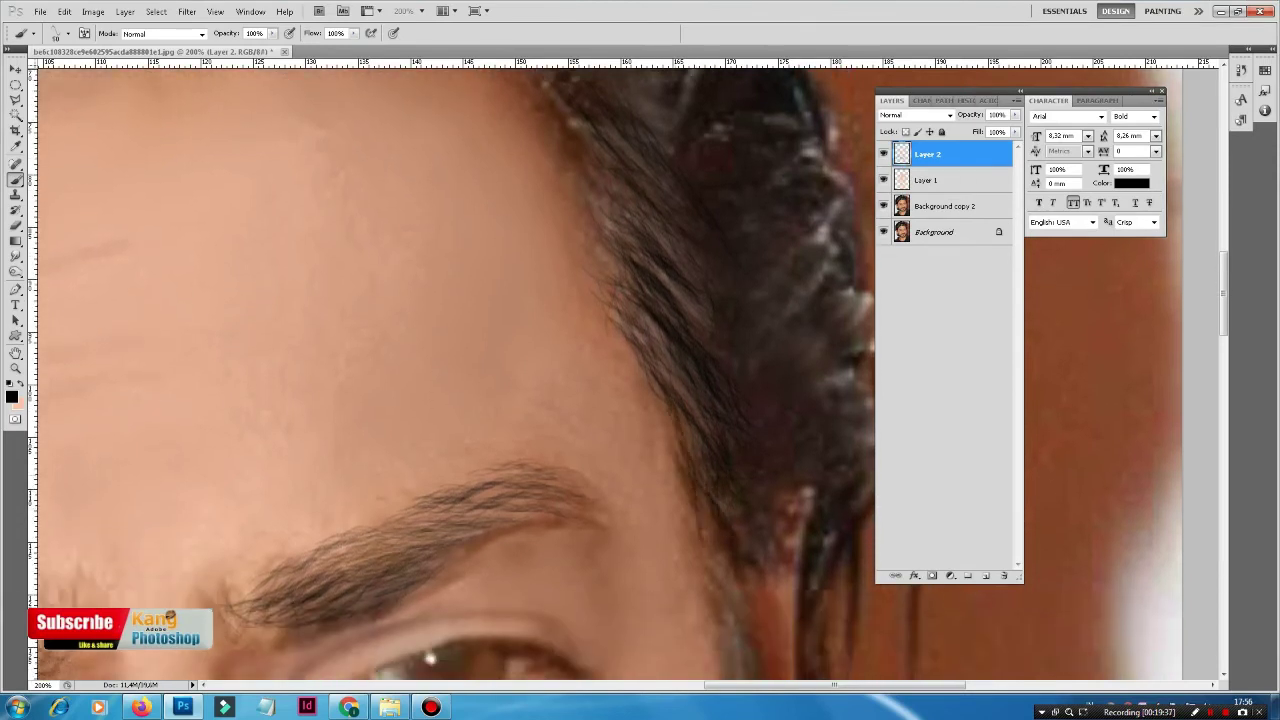
pyautogui.scroll(5, 450, 370)
pyautogui.scroll(5, 450, 370)
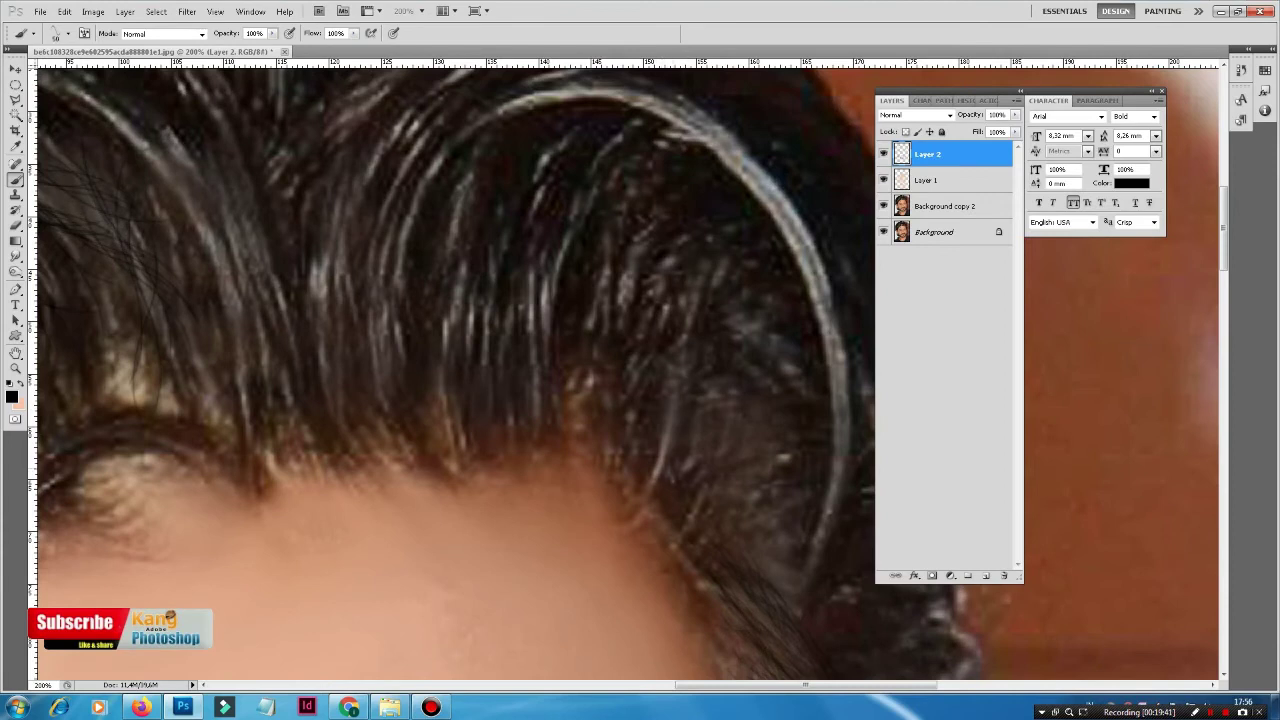
# Add thin dark strokes along the hair strands above the forehead
pyautogui.moveTo(700, 426)
pyautogui.mouseDown()
pyautogui.moveTo(686, 470)
pyautogui.moveTo(726, 540)
pyautogui.mouseUp()
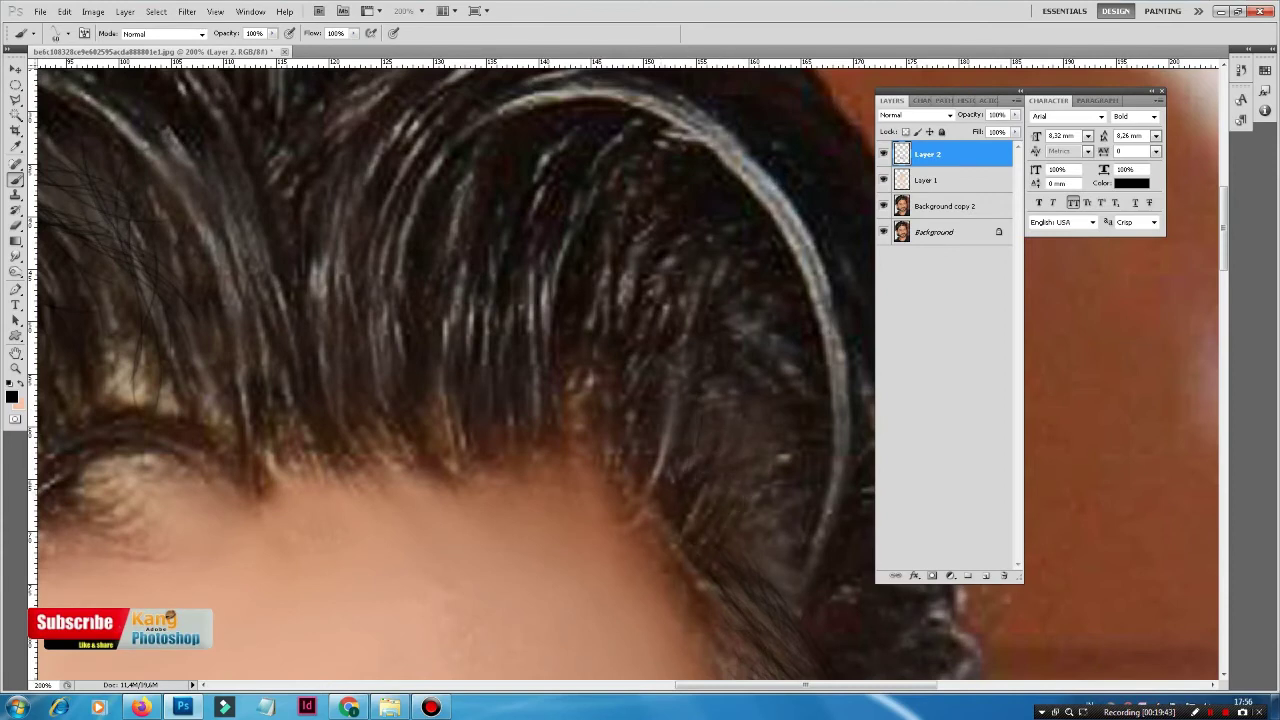
pyautogui.moveTo(740, 470); pyautogui.dragTo(774, 500)
pyautogui.moveTo(715, 394); pyautogui.dragTo(715, 474)
pyautogui.moveTo(660, 262); pyautogui.dragTo(660, 334)
pyautogui.moveTo(626, 278)
pyautogui.mouseDown()
pyautogui.moveTo(626, 328)
pyautogui.moveTo(588, 330)
pyautogui.mouseUp()
pyautogui.moveTo(528, 296); pyautogui.dragTo(526, 332)
# Paint short dark strands along the front hair near the forehead hairline
pyautogui.moveTo(524, 402)
pyautogui.mouseDown()
pyautogui.moveTo(524, 434)
pyautogui.moveTo(540, 426)
pyautogui.mouseUp()
pyautogui.moveTo(540, 448); pyautogui.dragTo(540, 472)
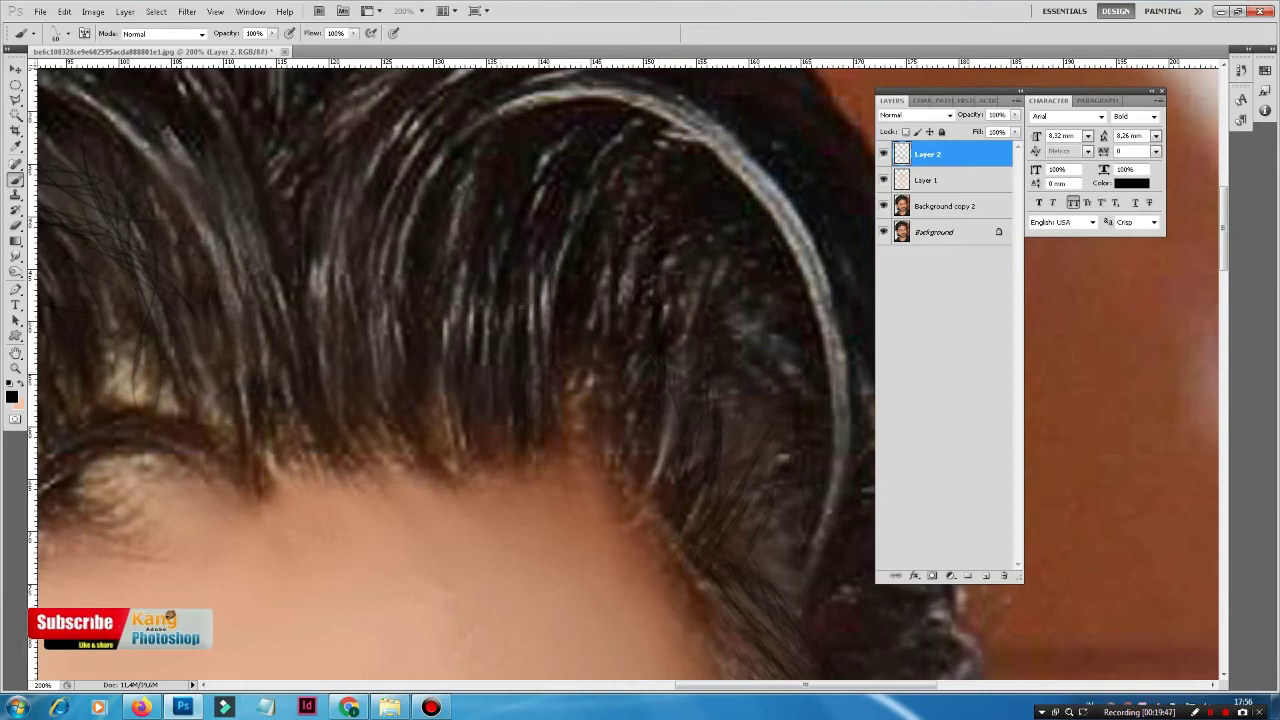
pyautogui.moveTo(495, 422); pyautogui.dragTo(495, 448)
pyautogui.moveTo(472, 398); pyautogui.dragTo(472, 414)
pyautogui.moveTo(461, 424); pyautogui.dragTo(461, 438)
pyautogui.moveTo(380, 374); pyautogui.dragTo(386, 414)
pyautogui.moveTo(411, 442); pyautogui.dragTo(411, 454)
pyautogui.moveTo(433, 414); pyautogui.dragTo(433, 452)
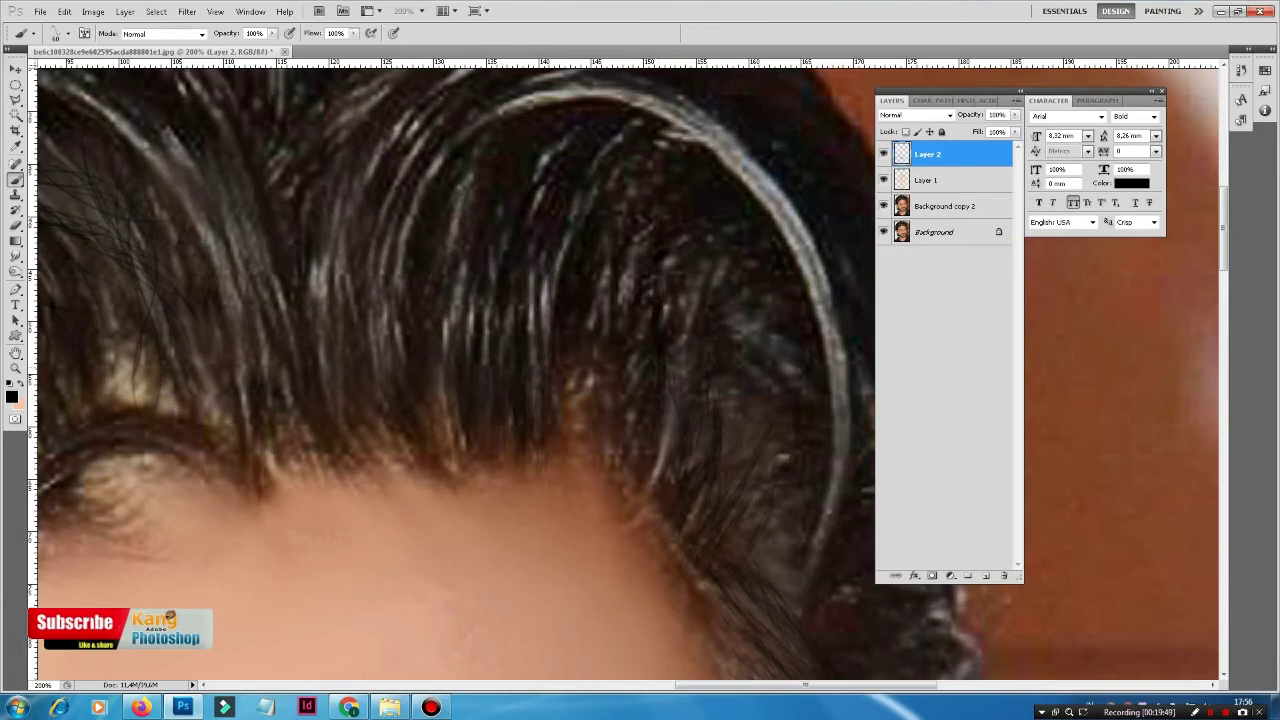
pyautogui.moveTo(442, 370); pyautogui.dragTo(442, 400)
pyautogui.moveTo(323, 346); pyautogui.dragTo(323, 378)
pyautogui.moveTo(500, 400); pyautogui.dragTo(620, 360)
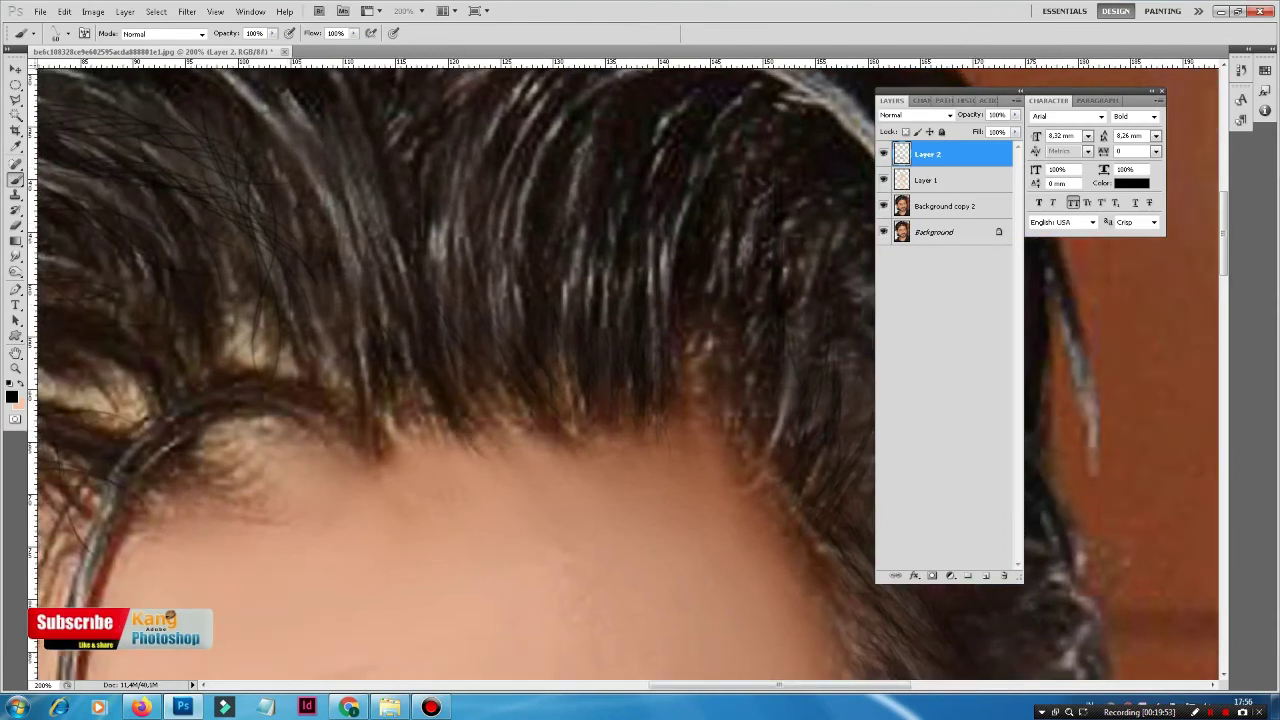
pyautogui.moveTo(358, 402); pyautogui.dragTo(360, 446)
# Add hair strands to the left of the hairline
pyautogui.moveTo(148, 412); pyautogui.dragTo(132, 424)
pyautogui.moveTo(234, 486); pyautogui.dragTo(152, 502)
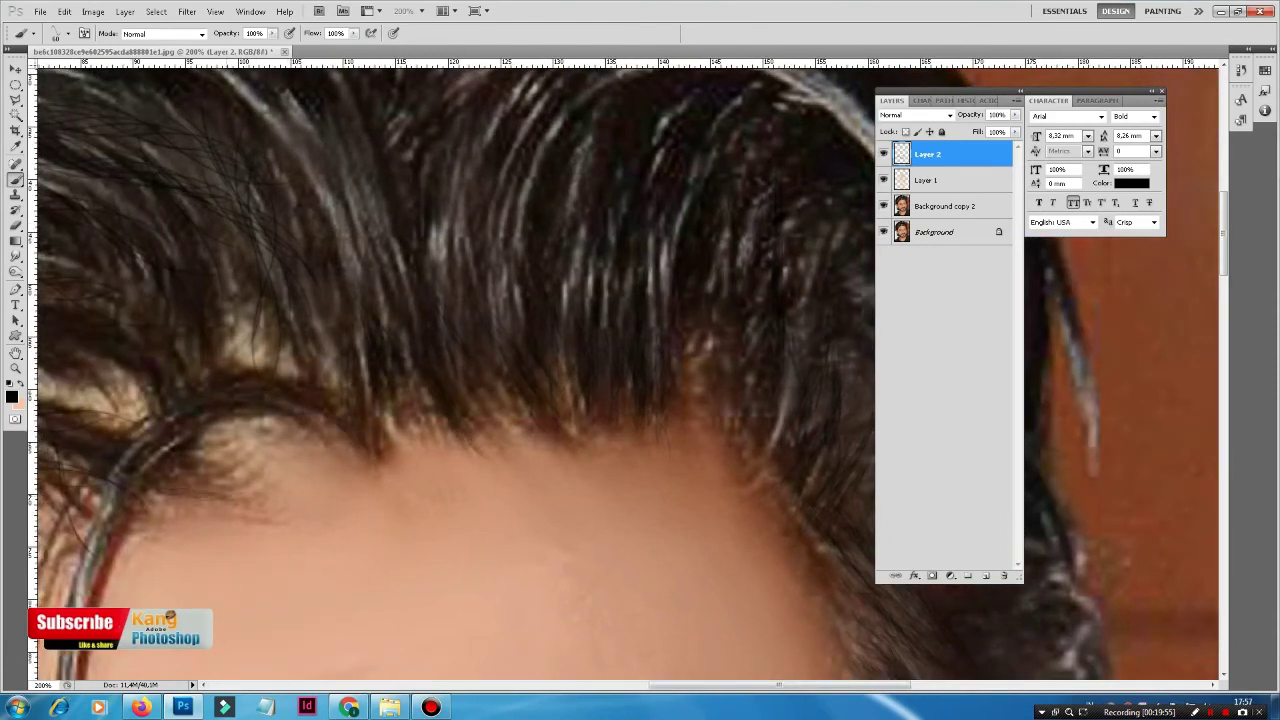
pyautogui.moveTo(256, 460); pyautogui.dragTo(192, 464)
pyautogui.moveTo(192, 480); pyautogui.dragTo(142, 490)
# Paint thin hair strands along the left side of the hairline
pyautogui.moveTo(400, 400); pyautogui.dragTo(640, 460)
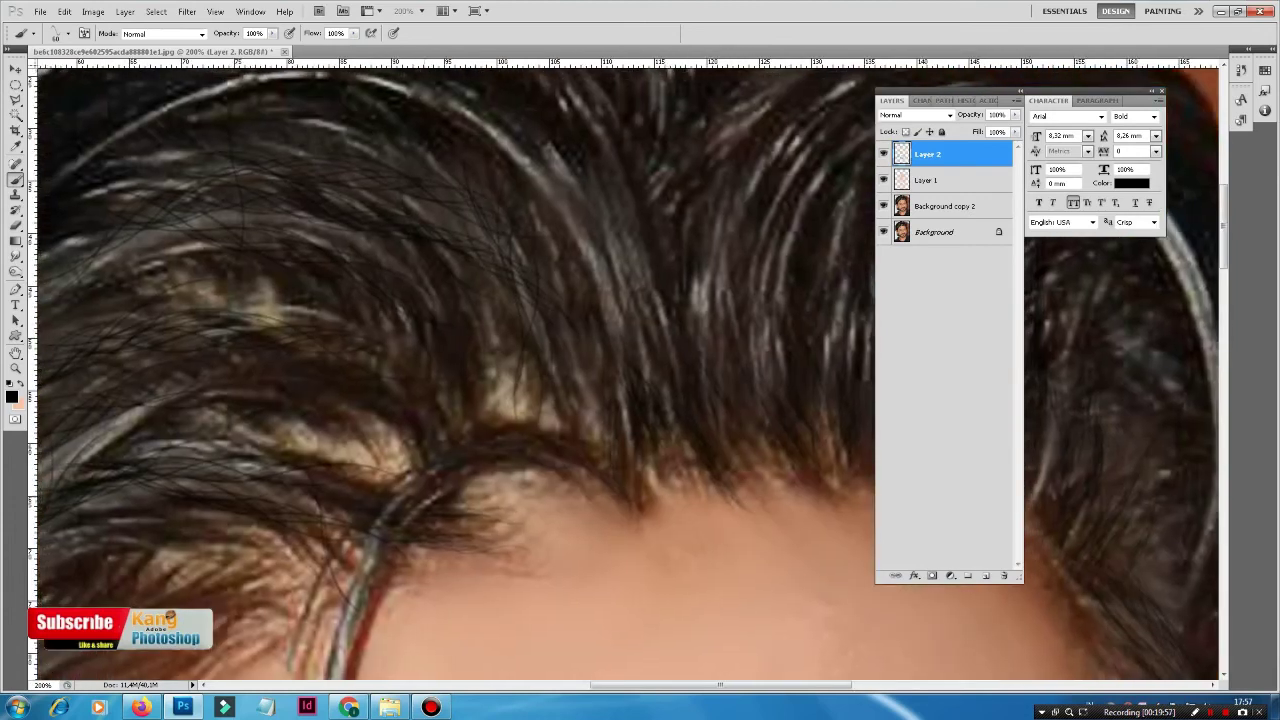
pyautogui.moveTo(400, 500); pyautogui.dragTo(610, 220)
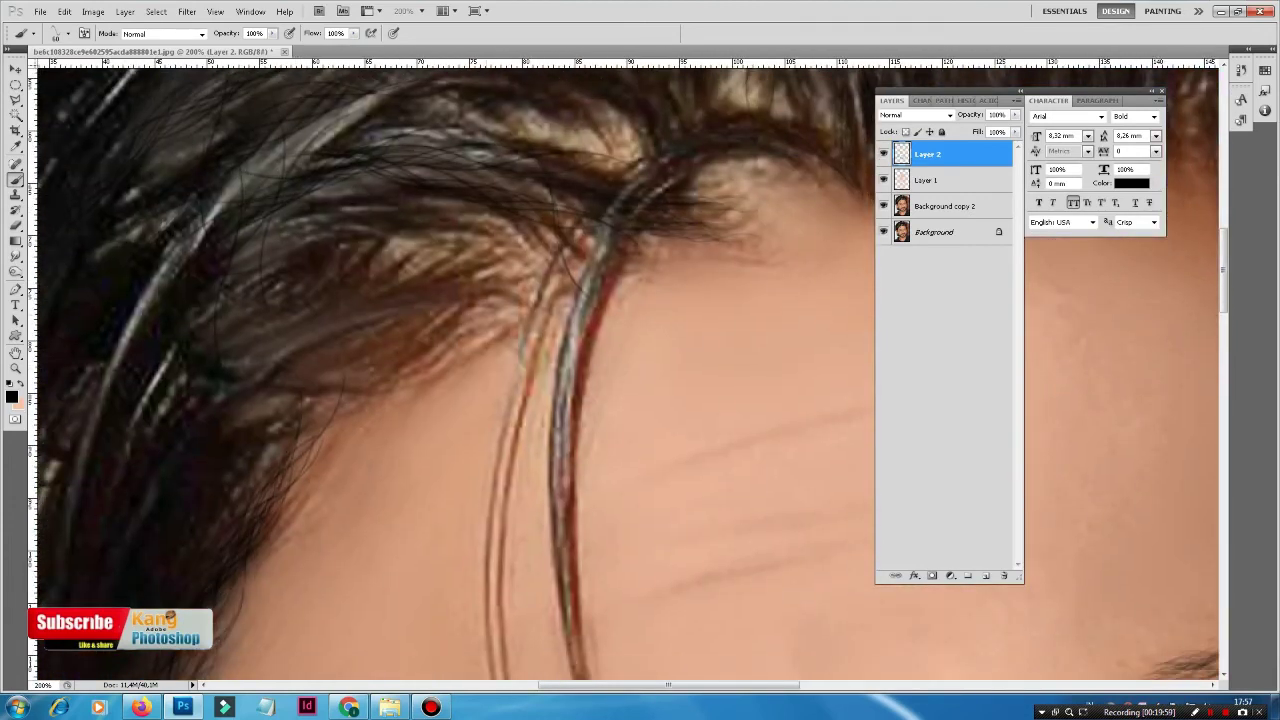
pyautogui.moveTo(528, 304); pyautogui.dragTo(378, 370)
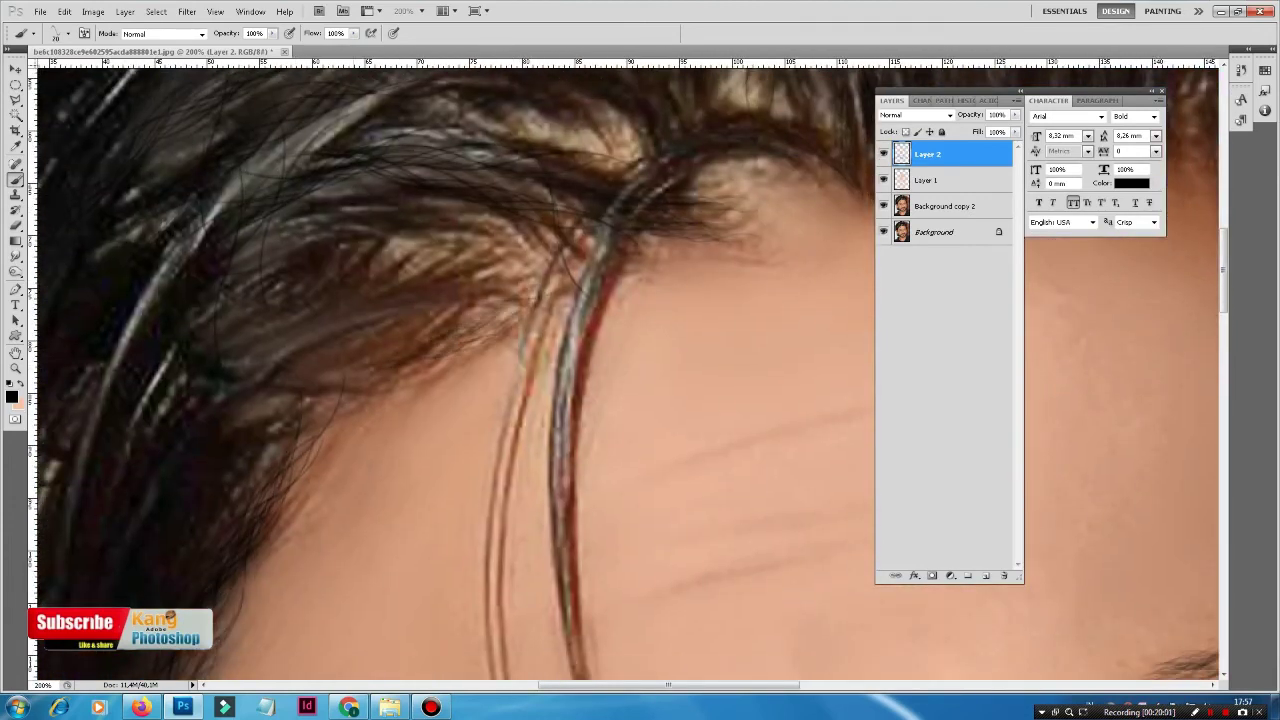
pyautogui.moveTo(484, 286); pyautogui.dragTo(356, 346)
pyautogui.moveTo(512, 248); pyautogui.dragTo(374, 318)
pyautogui.moveTo(450, 254); pyautogui.dragTo(306, 330)
pyautogui.moveTo(416, 270)
pyautogui.mouseDown()
pyautogui.moveTo(274, 290)
pyautogui.moveTo(224, 314)
pyautogui.mouseUp()
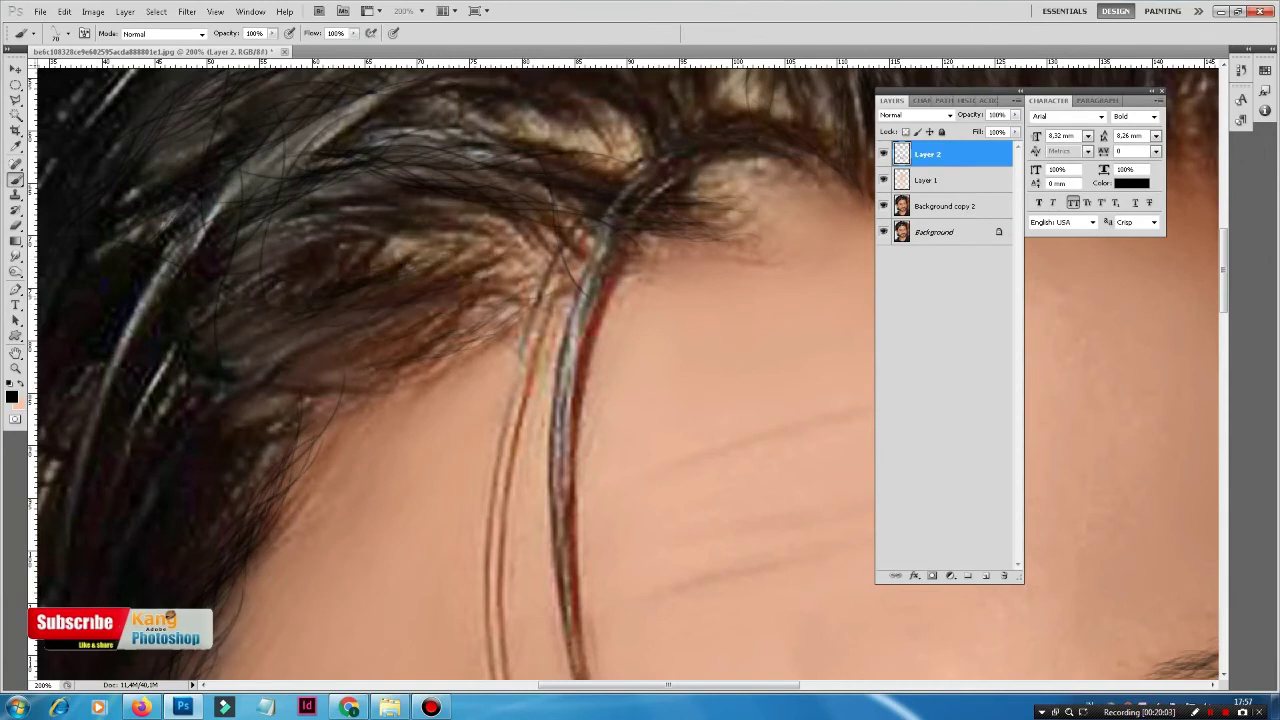
pyautogui.moveTo(440, 308); pyautogui.dragTo(296, 372)
# Fill the hairline with more thin dark strands
pyautogui.moveTo(424, 362); pyautogui.dragTo(300, 404)
pyautogui.moveTo(384, 404); pyautogui.dragTo(290, 458)
pyautogui.moveTo(418, 378); pyautogui.dragTo(284, 464)
pyautogui.moveTo(490, 324); pyautogui.dragTo(402, 388)
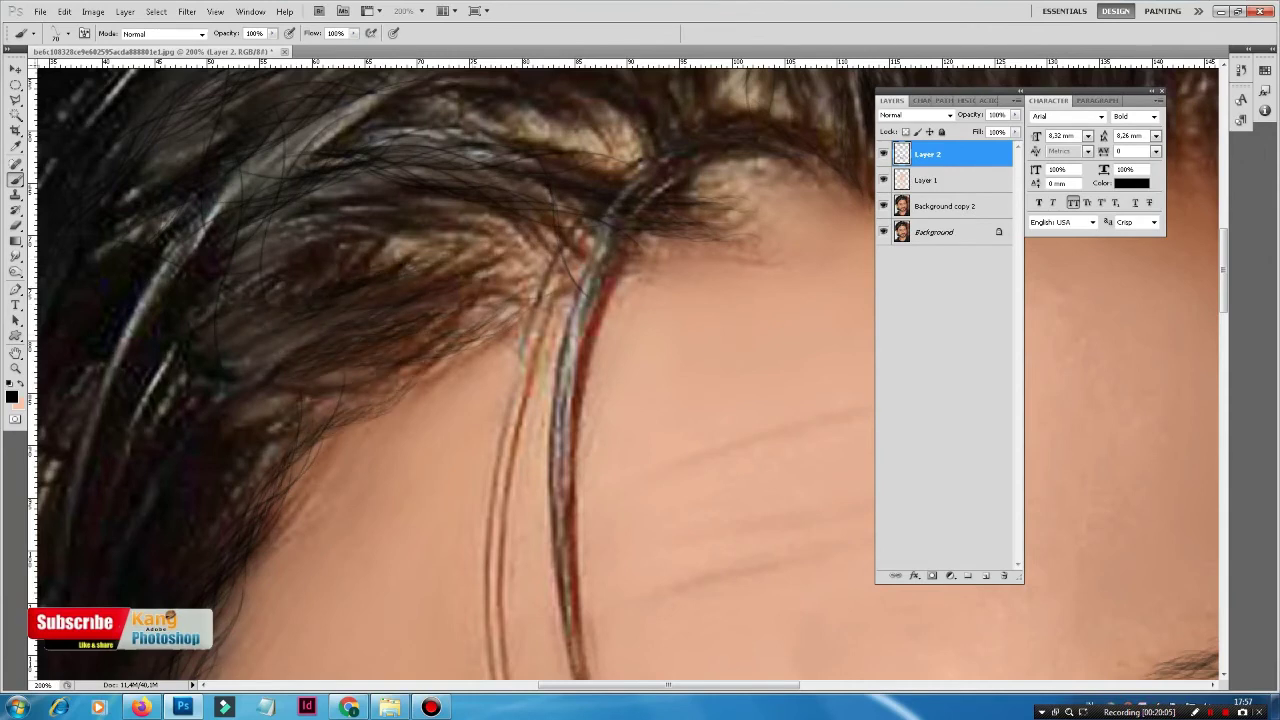
pyautogui.moveTo(522, 310); pyautogui.dragTo(354, 424)
pyautogui.moveTo(500, 400); pyautogui.dragTo(700, 280)
# Brush a few strands along the hairline above the eyebrow
pyautogui.moveTo(522, 218); pyautogui.dragTo(480, 290)
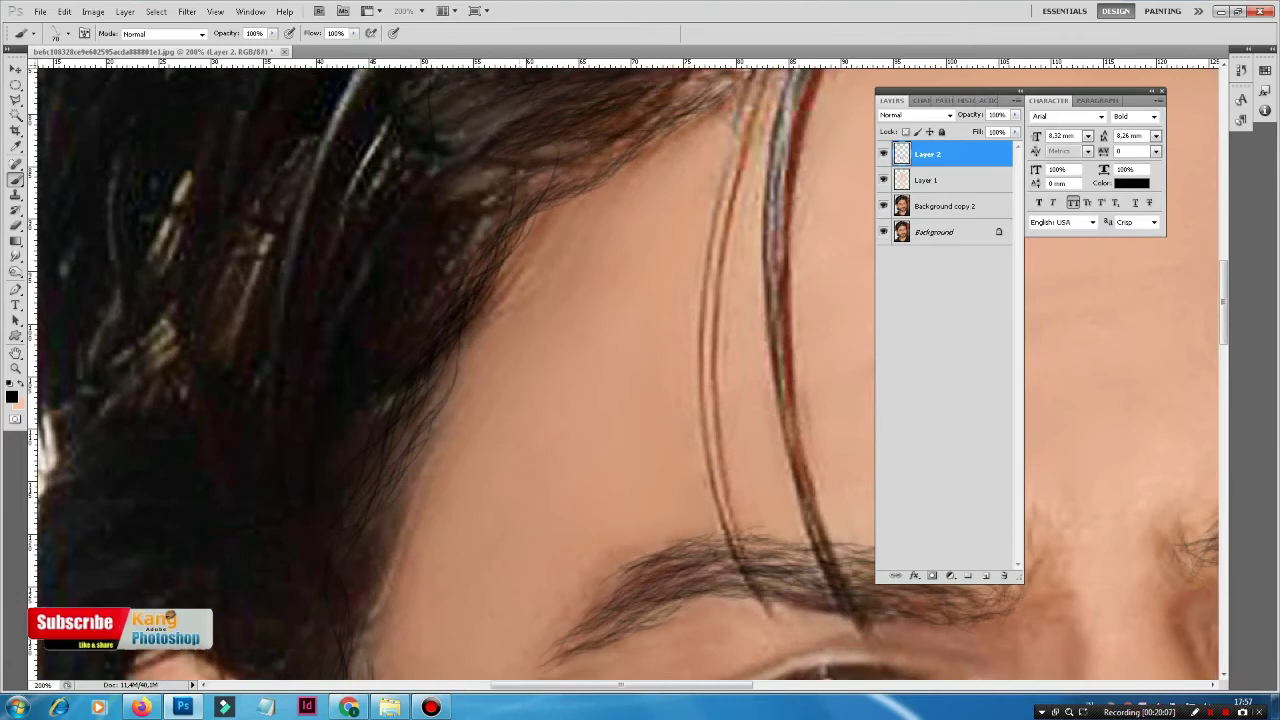
pyautogui.moveTo(440, 442); pyautogui.dragTo(366, 574)
pyautogui.moveTo(456, 402); pyautogui.dragTo(332, 660)
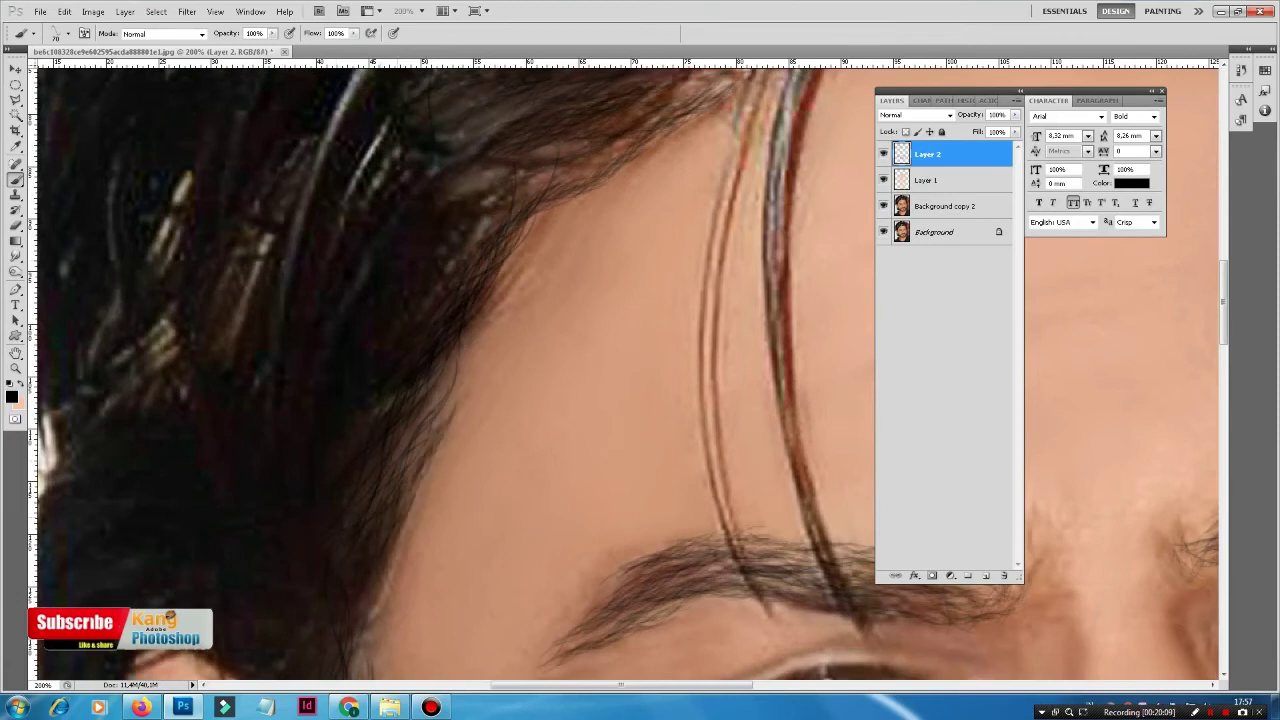
pyautogui.moveTo(600, 500); pyautogui.dragTo(660, 220)
pyautogui.moveTo(500, 450); pyautogui.dragTo(550, 280)
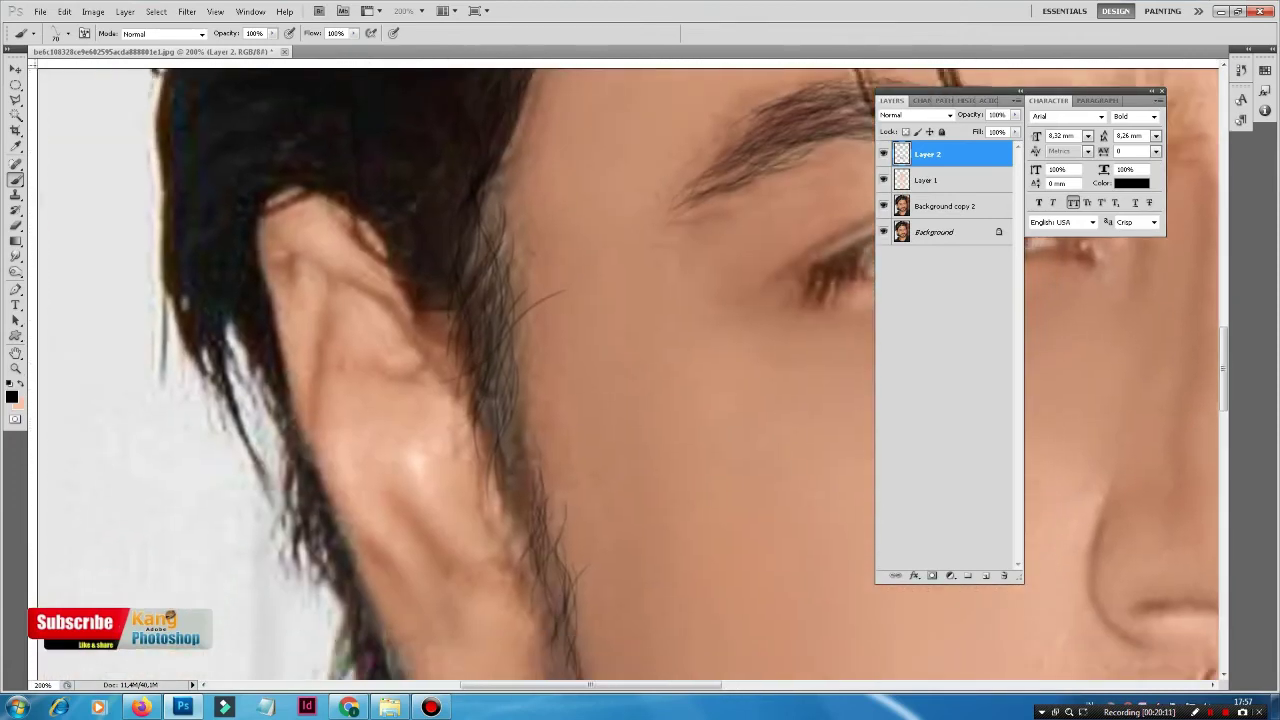
# Paint dark hair strands down the length of the sideburn
pyautogui.moveTo(524, 112); pyautogui.dragTo(490, 238)
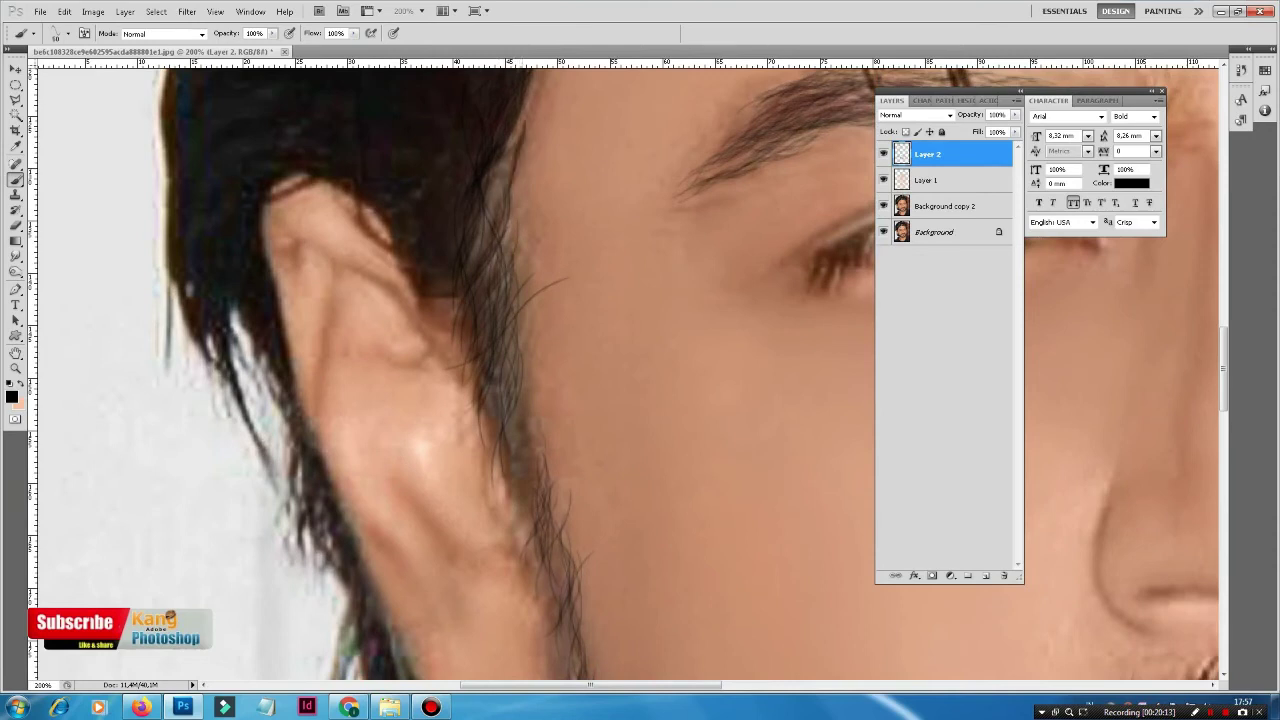
pyautogui.moveTo(500, 162); pyautogui.dragTo(478, 234)
pyautogui.moveTo(494, 184); pyautogui.dragTo(476, 318)
pyautogui.moveTo(486, 272)
pyautogui.mouseDown()
pyautogui.moveTo(526, 390)
pyautogui.moveTo(532, 470)
pyautogui.mouseUp()
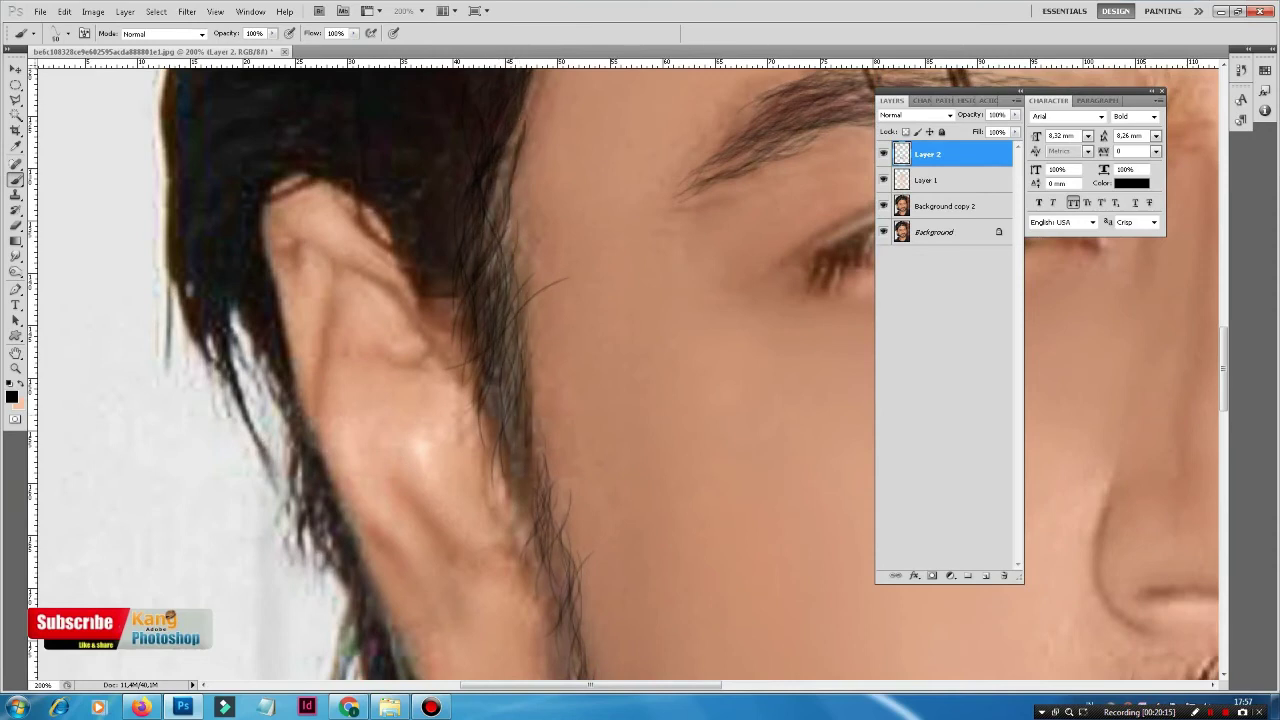
pyautogui.moveTo(530, 394); pyautogui.dragTo(542, 540)
pyautogui.moveTo(518, 426)
pyautogui.mouseDown()
pyautogui.moveTo(528, 518)
pyautogui.moveTo(522, 494)
pyautogui.mouseUp()
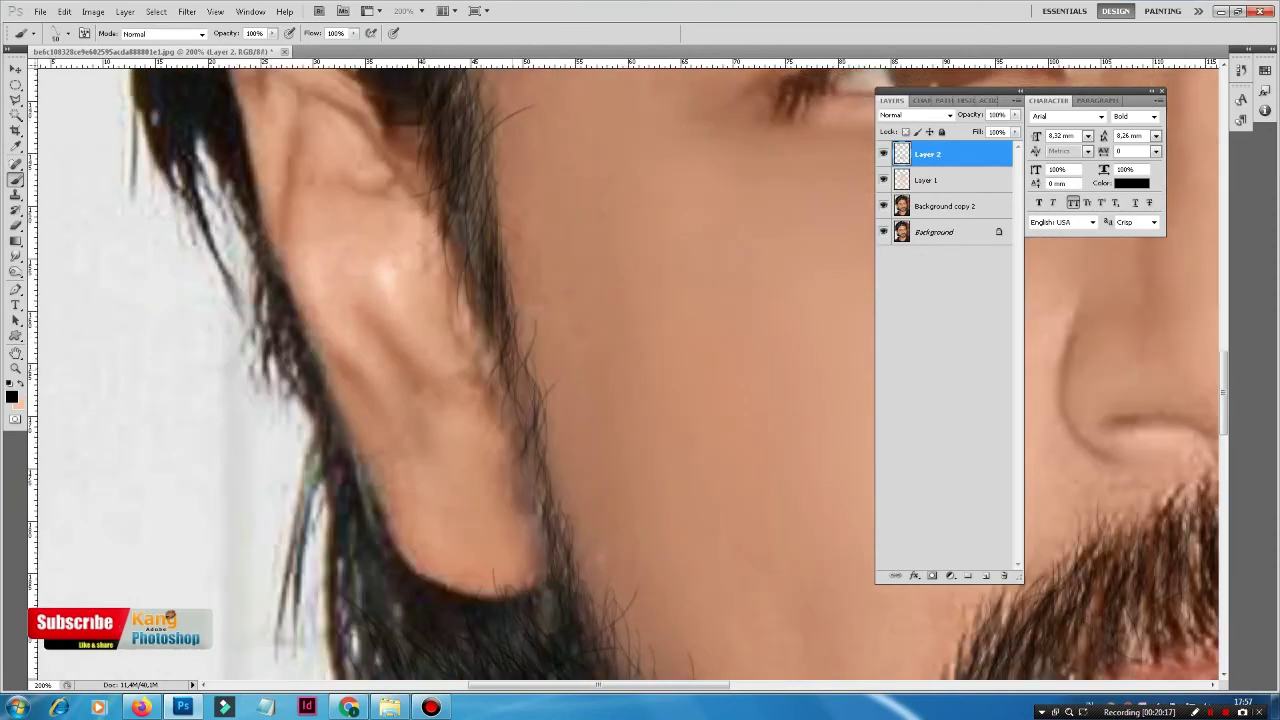
pyautogui.moveTo(522, 328); pyautogui.dragTo(524, 444)
pyautogui.moveTo(524, 354)
pyautogui.mouseDown()
pyautogui.moveTo(540, 578)
pyautogui.moveTo(566, 592)
pyautogui.mouseUp()
# Paint strands along the beard edge, extending them toward the chin
pyautogui.moveTo(570, 400); pyautogui.dragTo(640, 540)
pyautogui.moveTo(634, 456)
pyautogui.mouseDown()
pyautogui.moveTo(656, 544)
pyautogui.moveTo(686, 570)
pyautogui.mouseUp()
pyautogui.moveTo(684, 498); pyautogui.dragTo(714, 586)
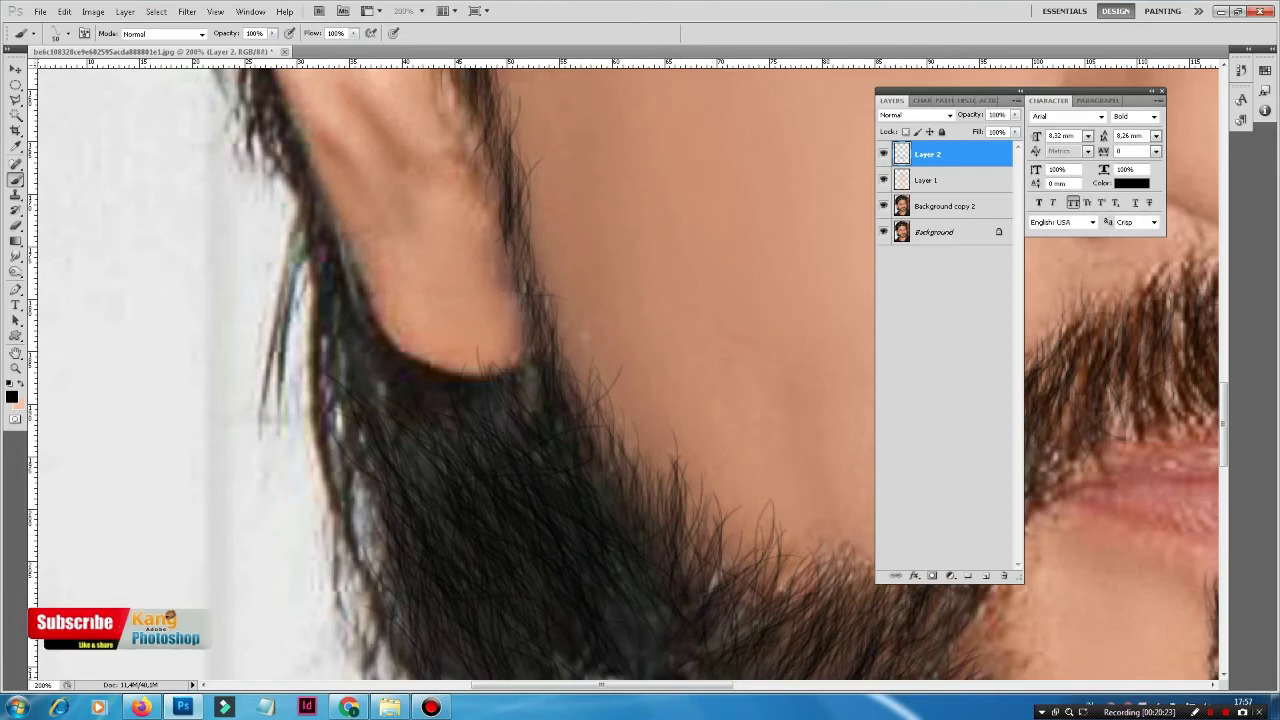
pyautogui.moveTo(712, 514)
pyautogui.mouseDown()
pyautogui.moveTo(736, 592)
pyautogui.moveTo(766, 592)
pyautogui.mouseUp()
pyautogui.moveTo(766, 544)
pyautogui.mouseDown()
pyautogui.moveTo(796, 598)
pyautogui.moveTo(390, 330)
pyautogui.mouseUp()
pyautogui.moveTo(568, 372)
pyautogui.mouseDown()
pyautogui.moveTo(590, 442)
pyautogui.moveTo(660, 508)
pyautogui.moveTo(670, 586)
pyautogui.mouseUp()
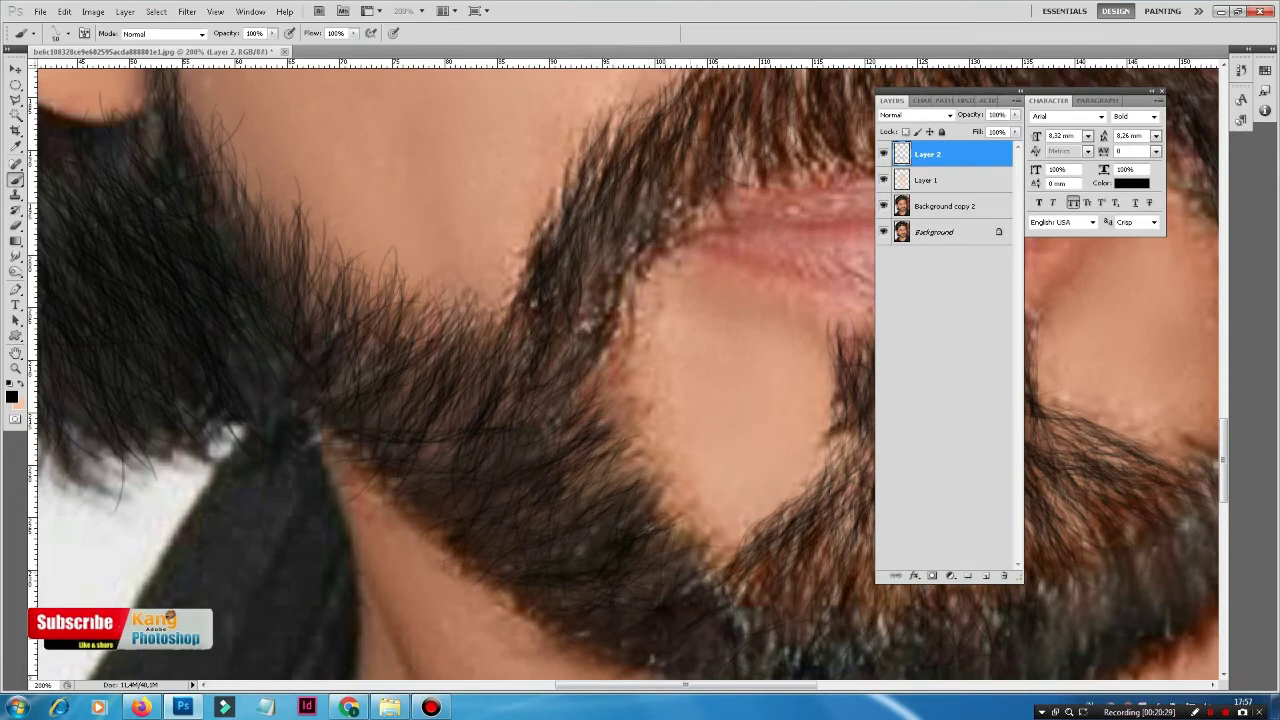
# On Background copy 2, smudge the beard edges around the chin into the skin at 45% strength
pyautogui.click(945, 206)
pyautogui.press('r')
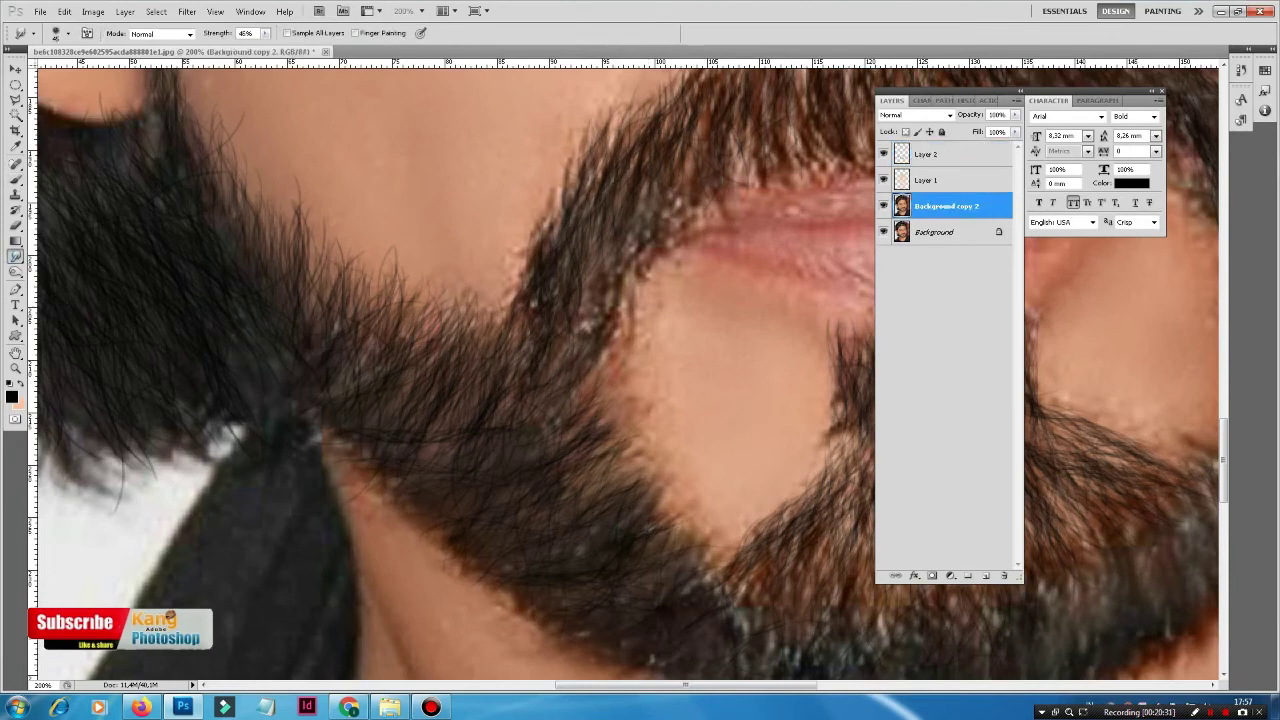
pyautogui.moveTo(631, 338); pyautogui.dragTo(648, 296)
pyautogui.moveTo(695, 530); pyautogui.dragTo(728, 555)
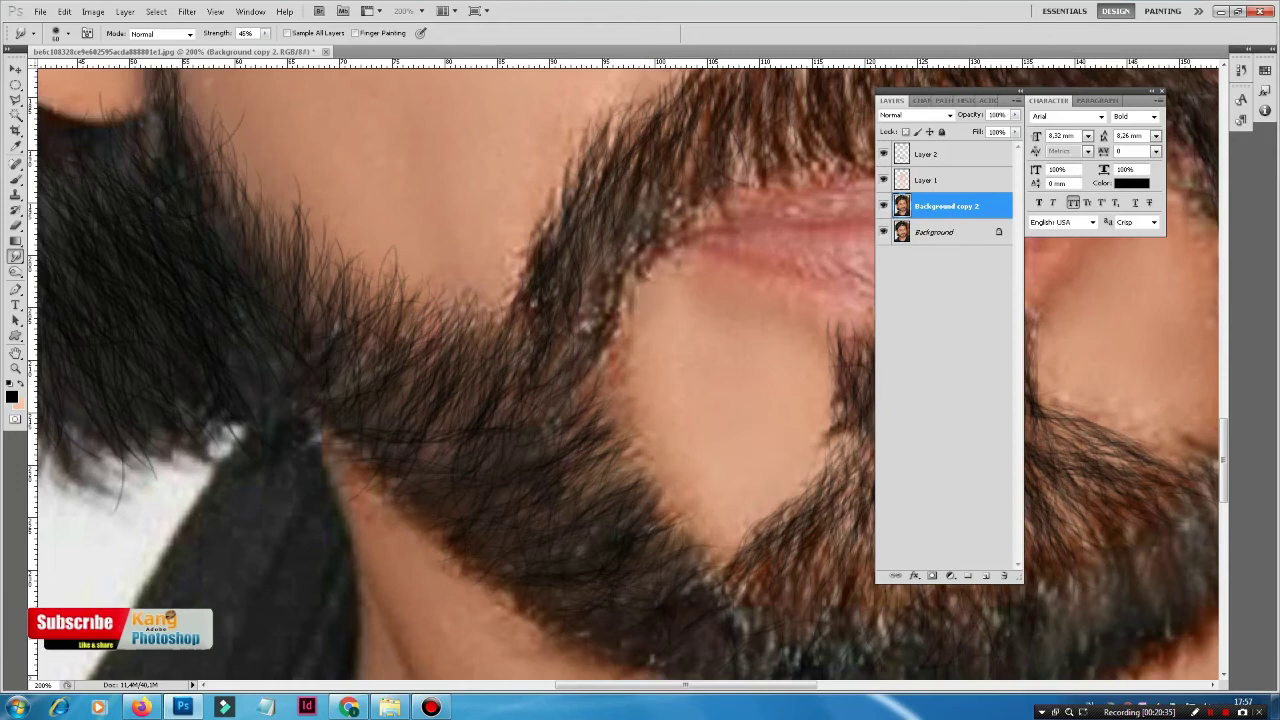
pyautogui.moveTo(620, 380); pyautogui.dragTo(605, 330)
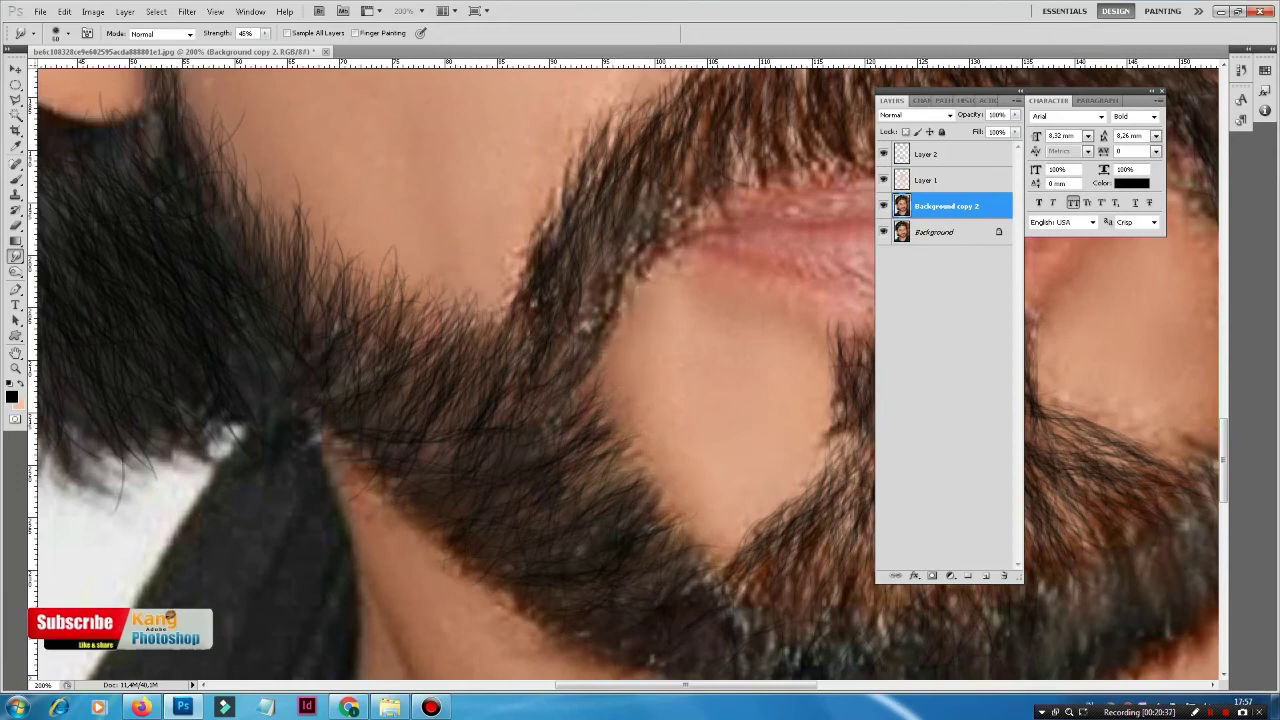
pyautogui.moveTo(528, 250); pyautogui.dragTo(600, 115)
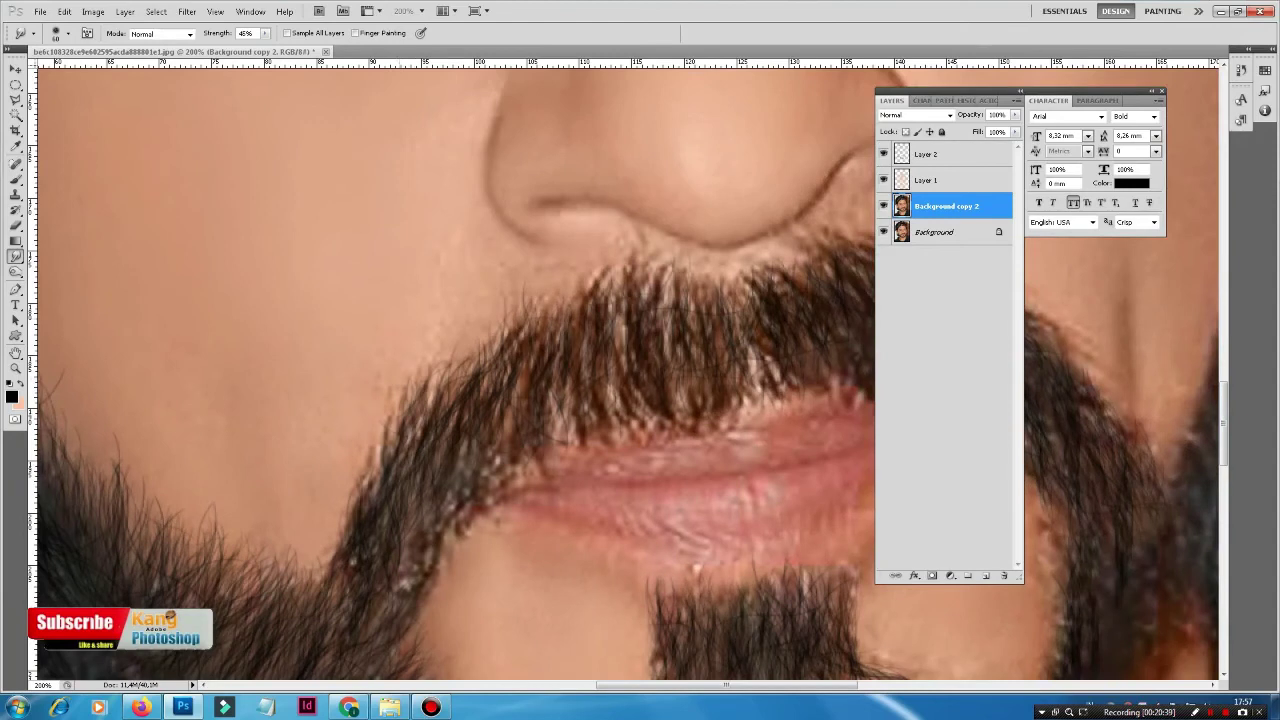
# Soften the moustache hair and lower beard edge, then pan around the chin
pyautogui.moveTo(387, 442); pyautogui.dragTo(387, 418)
pyautogui.moveTo(516, 330); pyautogui.dragTo(516, 306)
pyautogui.moveTo(354, 512); pyautogui.dragTo(372, 478)
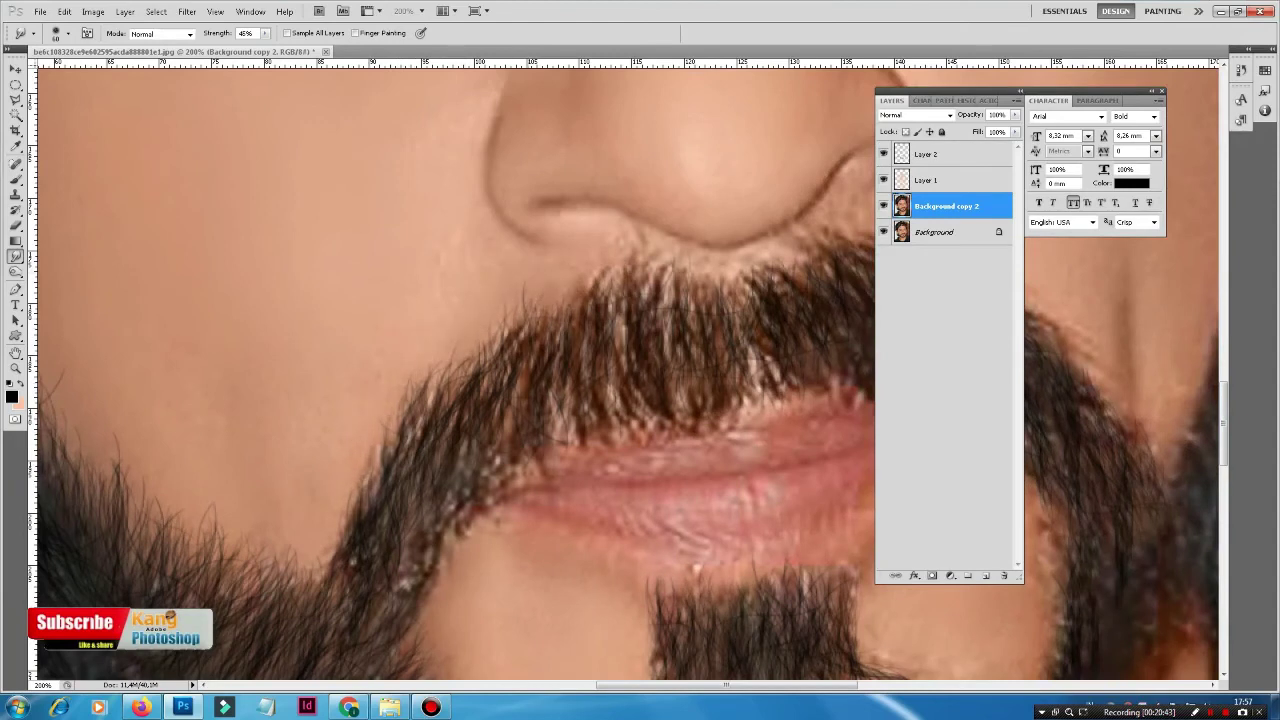
pyautogui.moveTo(700, 300); pyautogui.dragTo(550, 400)
pyautogui.moveTo(484, 356); pyautogui.dragTo(515, 371)
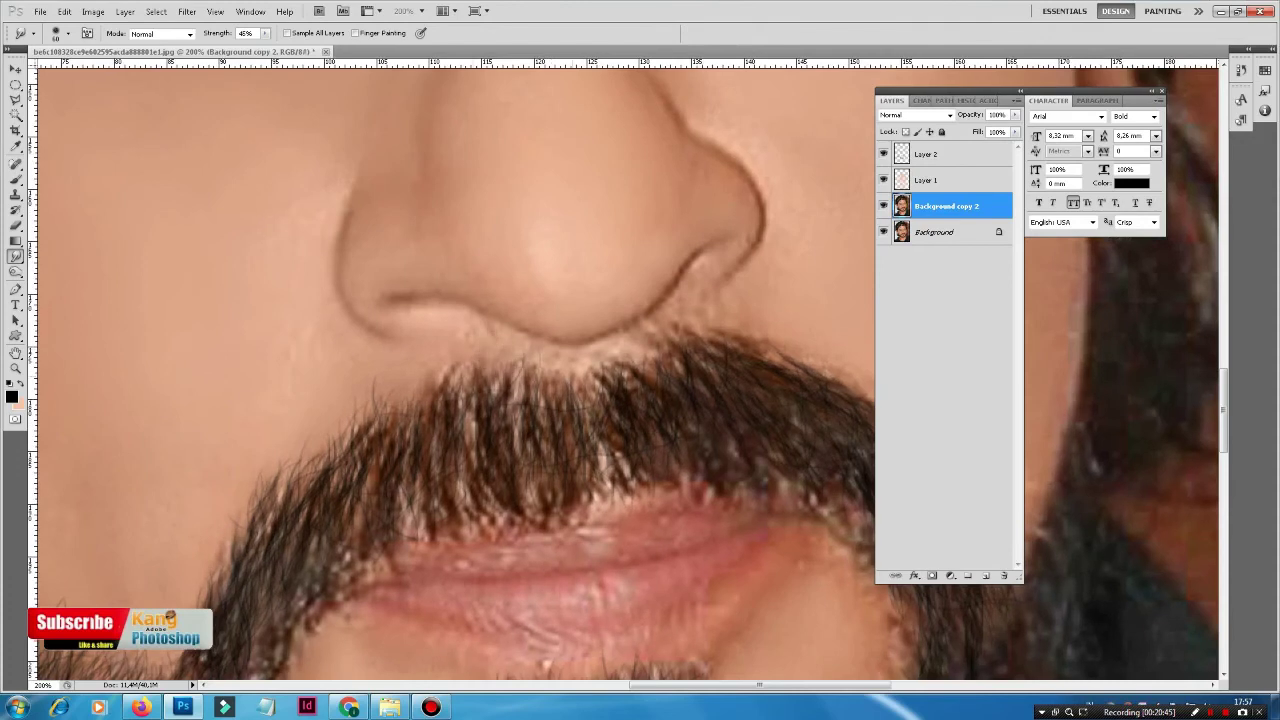
pyautogui.moveTo(672, 345); pyautogui.dragTo(720, 328)
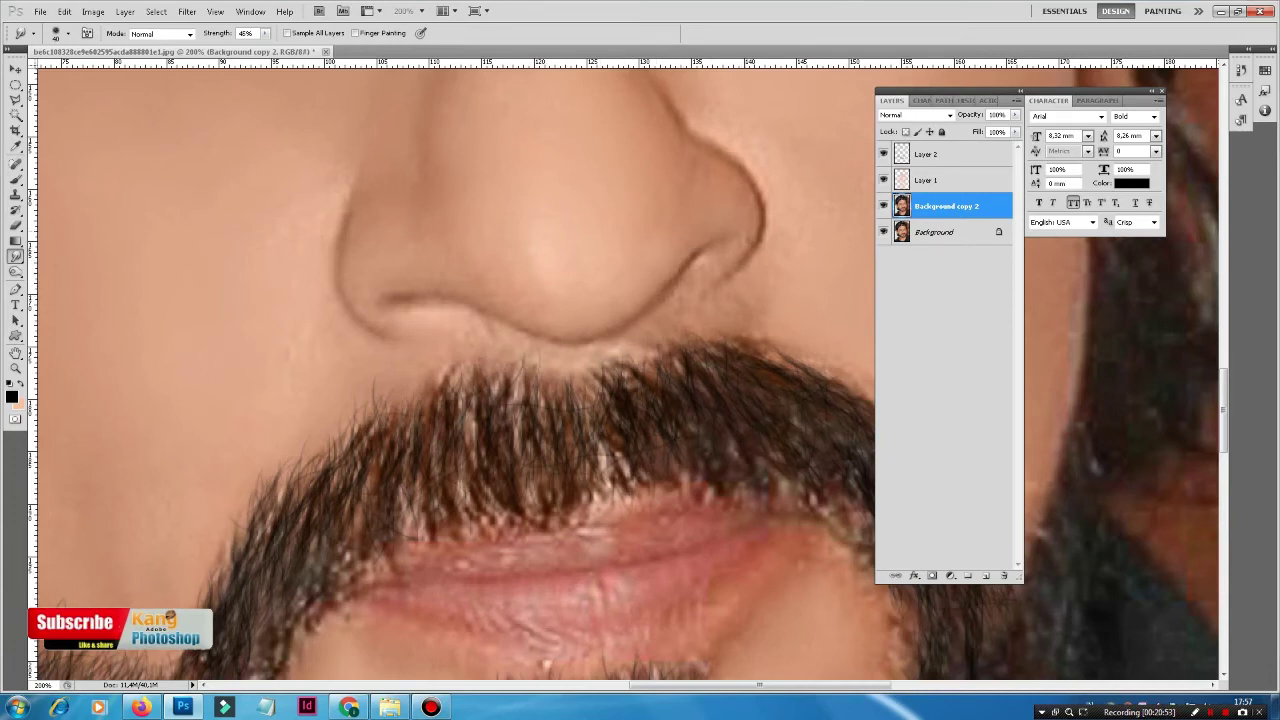
pyautogui.hscroll(5, 450, 370)
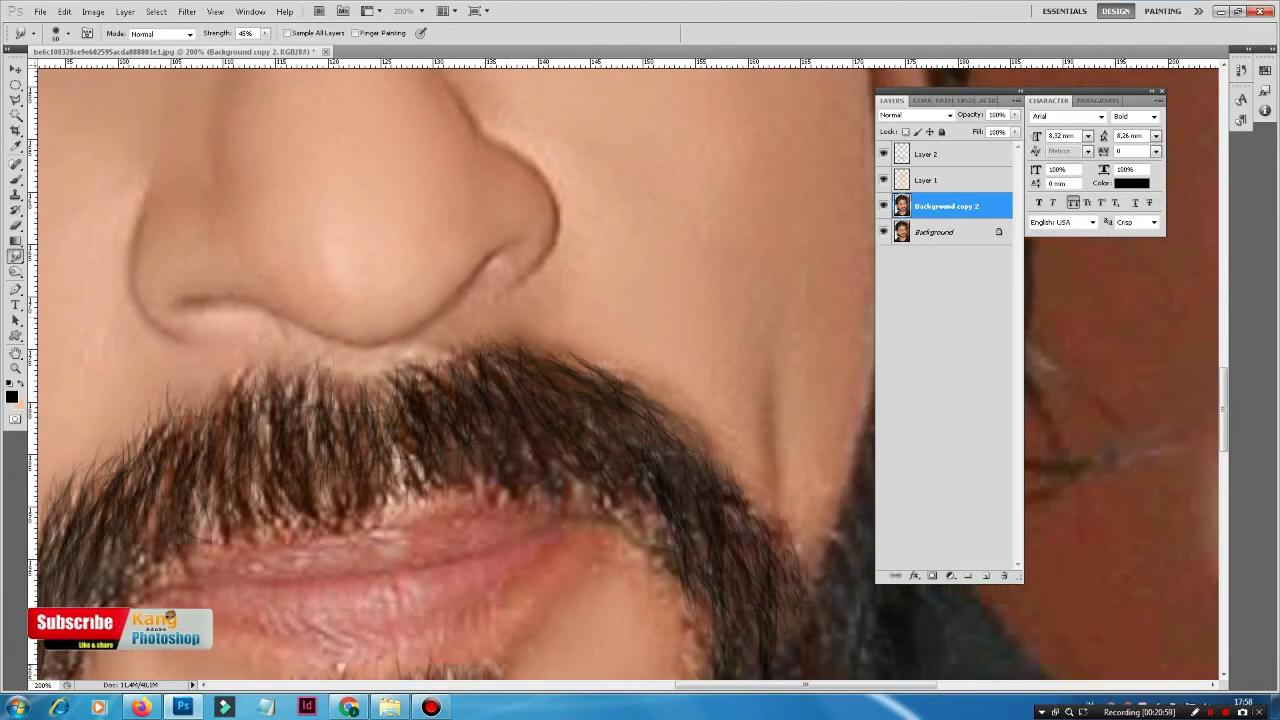
pyautogui.scroll(-3, 515, 331)
pyautogui.hscroll(3, 515, 331)
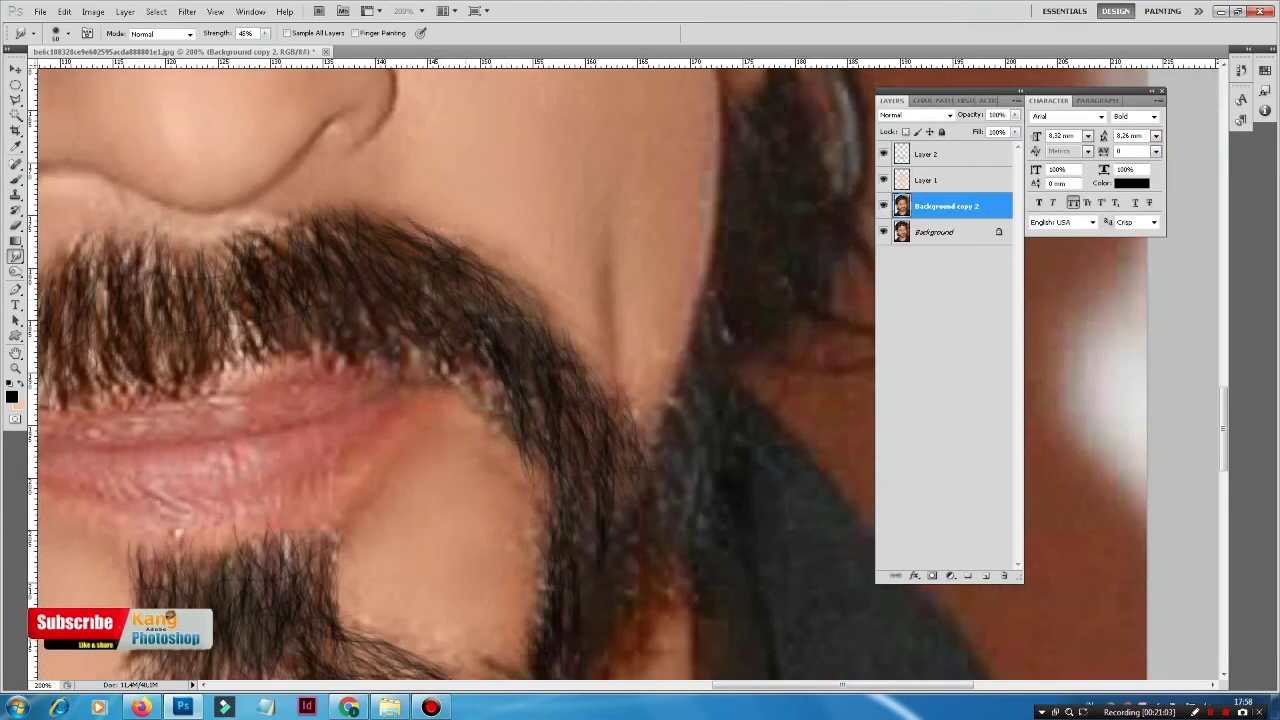
pyautogui.scroll(-5, 580, 395)
pyautogui.hscroll(-2, 580, 395)
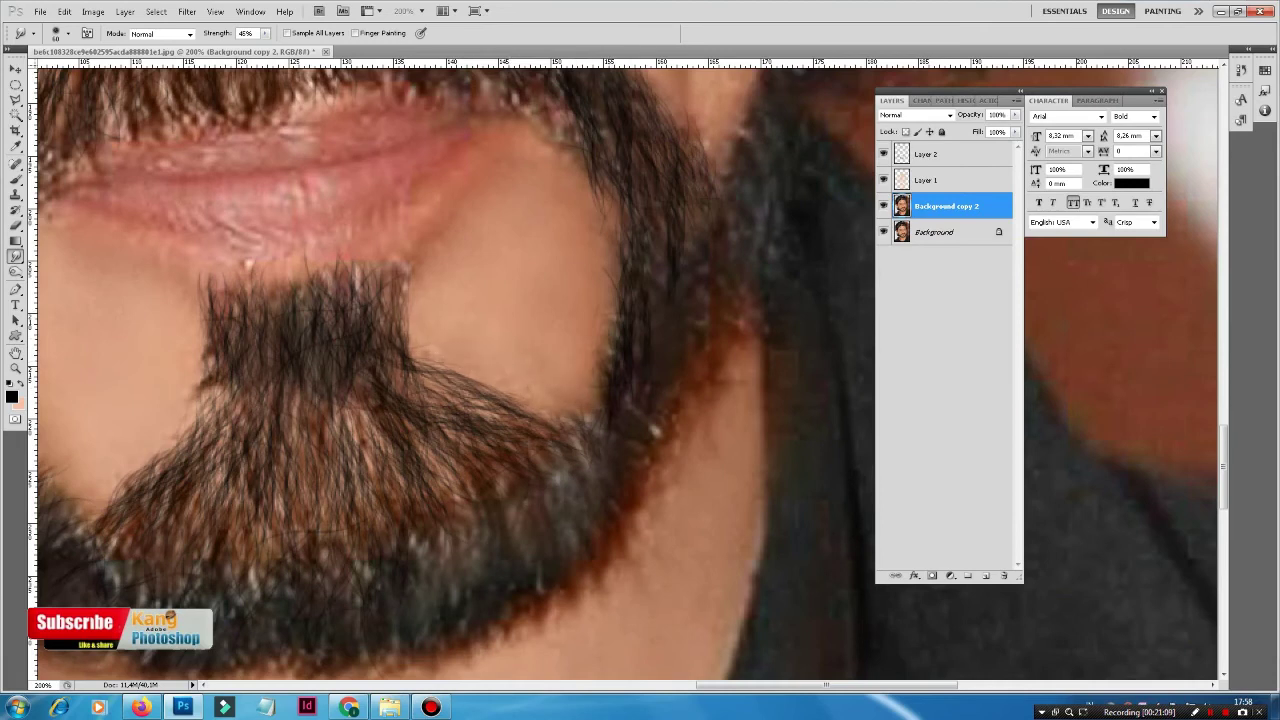
pyautogui.scroll(-4, 660, 408)
pyautogui.hscroll(-3, 660, 408)
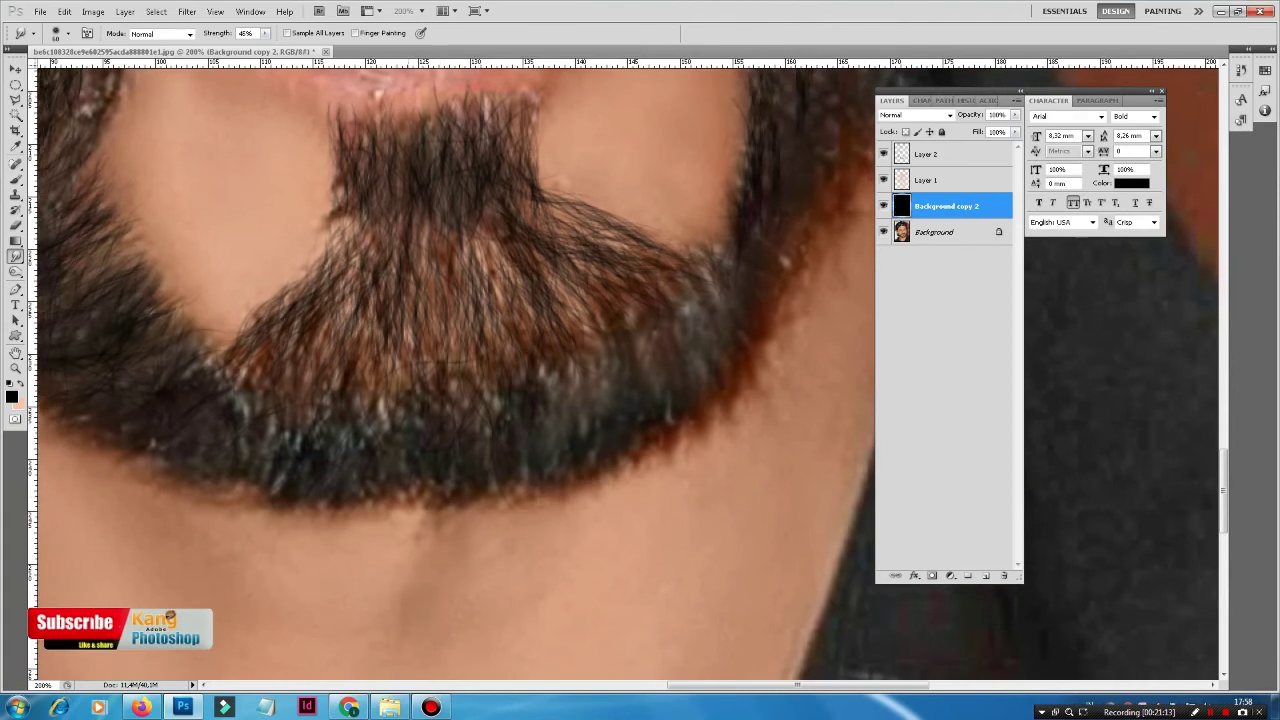
pyautogui.hscroll(-3, 406, 552)
pyautogui.scroll(-1, 406, 552)
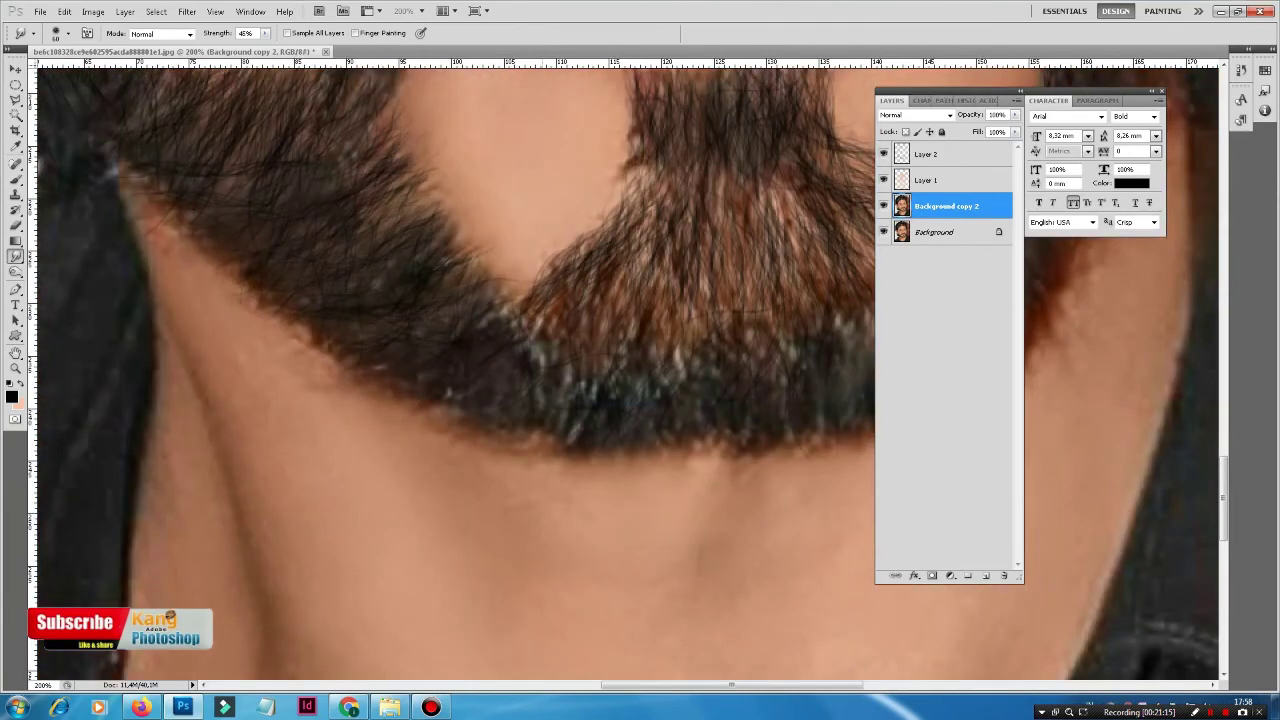
# On Layer 1, sample a skin tone with a soft round 77 px brush, then reselect Background copy 2 at 50% zoom
pyautogui.hotkey('ctrl', '-')
pyautogui.hotkey('ctrl', '-')
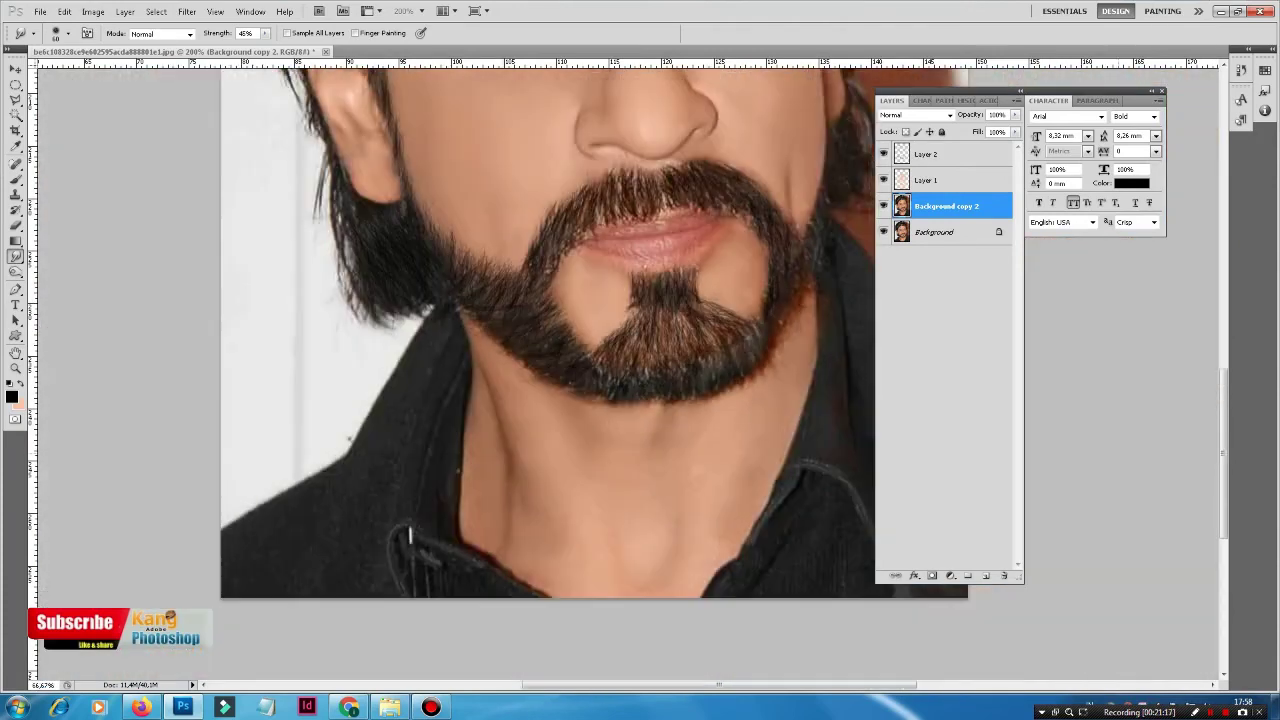
pyautogui.hotkey('ctrl', '-')
pyautogui.hotkey('alt', ']')
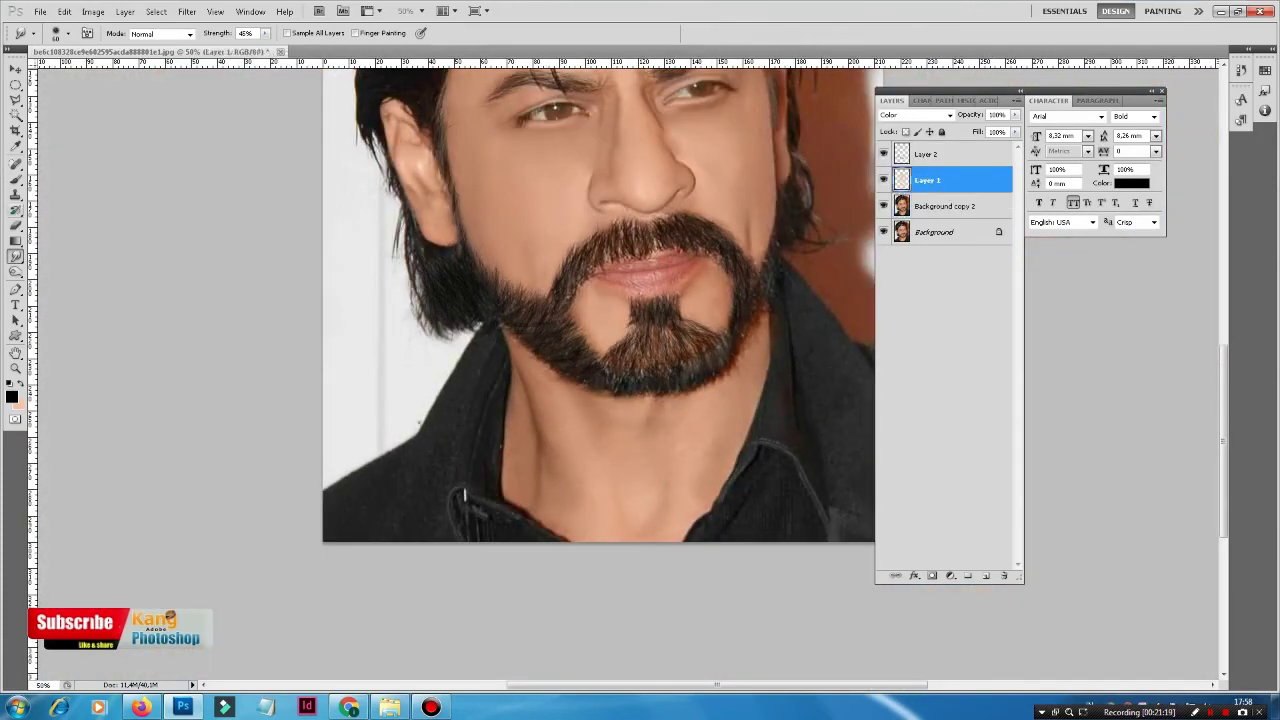
pyautogui.press('b')
pyautogui.keyDown('alt'); pyautogui.click(610, 440); pyautogui.keyUp('alt')
pyautogui.rightClick(617, 383)
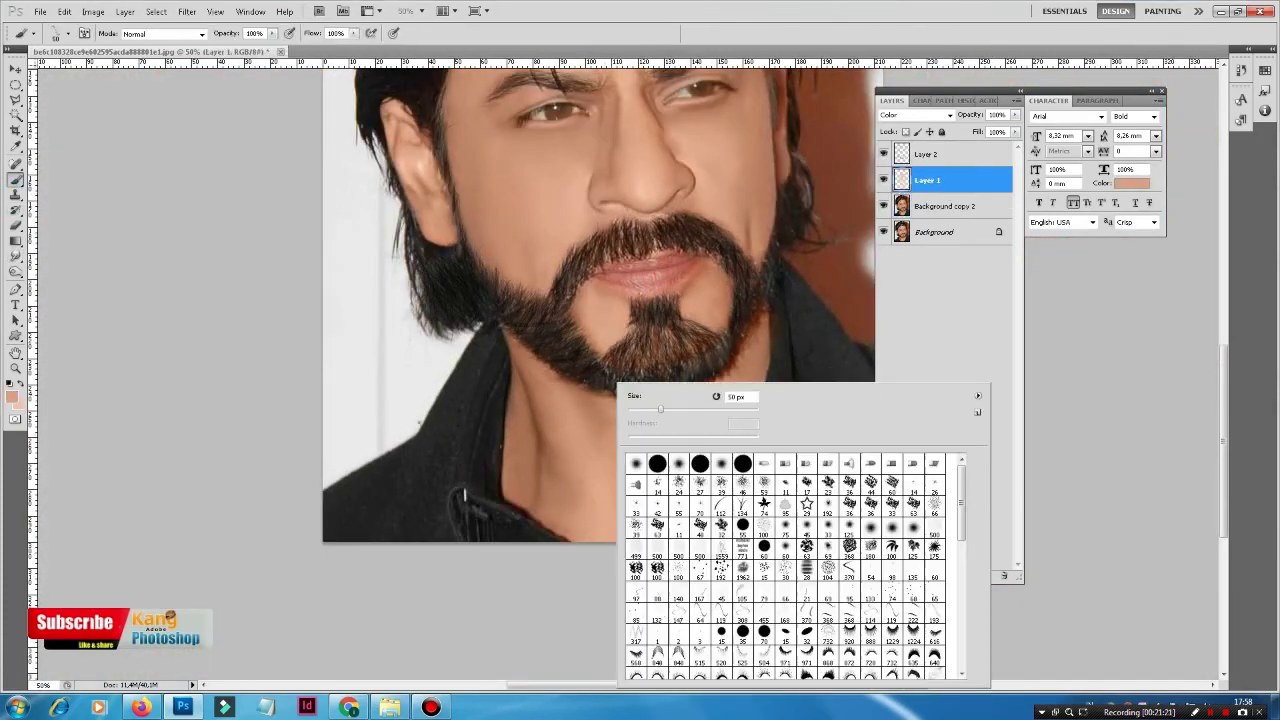
pyautogui.click(636, 463)
pyautogui.moveTo(692, 410)
pyautogui.mouseDown()
pyautogui.moveTo(730, 410)
pyautogui.moveTo(703, 410)
pyautogui.mouseUp()
pyautogui.press('Return')
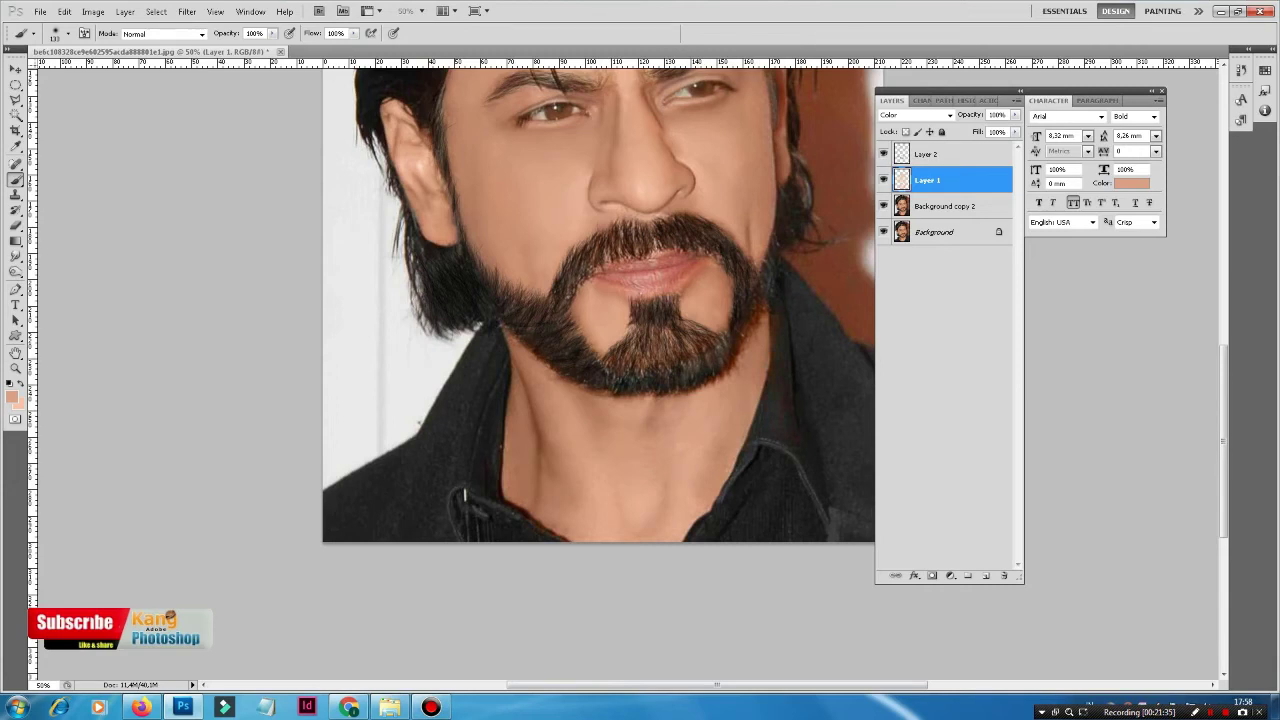
pyautogui.hotkey('ctrl', '-')
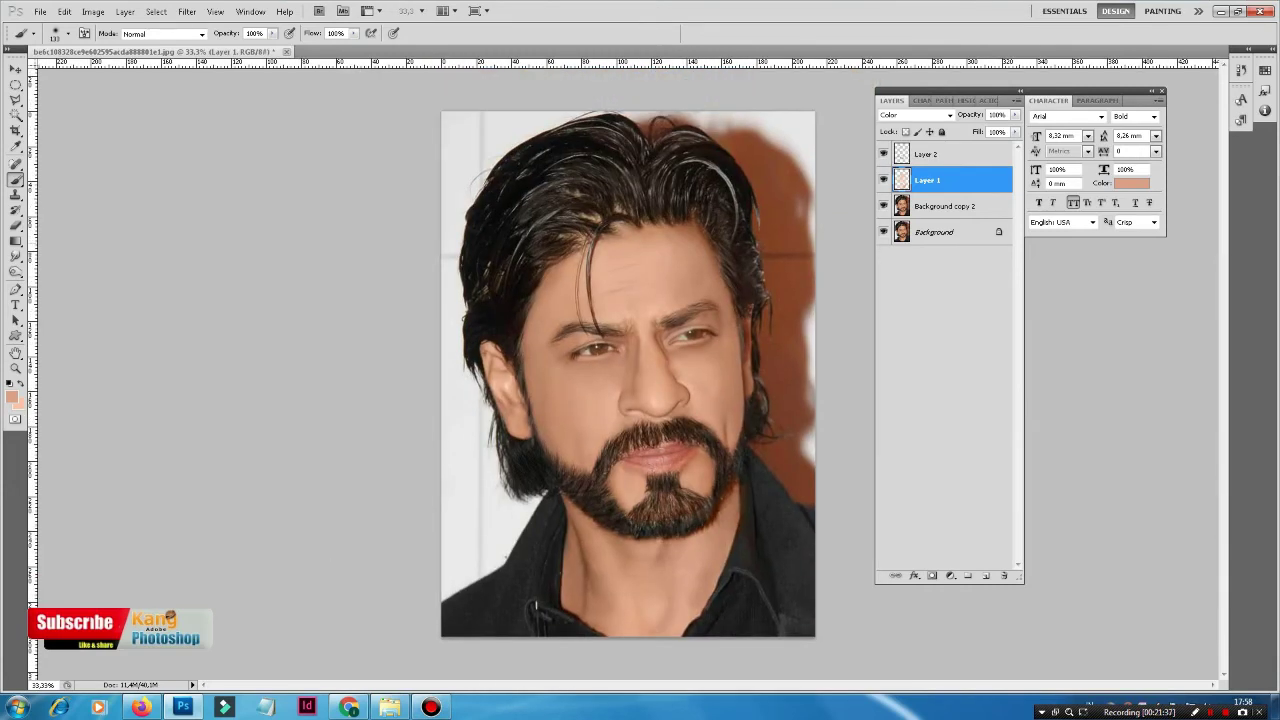
pyautogui.hotkey('ctrl', '+')
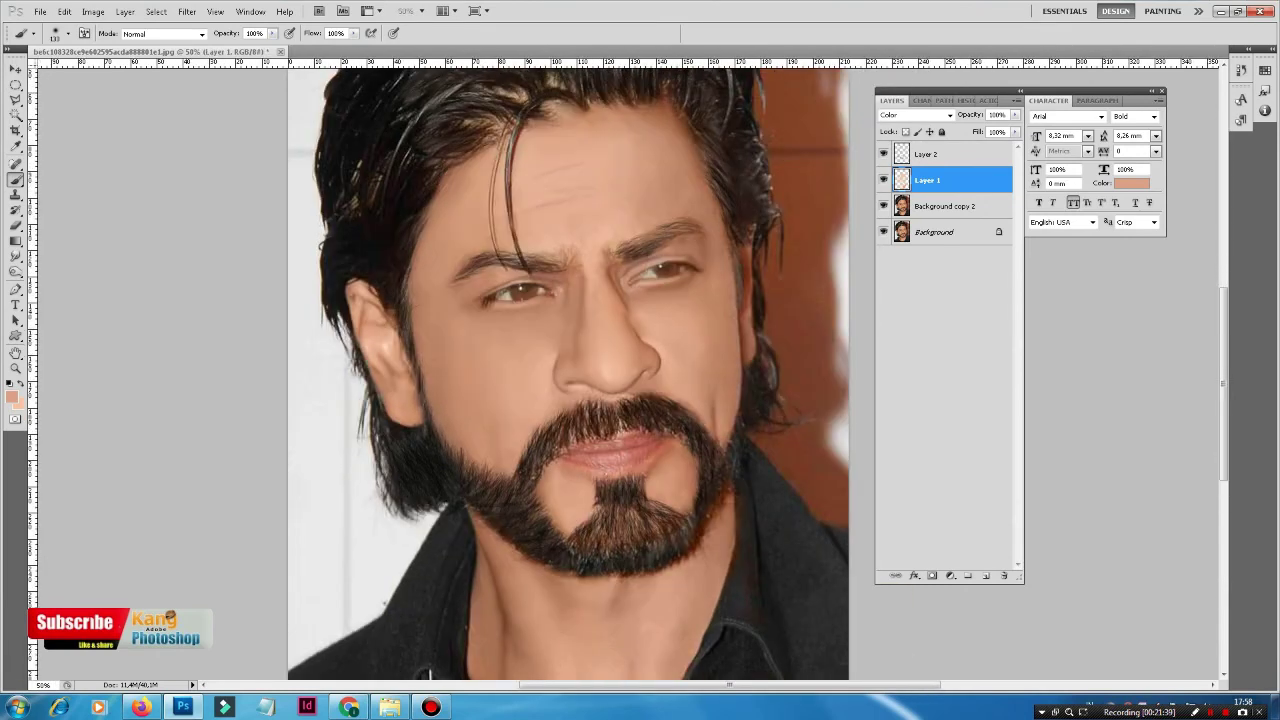
pyautogui.hotkey('alt', '[')
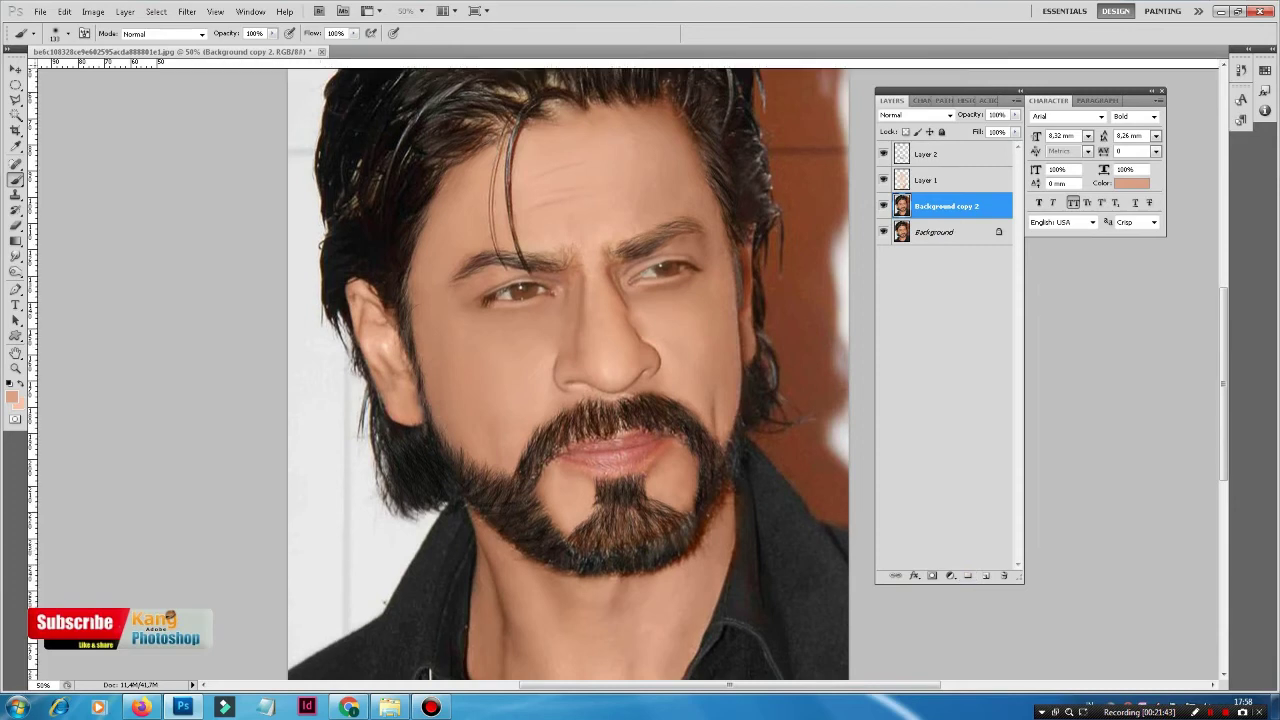
# Set the Pen tool to Paths mode and start the path at the shirt's left edge, down the neck
pyautogui.scroll(-3, 570, 370)
pyautogui.press('p')
pyautogui.click(66, 33)
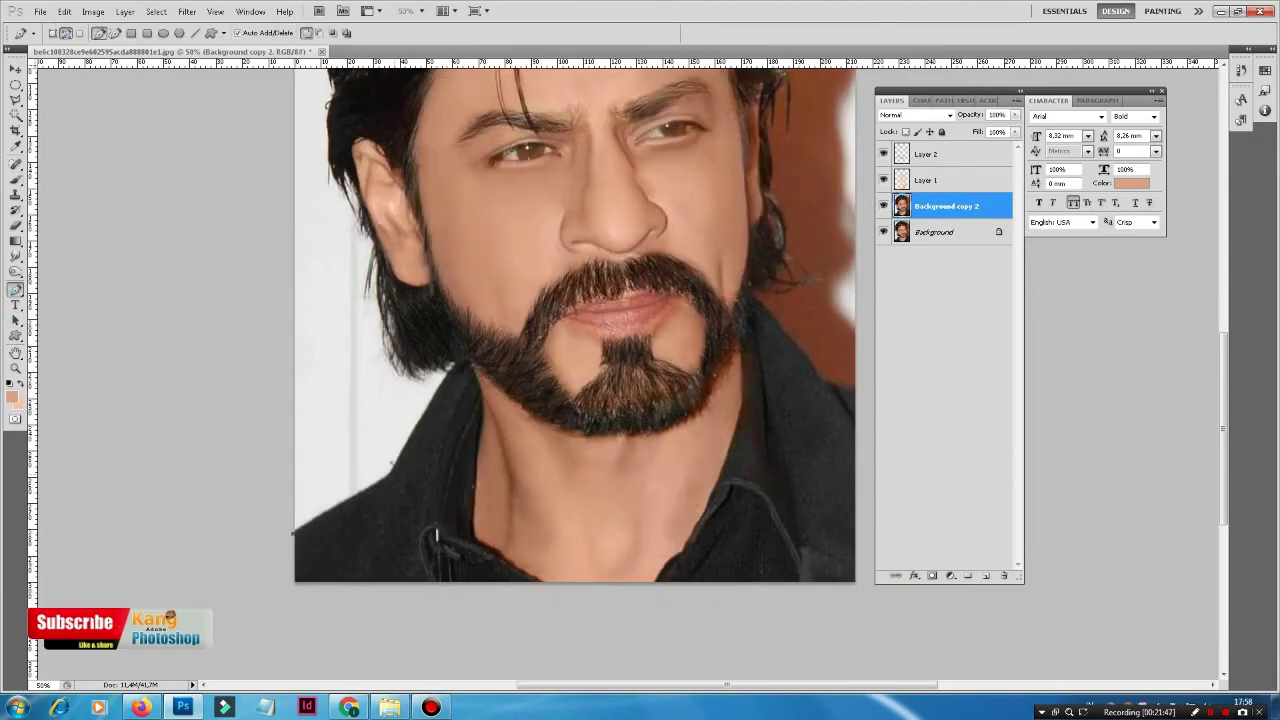
pyautogui.click(391, 473)
pyautogui.hotkey('ctrl', '+')
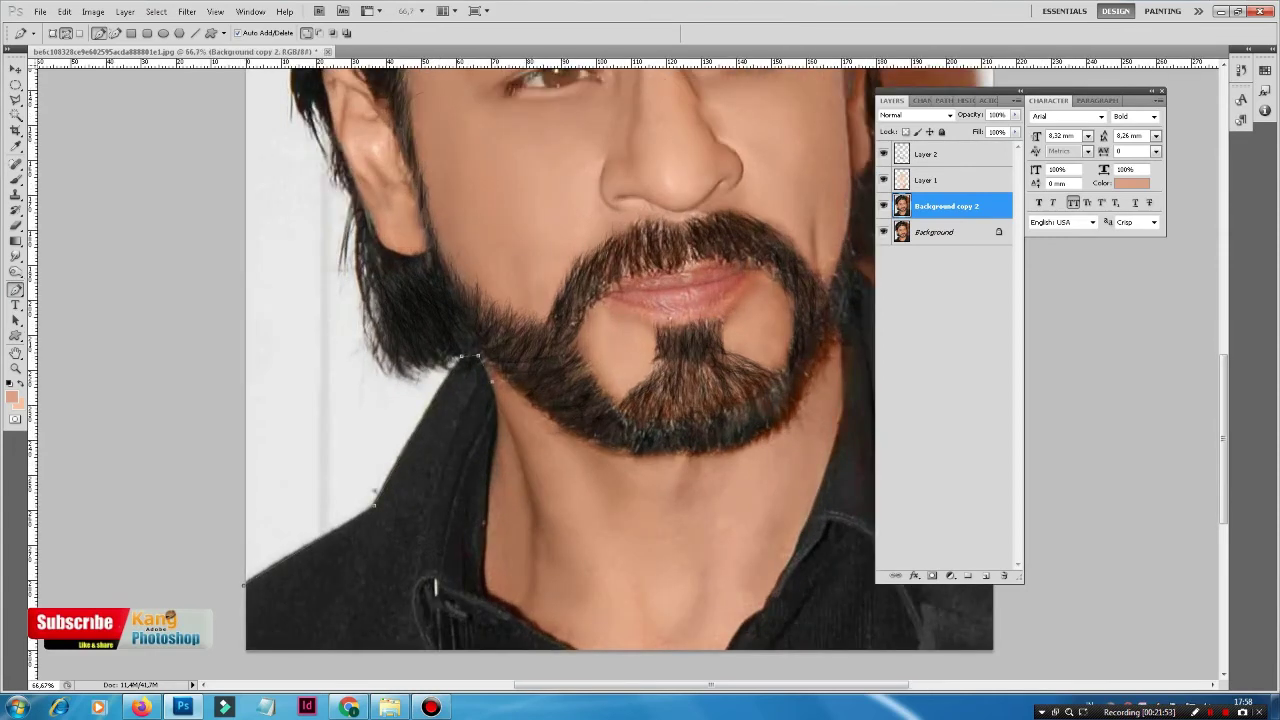
pyautogui.click(492, 468)
# Continue the path along the collar bottom and up the right jawline
pyautogui.moveTo(435, 588); pyautogui.dragTo(345, 468)
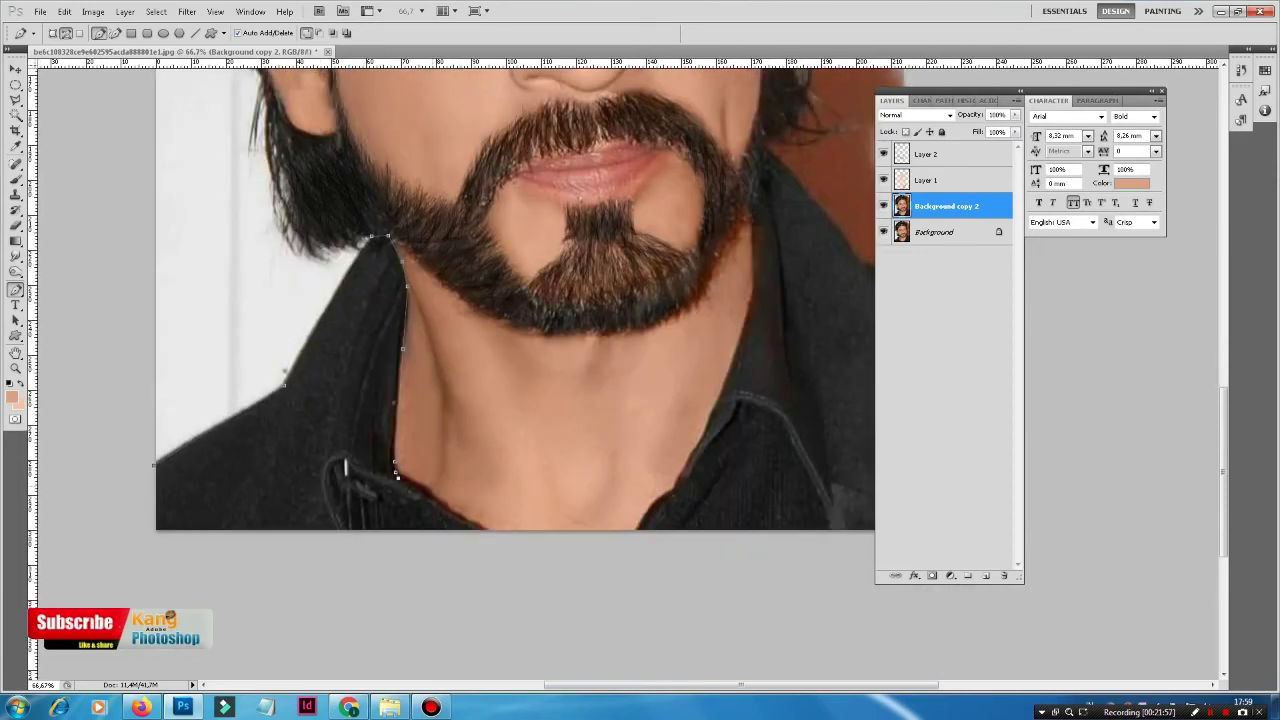
pyautogui.click(434, 497)
pyautogui.click(632, 535)
pyautogui.click(749, 212)
pyautogui.click(762, 140)
# Curve the path below the image and back toward its start, undoing misplaced points
pyautogui.hscroll(3, 751, 245)
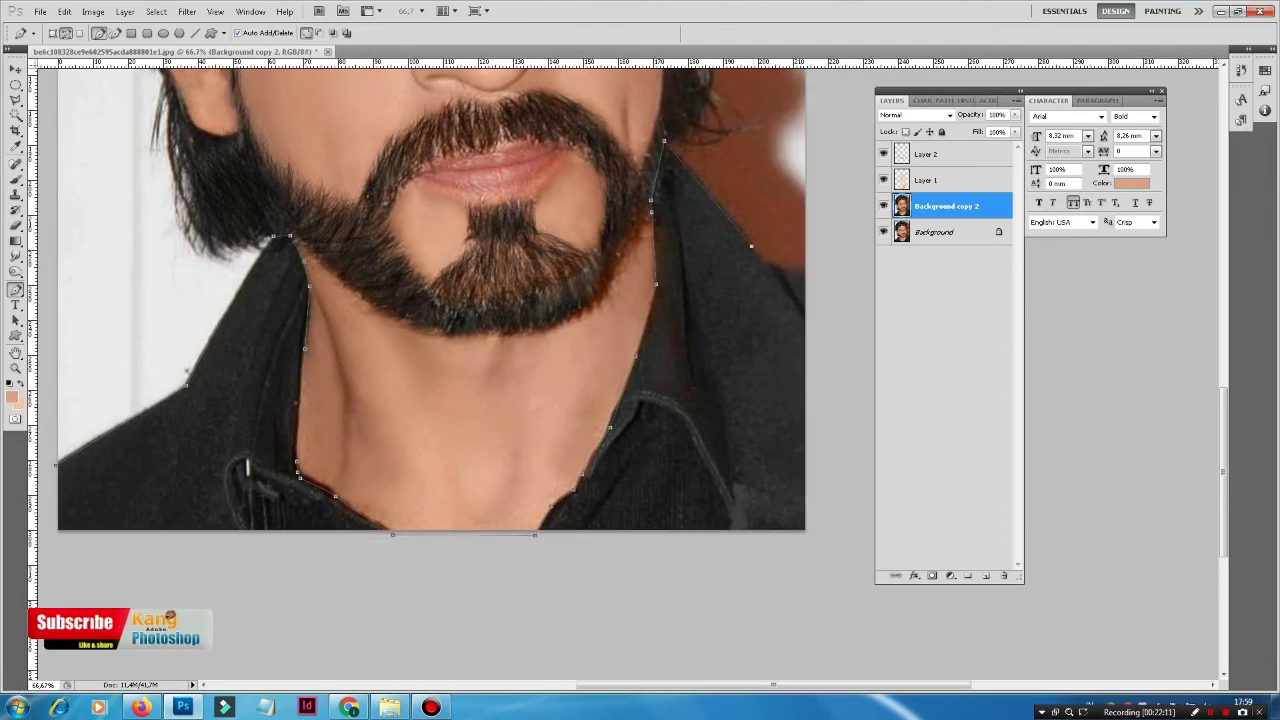
pyautogui.scroll(-2, 767, 263)
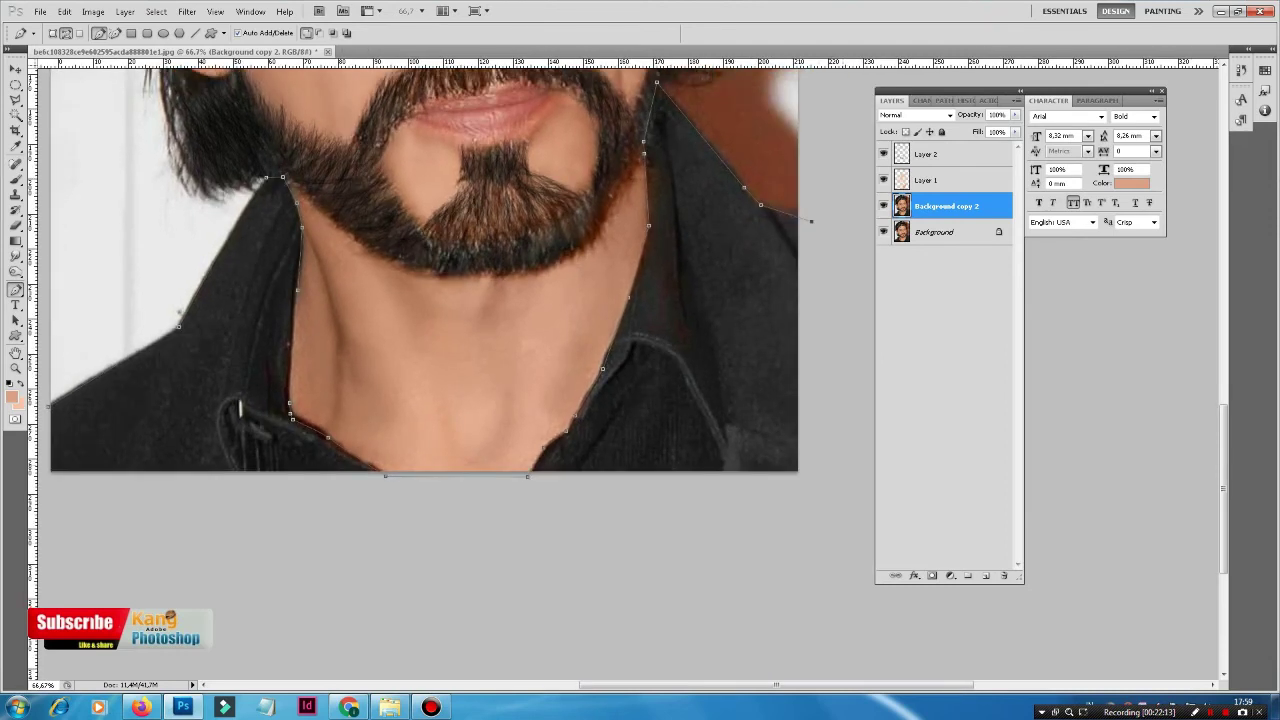
pyautogui.moveTo(848, 478); pyautogui.dragTo(862, 520)
pyautogui.click(726, 549)
pyautogui.moveTo(297, 571); pyautogui.dragTo(216, 567)
pyautogui.hscroll(-5, 216, 567)
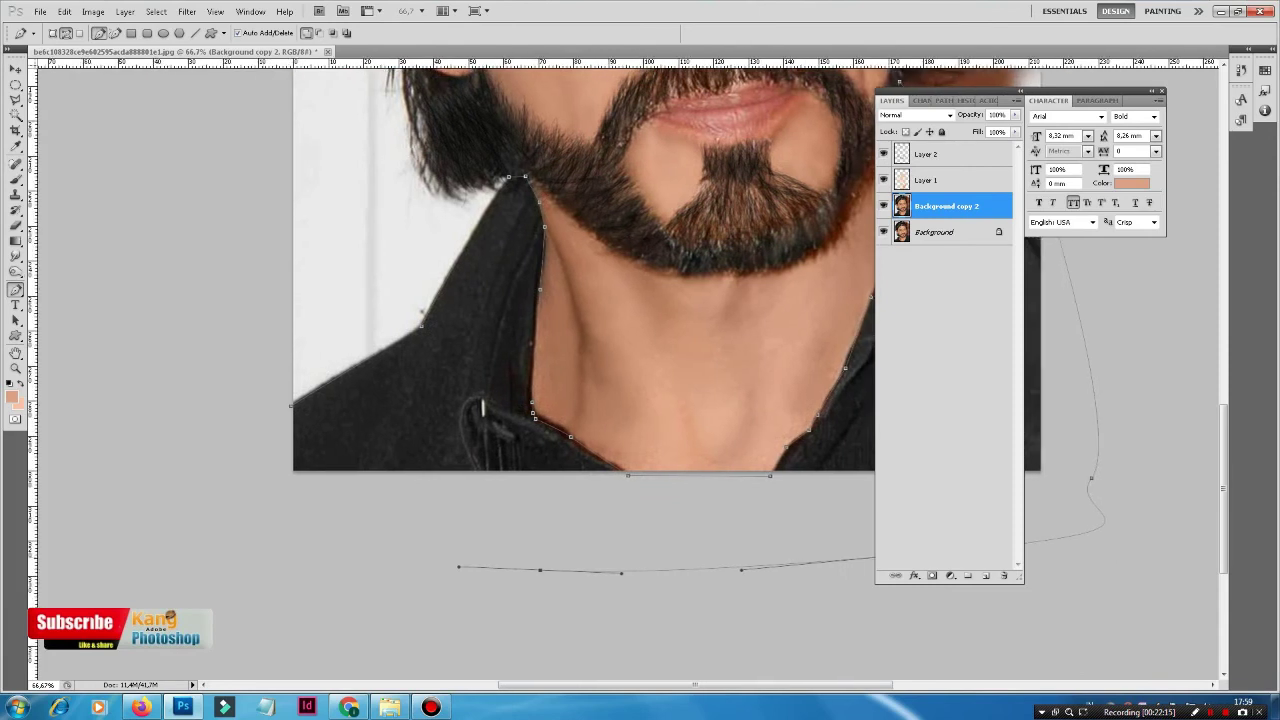
pyautogui.click(238, 545)
pyautogui.click(257, 482)
pyautogui.hotkey('ctrl', 'z')
# Turn the shirt path into a selection and copy it onto a new Layer 3
pyautogui.rightClick(376, 402)
pyautogui.click(425, 466)
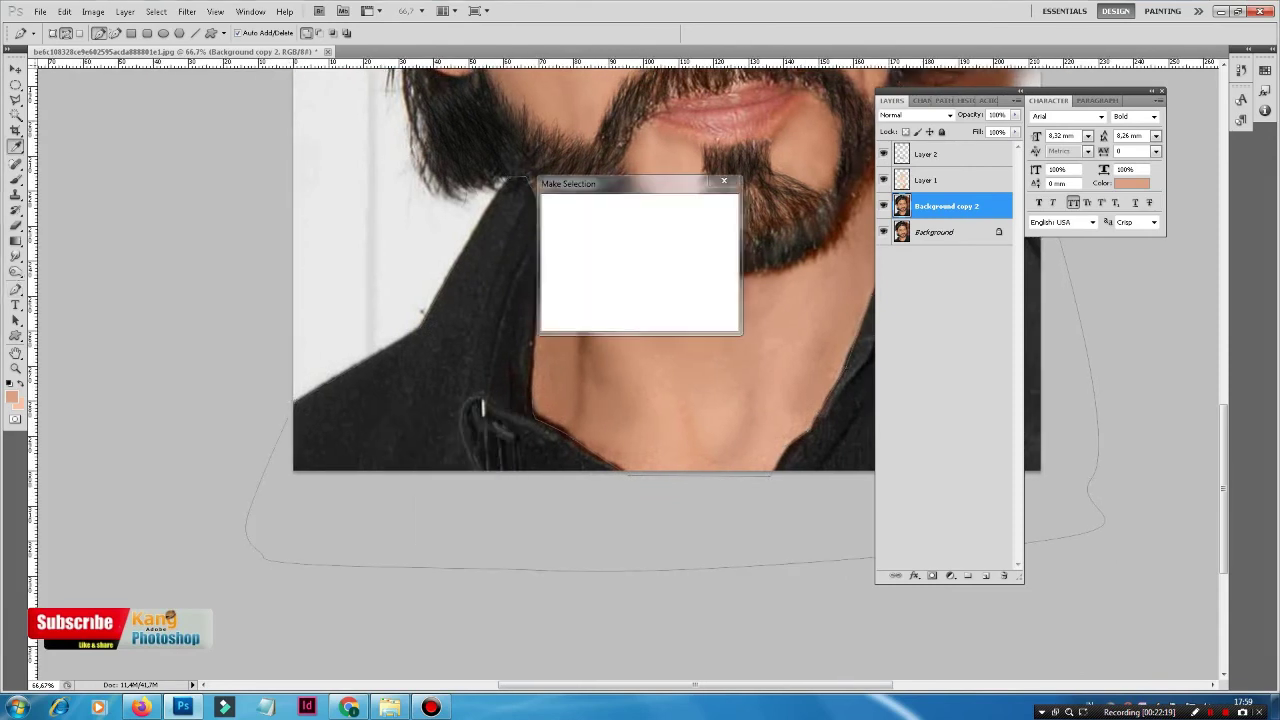
pyautogui.press('Return')
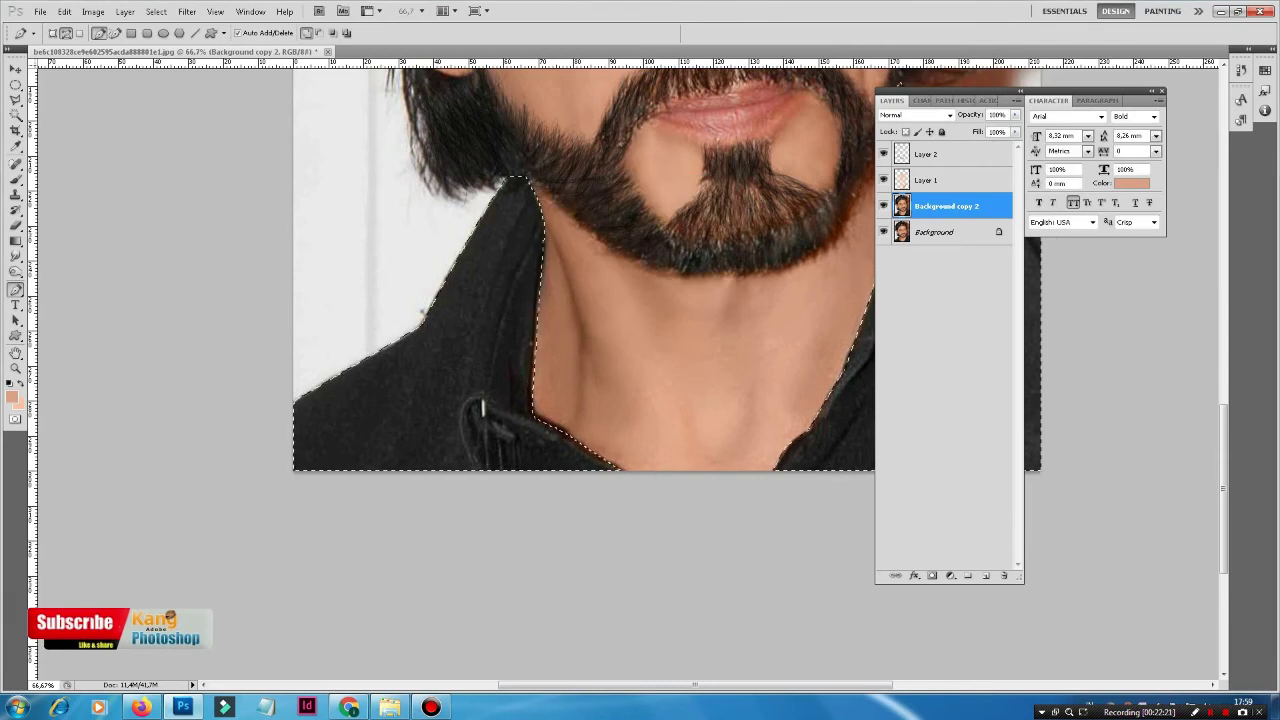
pyautogui.press('m')
pyautogui.rightClick(510, 250)
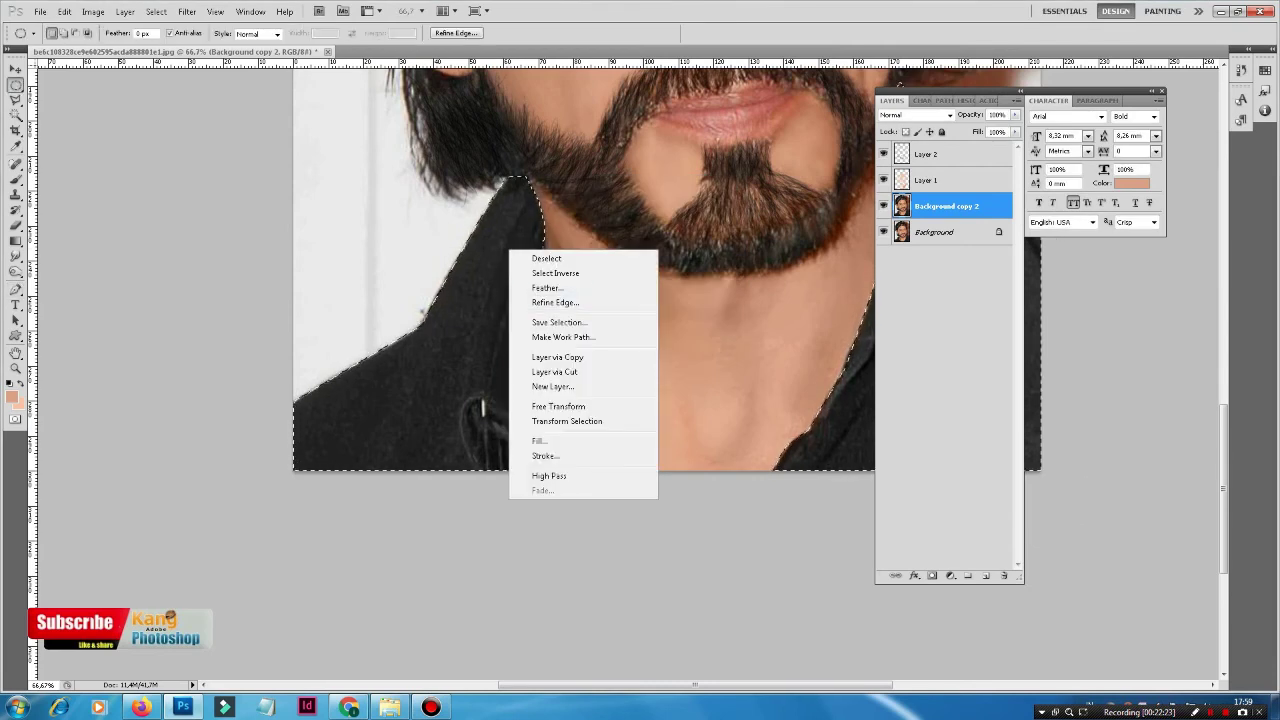
pyautogui.click(557, 357)
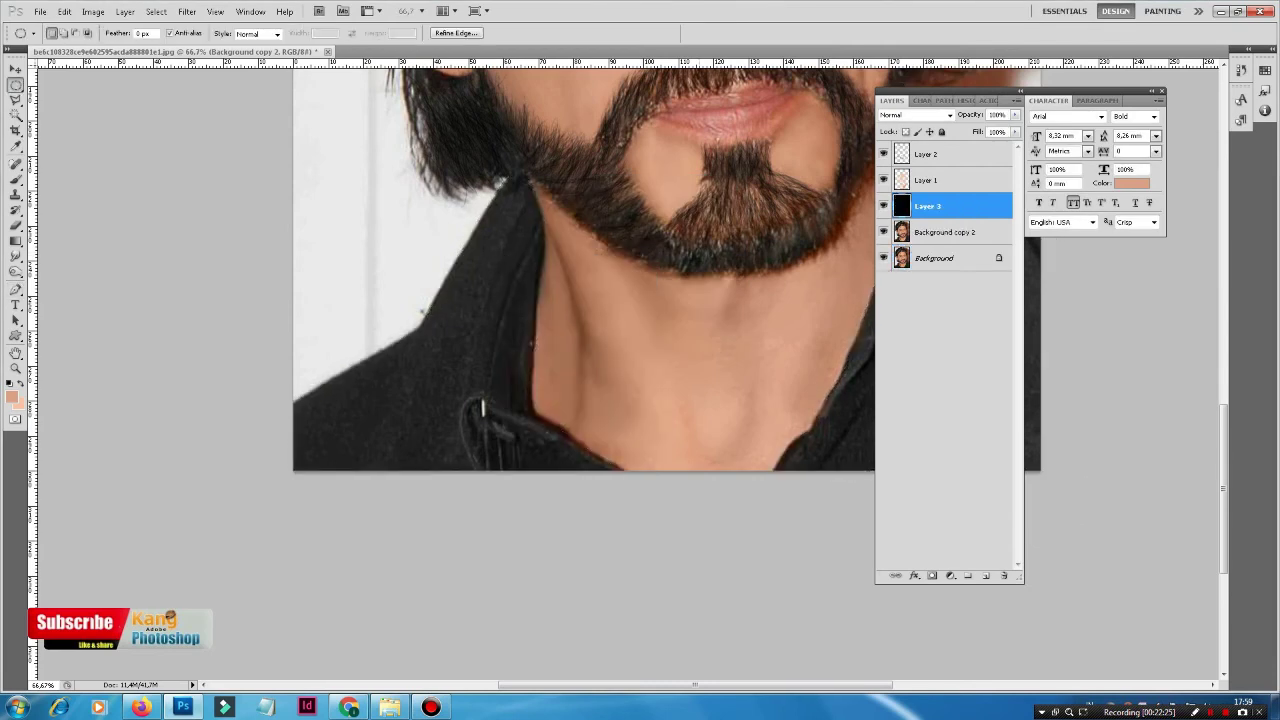
# Duplicate Layer 3 and clip Layer 3 copy to Layer 3
pyautogui.rightClick(936, 205)
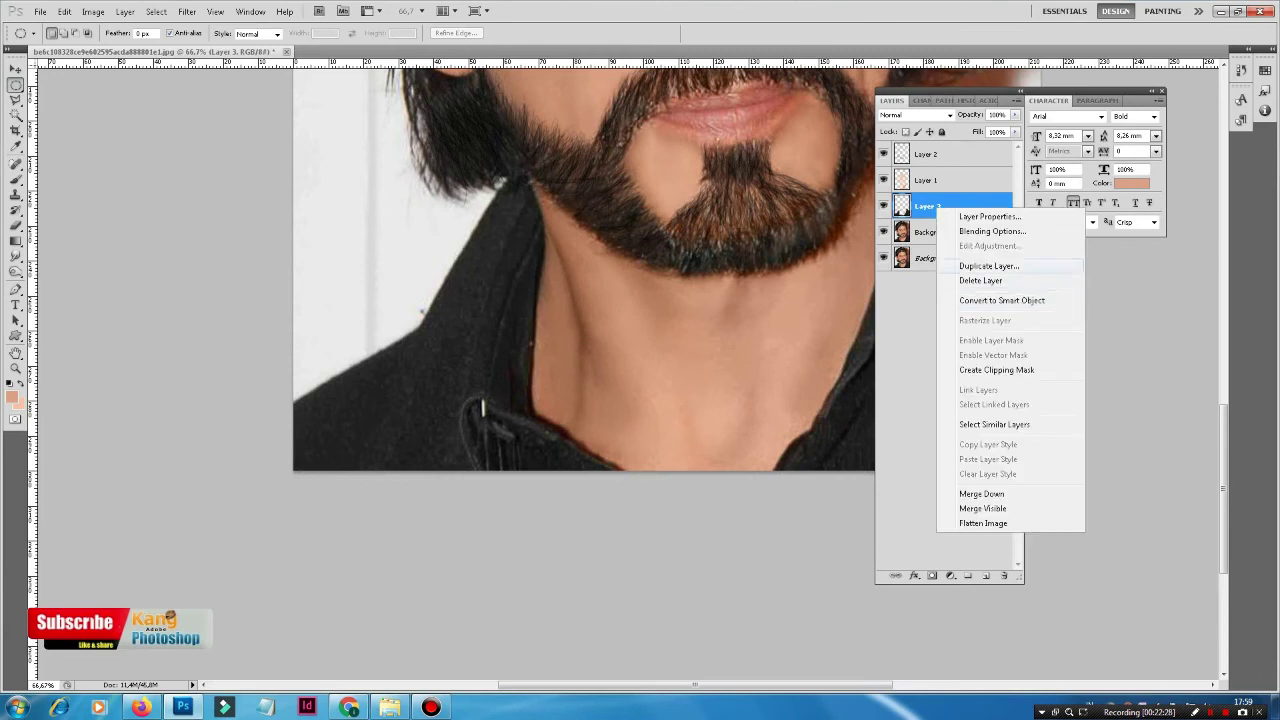
pyautogui.click(1068, 265)
pyautogui.click(753, 218)
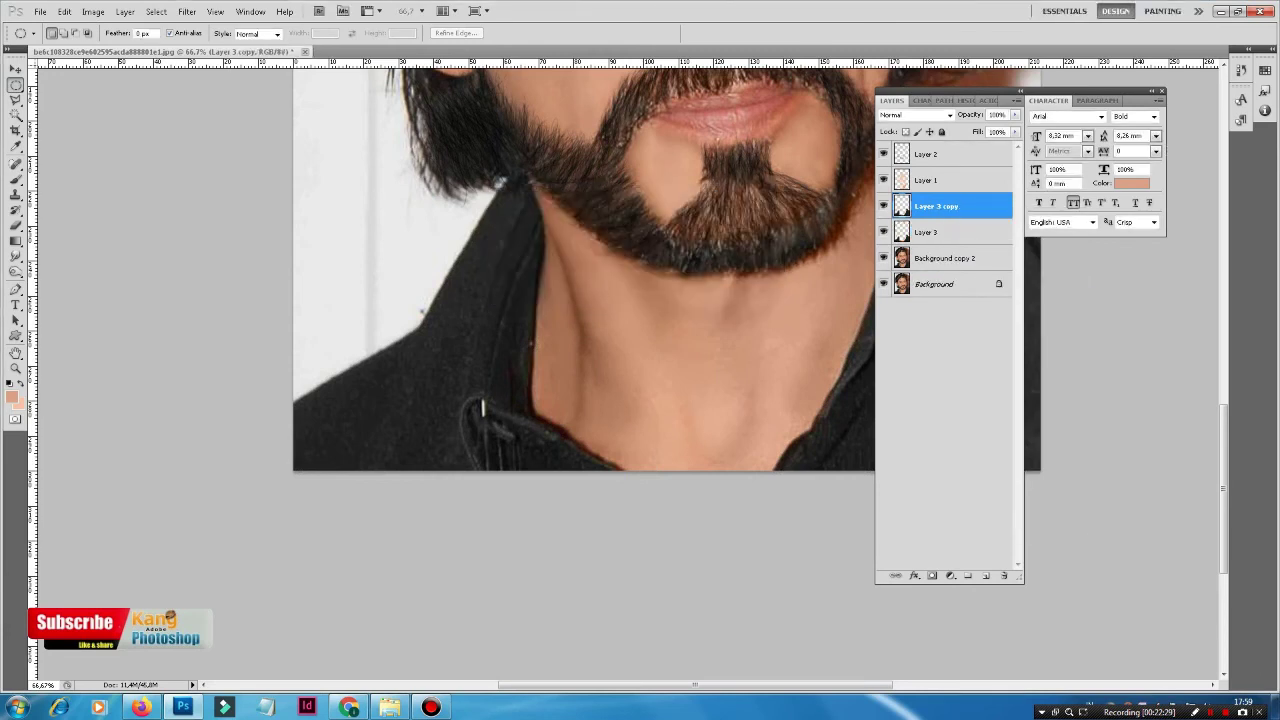
pyautogui.rightClick(934, 207)
pyautogui.click(993, 370)
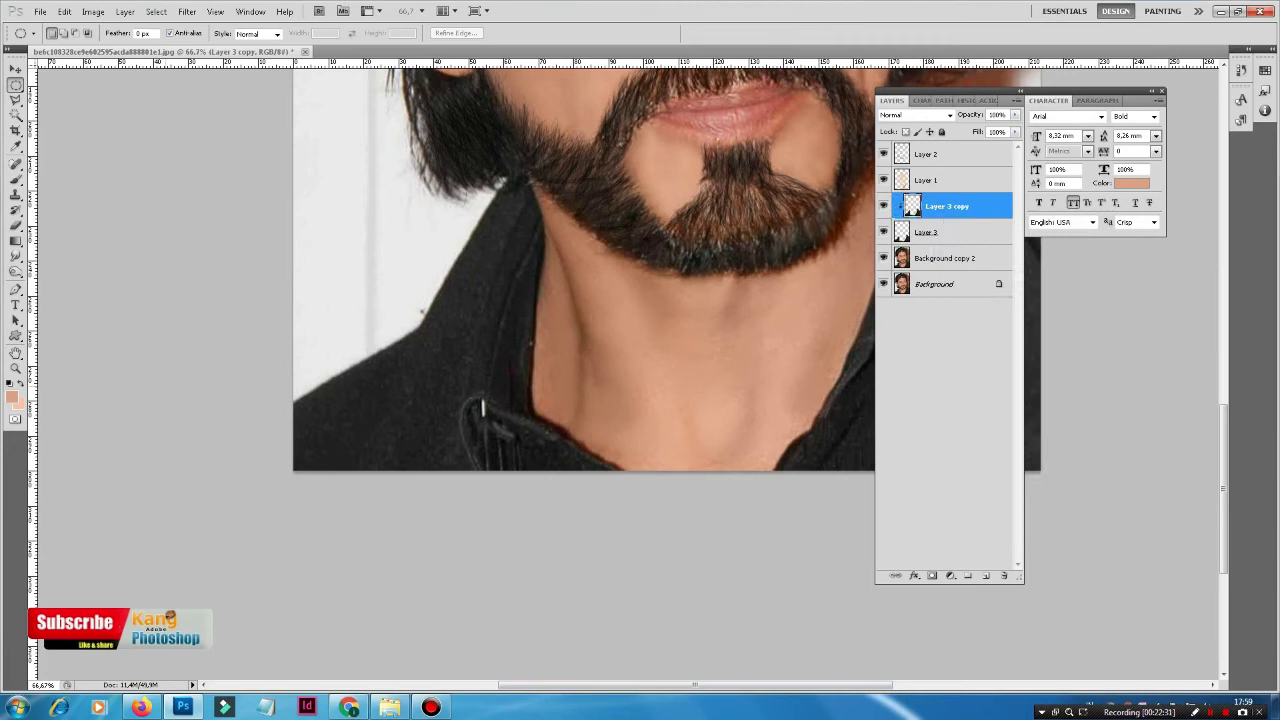
pyautogui.click(15, 256)
# Smudge the collar edge along the neck at 65% strength with a size-10 brush
pyautogui.hotkey('ctrl', '+')
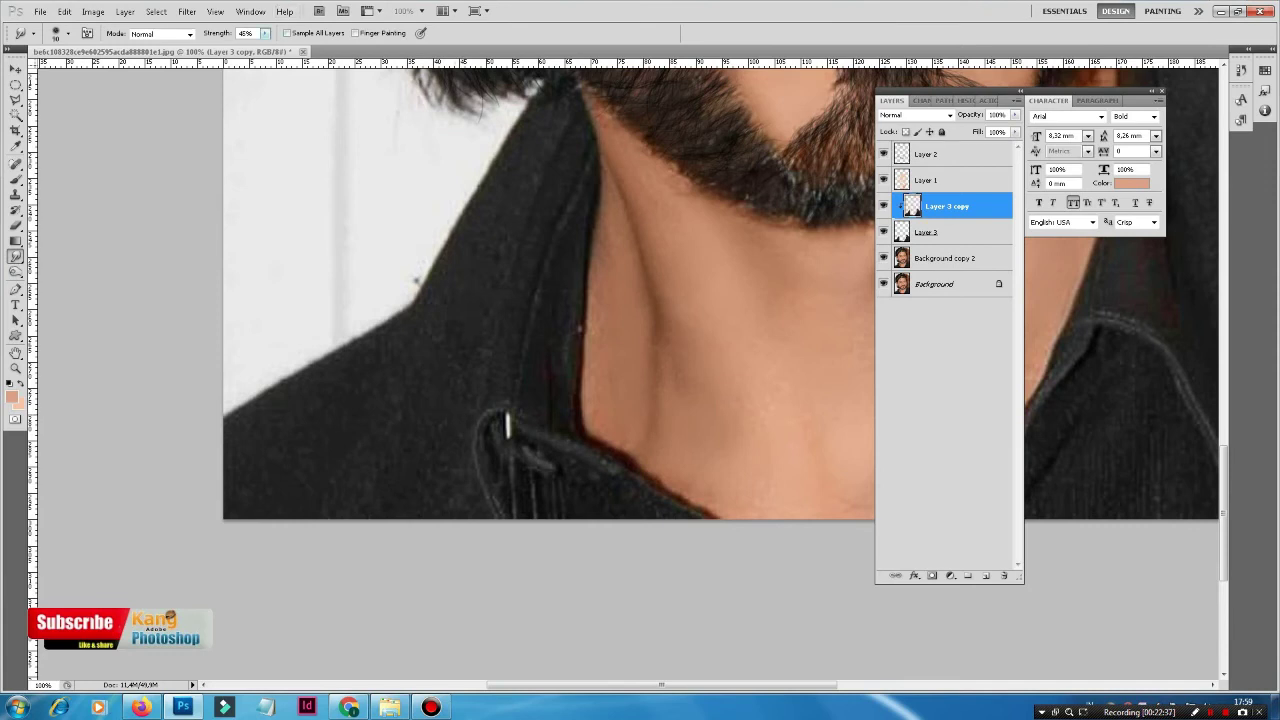
pyautogui.click(265, 33)
pyautogui.moveTo(266, 46); pyautogui.dragTo(279, 46)
pyautogui.press('Return')
pyautogui.press('[')
pyautogui.press('[')
pyautogui.press('[')
pyautogui.moveTo(584, 350); pyautogui.dragTo(587, 320)
pyautogui.moveTo(590, 270); pyautogui.dragTo(590, 232)
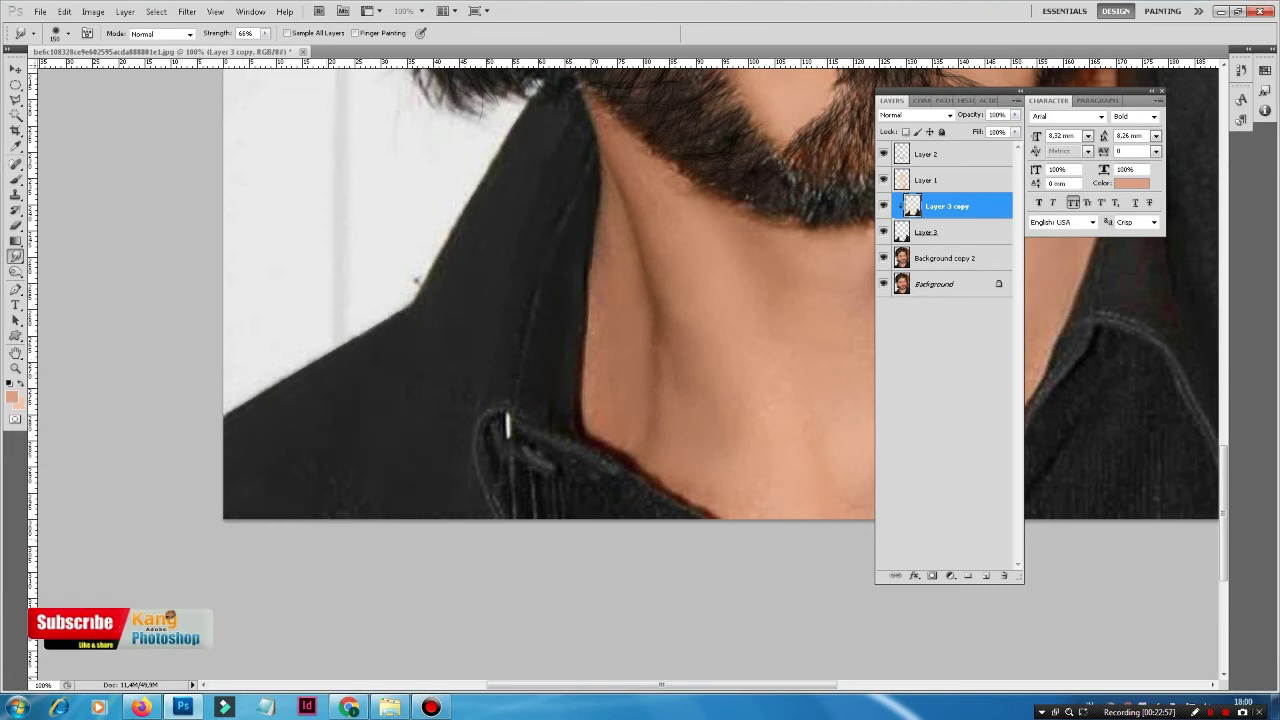
# Lower Smudge strength to about 50% and smooth the zipper pull at the collar
pyautogui.hscroll(3, 640, 300)
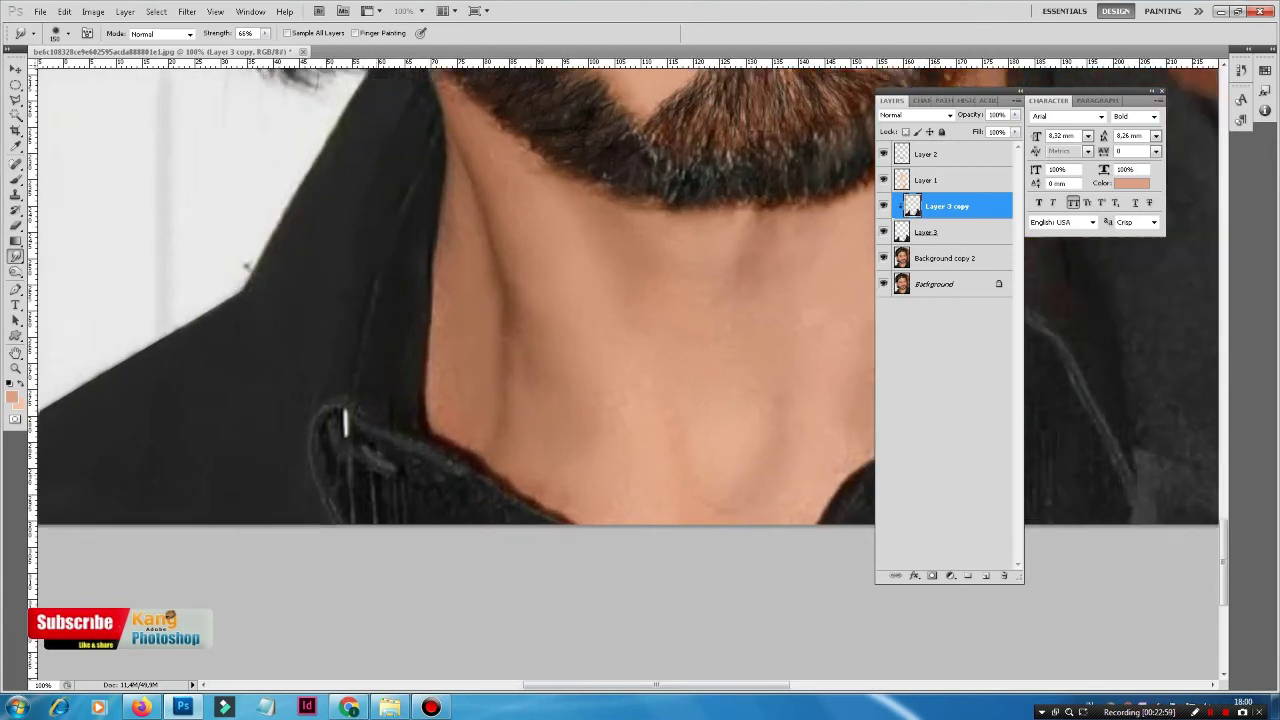
pyautogui.hotkey('ctrl', '+')
pyautogui.press(']')
pyautogui.press(']')
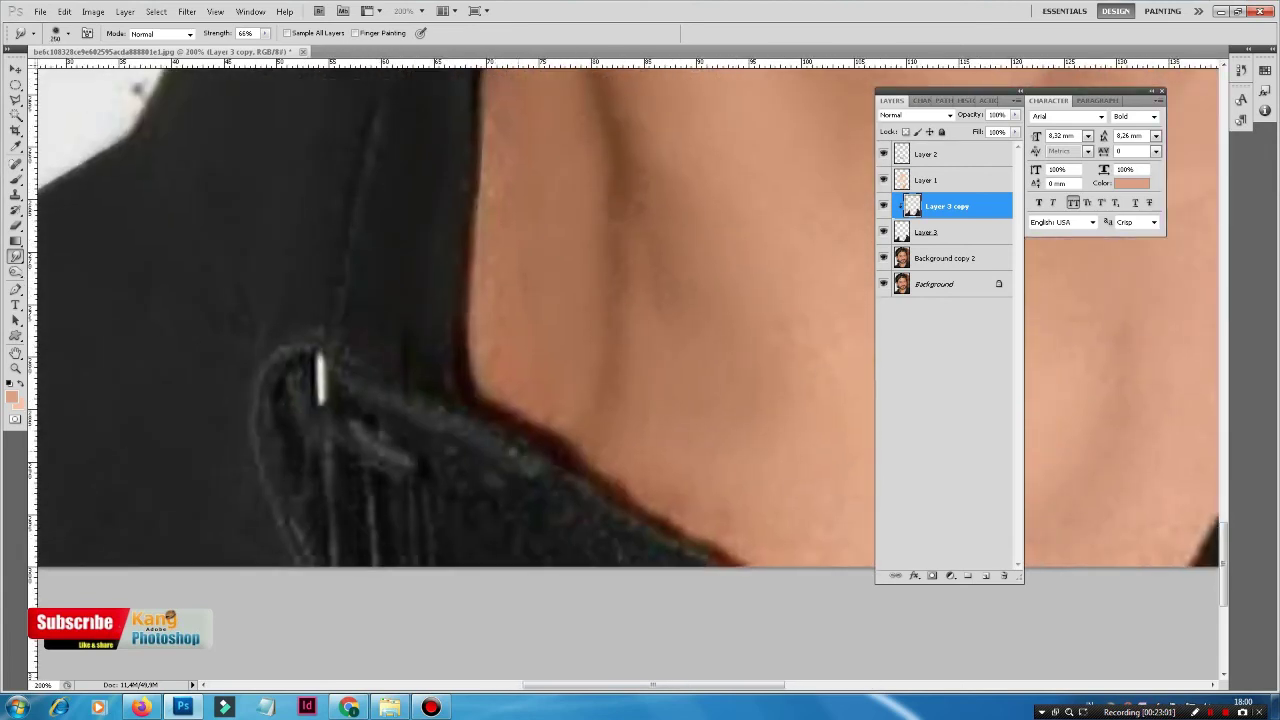
pyautogui.press('[')
pyautogui.press('[')
pyautogui.press('[')
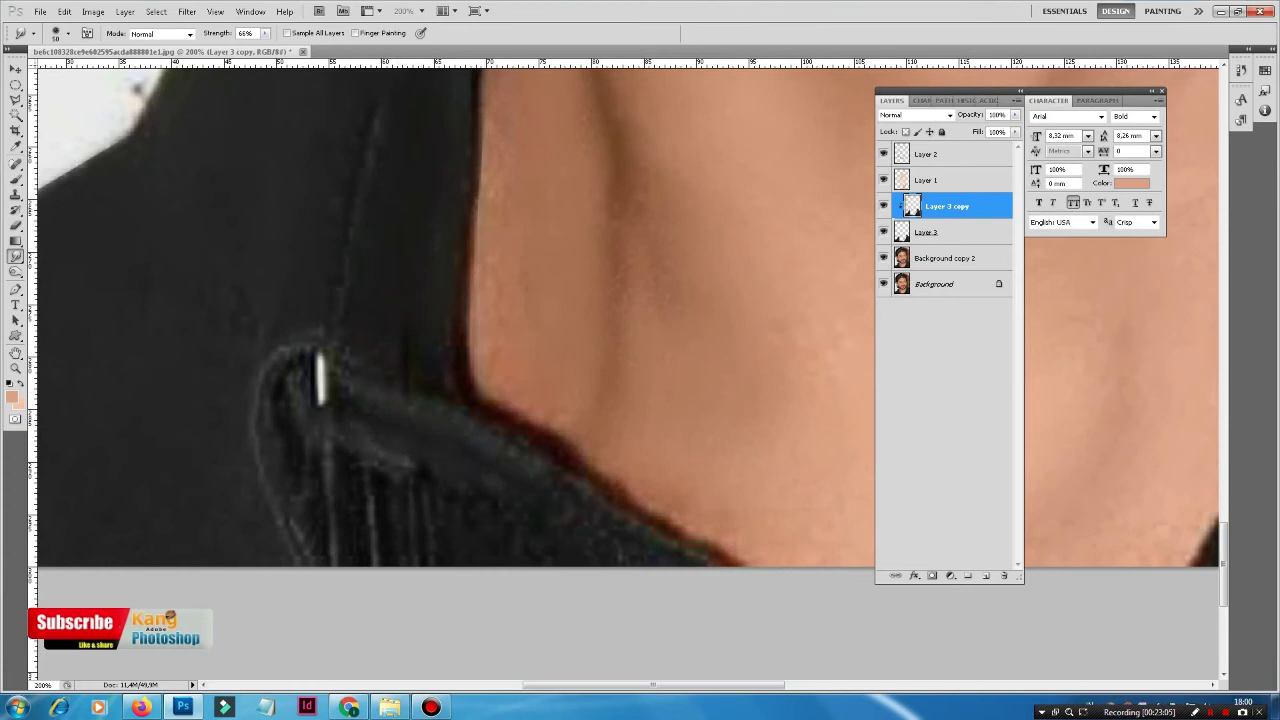
pyautogui.click(265, 33)
pyautogui.moveTo(264, 47); pyautogui.dragTo(257, 47)
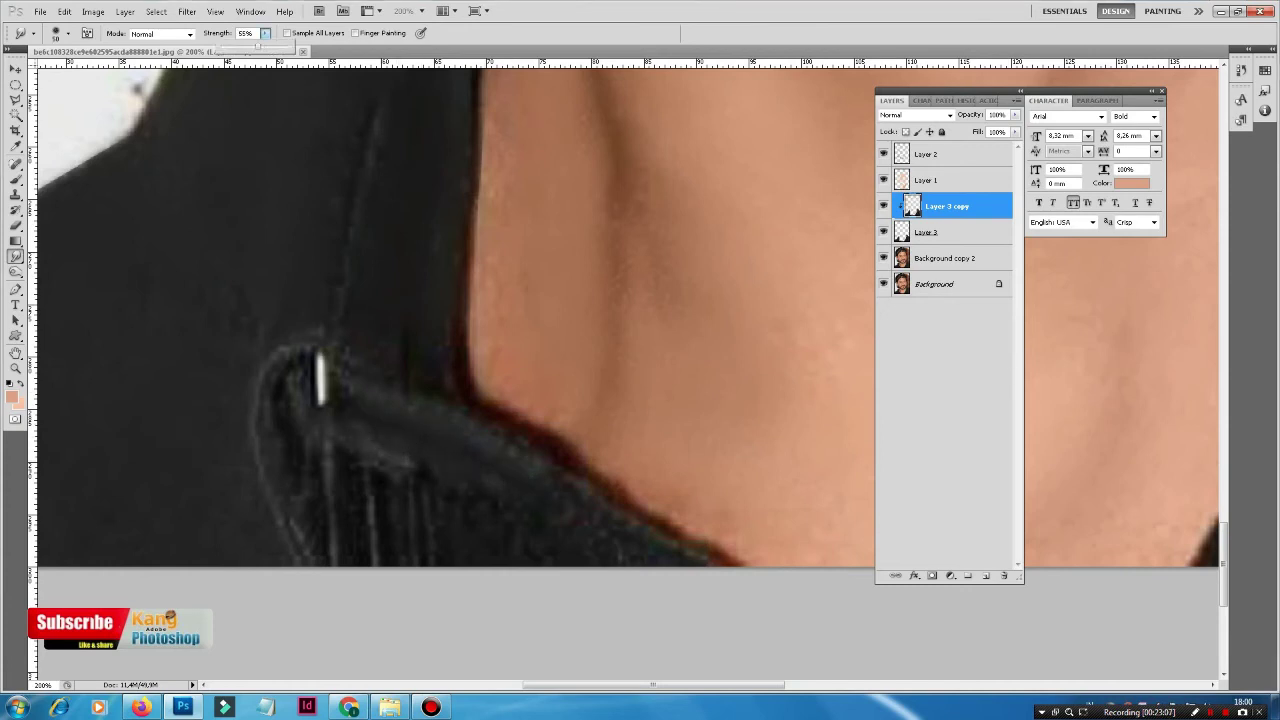
pyautogui.press('Return')
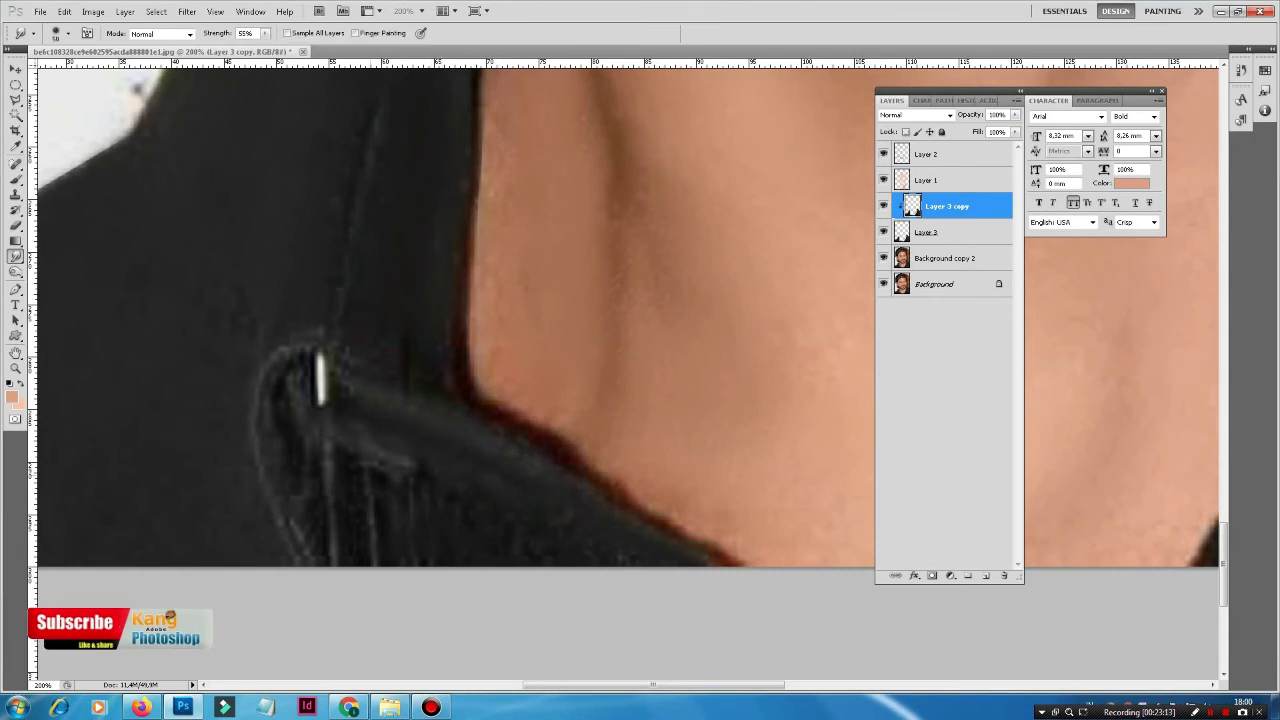
pyautogui.moveTo(300, 400); pyautogui.dragTo(278, 408)
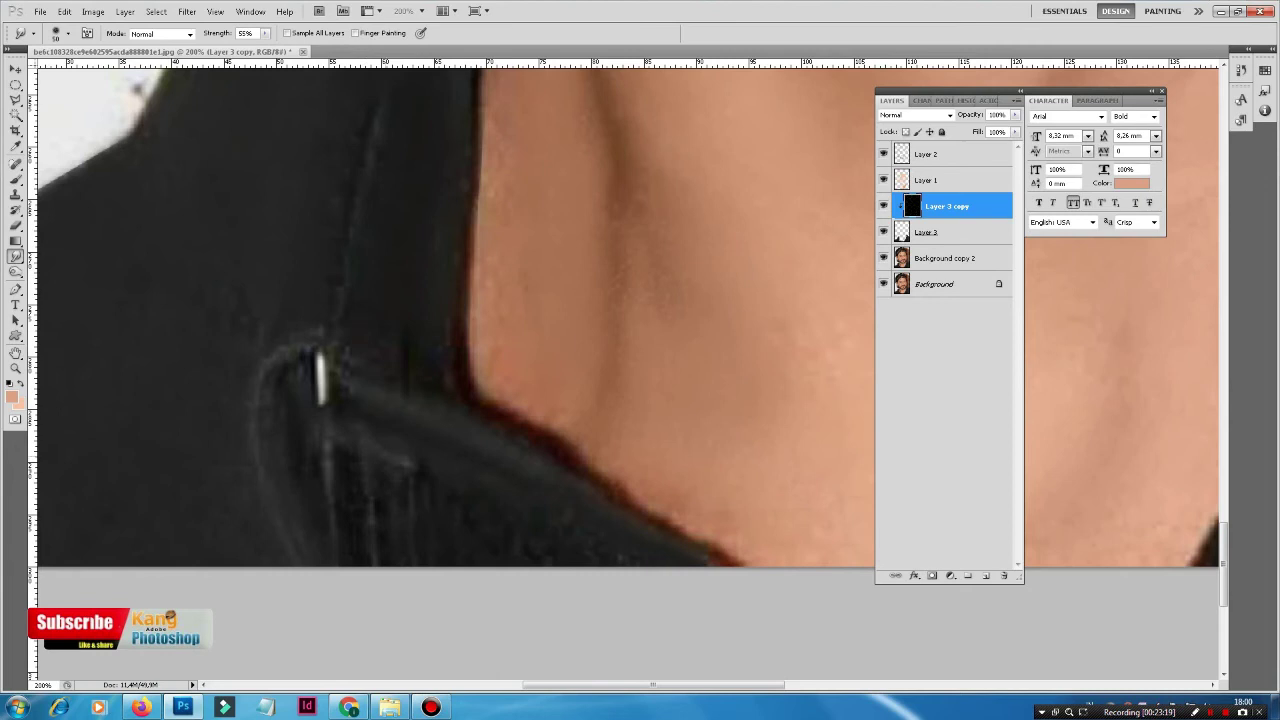
pyautogui.moveTo(301, 370); pyautogui.dragTo(312, 358)
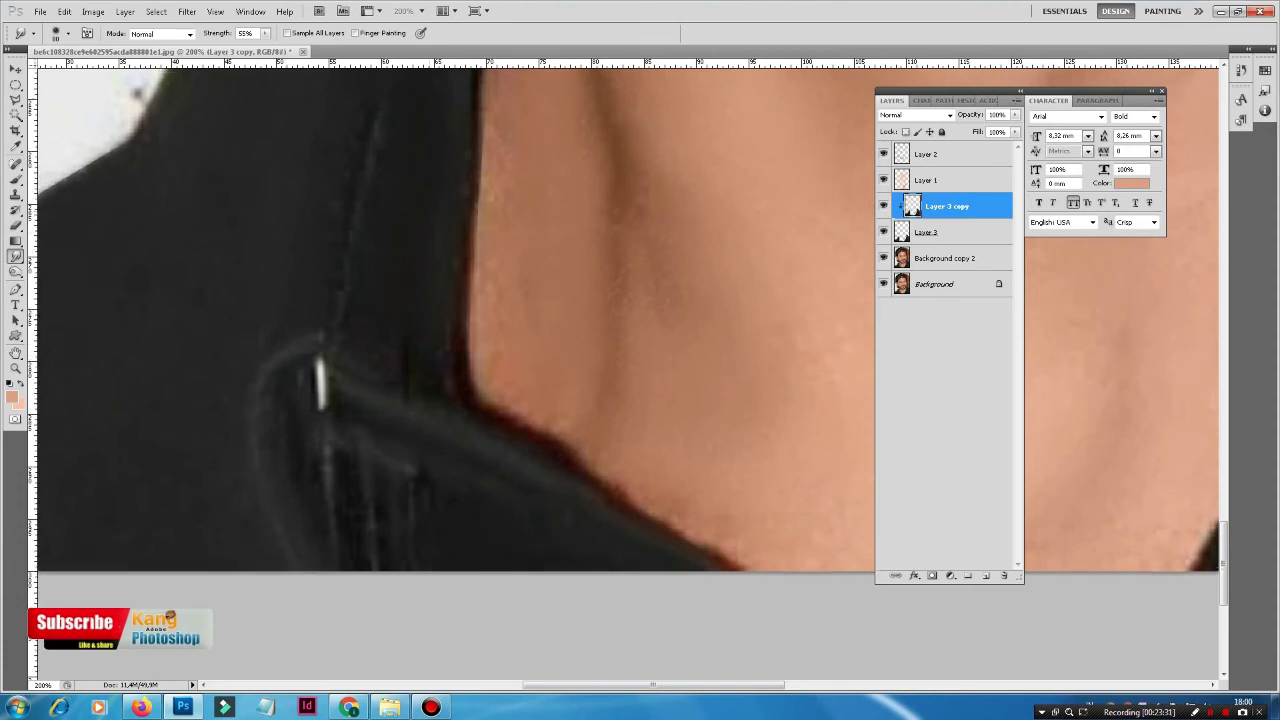
pyautogui.scroll(5, 628, 370)
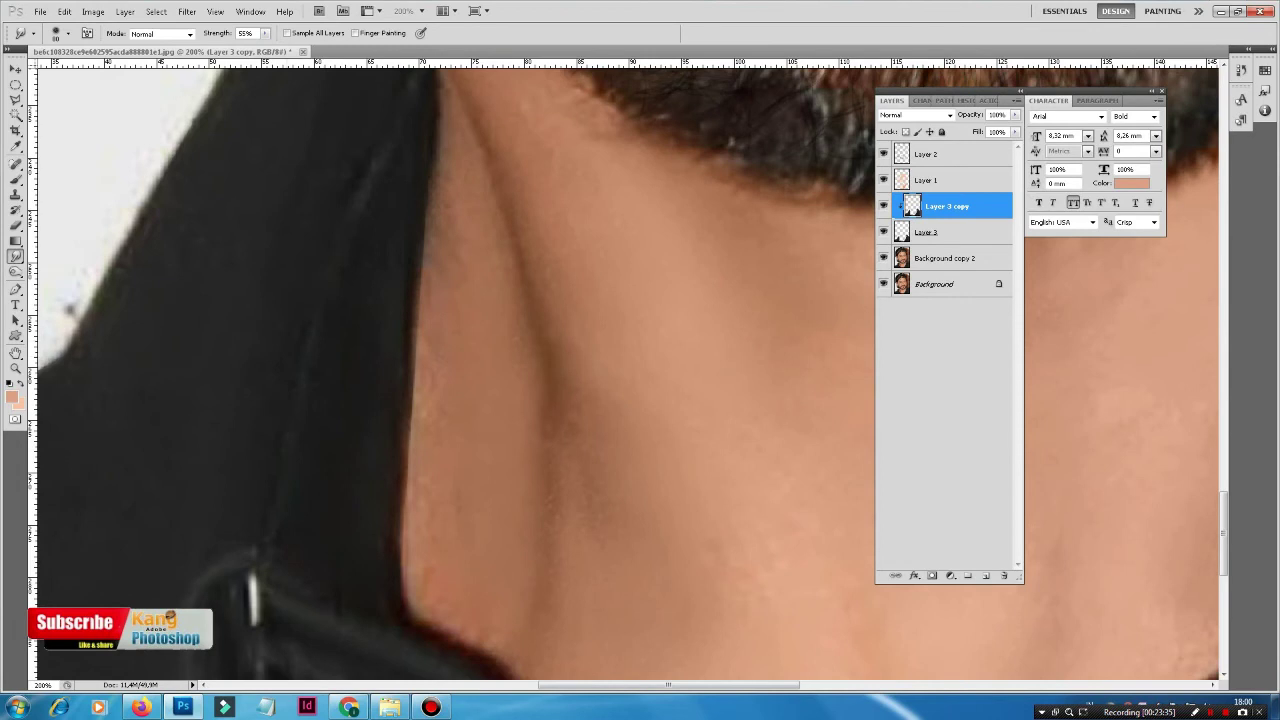
# Smooth the neck-to-collar edge, then soften the collar stitching with a 100 px brush
pyautogui.hscroll(1, 628, 370)
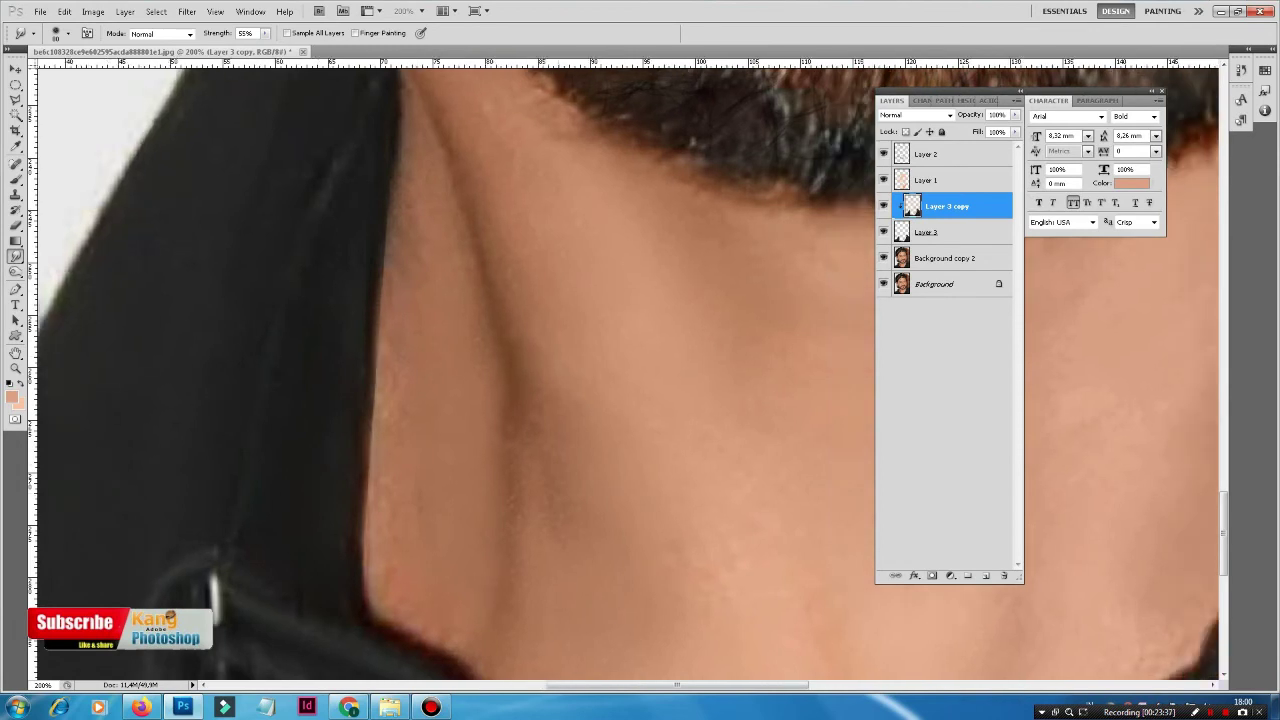
pyautogui.hscroll(5, 628, 370)
pyautogui.hscroll(5, 628, 370)
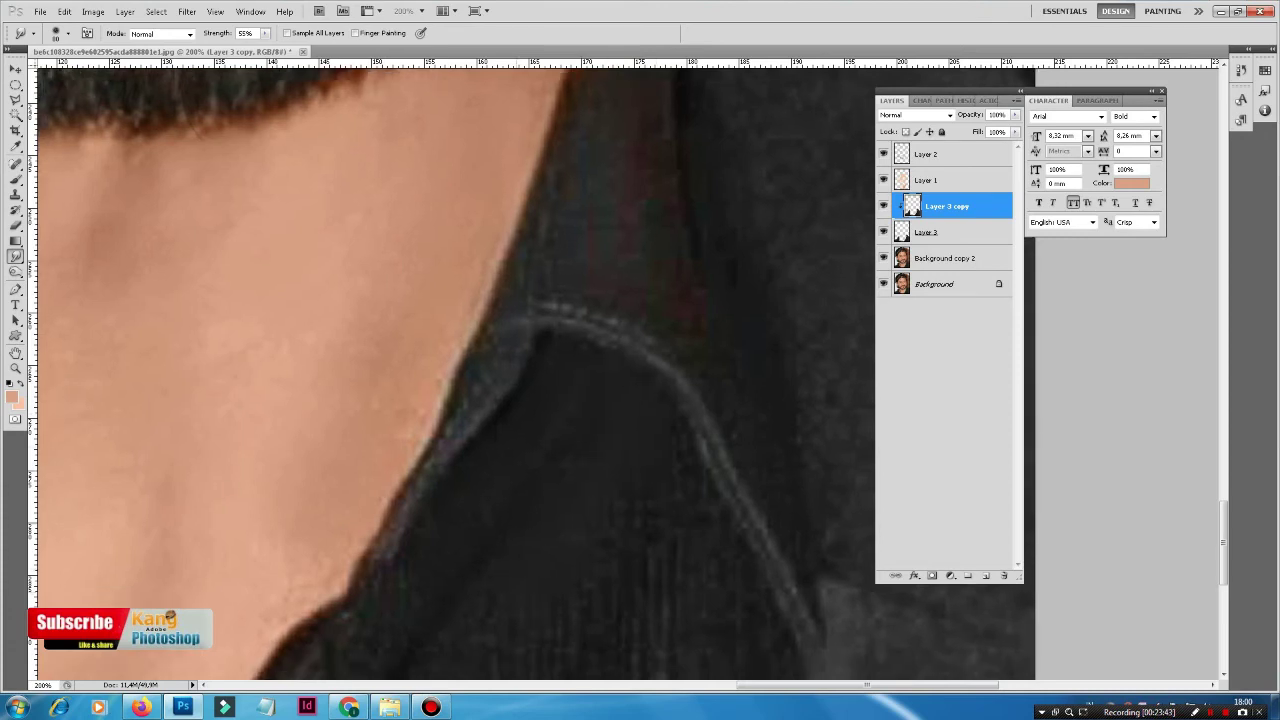
pyautogui.scroll(-3, 538, 370)
pyautogui.moveTo(355, 432)
pyautogui.mouseDown()
pyautogui.moveTo(314, 515)
pyautogui.moveTo(250, 550)
pyautogui.mouseUp()
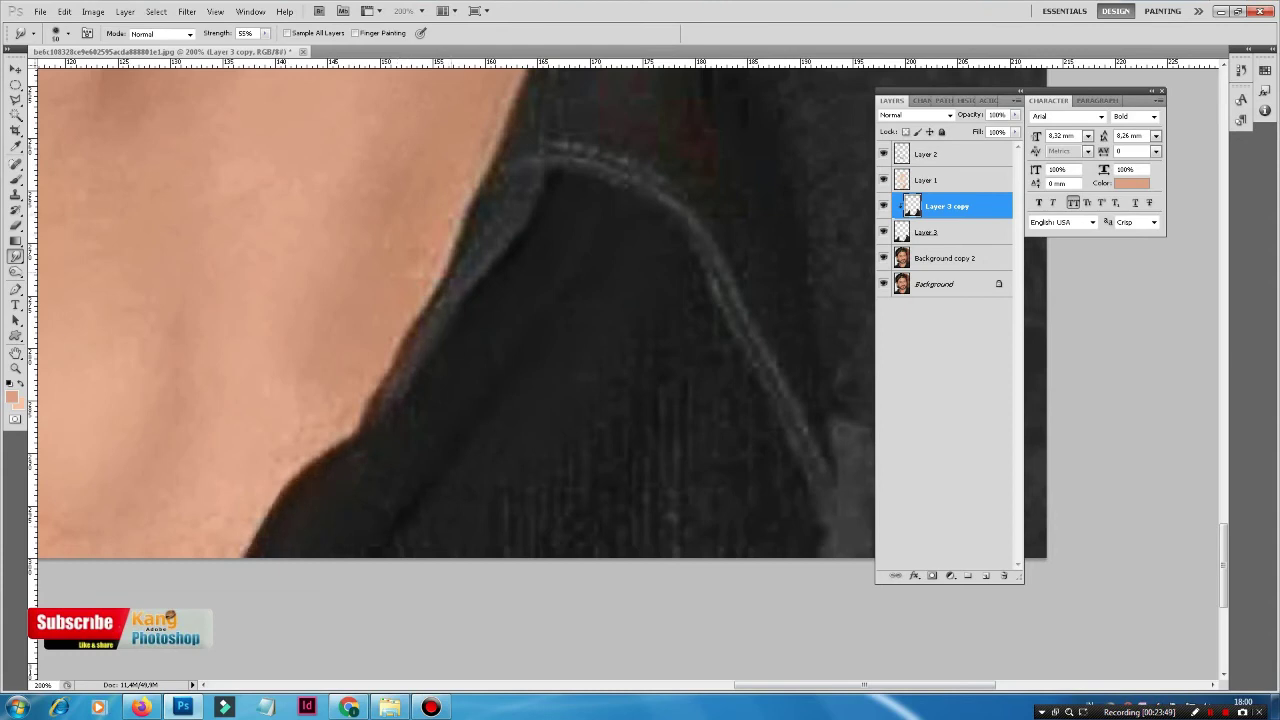
pyautogui.press(']')
pyautogui.press(']')
pyautogui.press(']')
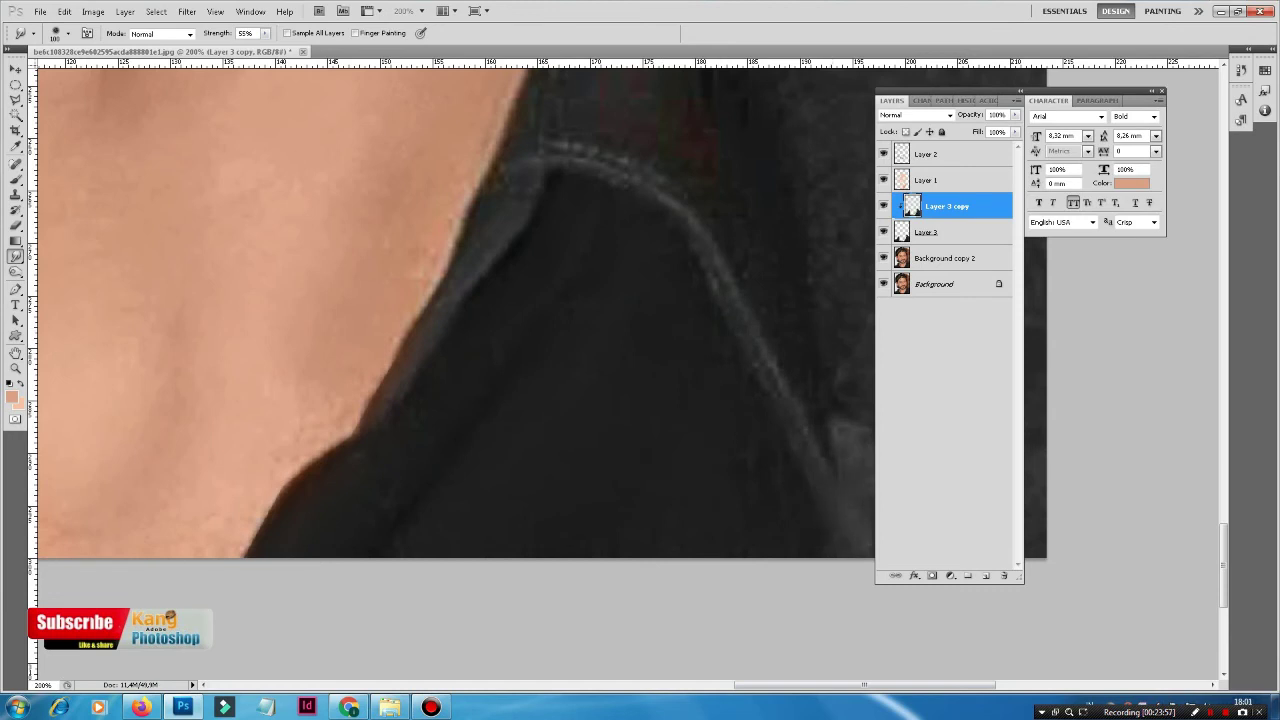
pyautogui.scroll(3, 450, 360)
pyautogui.scroll(1, 450, 360)
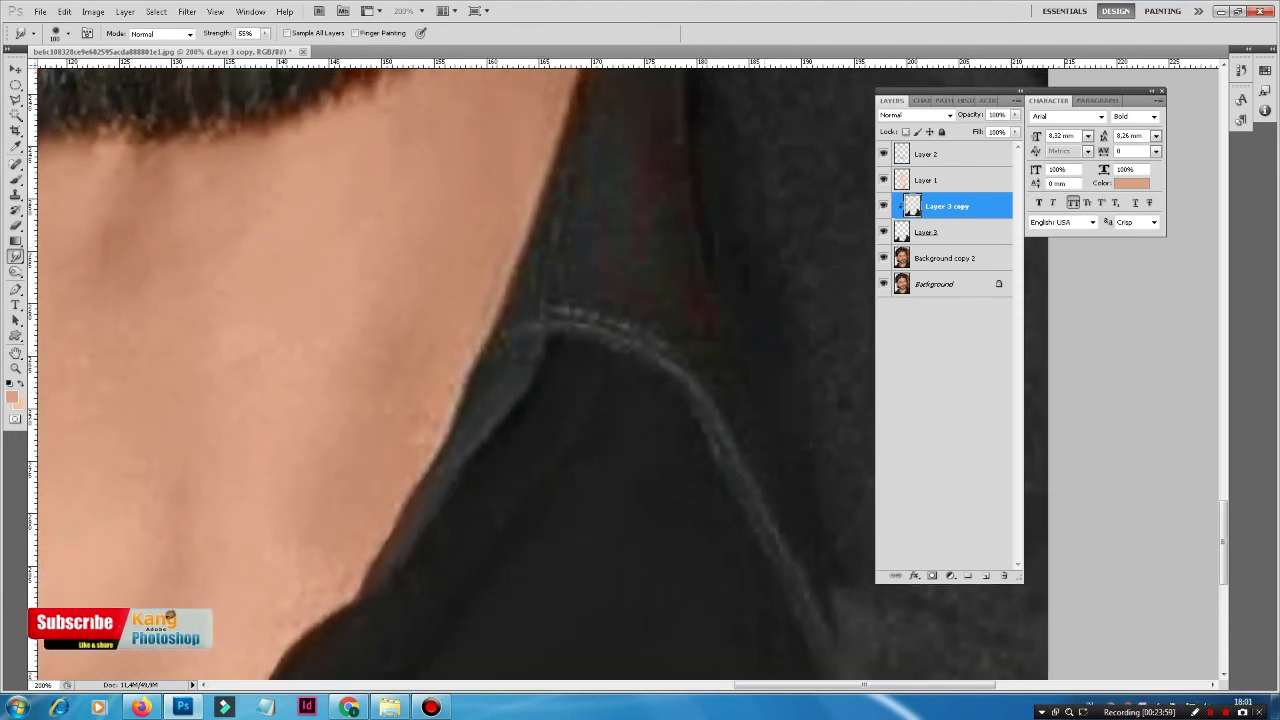
pyautogui.moveTo(572, 311); pyautogui.dragTo(597, 316)
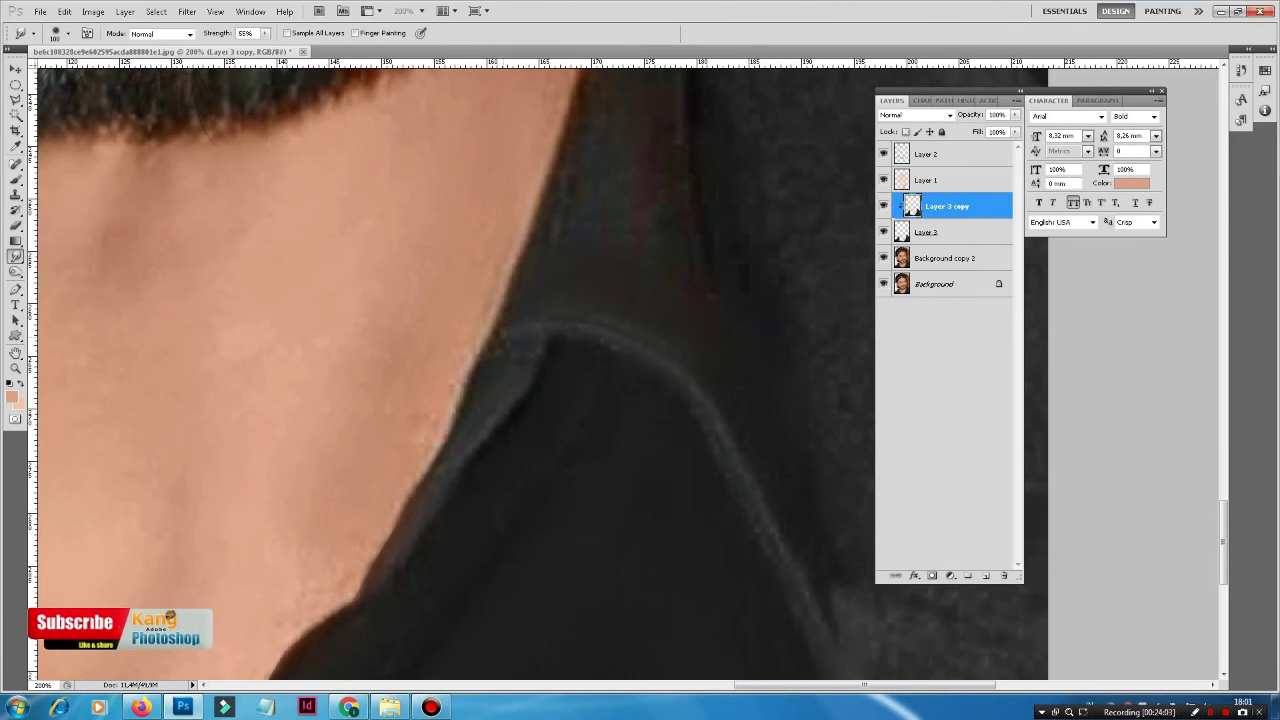
# Smudge the skin-to-collar edges and the dark collar line beside the beard
pyautogui.moveTo(600, 250); pyautogui.dragTo(490, 490)
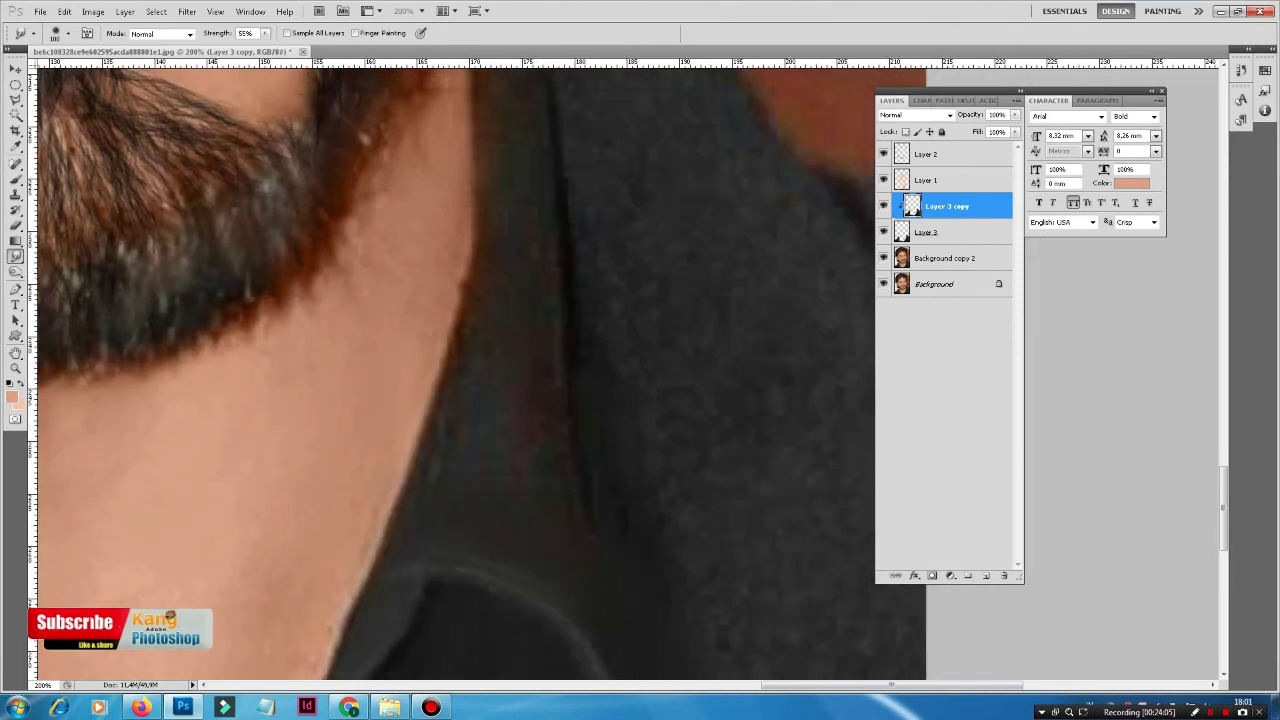
pyautogui.moveTo(450, 335); pyautogui.dragTo(435, 395)
pyautogui.moveTo(460, 296); pyautogui.dragTo(442, 365)
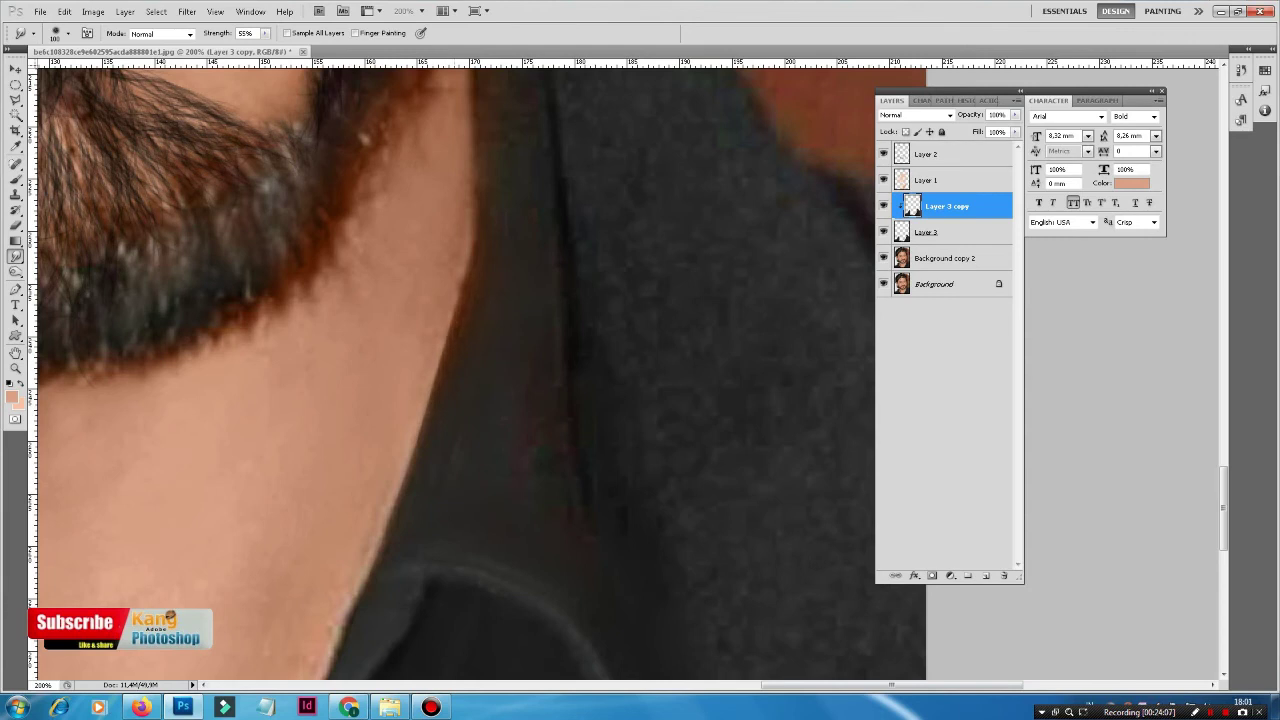
pyautogui.moveTo(577, 338); pyautogui.dragTo(577, 364)
pyautogui.moveTo(480, 500); pyautogui.dragTo(395, 260)
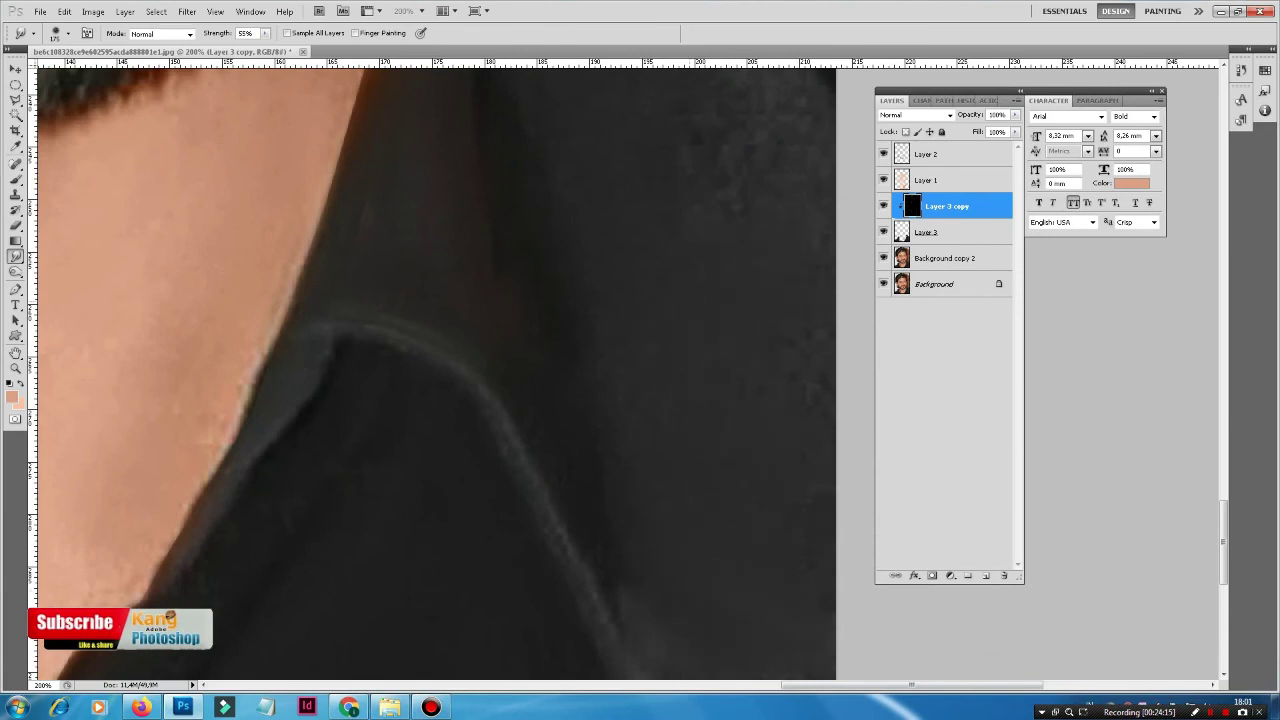
pyautogui.moveTo(450, 300); pyautogui.dragTo(424, 570)
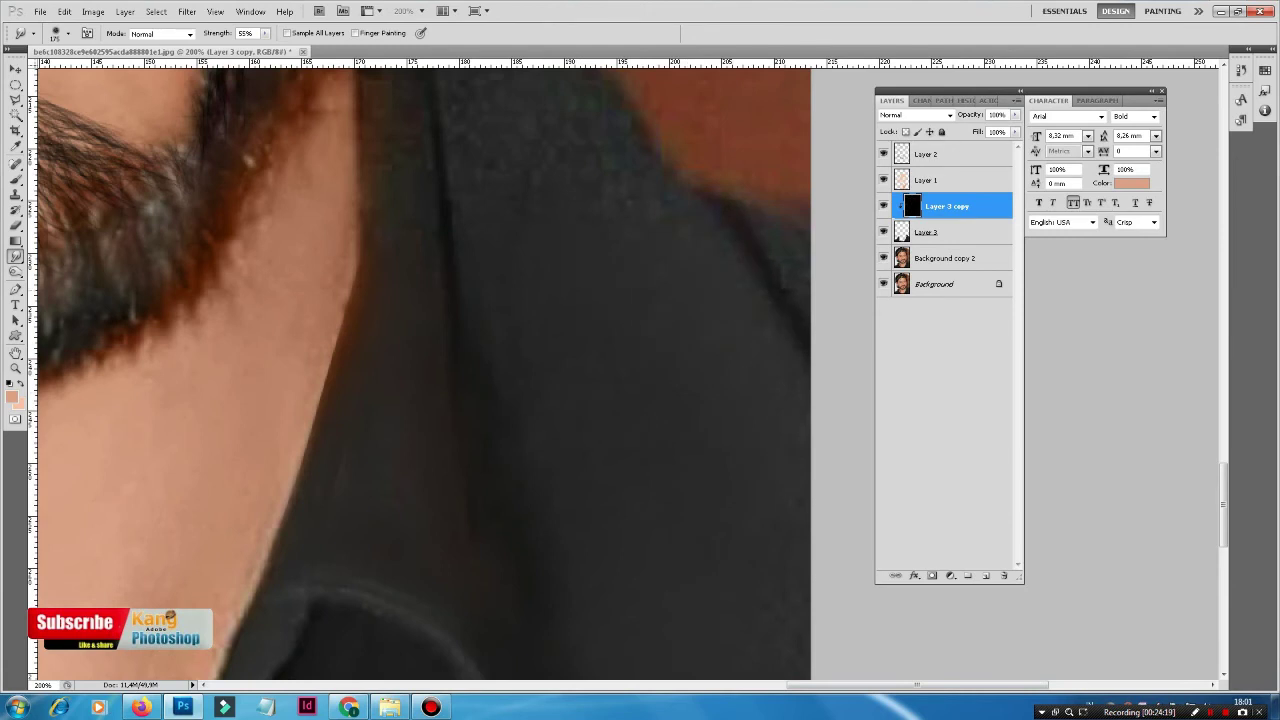
pyautogui.moveTo(450, 300); pyautogui.dragTo(490, 560)
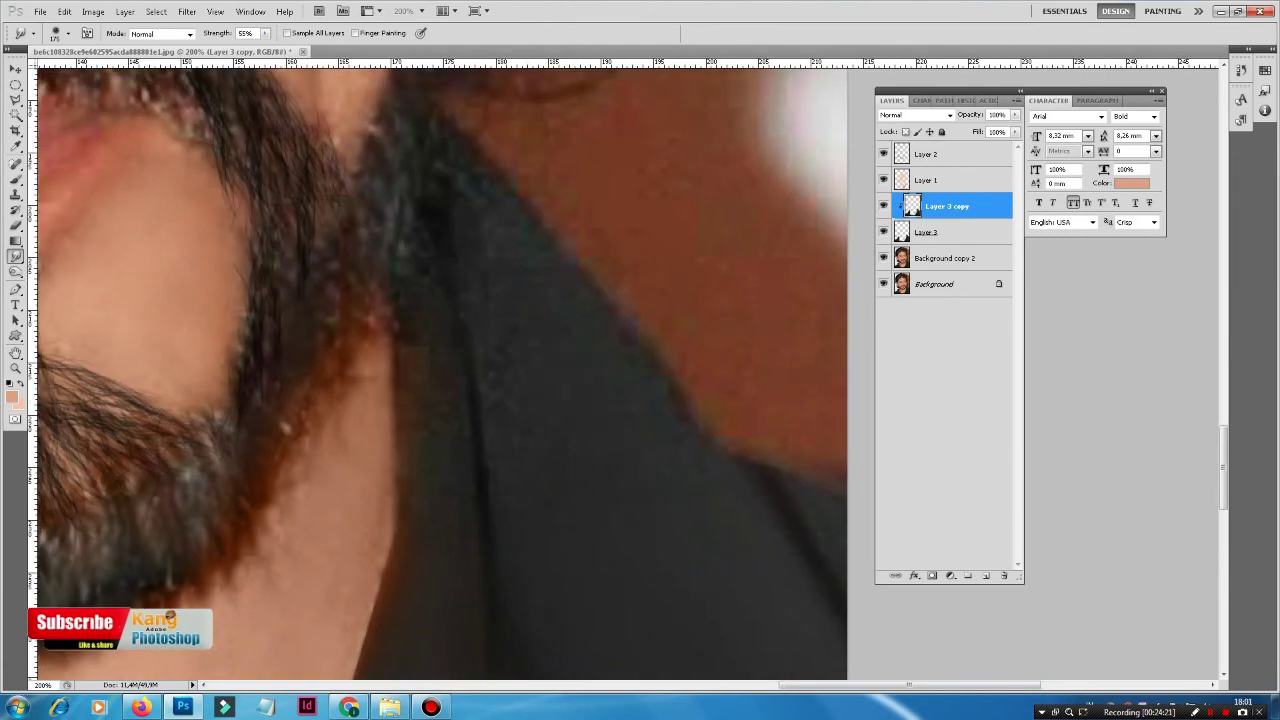
pyautogui.moveTo(446, 212); pyautogui.dragTo(439, 151)
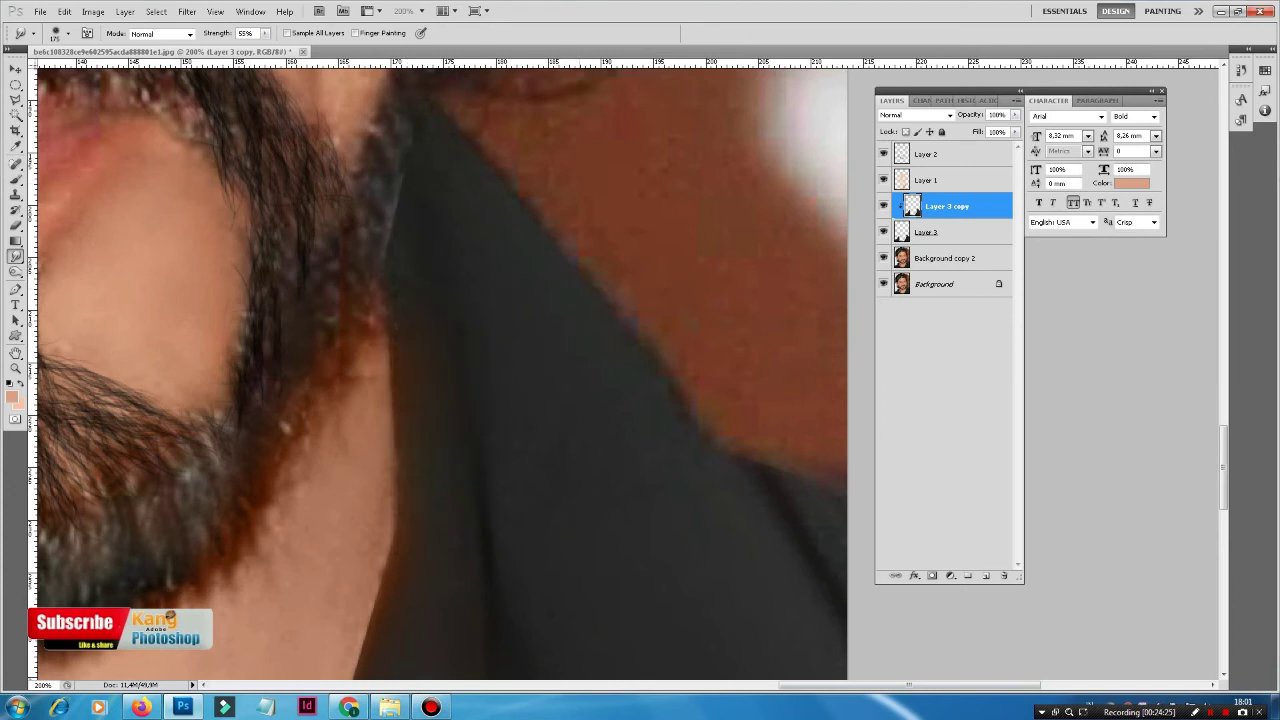
pyautogui.hotkey('ctrl', '-')
pyautogui.hotkey('ctrl', '-')
pyautogui.hotkey('ctrl', '-')
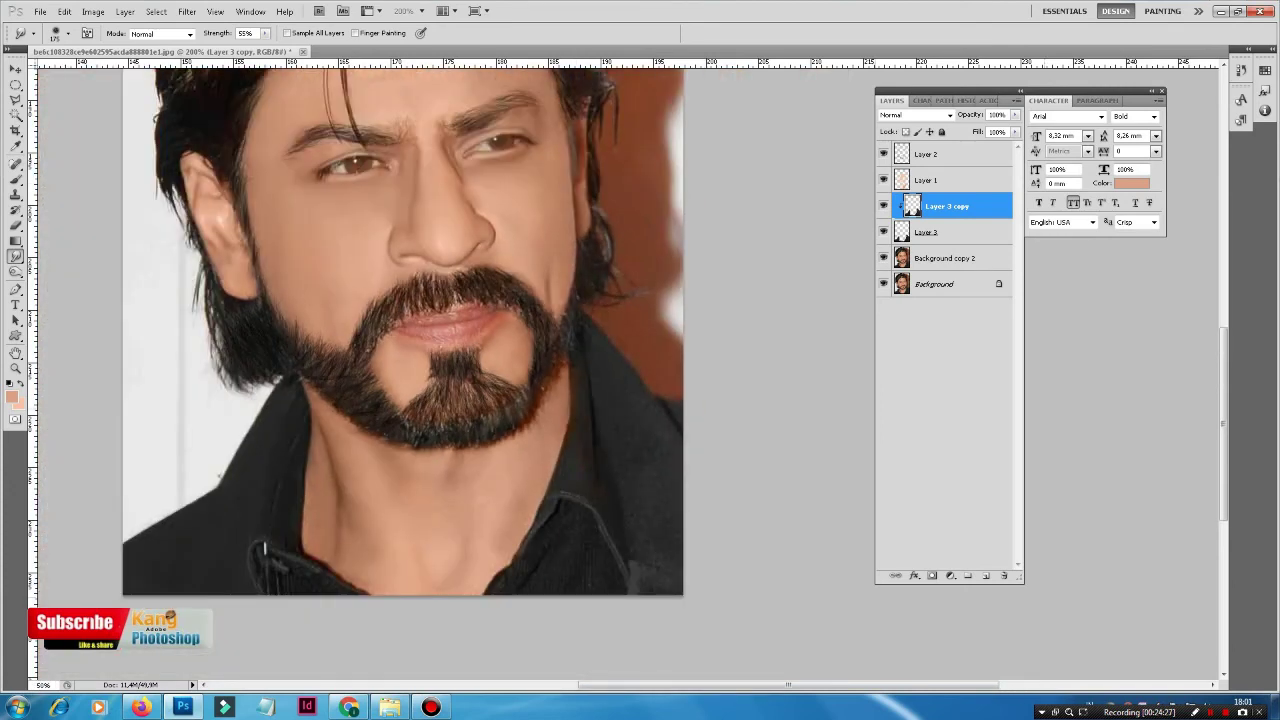
# Add a Color-blended layer clipped to Layer 3 copy with a dark magenta foreground
pyautogui.click(986, 576)
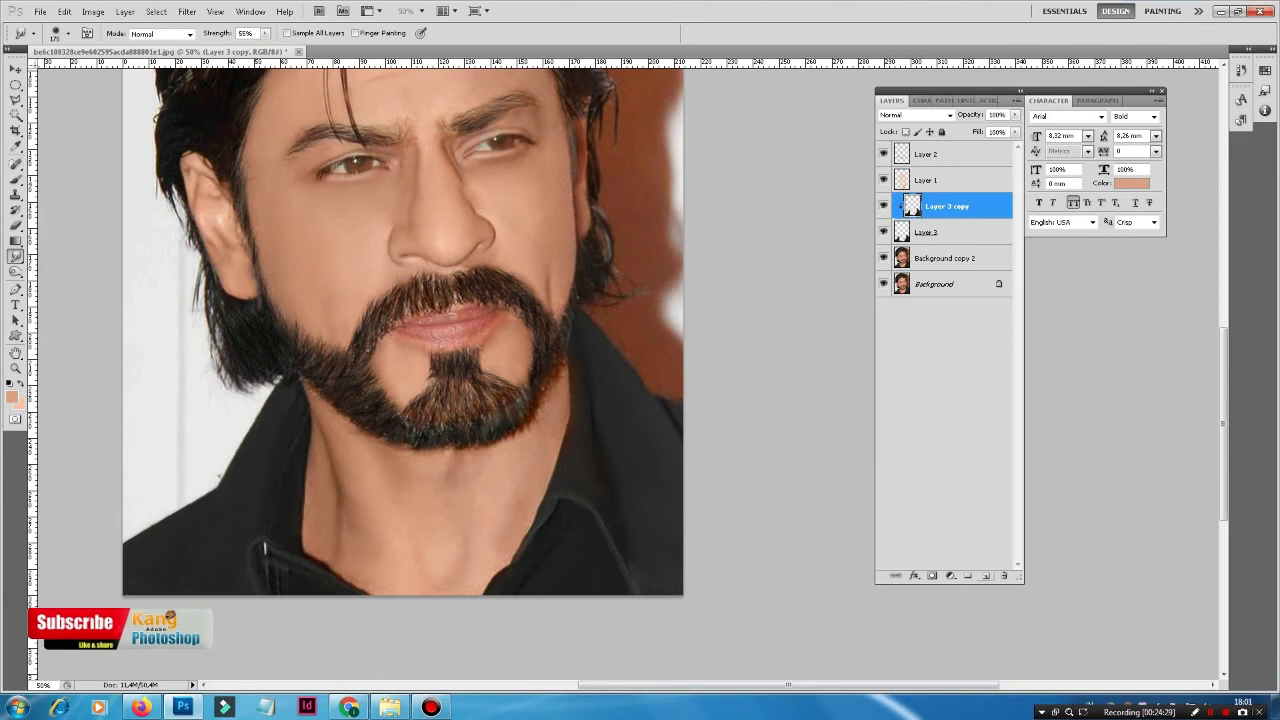
pyautogui.rightClick(940, 207)
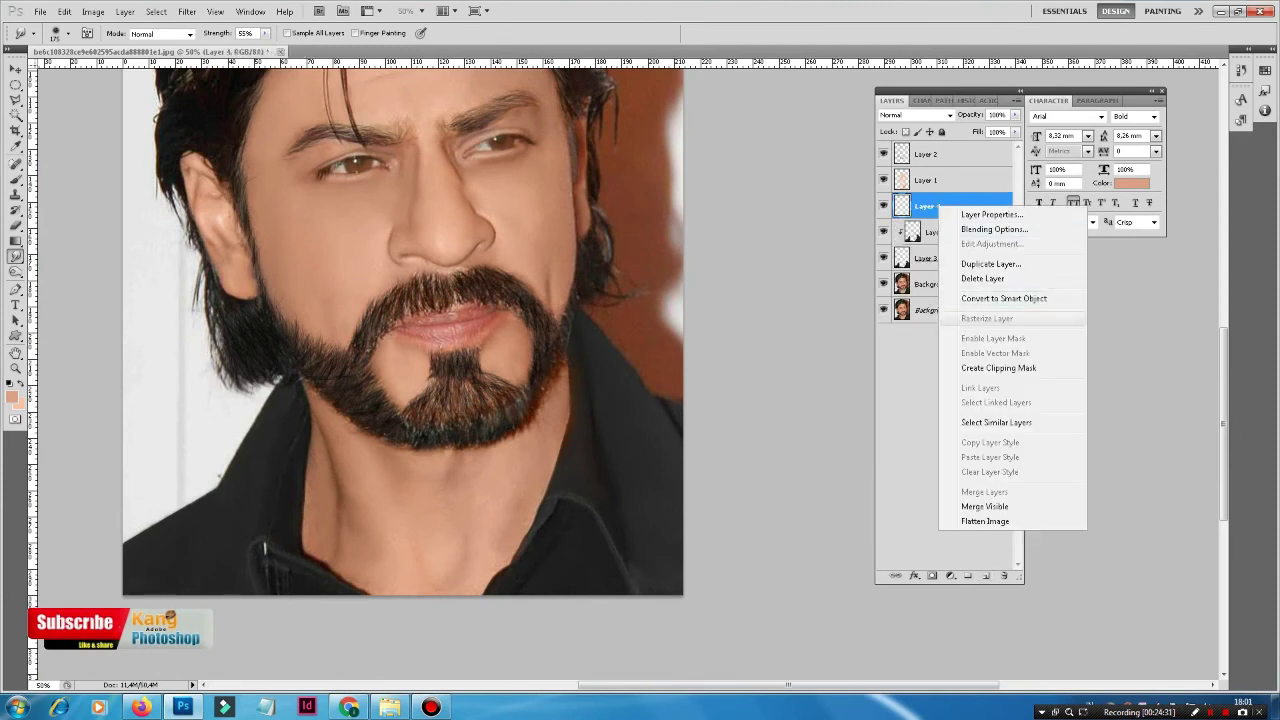
pyautogui.click(998, 368)
pyautogui.click(12, 397)
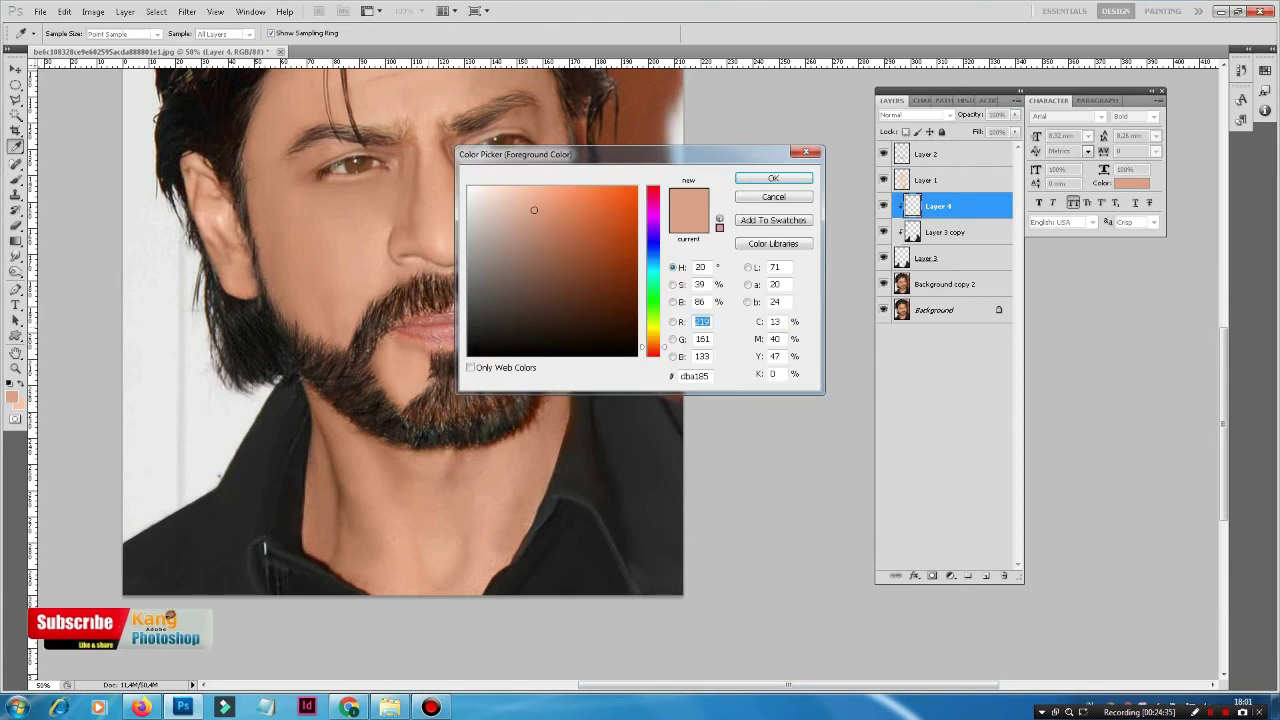
pyautogui.click(652, 205)
pyautogui.moveTo(620, 262); pyautogui.dragTo(626, 279)
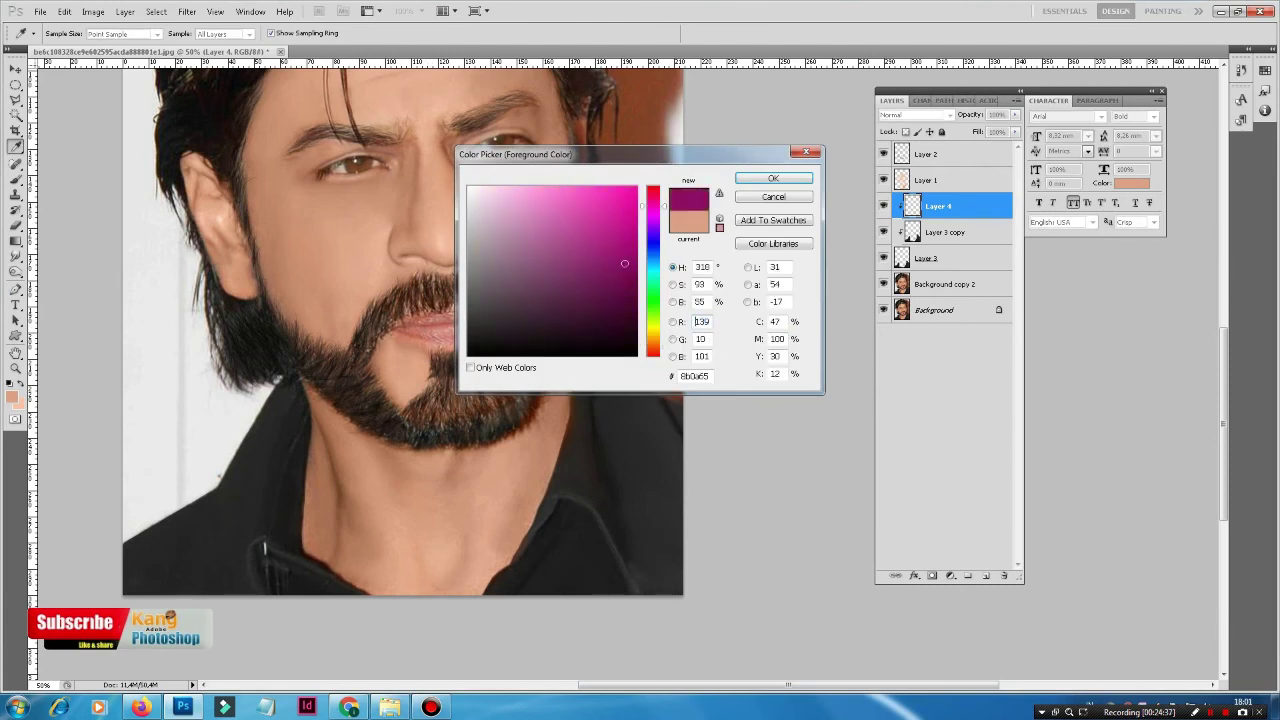
pyautogui.click(773, 178)
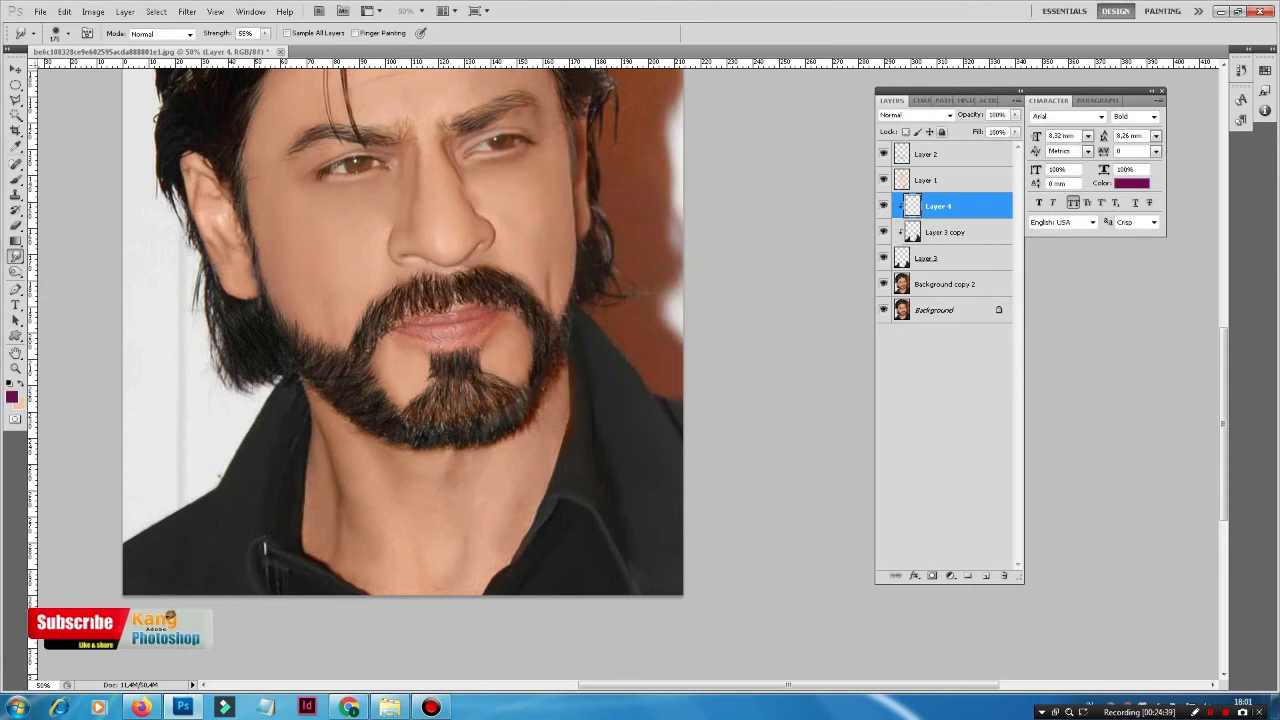
pyautogui.click(949, 115)
pyautogui.click(887, 447)
# Paint the black shirt magenta with a 494 px brush
pyautogui.click(16, 180)
pyautogui.rightClick(418, 360)
pyautogui.doubleClick(545, 374)
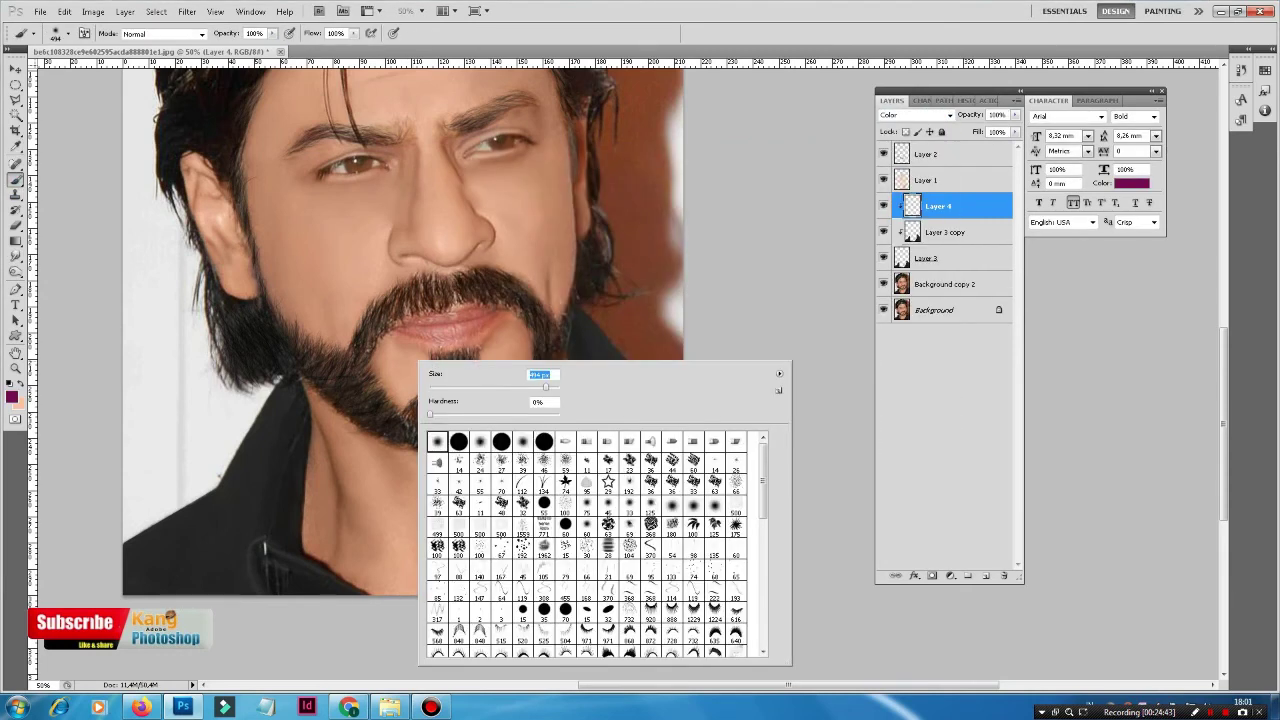
pyautogui.write('494')
pyautogui.press('Return')
pyautogui.click(265, 548)
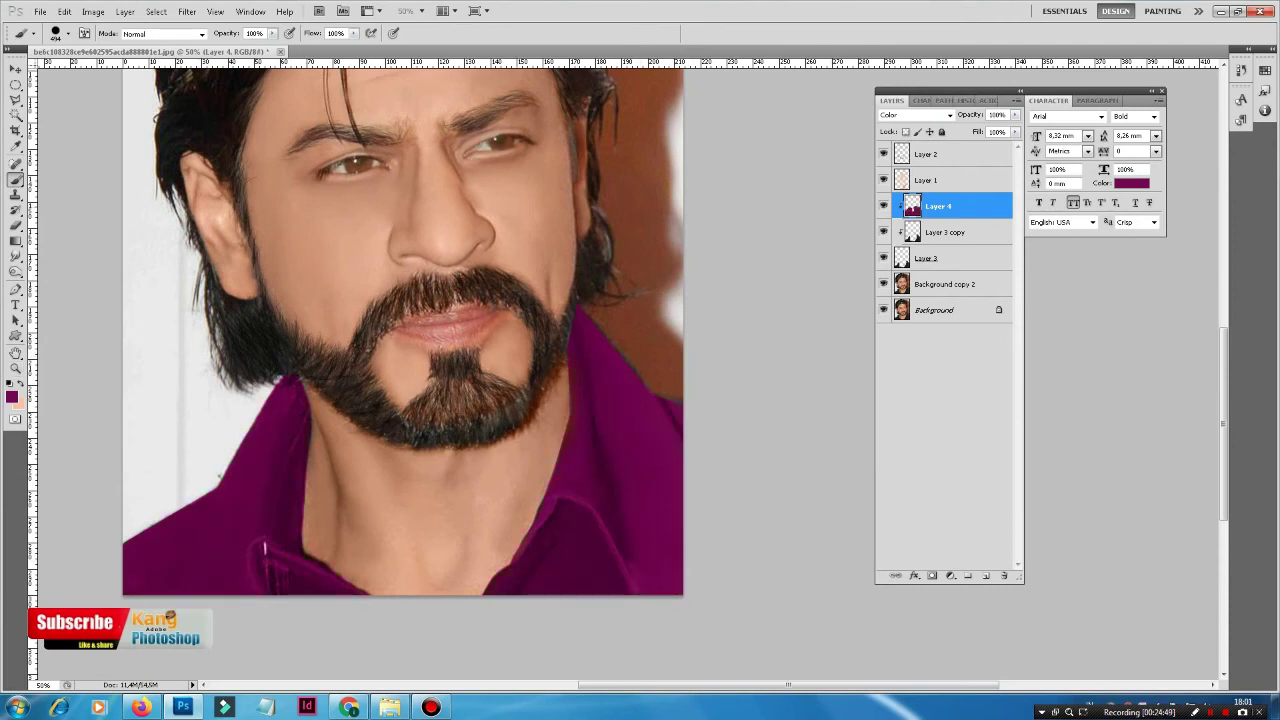
pyautogui.click(92, 11)
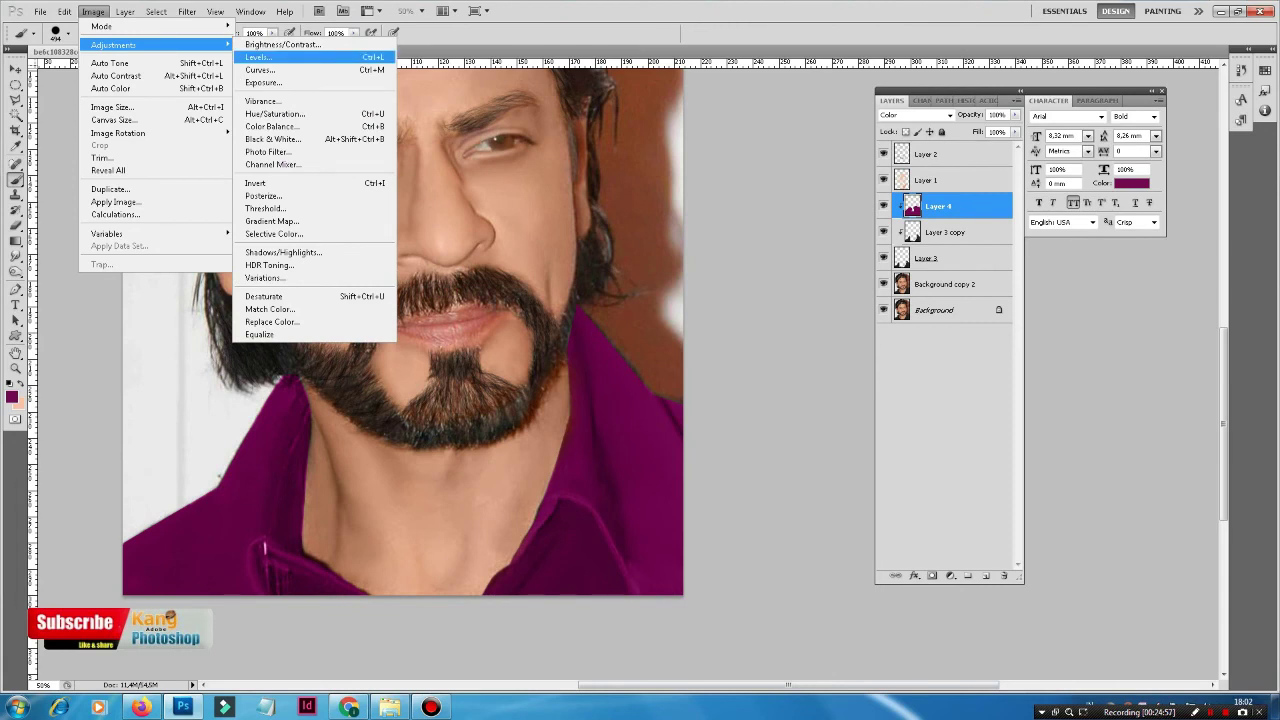
# Shift the shirt colour layer's hue to 45 with Hue/Saturation
pyautogui.click(275, 113)
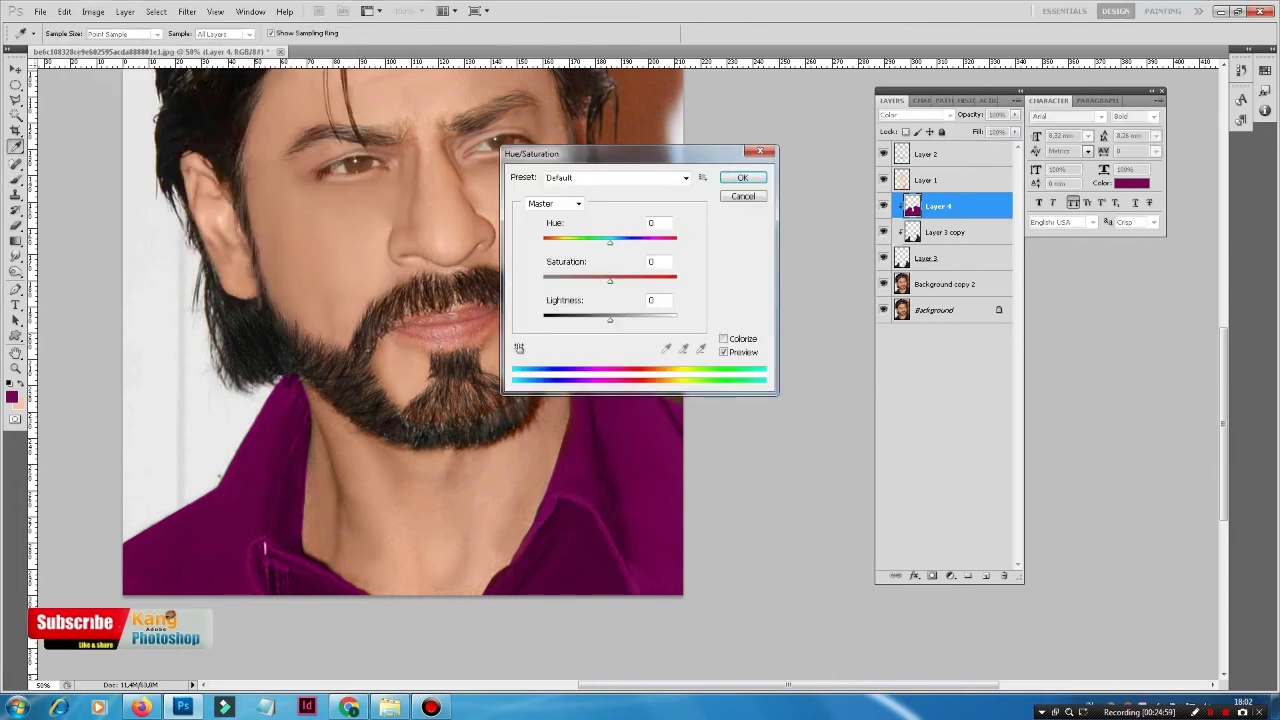
pyautogui.write('45')
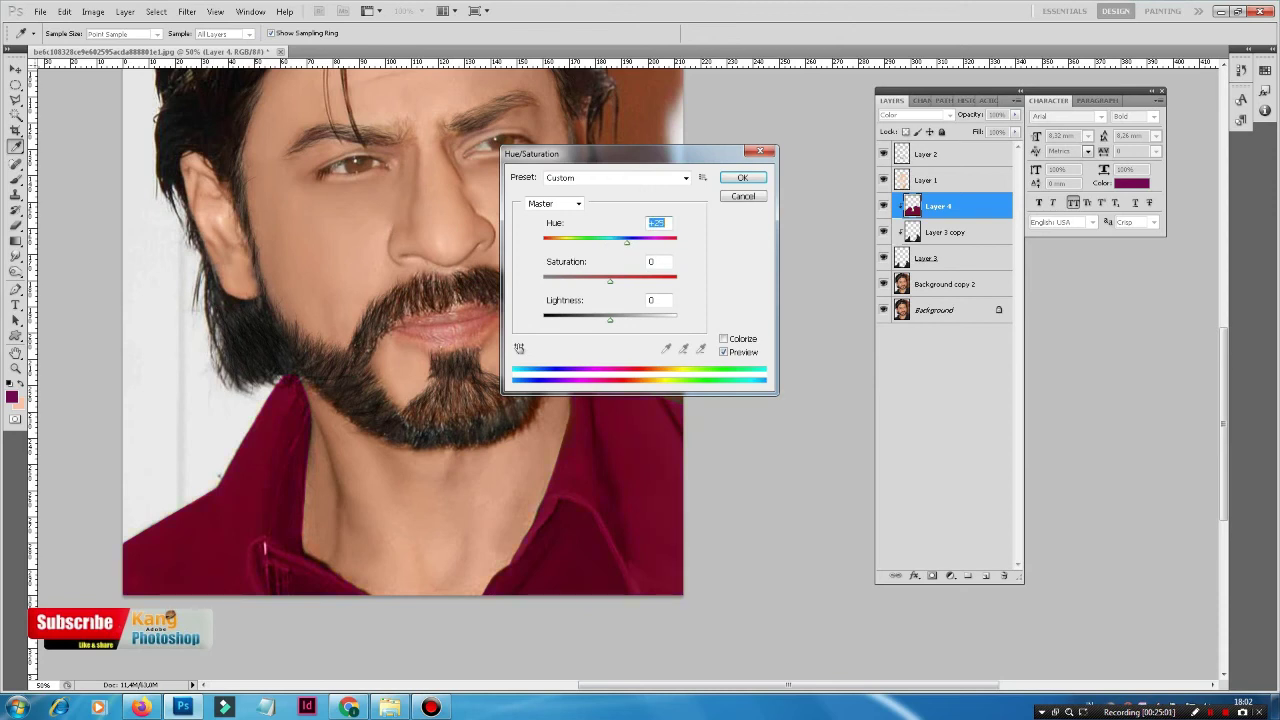
pyautogui.press('Return')
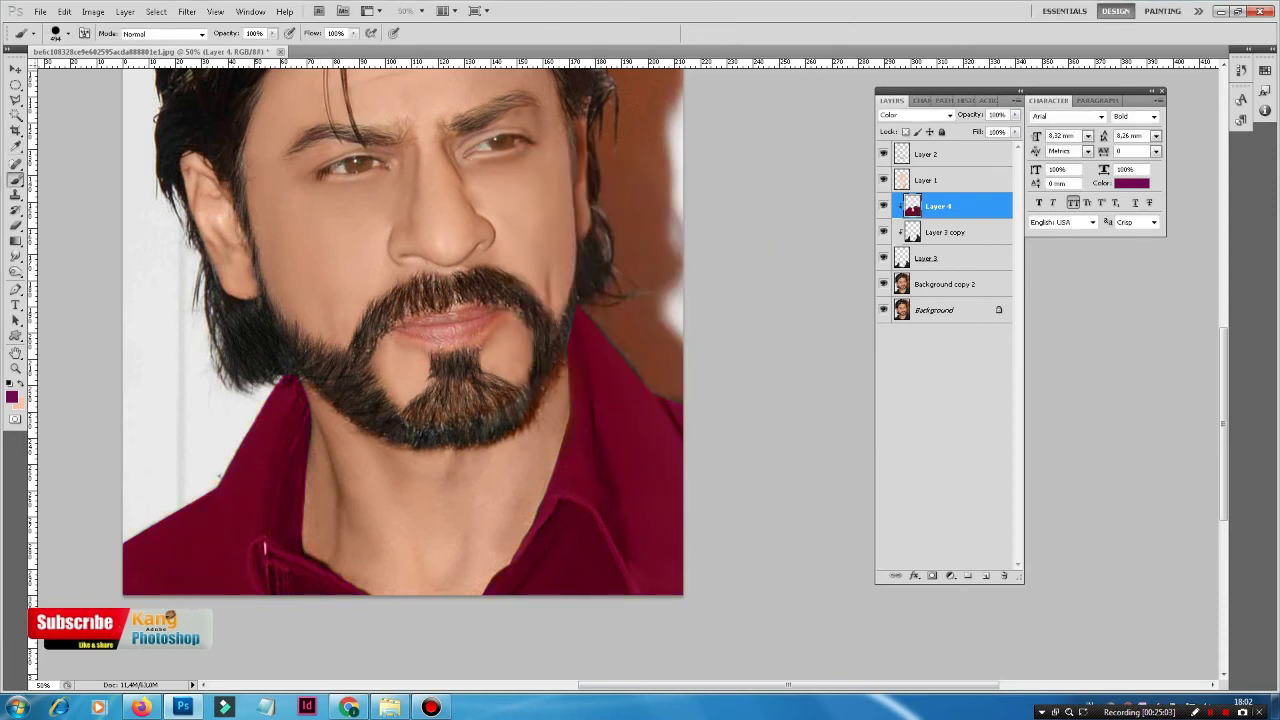
# Lower Layer 4's opacity to 67% for a darker maroon shirt
pyautogui.click(945, 284)
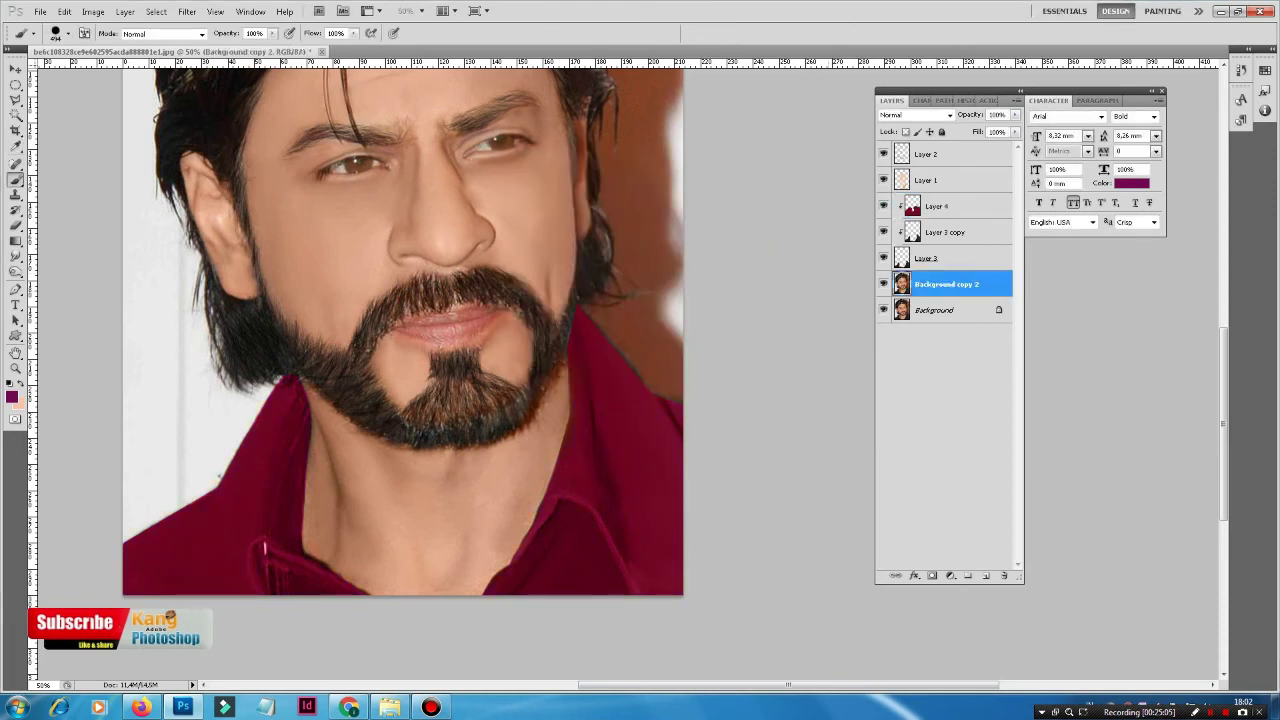
pyautogui.press('r')
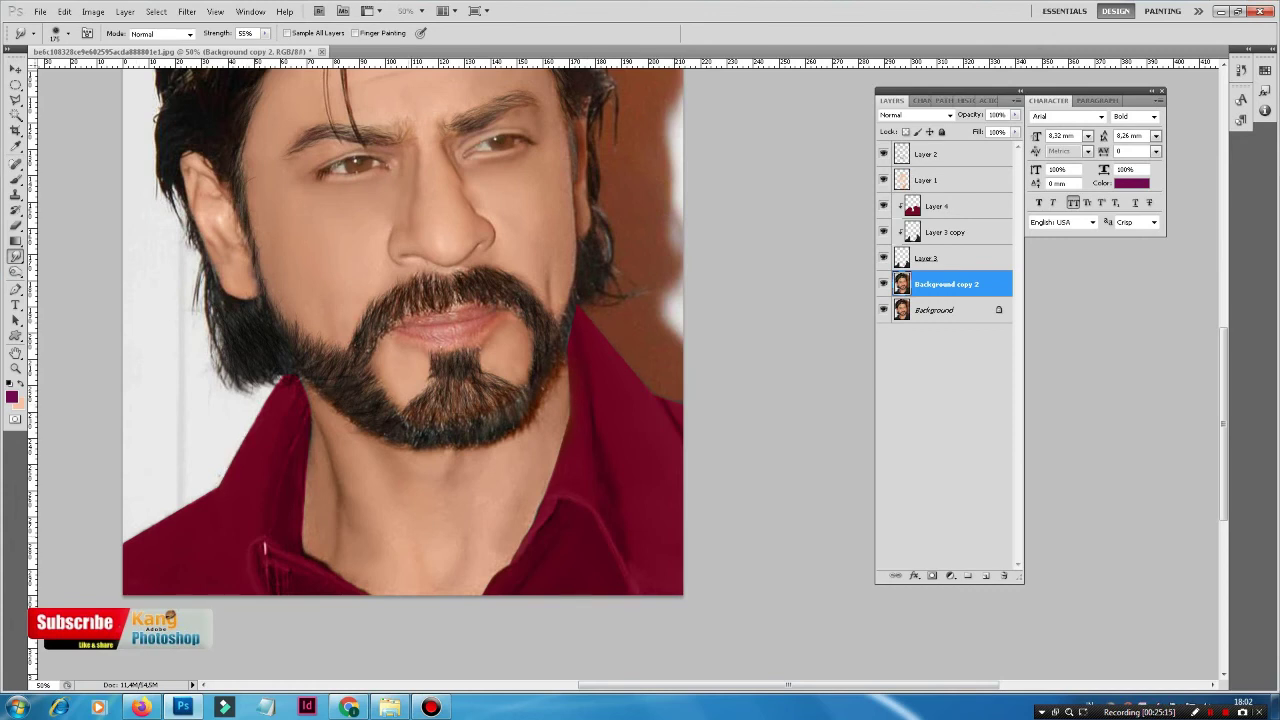
pyautogui.click(938, 206)
pyautogui.click(1015, 115)
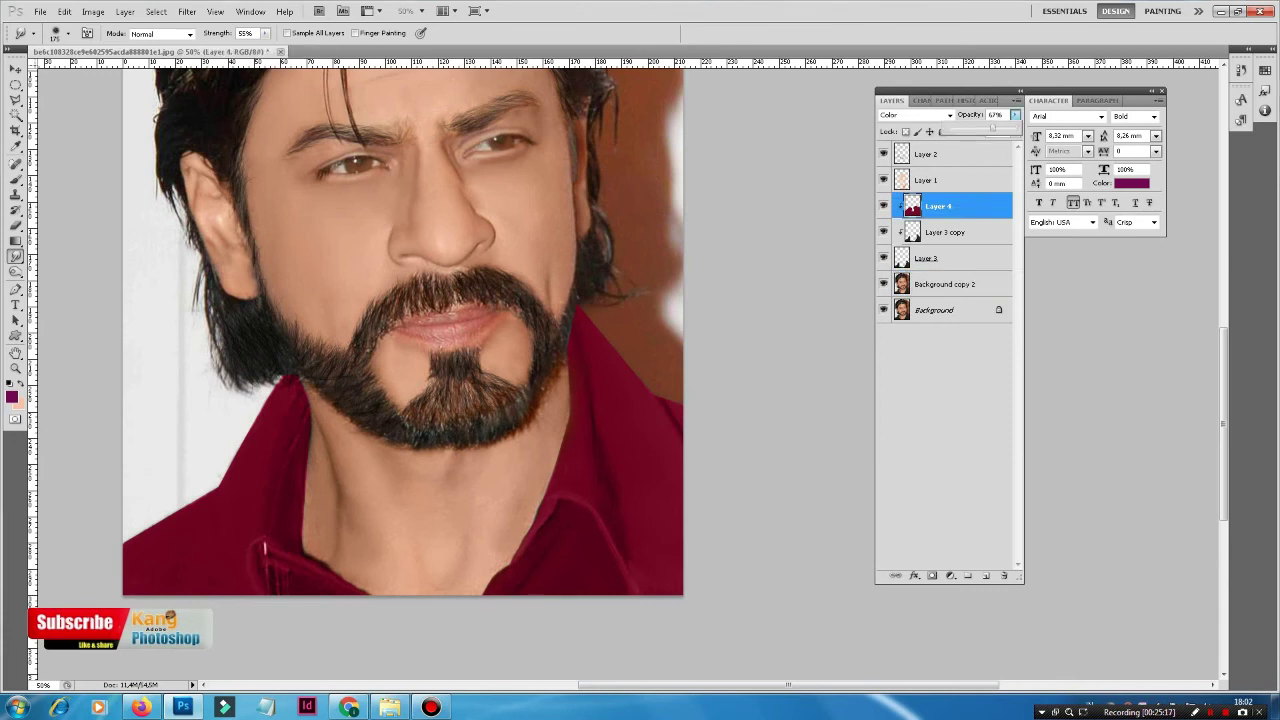
pyautogui.press('Return')
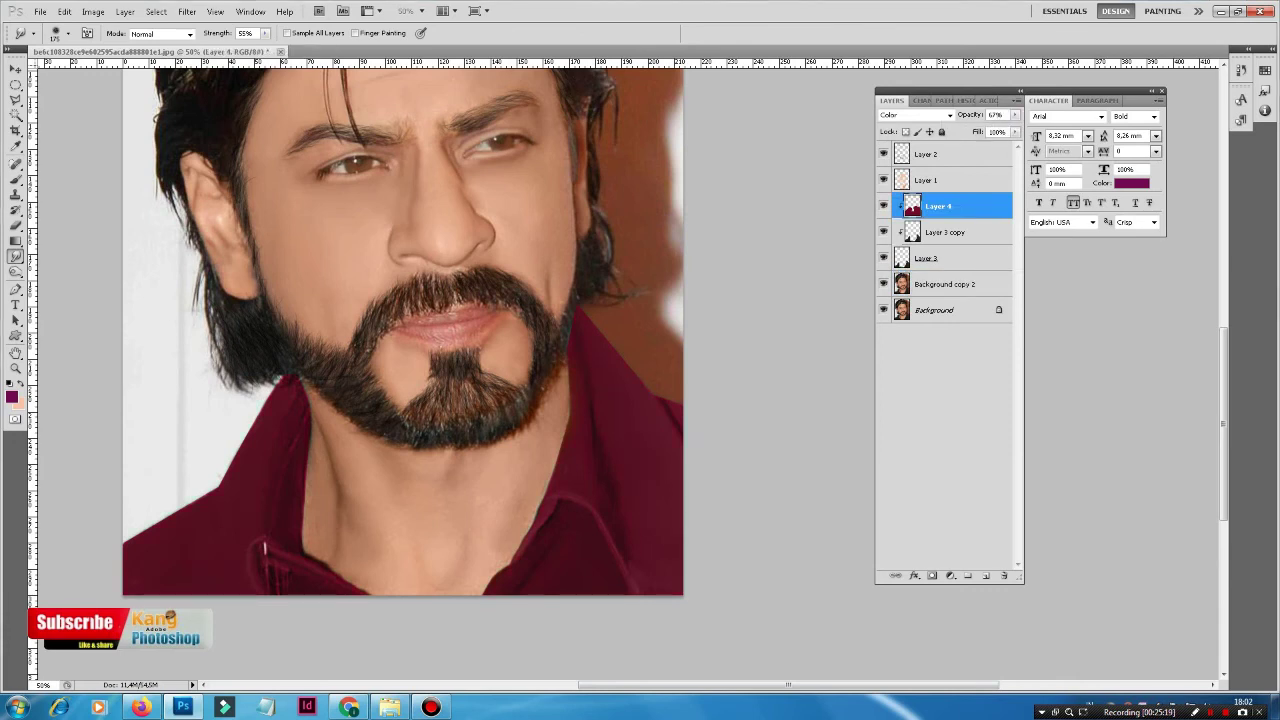
pyautogui.hotkey('alt', '[')
pyautogui.hotkey('ctrl', '-')
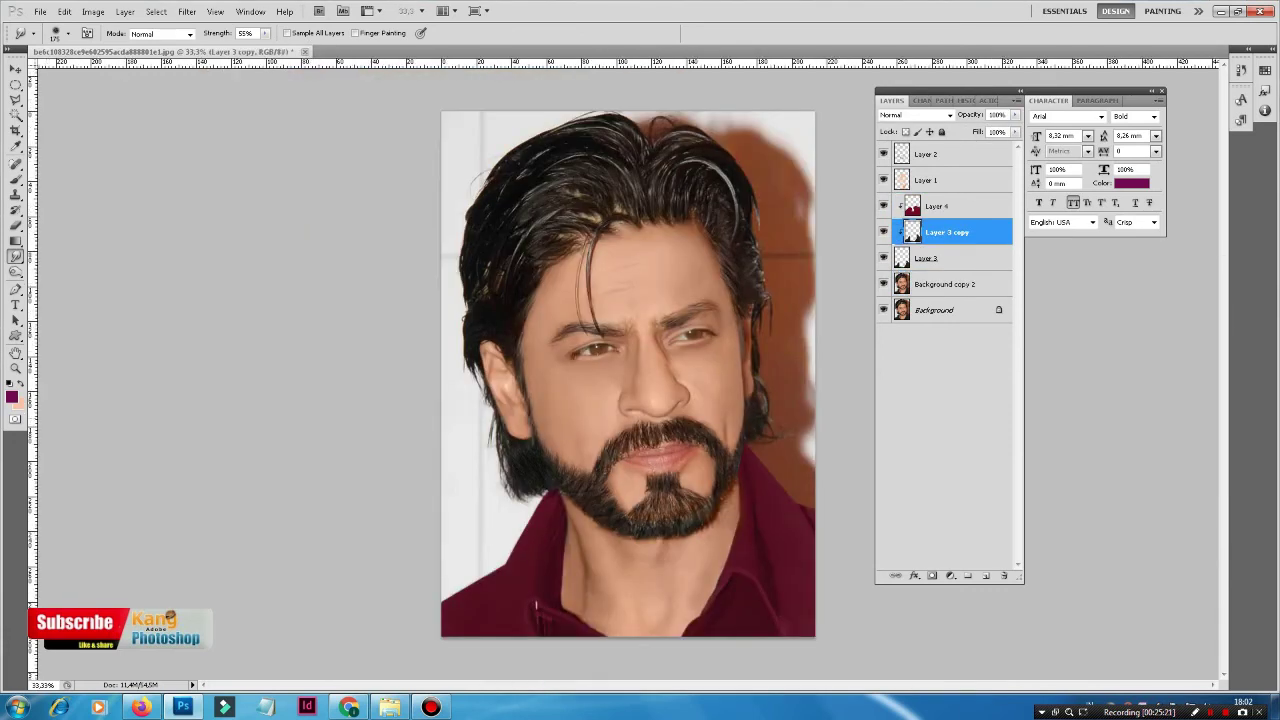
pyautogui.rightClick(15, 271)
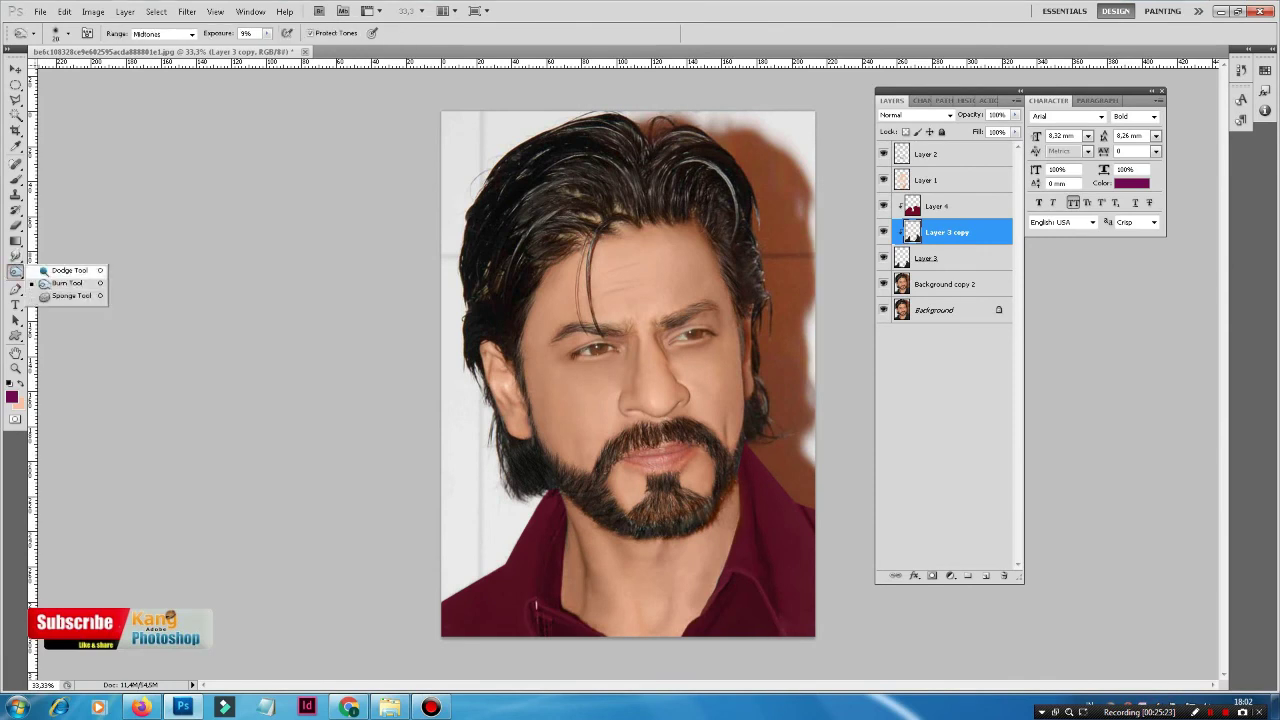
pyautogui.click(50, 271)
pyautogui.hotkey('ctrl', '+')
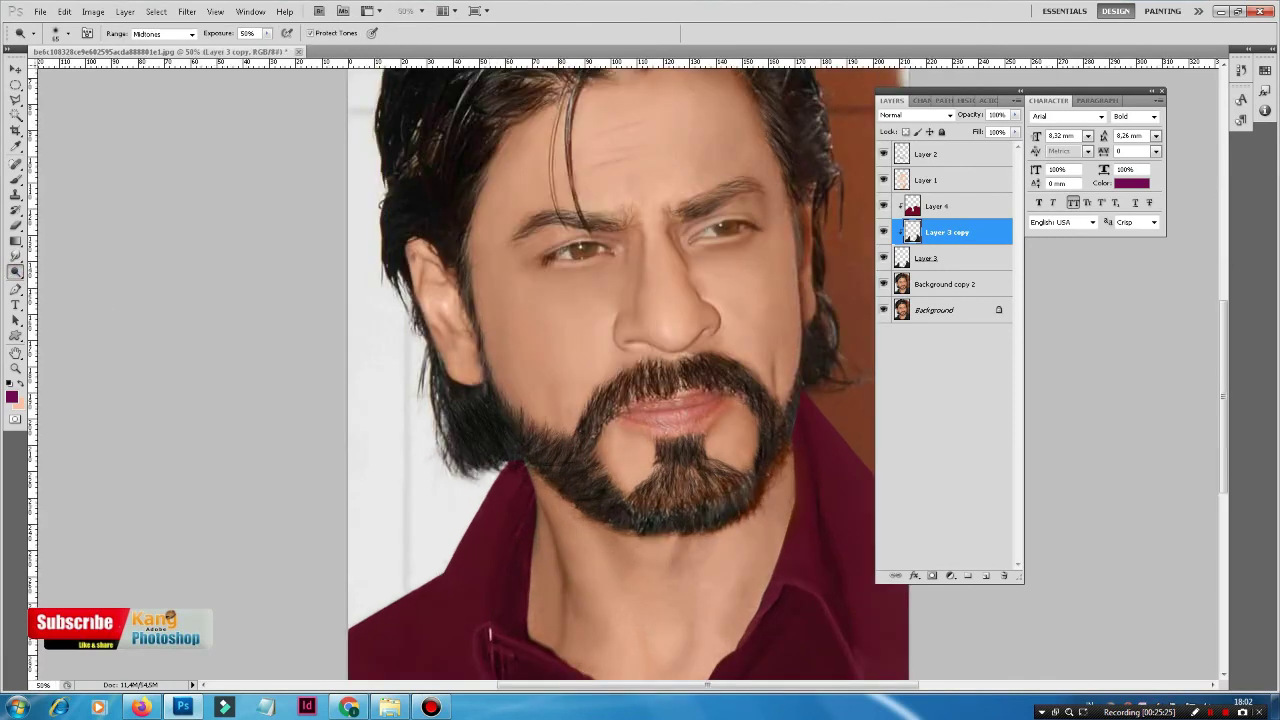
pyautogui.moveTo(267, 33); pyautogui.dragTo(289, 46)
pyautogui.rightClick(740, 384)
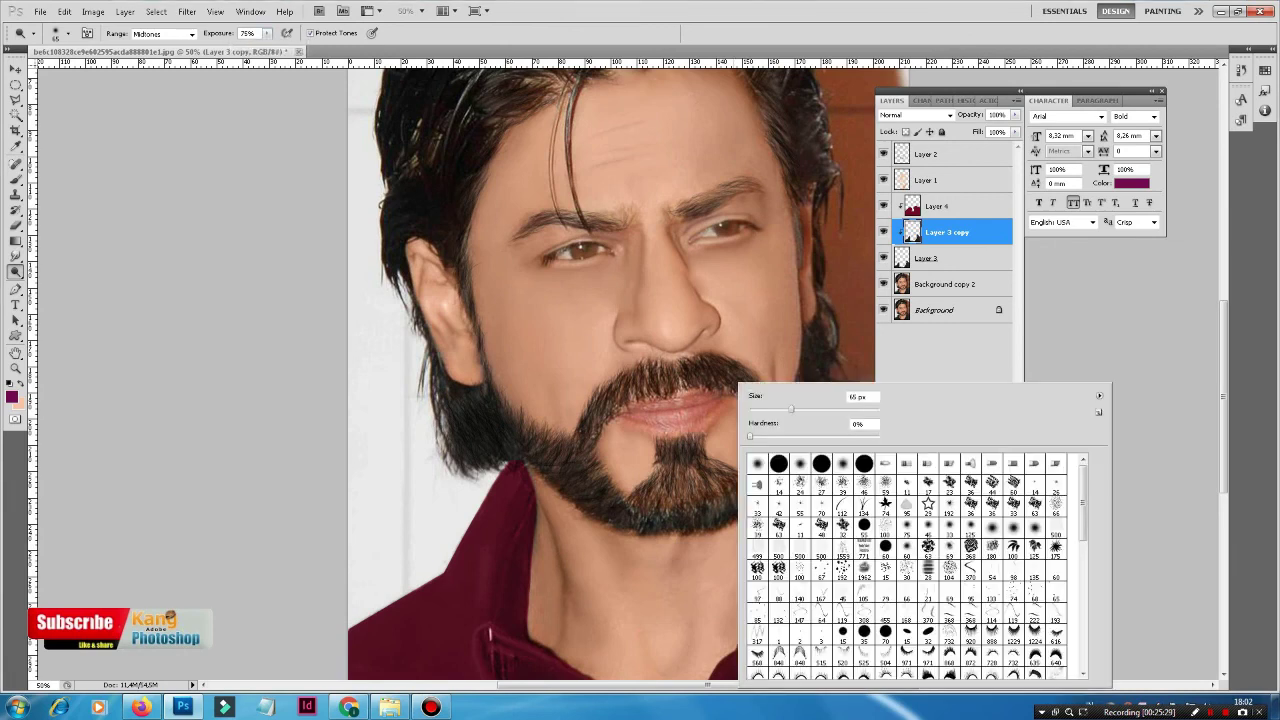
pyautogui.moveTo(790, 409); pyautogui.dragTo(770, 409)
pyautogui.press('Return')
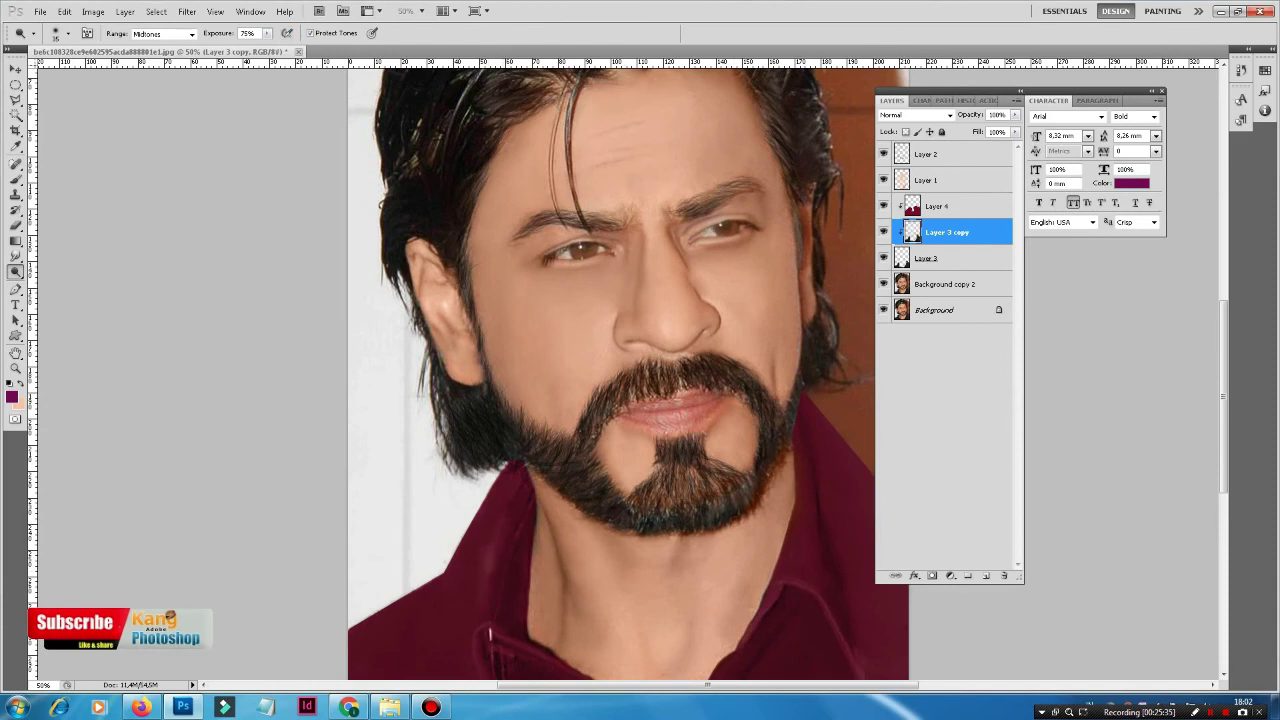
pyautogui.moveTo(267, 33)
pyautogui.mouseDown()
pyautogui.moveTo(285, 49)
pyautogui.moveTo(284, 34)
pyautogui.mouseUp()
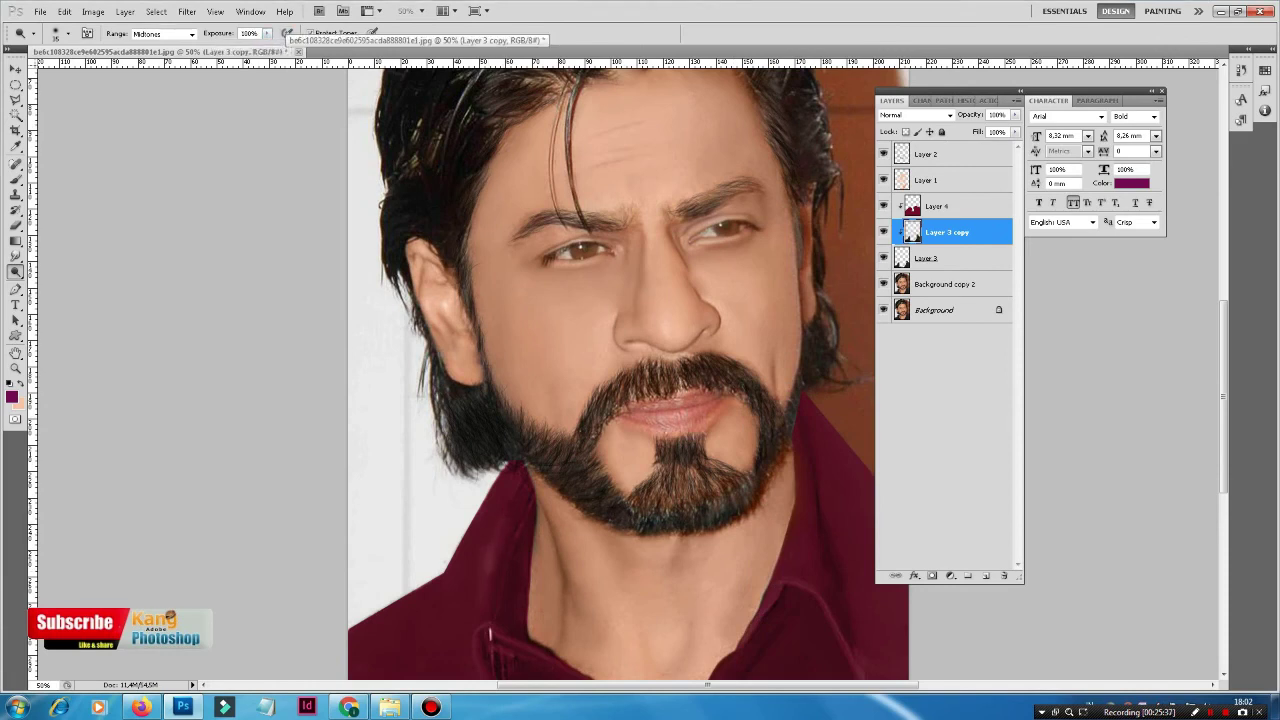
pyautogui.moveTo(600, 400); pyautogui.dragTo(520, 250)
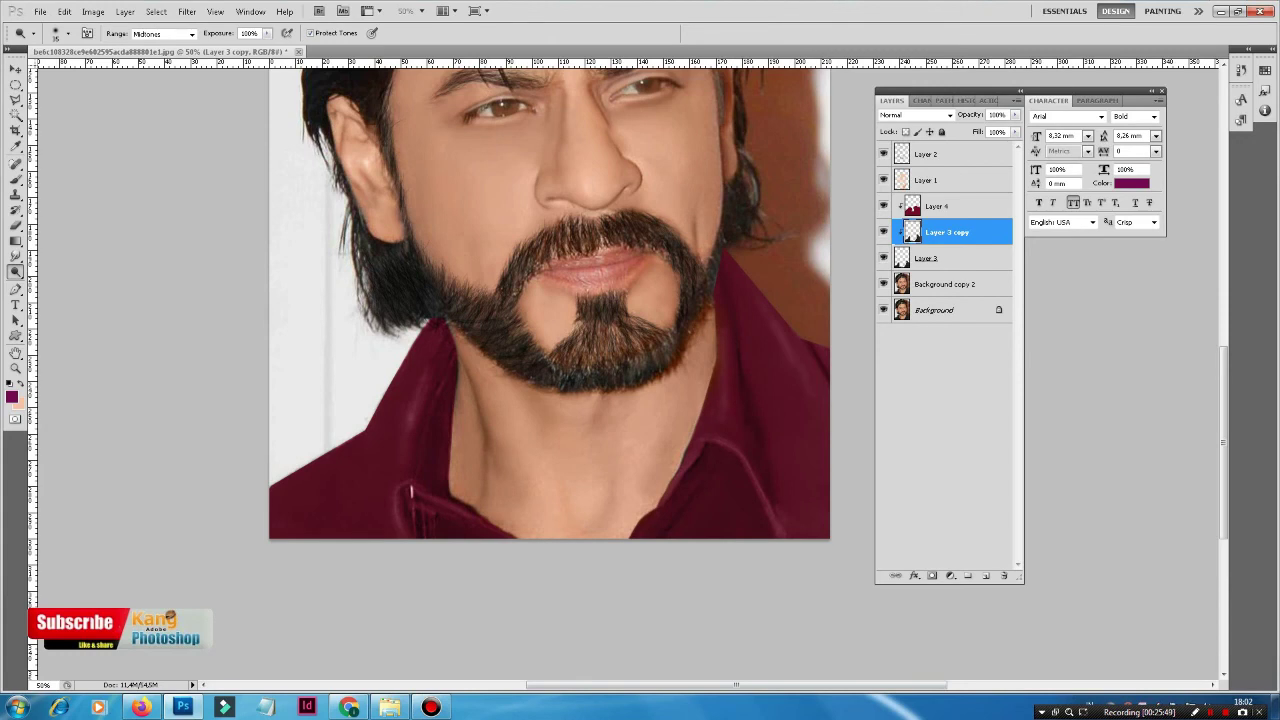
pyautogui.scroll(3, 550, 340)
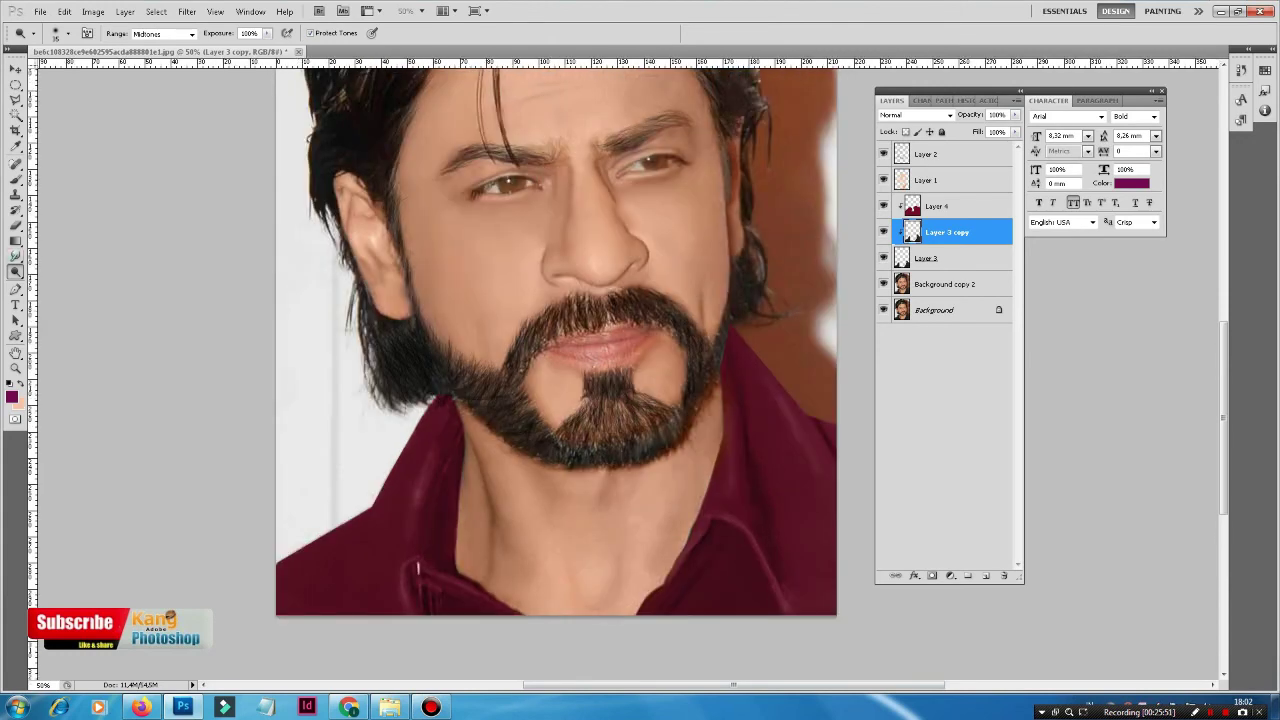
pyautogui.press('r')
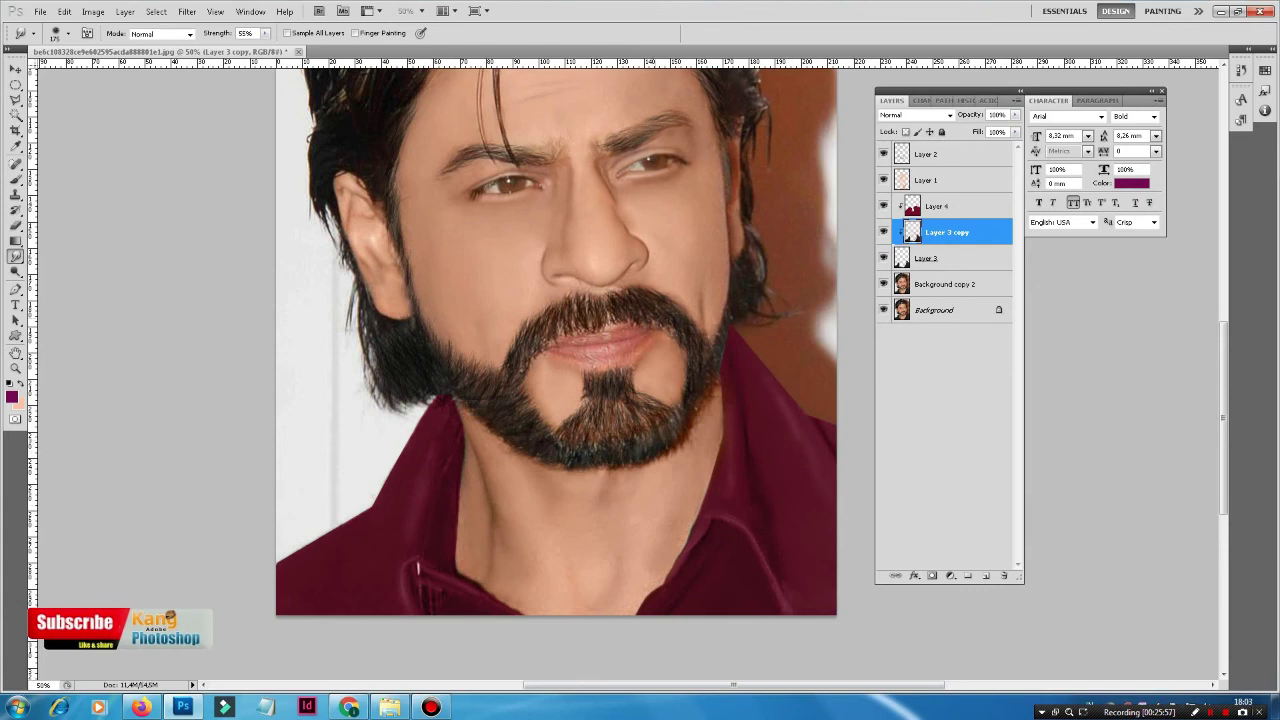
pyautogui.moveTo(556, 340); pyautogui.dragTo(528, 495)
pyautogui.scroll(-4, 535, 400)
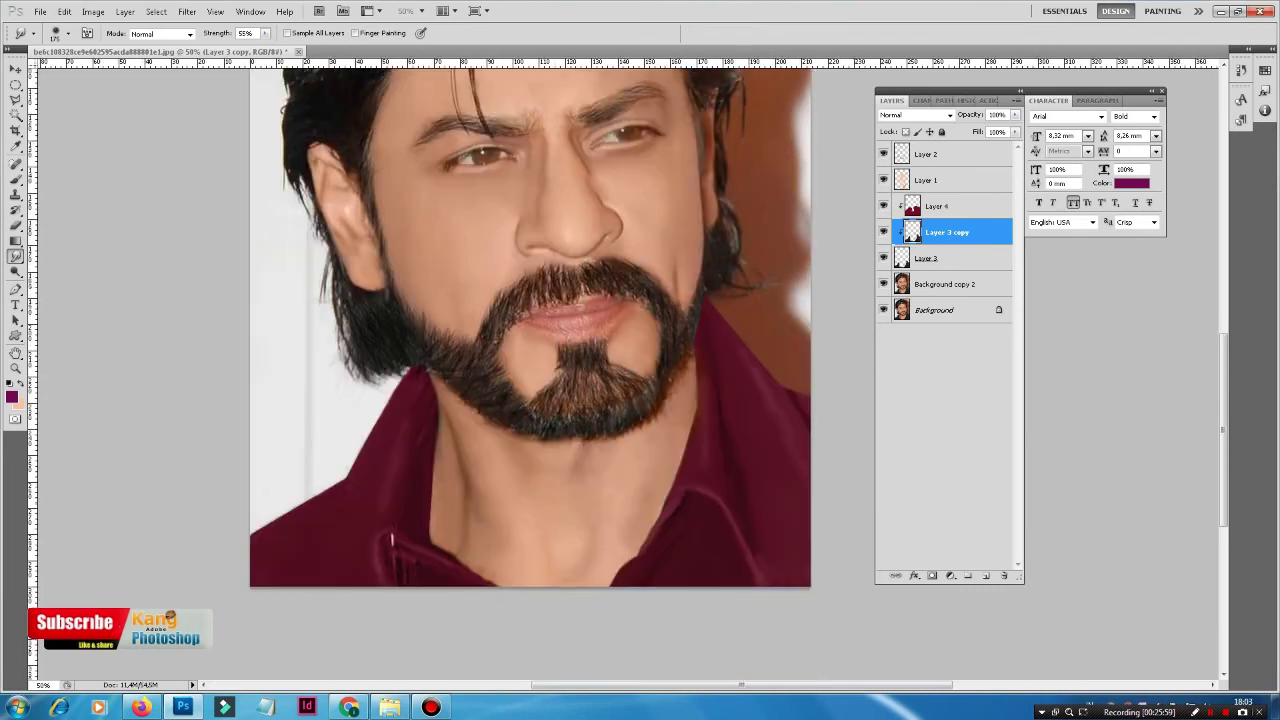
pyautogui.hotkey('alt', '[')
pyautogui.hotkey('alt', '[')
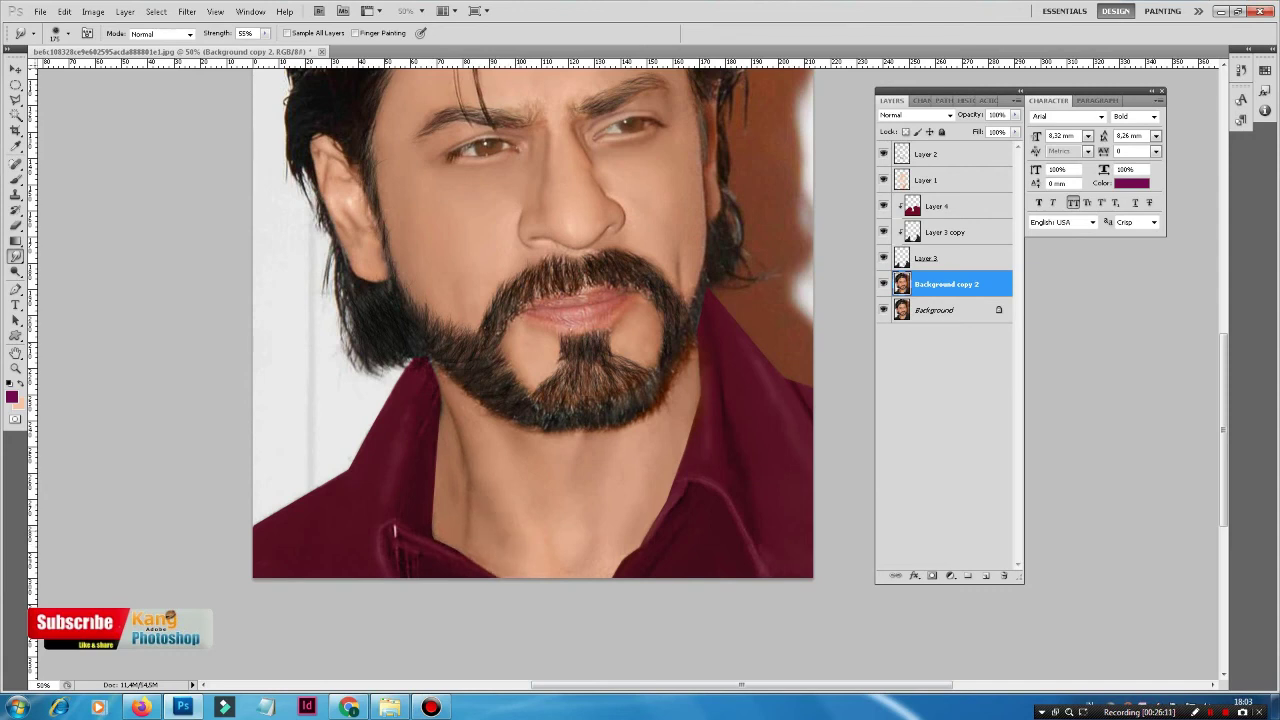
pyautogui.scroll(3, 530, 370)
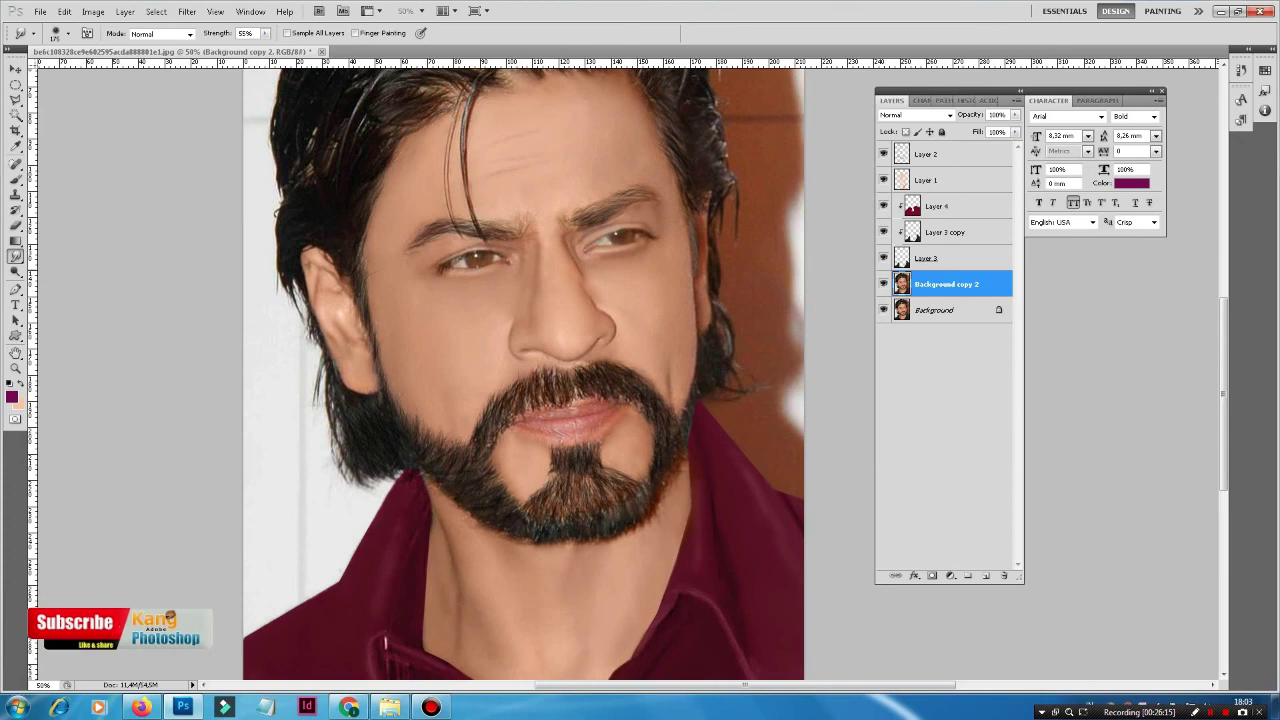
# Dodge with a 137 px brush to brighten both eyes and a patch of the left cheek
pyautogui.click(15, 265)
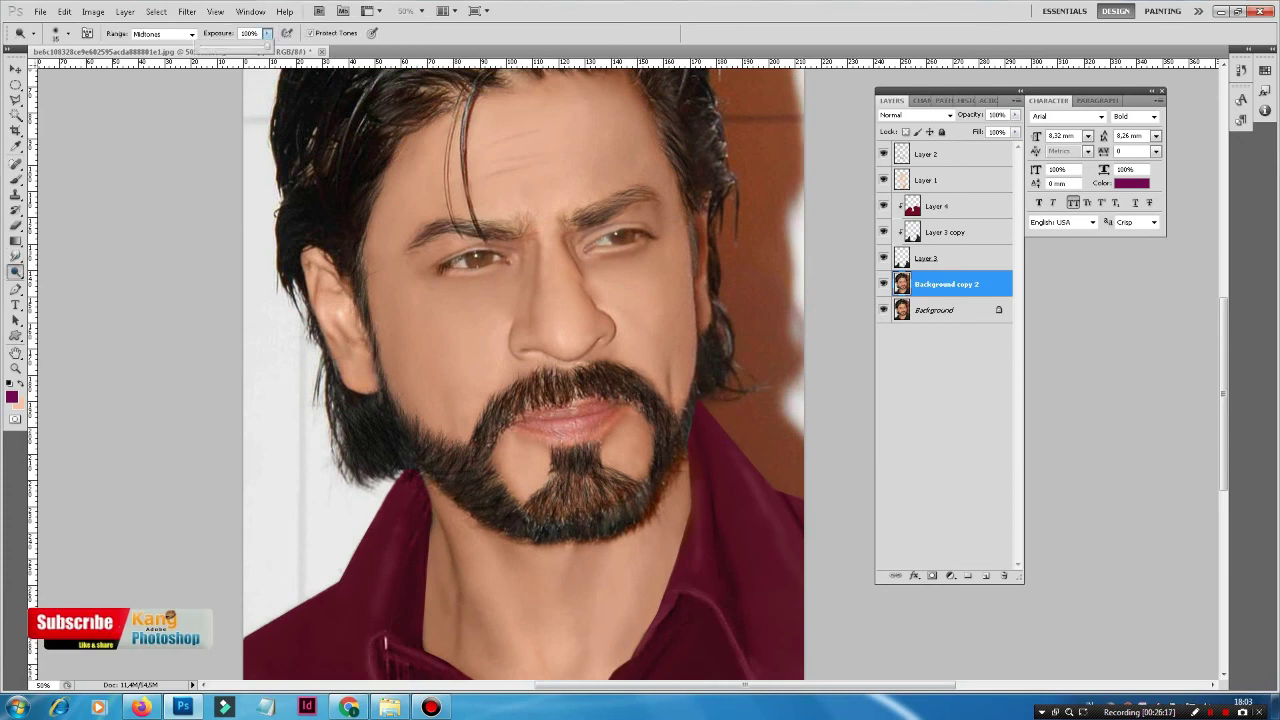
pyautogui.rightClick(534, 206)
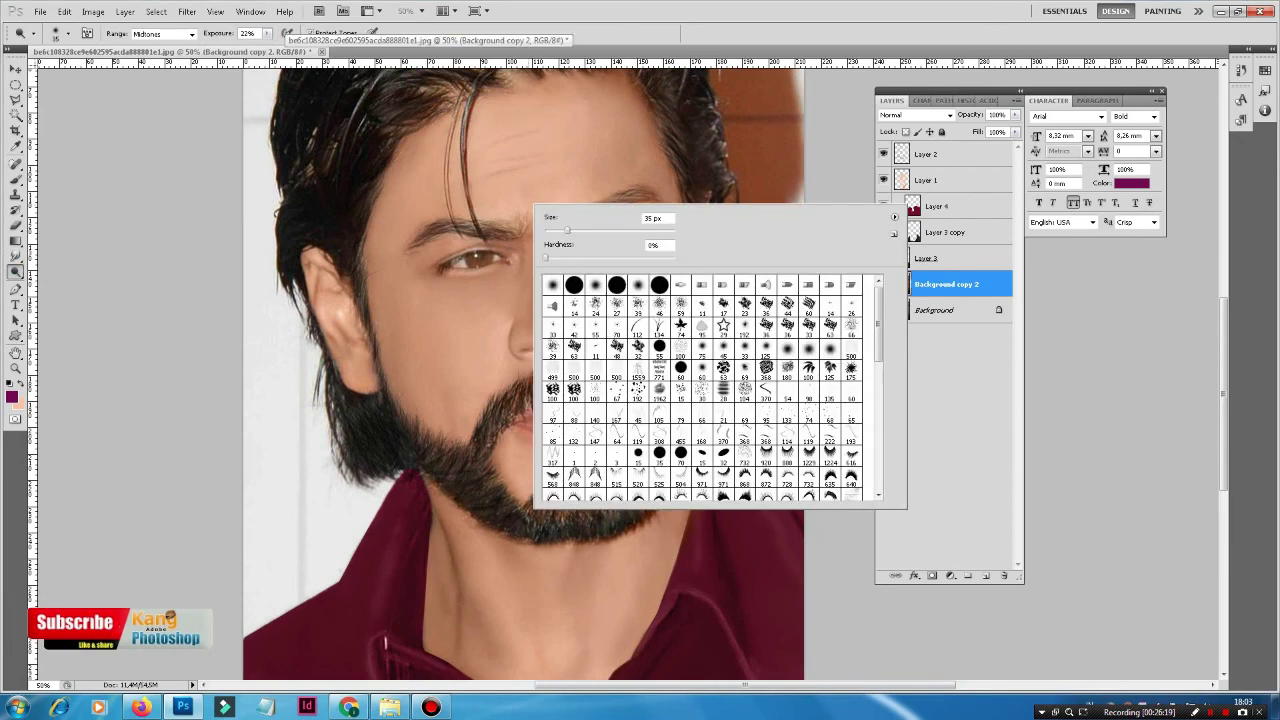
pyautogui.moveTo(567, 230); pyautogui.dragTo(621, 230)
pyautogui.press('Return')
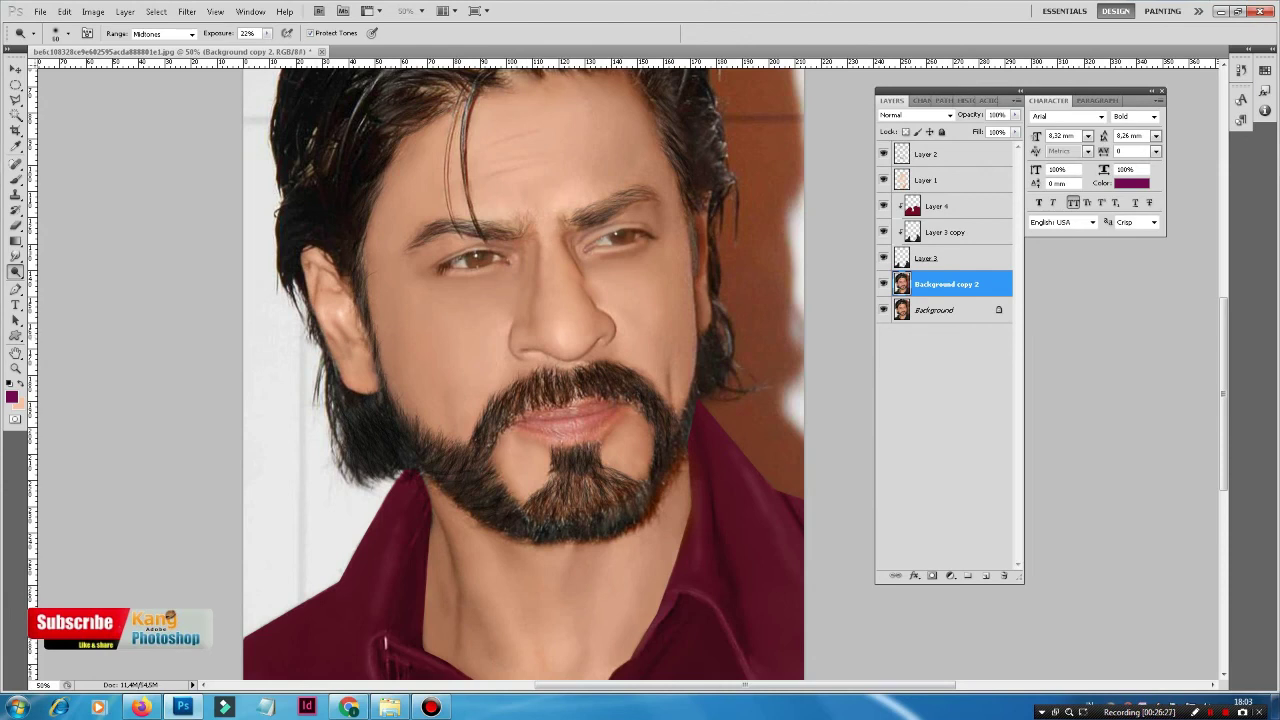
pyautogui.click(607, 246)
pyautogui.click(478, 268)
pyautogui.moveTo(424, 330); pyautogui.dragTo(424, 355)
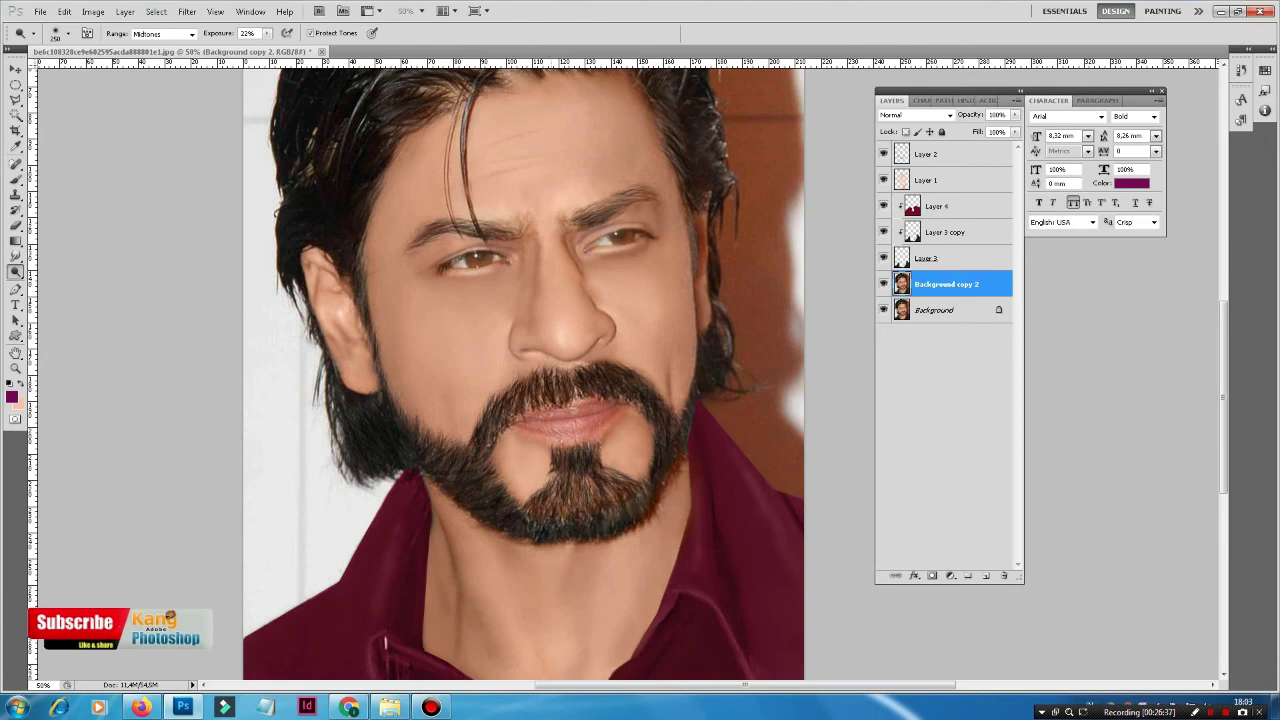
# Lighten the neck, then switch to Burn with a size-10 brush on Background copy 2
pyautogui.scroll(-3, 520, 370)
pyautogui.press('[')
pyautogui.press('[')
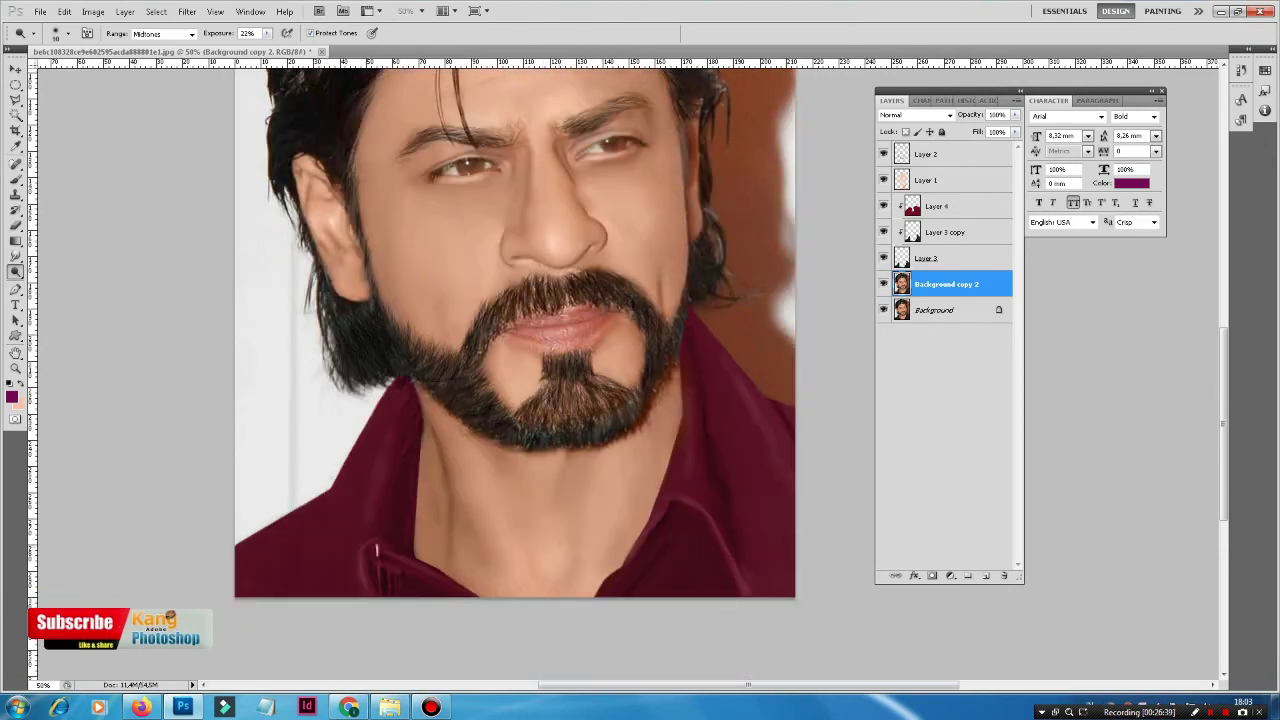
pyautogui.moveTo(516, 540); pyautogui.dragTo(516, 574)
pyautogui.rightClick(16, 270)
pyautogui.click(60, 285)
pyautogui.hotkey('alt', ']')
pyautogui.hotkey('alt', ']')
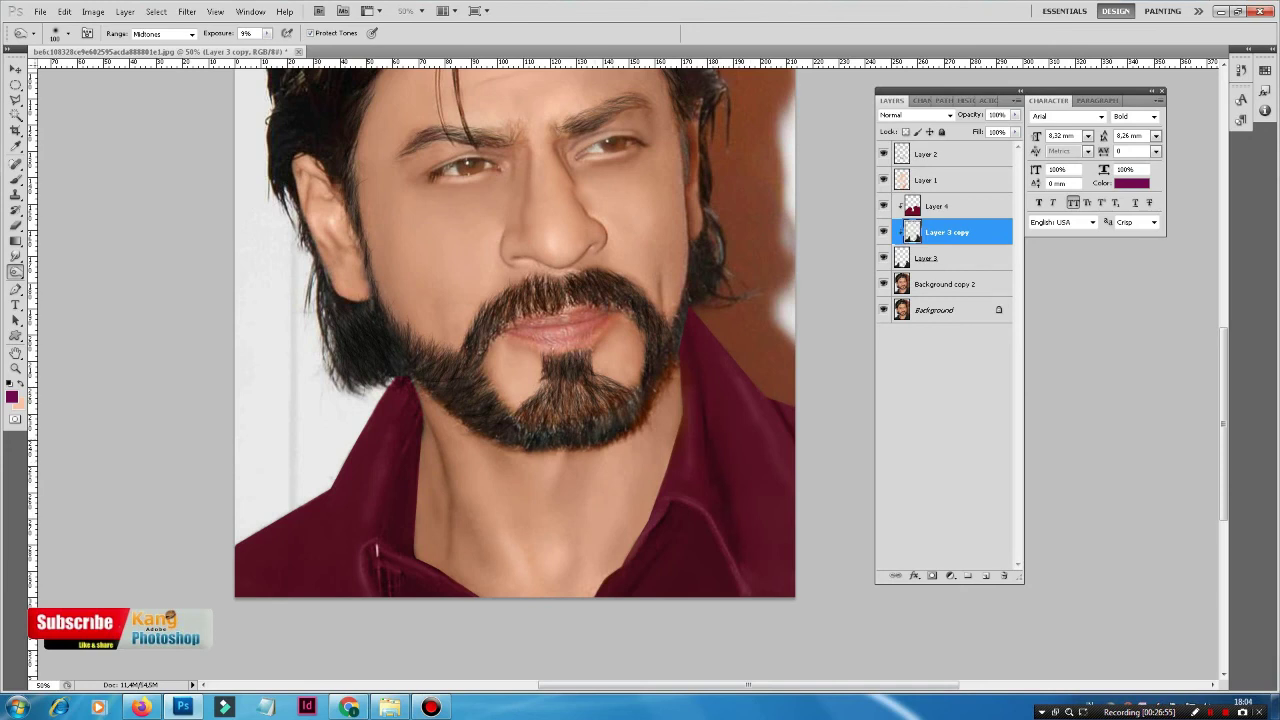
pyautogui.hotkey('alt', '[')
pyautogui.hotkey('alt', '[')
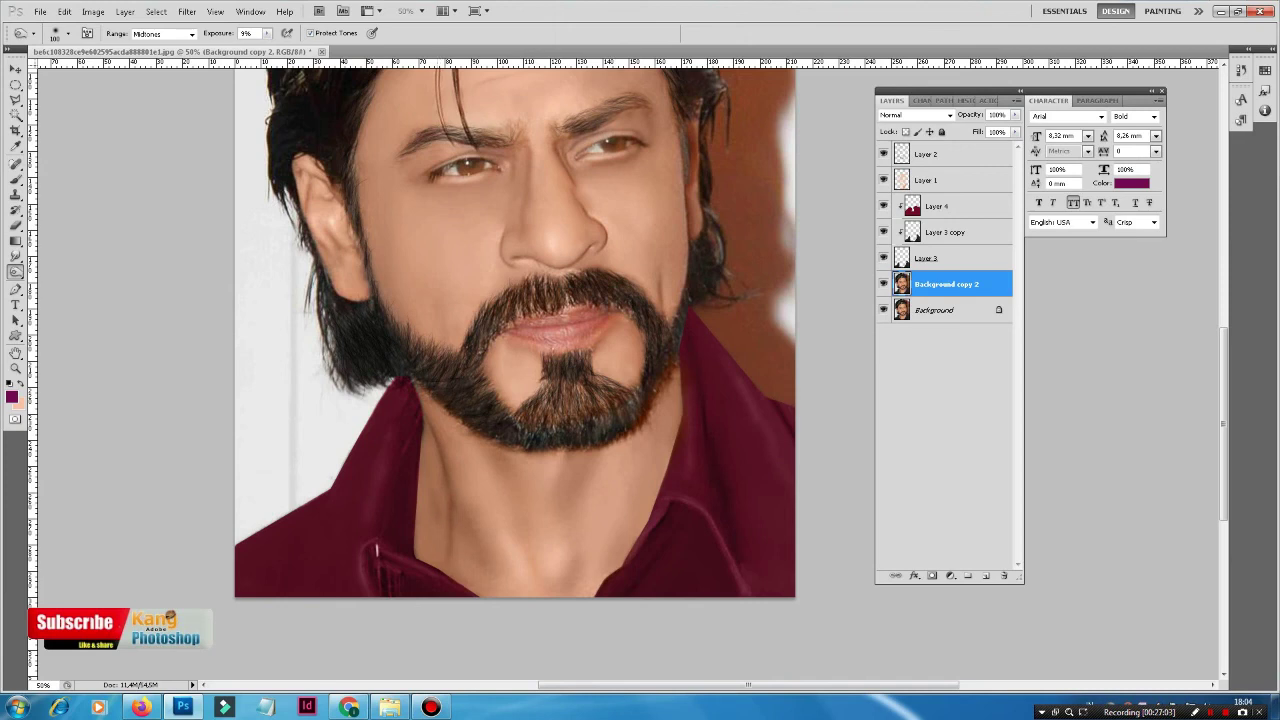
pyautogui.scroll(2, 513, 373)
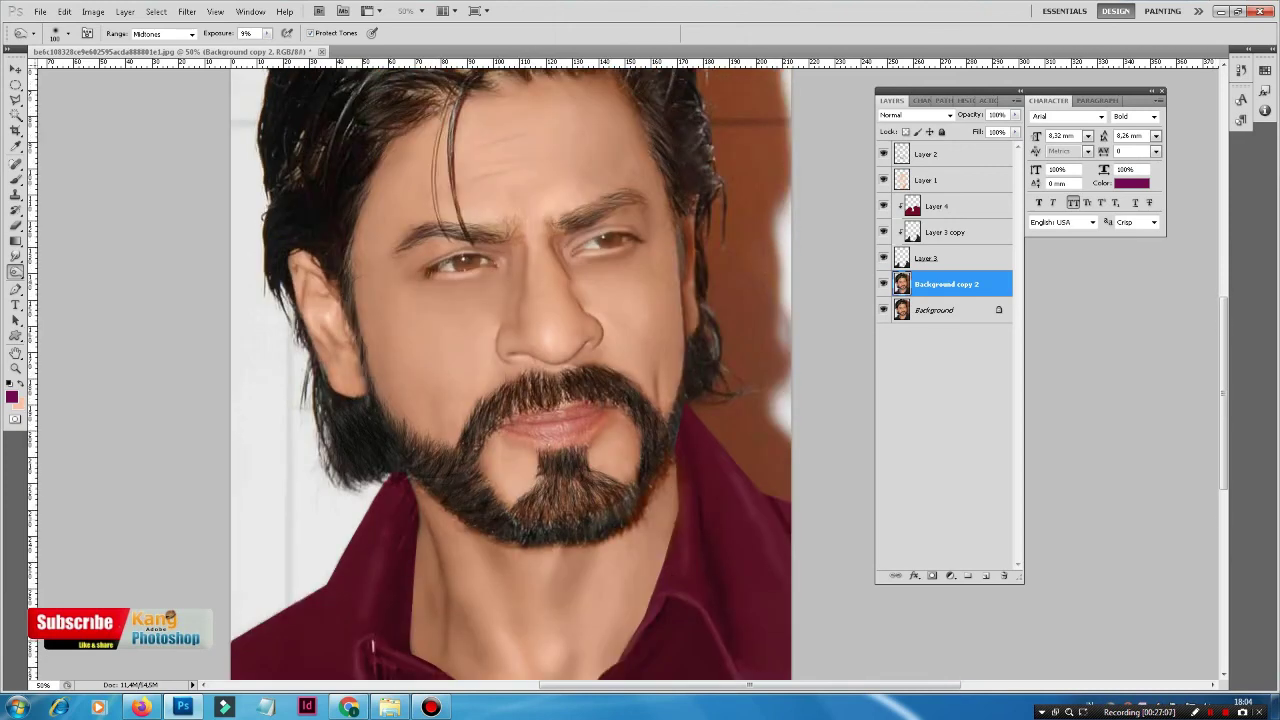
pyautogui.press('[')
pyautogui.press('[')
pyautogui.press('[')
# Add a new Color-blended layer with a brighter red foreground and ready the Brush
pyautogui.click(986, 576)
pyautogui.press('i')
pyautogui.click(12, 397)
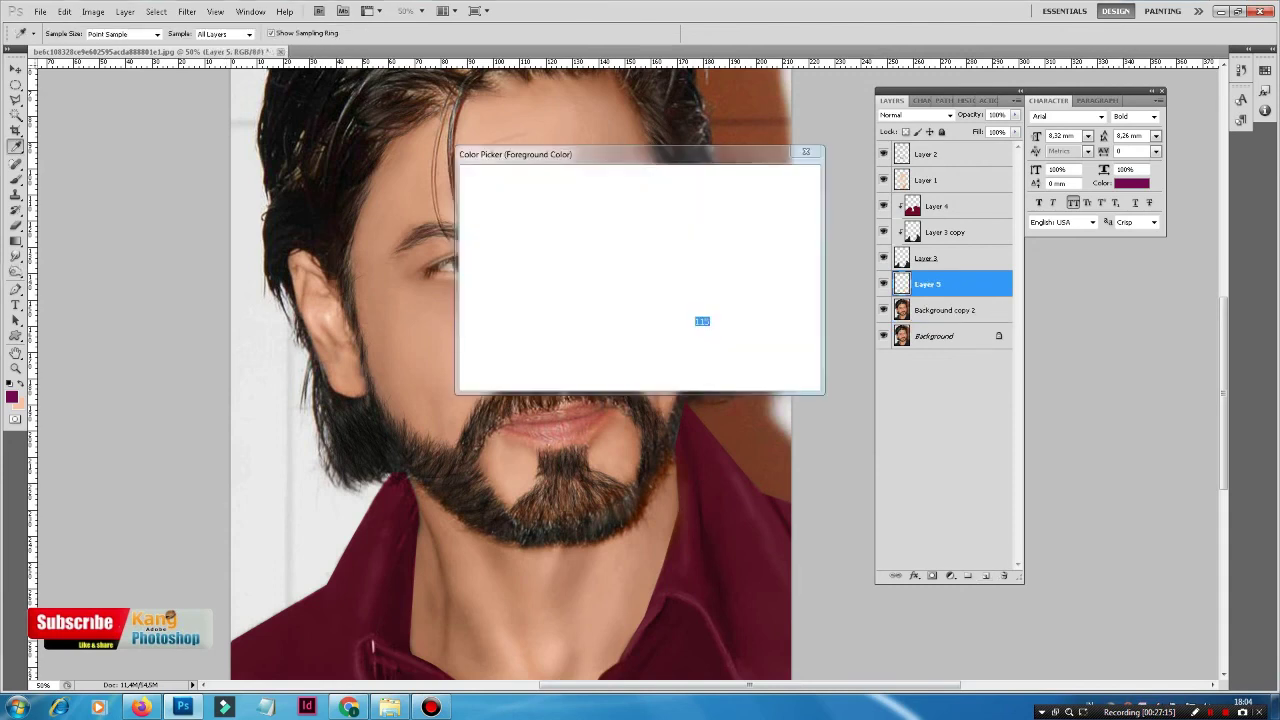
pyautogui.click(575, 440)
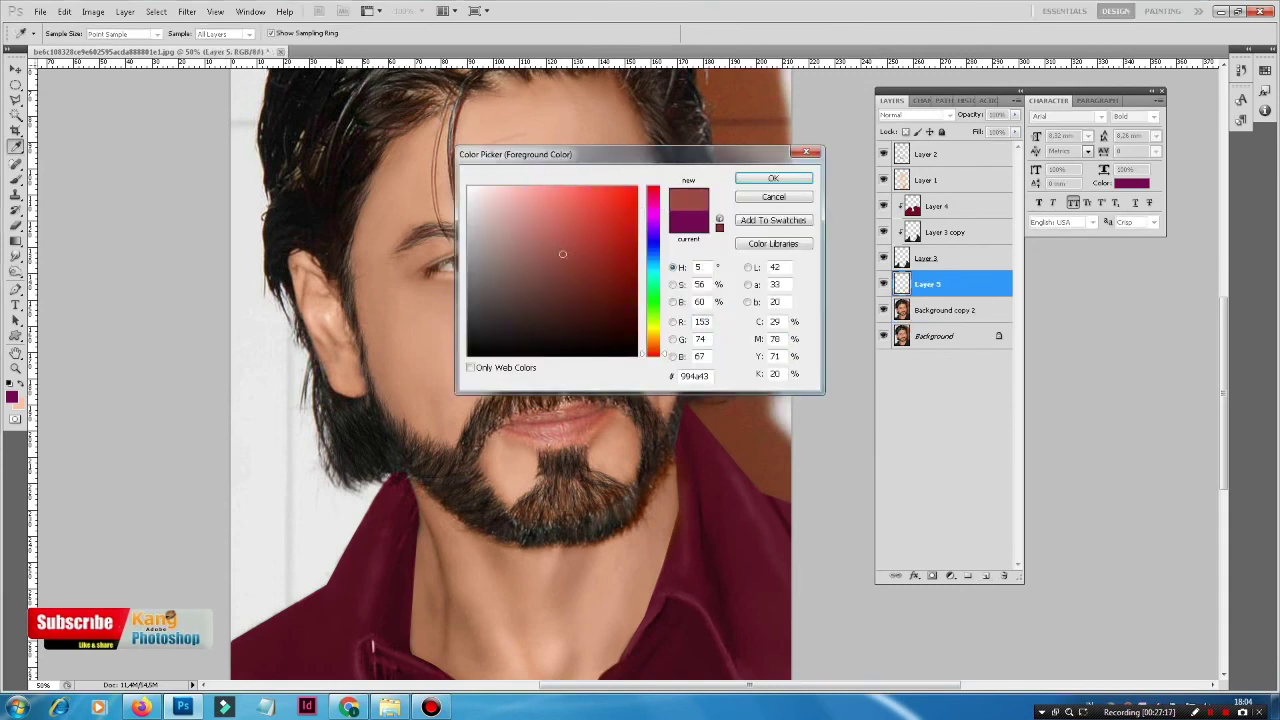
pyautogui.click(592, 218)
pyautogui.click(773, 178)
pyautogui.click(949, 115)
pyautogui.click(888, 447)
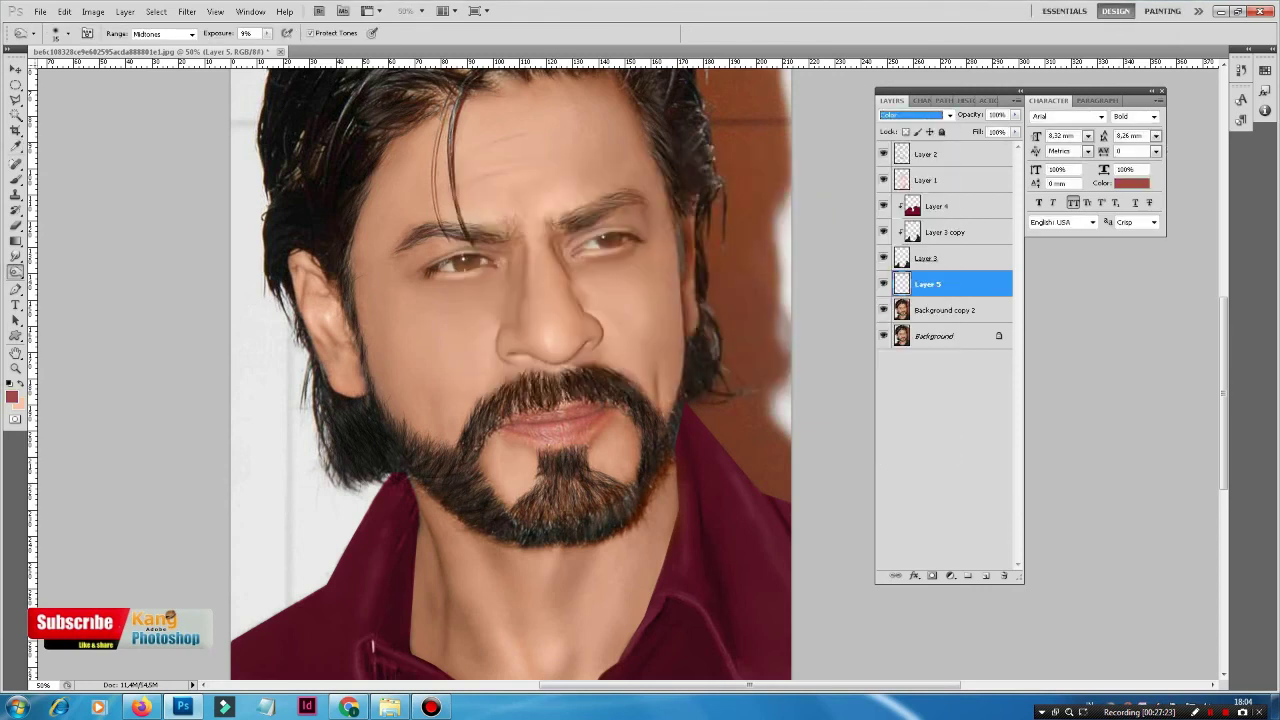
pyautogui.click(16, 179)
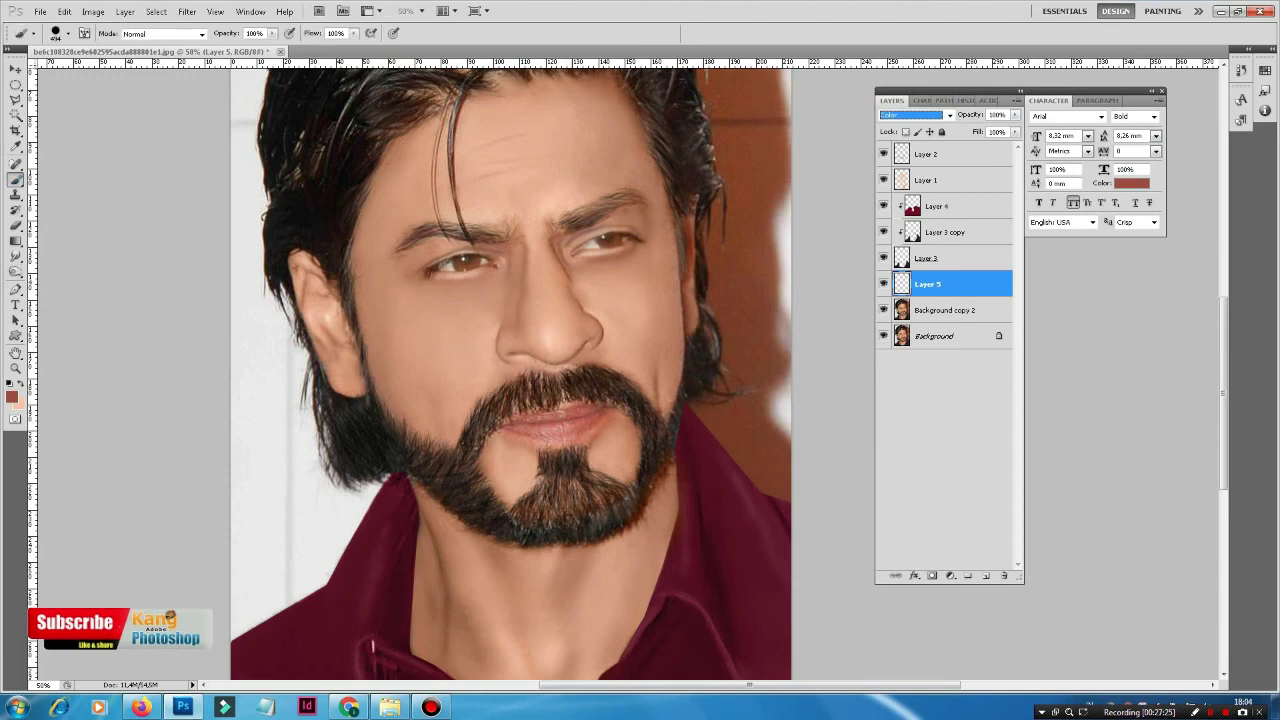
pyautogui.rightClick(621, 382)
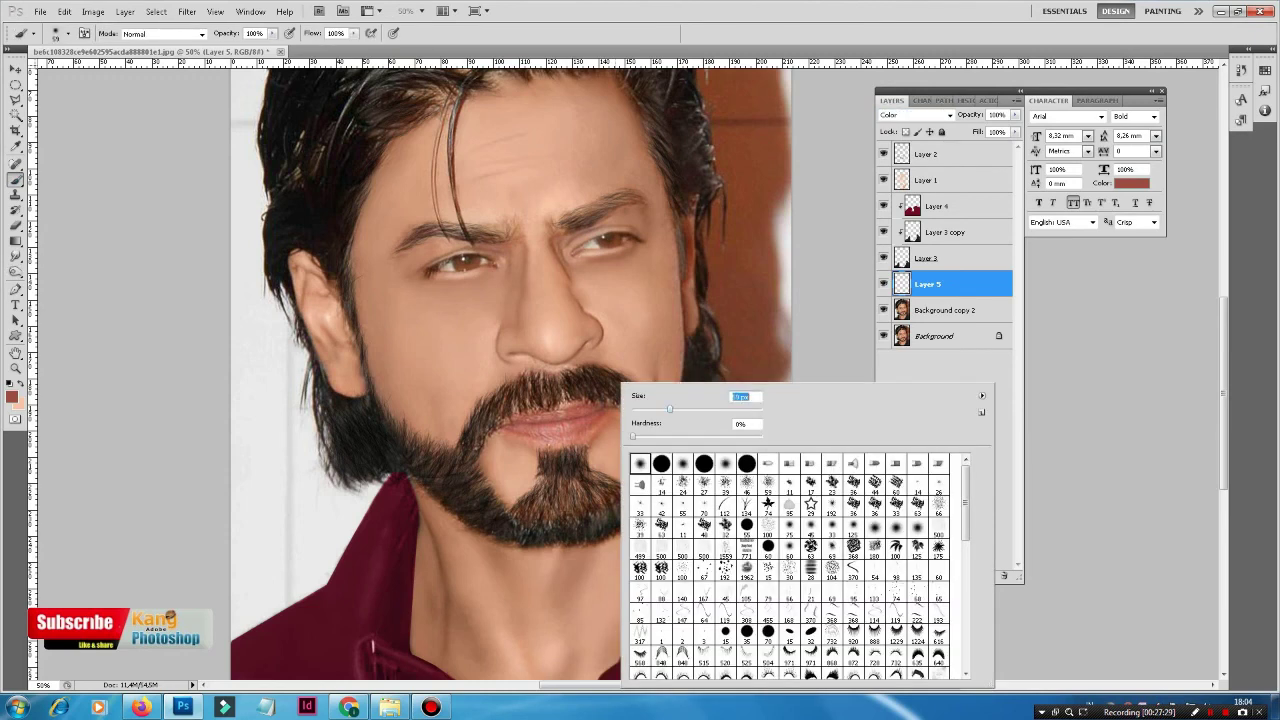
pyautogui.press('Return')
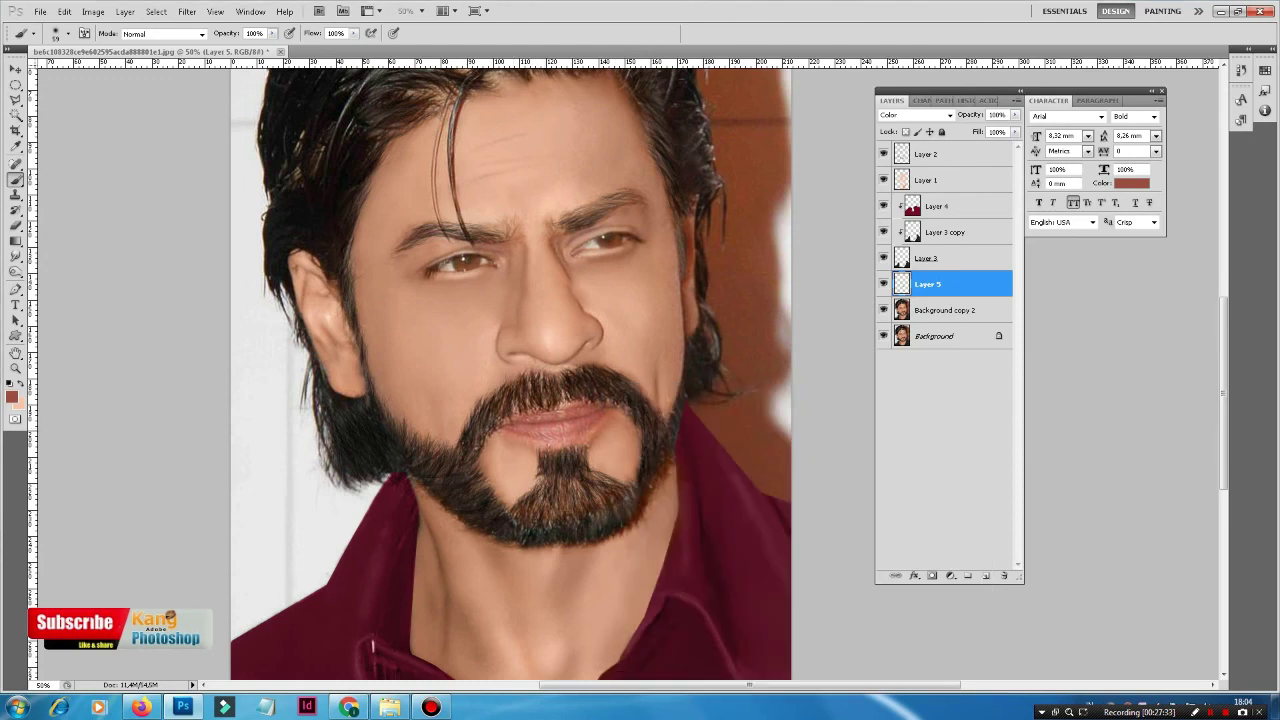
# Apply Hue/Saturation to Layer 5 with saturation +14 and hue +3
pyautogui.click(93, 11)
pyautogui.moveTo(113, 45)
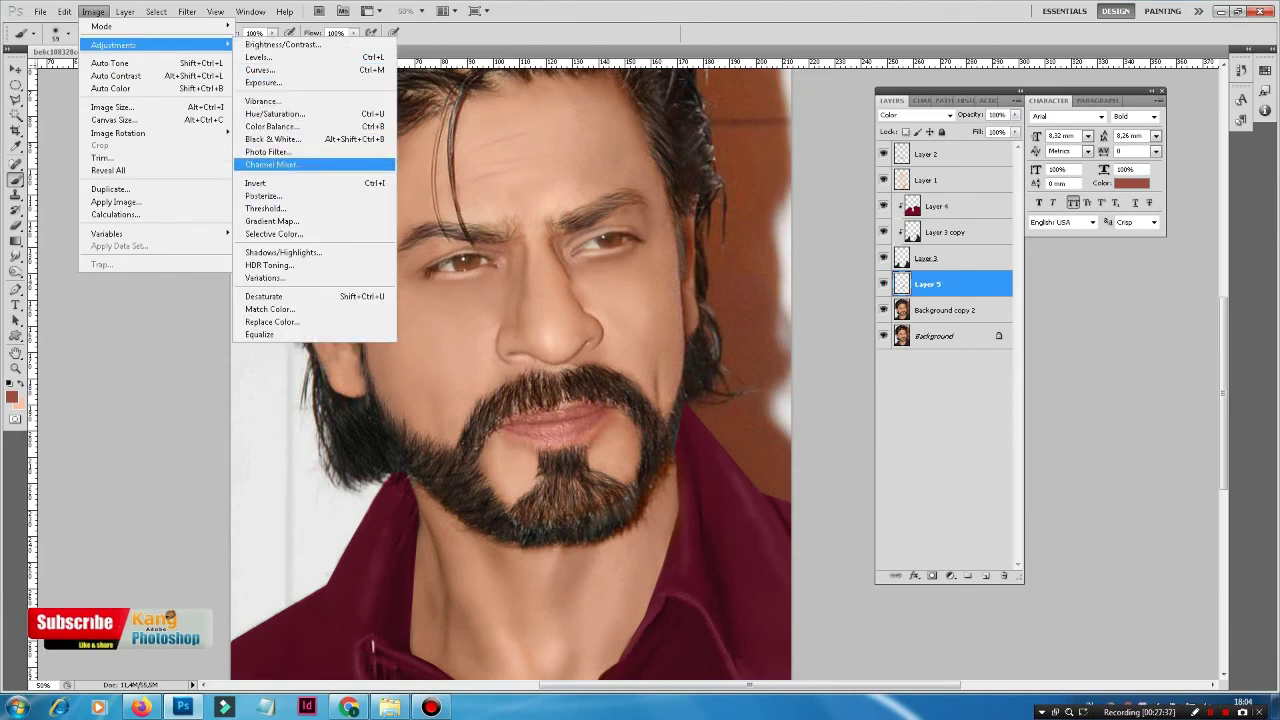
pyautogui.click(275, 114)
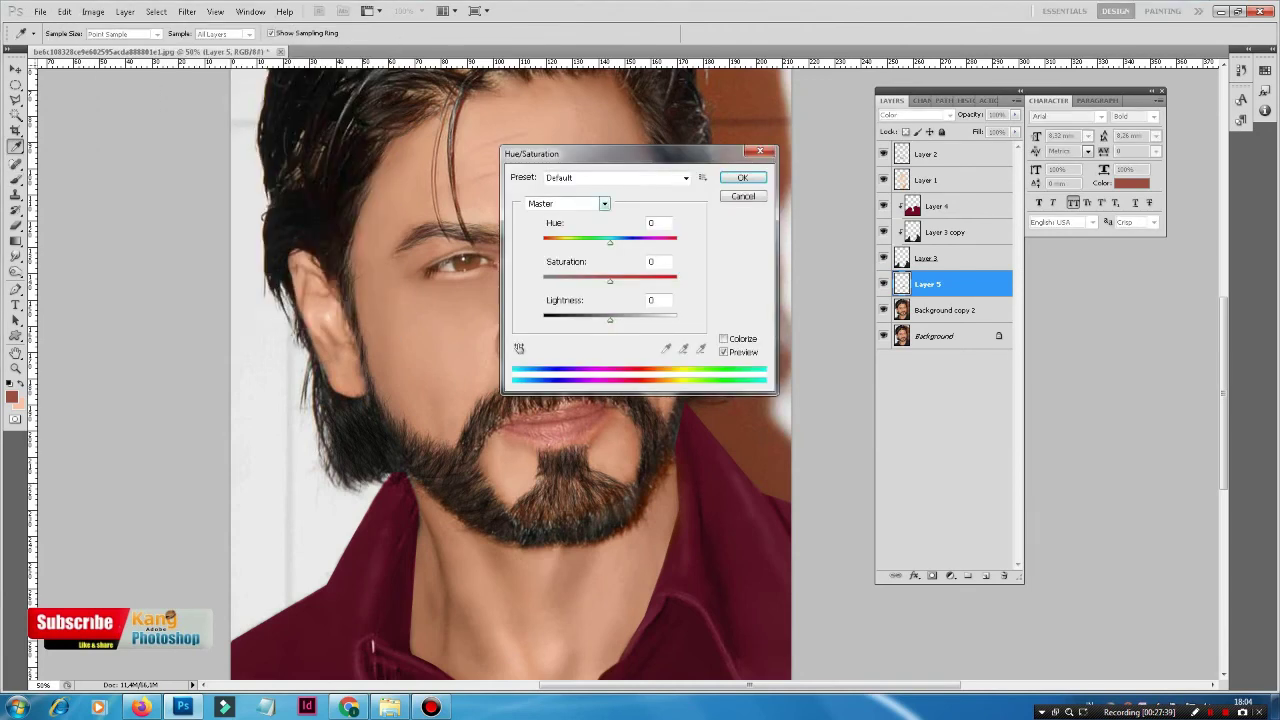
pyautogui.moveTo(590, 150); pyautogui.dragTo(805, 162)
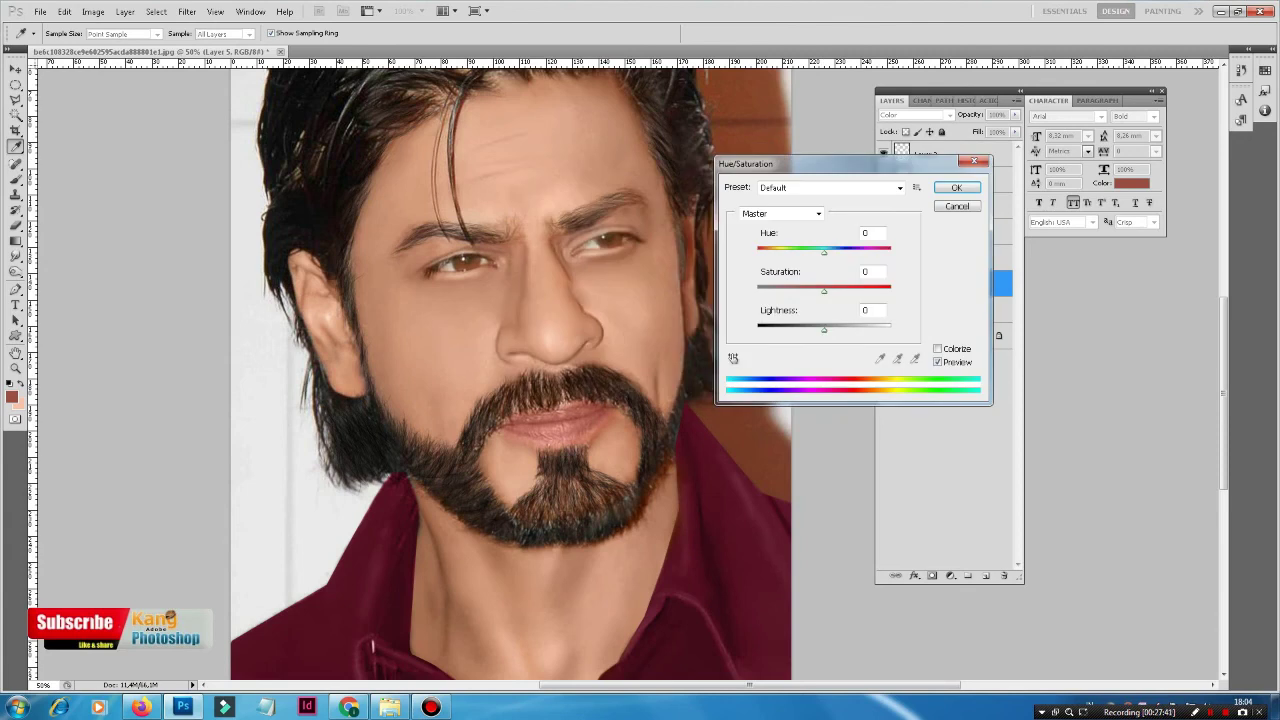
pyautogui.moveTo(824, 290); pyautogui.dragTo(833, 290)
pyautogui.hotkey('shift', 'Tab')
pyautogui.press('Down')
pyautogui.press('Down')
pyautogui.press('Up')
pyautogui.press('Up')
pyautogui.press('Up')
pyautogui.press('Return')
pyautogui.press('b')
pyautogui.hotkey('ctrl', '-')
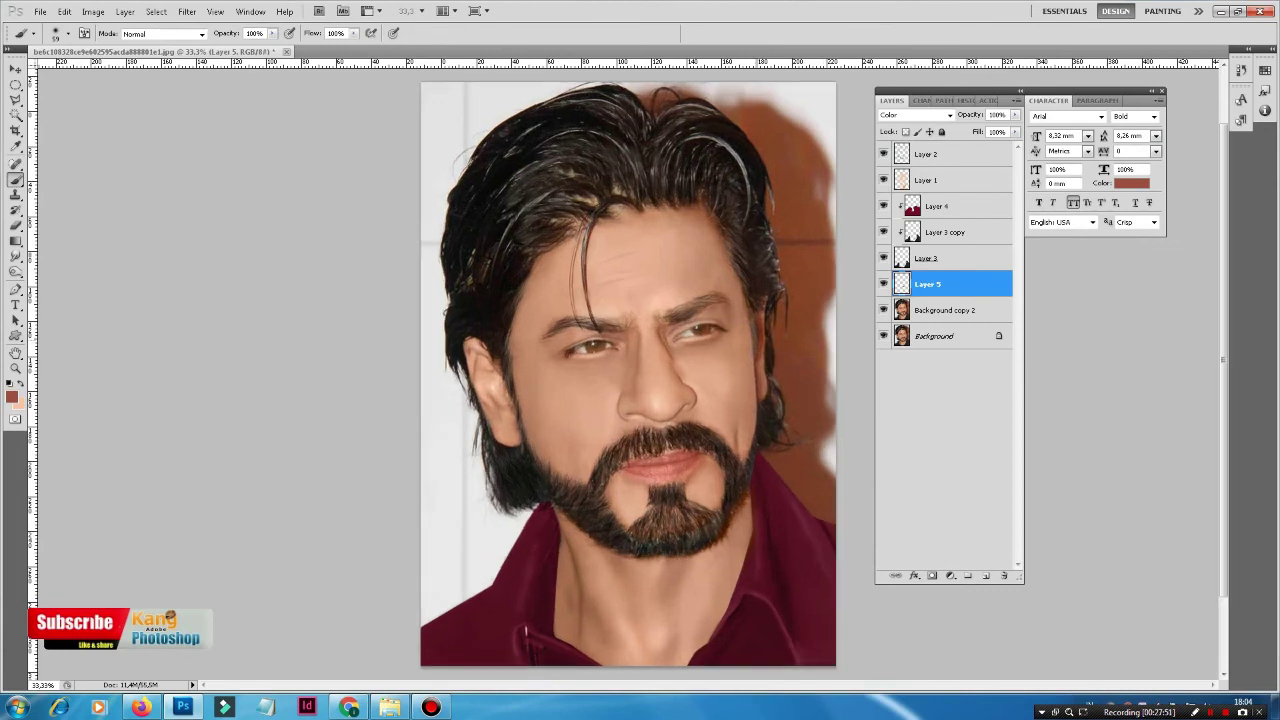
pyautogui.hotkey('ctrl', '+')
# Duplicate Layer 1 and set the copy to Soft Light at about 21% opacity
pyautogui.hotkey('alt', ']')
pyautogui.hotkey('alt', ']')
pyautogui.hotkey('alt', ']')
pyautogui.rightClick(946, 177)
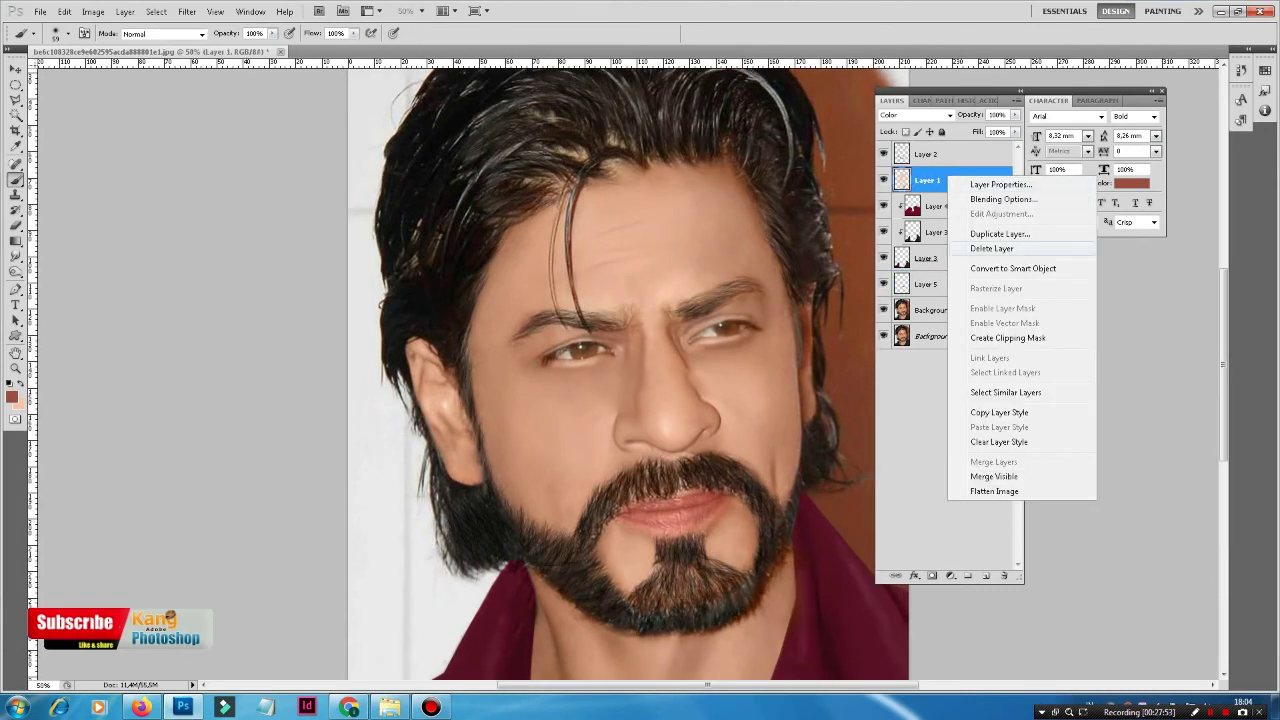
pyautogui.click(980, 232)
pyautogui.press('Return')
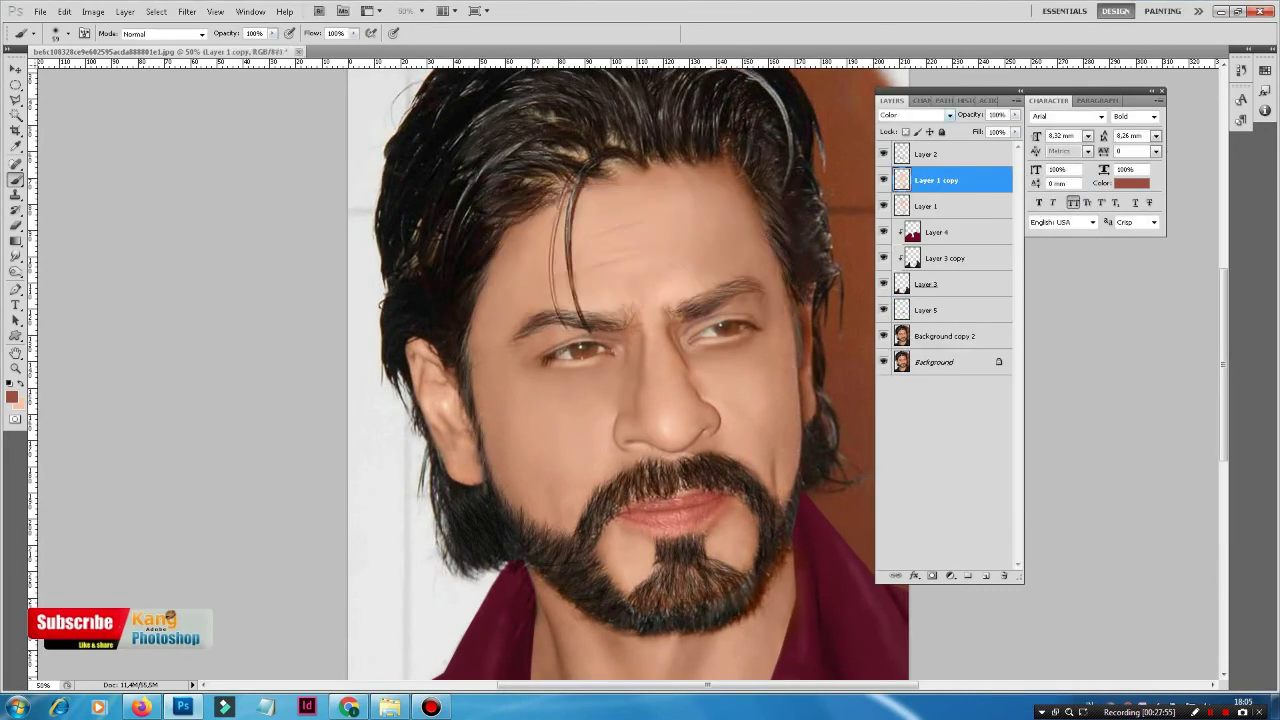
pyautogui.click(915, 115)
pyautogui.click(893, 298)
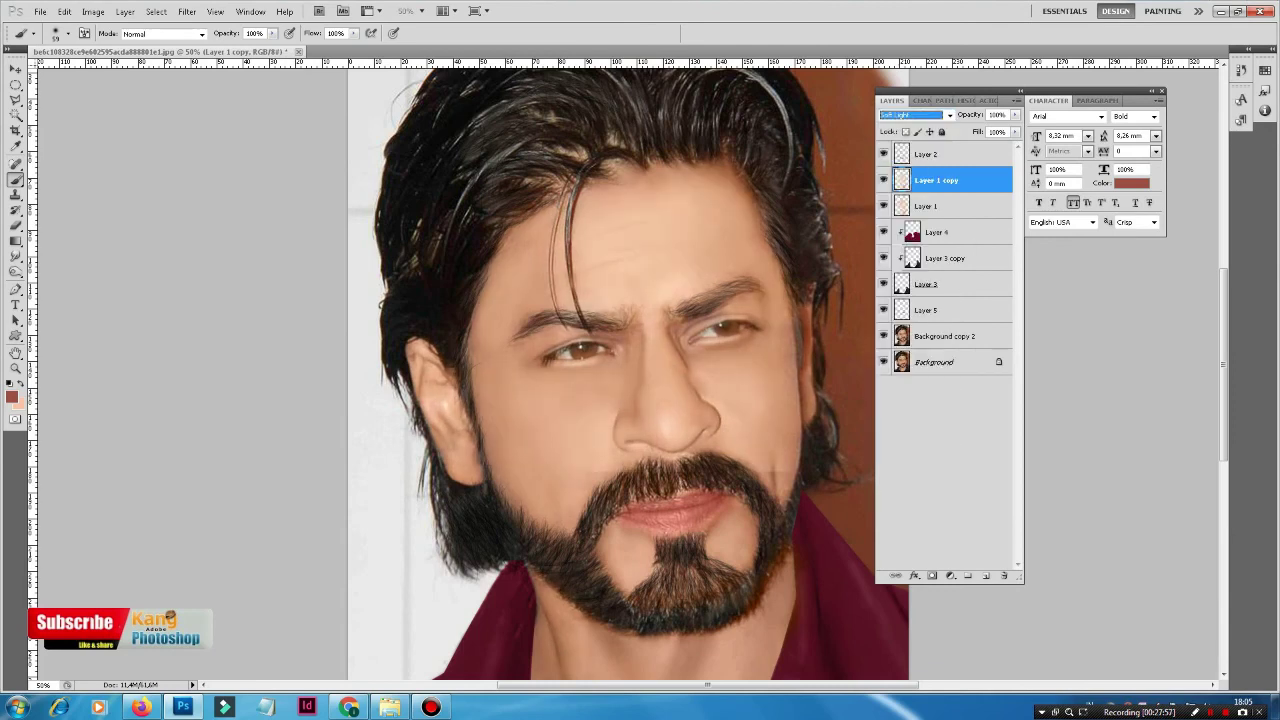
pyautogui.moveTo(1015, 115); pyautogui.dragTo(955, 130)
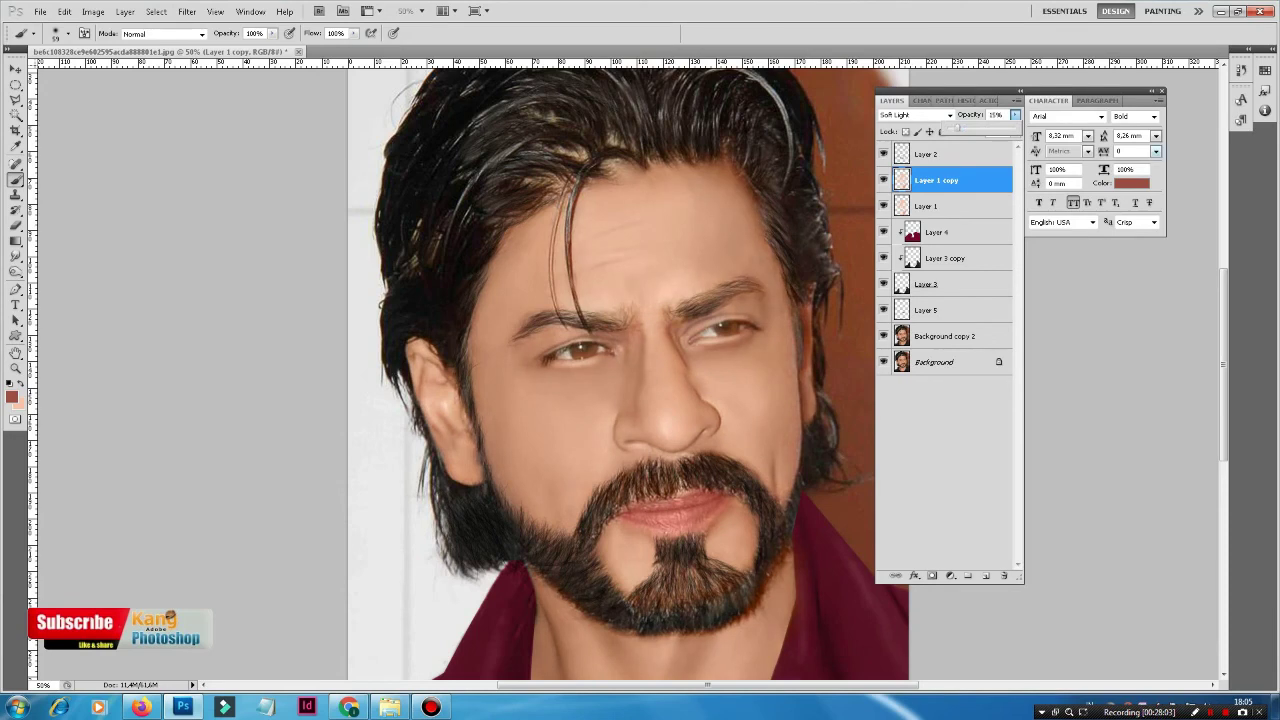
pyautogui.click(1016, 100)
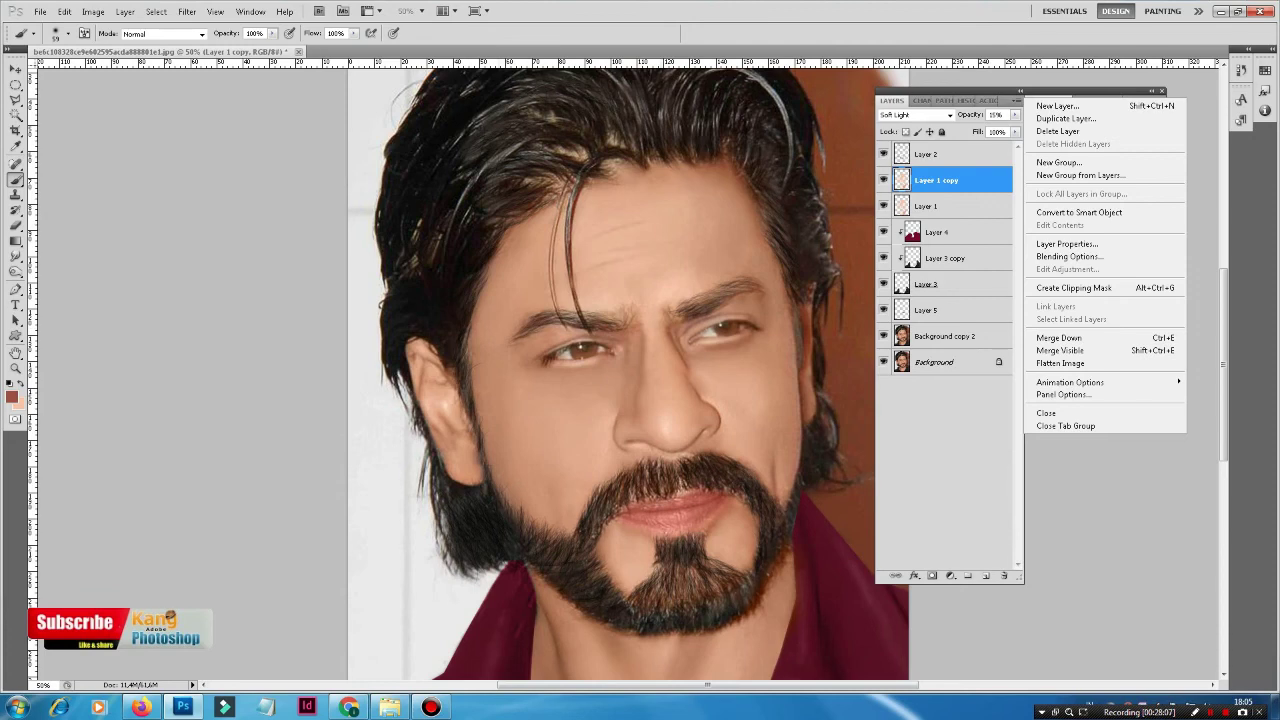
pyautogui.press('Escape')
pyautogui.hotkey('ctrl', '-')
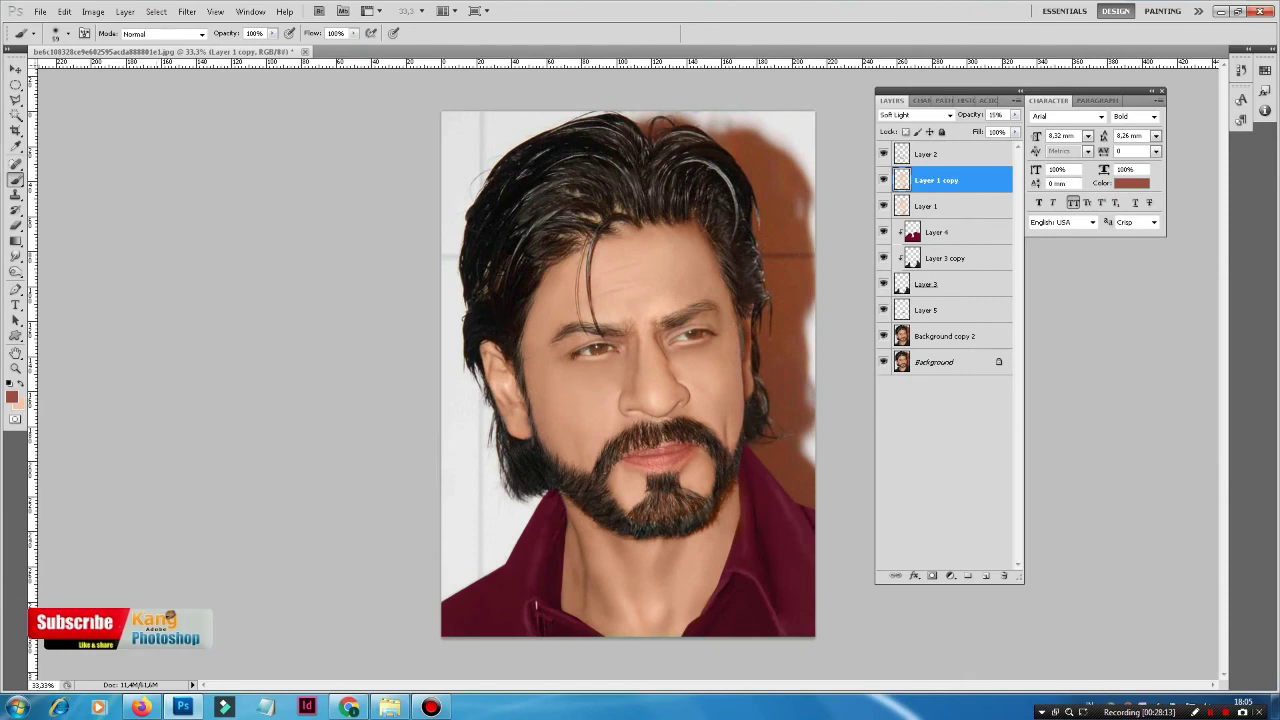
pyautogui.hotkey('shift', 'alt', 'n')
pyautogui.hotkey('alt', '[')
pyautogui.hotkey('alt', '[')
pyautogui.hotkey('alt', '[')
pyautogui.hotkey('alt', '[')
# Hide the Background layer, select the whole canvas and set the background colour to white
pyautogui.click(883, 362)
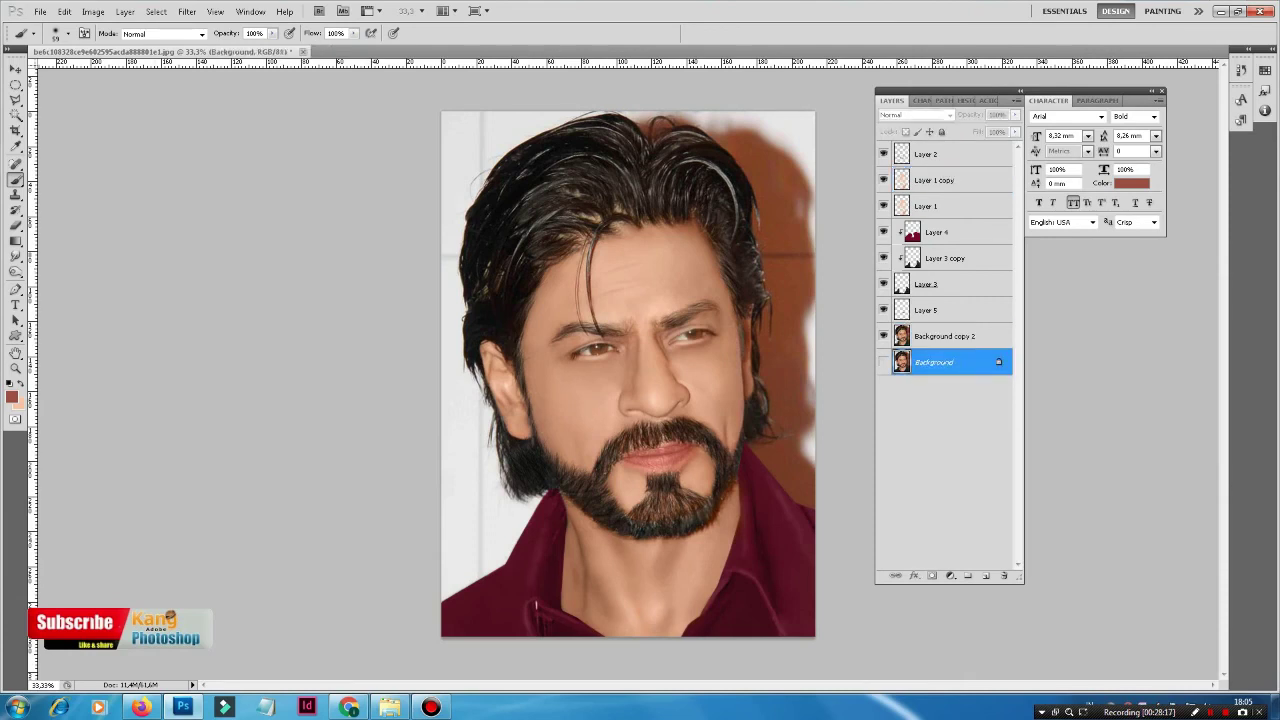
pyautogui.click(16, 290)
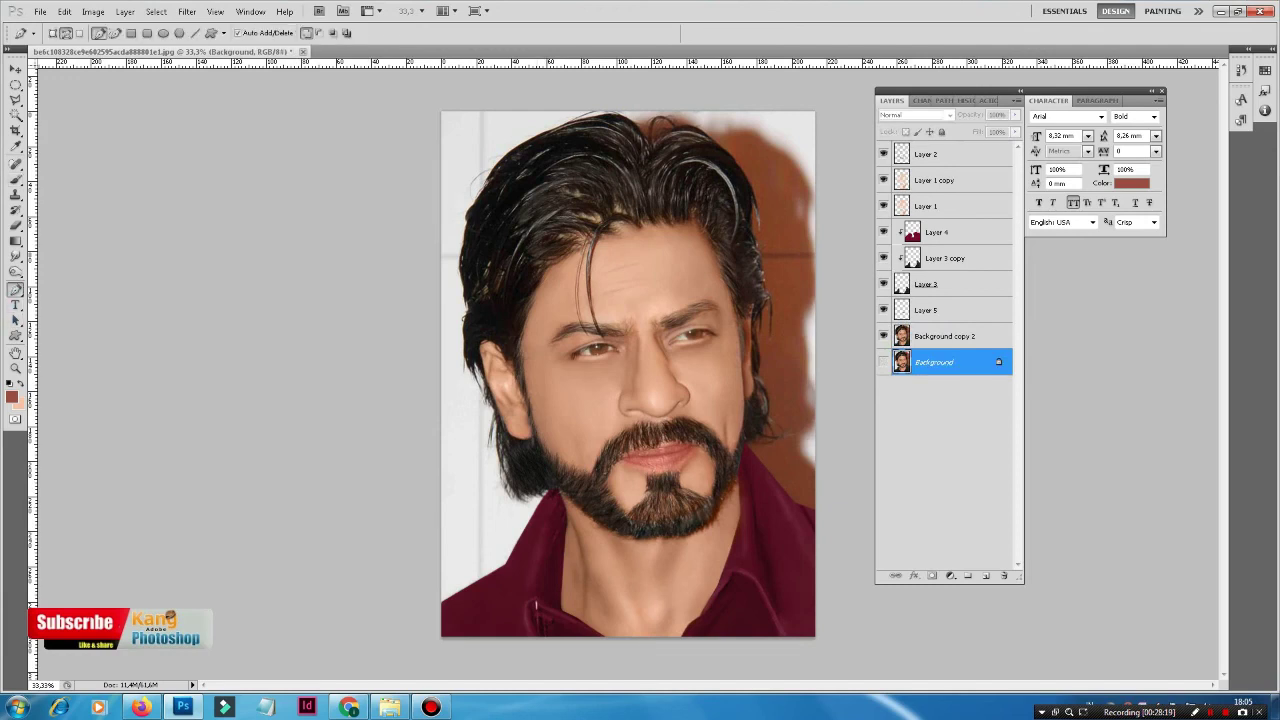
pyautogui.scroll(2, 595, 460)
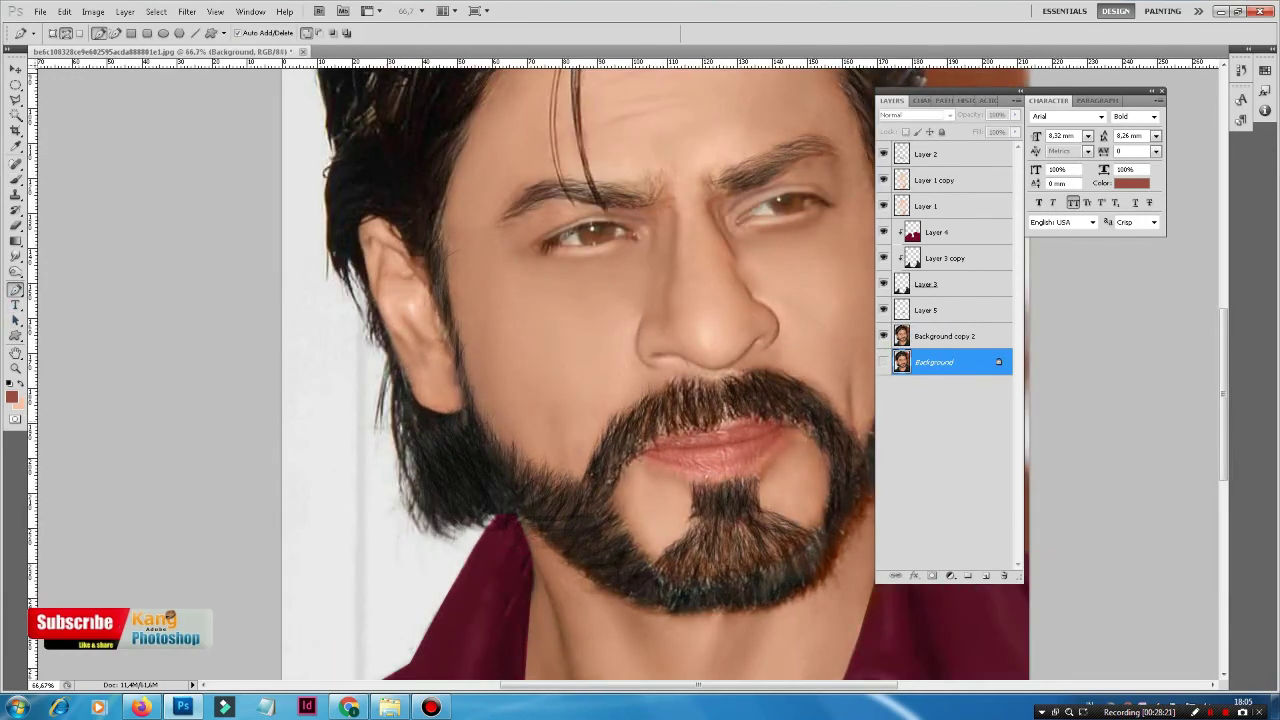
pyautogui.scroll(-2, 630, 370)
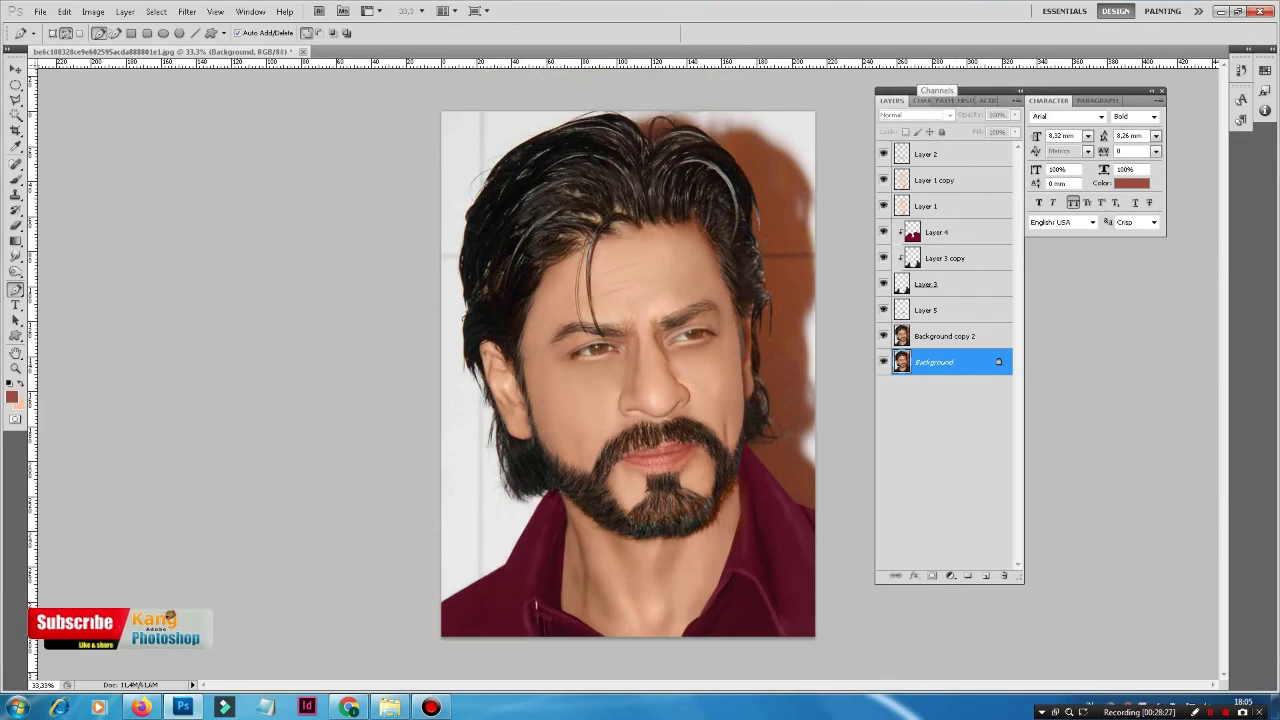
pyautogui.hotkey('ctrl', 'a')
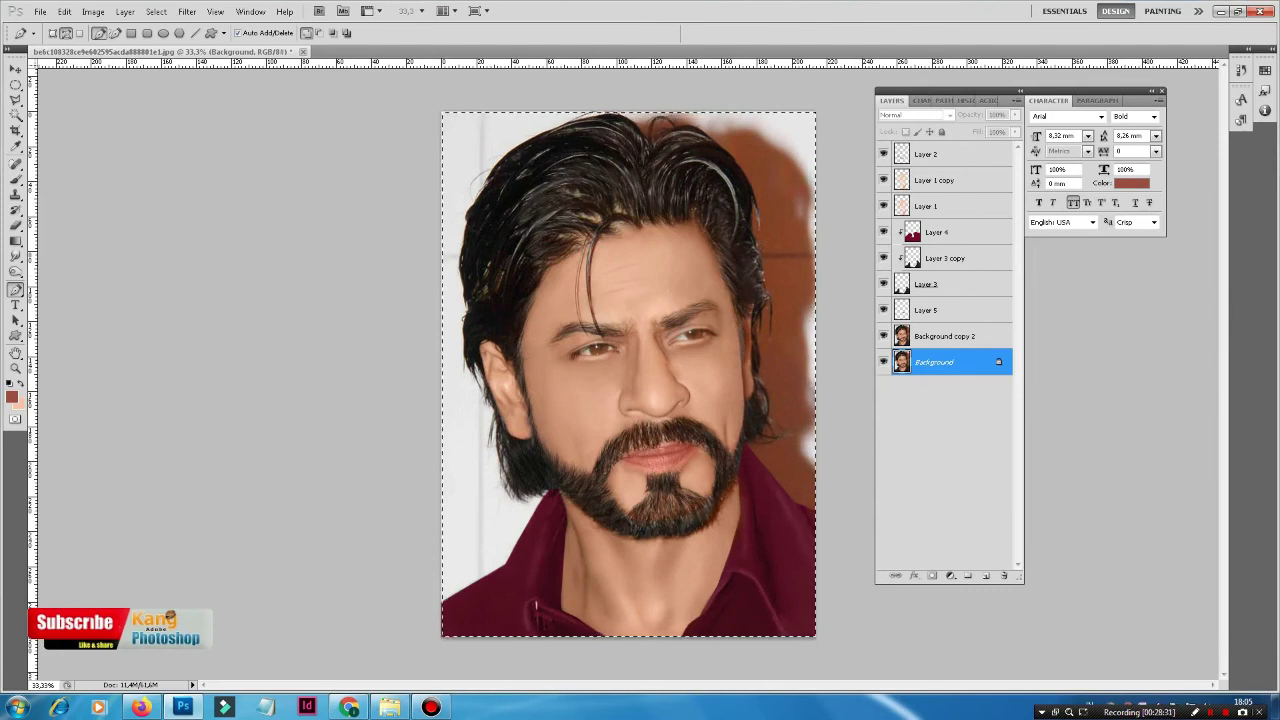
pyautogui.press('i')
pyautogui.click(18, 403)
pyautogui.click(773, 178)
# Crop to extend the canvas far to the left, adding white space
pyautogui.press('c')
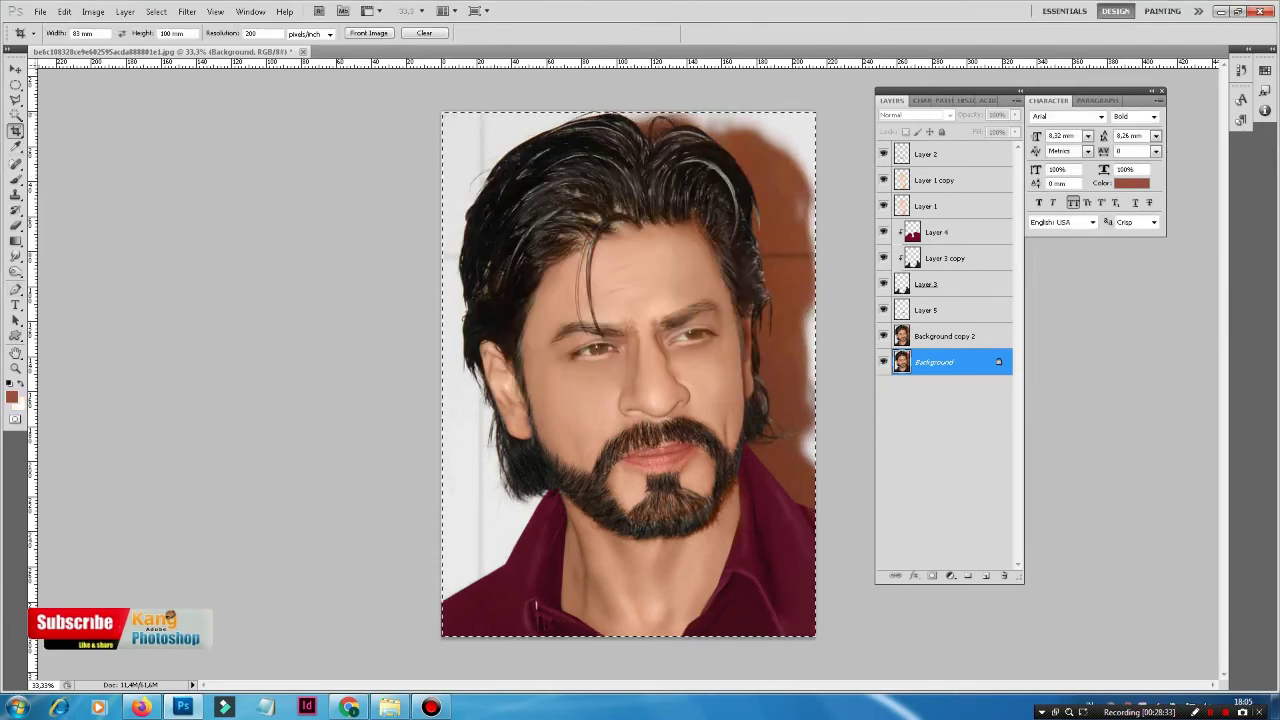
pyautogui.hotkey('ctrl', 'd')
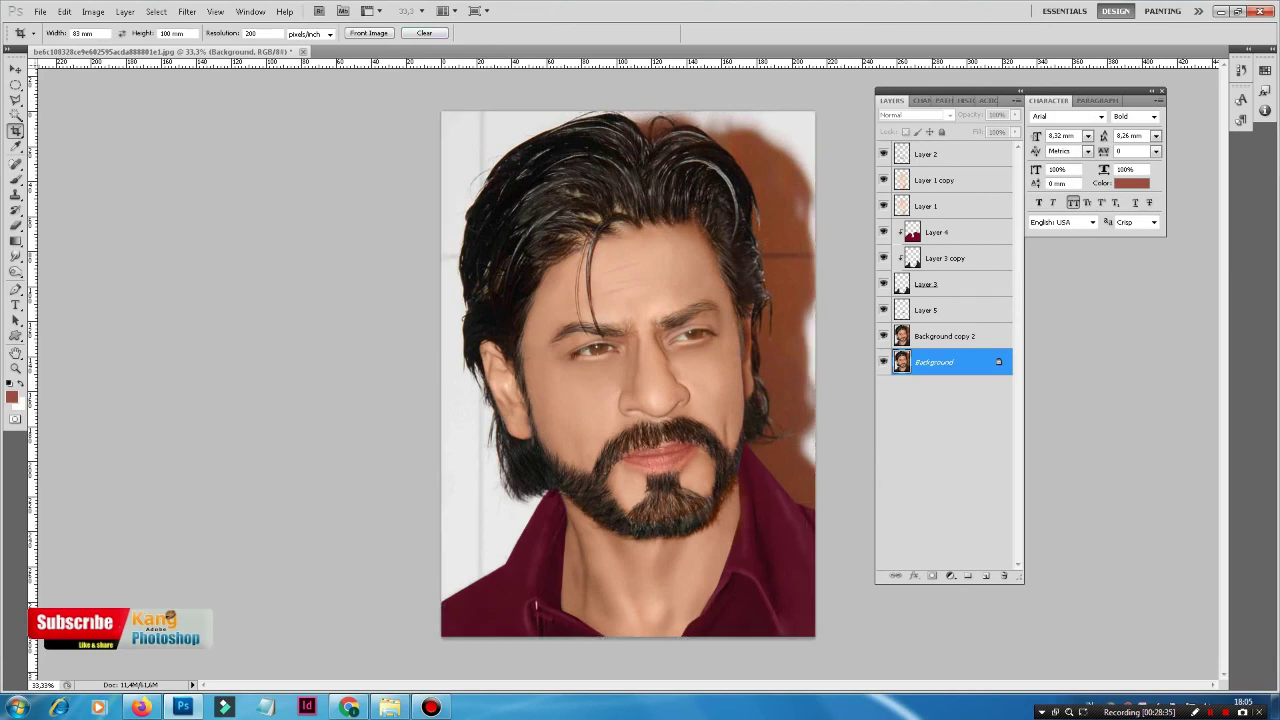
pyautogui.click(424, 33)
pyautogui.moveTo(442, 112); pyautogui.dragTo(816, 636)
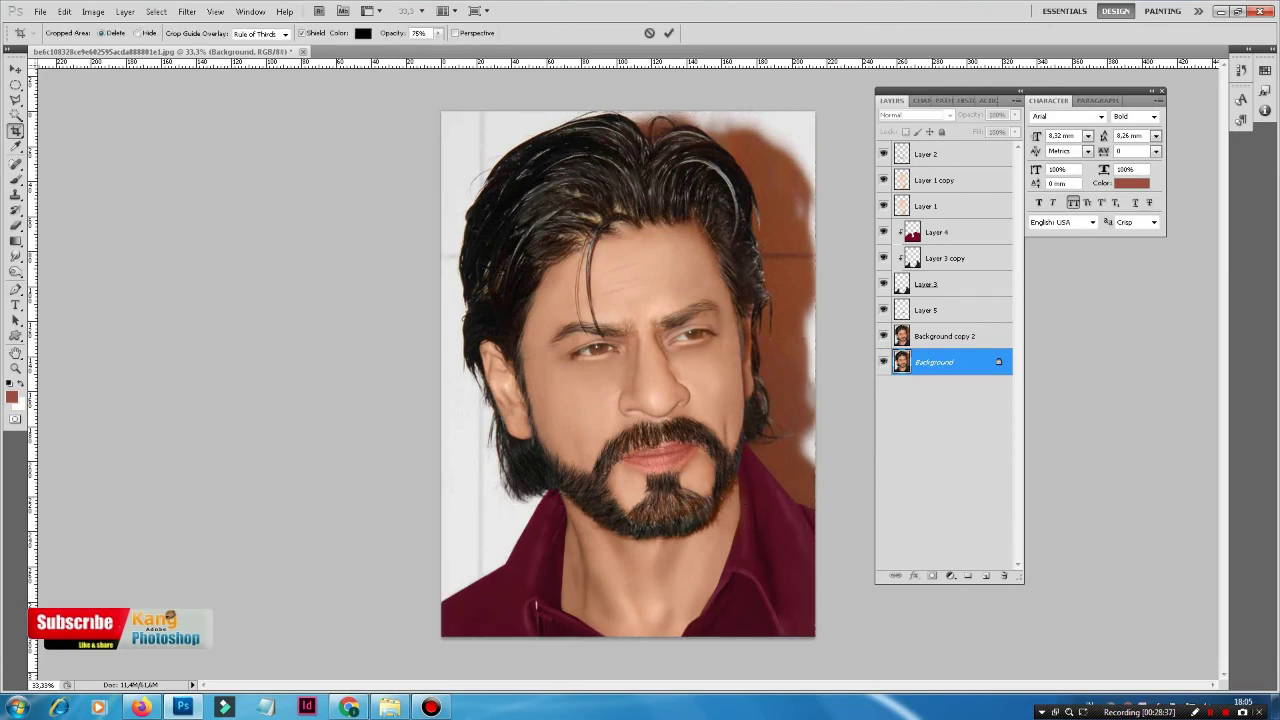
pyautogui.moveTo(441, 374); pyautogui.dragTo(62, 374)
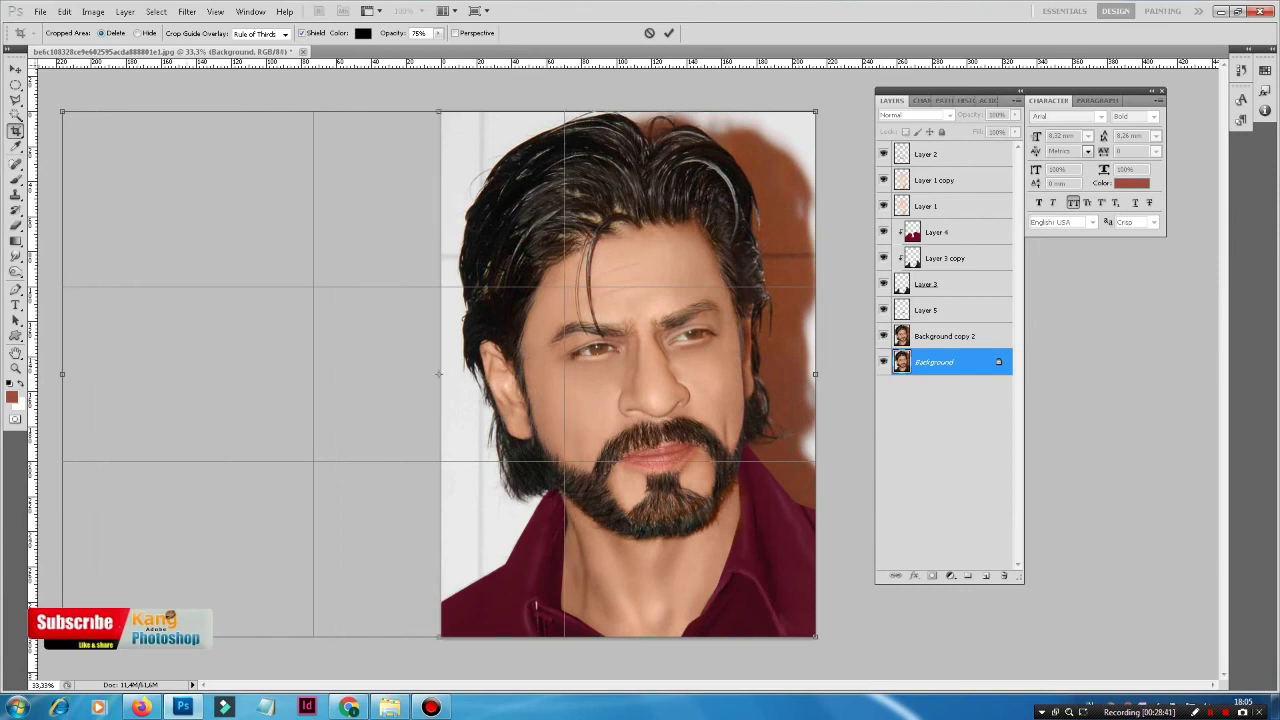
pyautogui.press('Return')
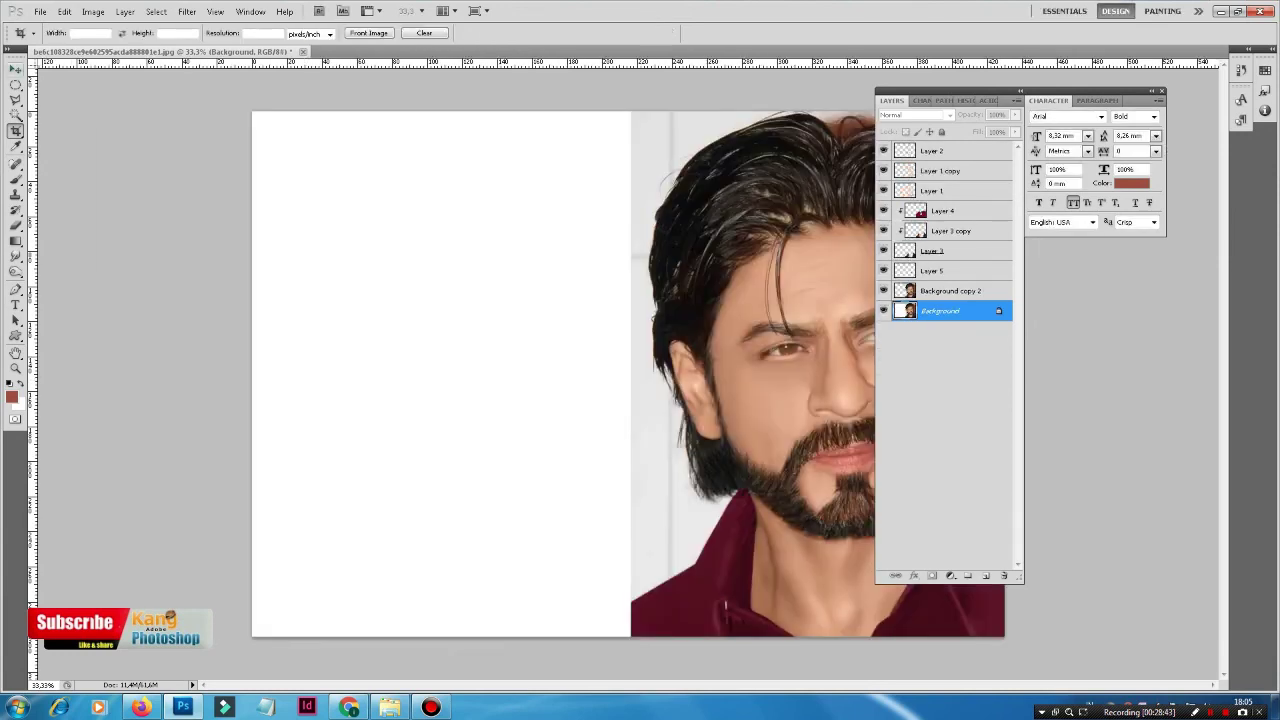
# Paste the original black-shirt photo as Layer 6 and move it into the left white area
pyautogui.press('v')
pyautogui.hotkey('ctrl', 'v')
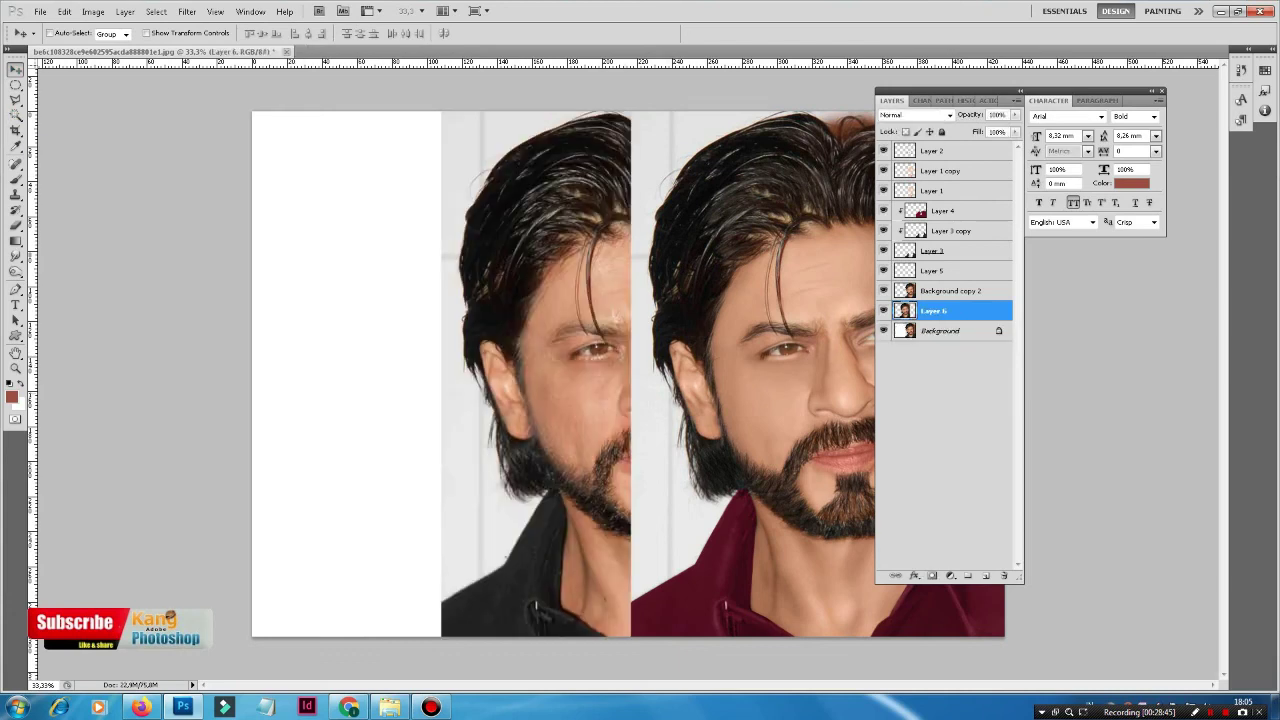
pyautogui.moveTo(540, 370); pyautogui.dragTo(351, 370)
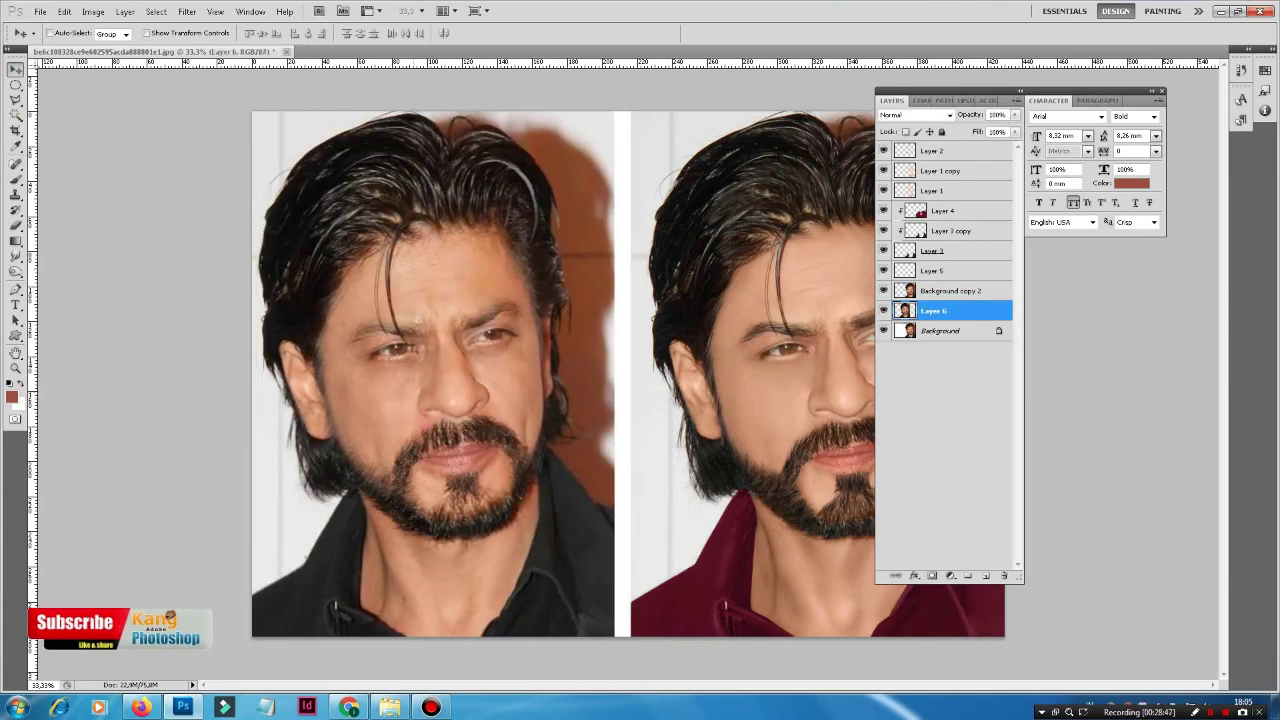
pyautogui.hotkey('ctrl', 't')
pyautogui.press('Return')
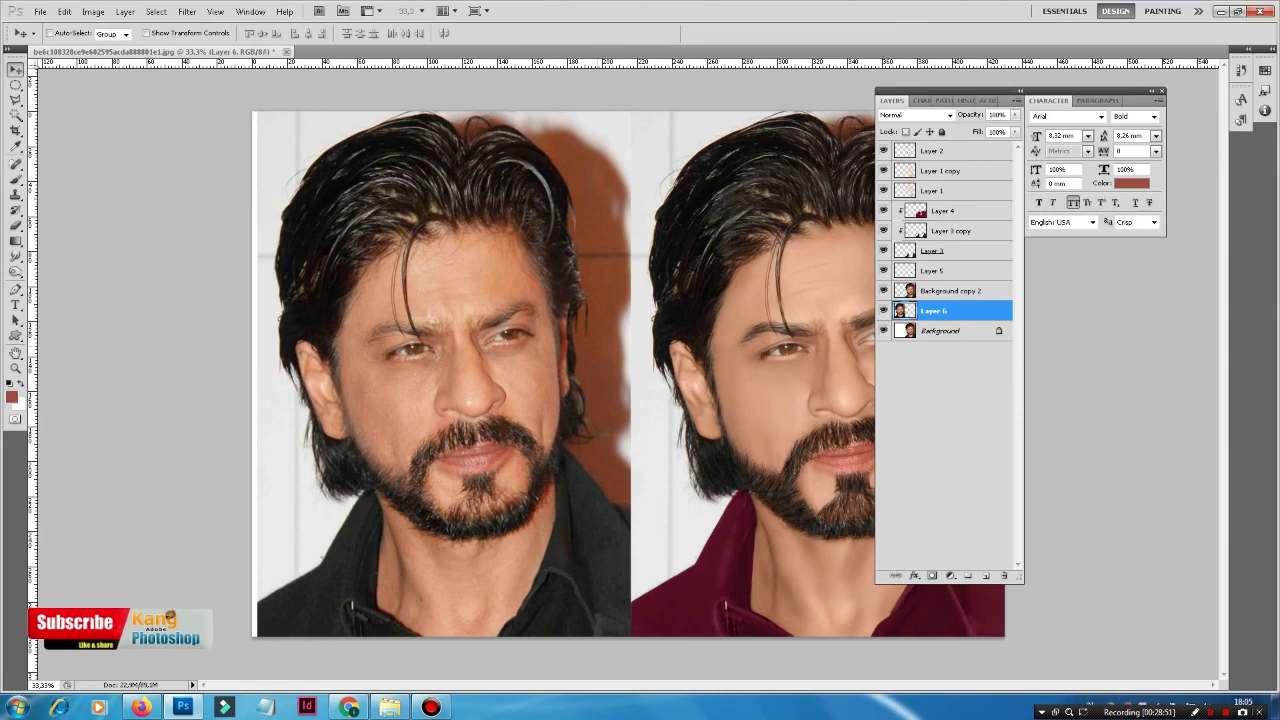
pyautogui.hotkey('ctrl', '-')
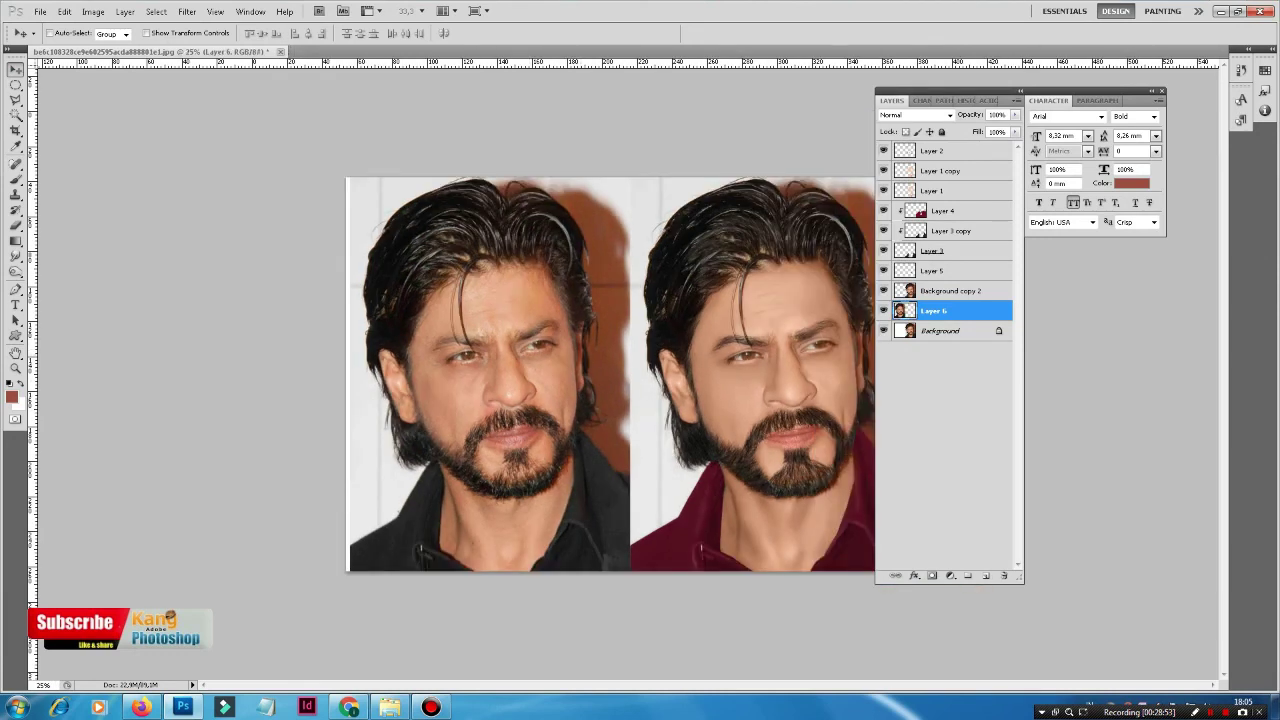
pyautogui.moveTo(1000, 91); pyautogui.dragTo(1110, 140)
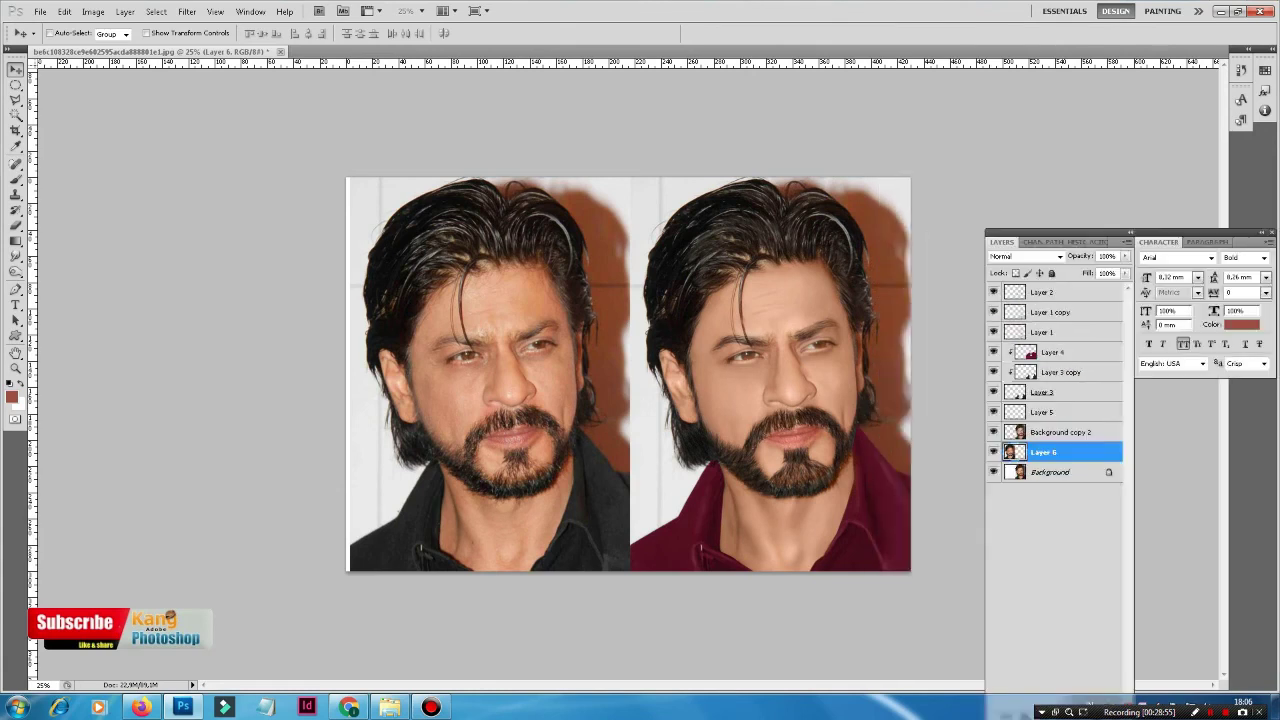
pyautogui.hotkey('ctrl', '+')
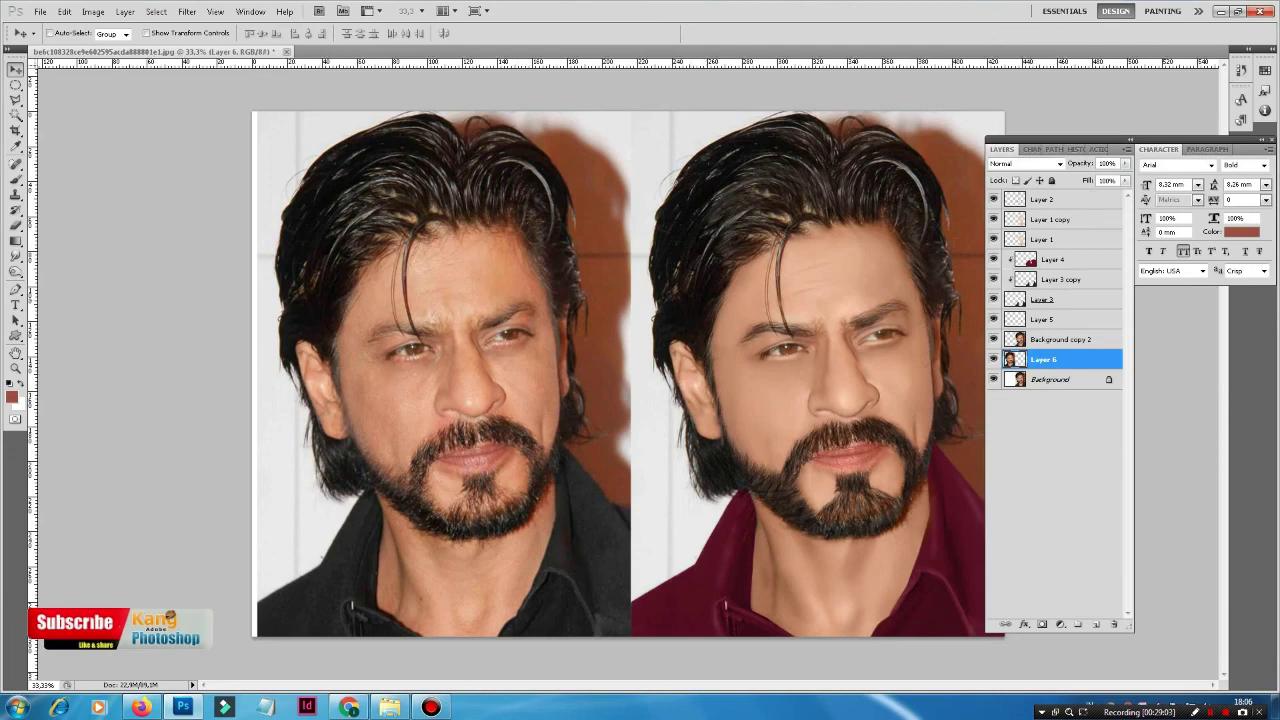
pyautogui.moveTo(1060, 140); pyautogui.dragTo(1102, 143)
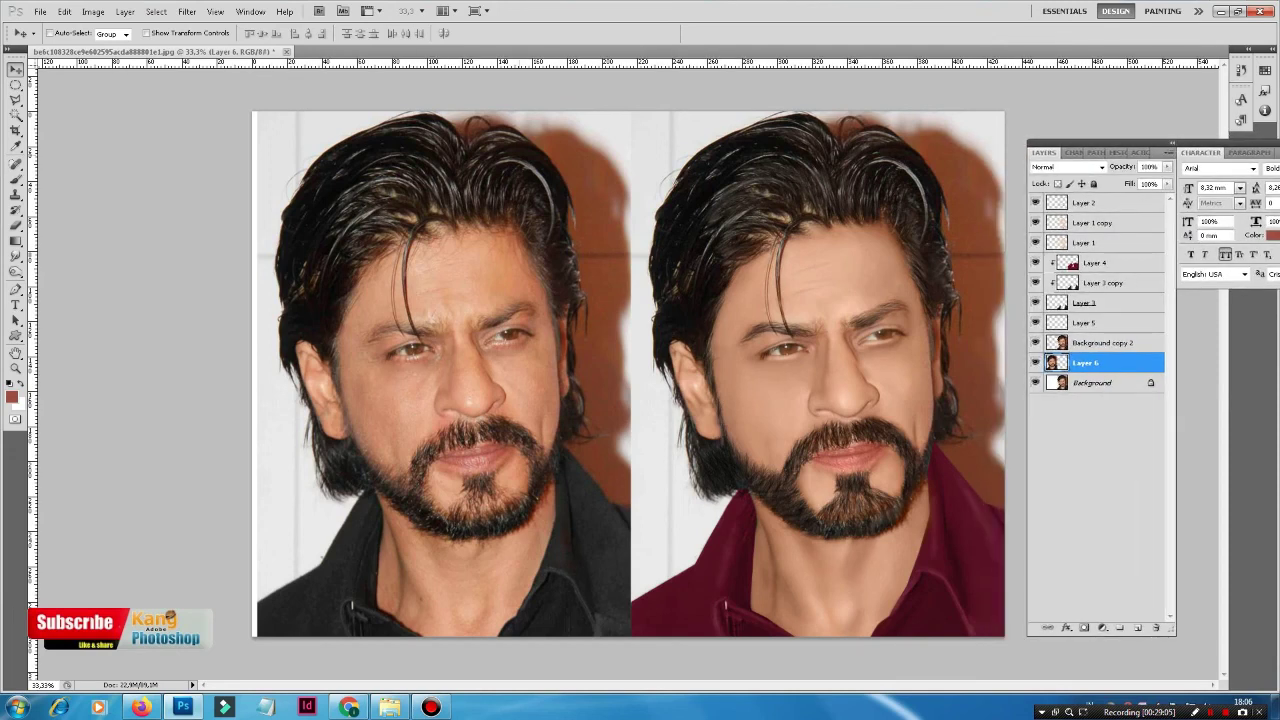